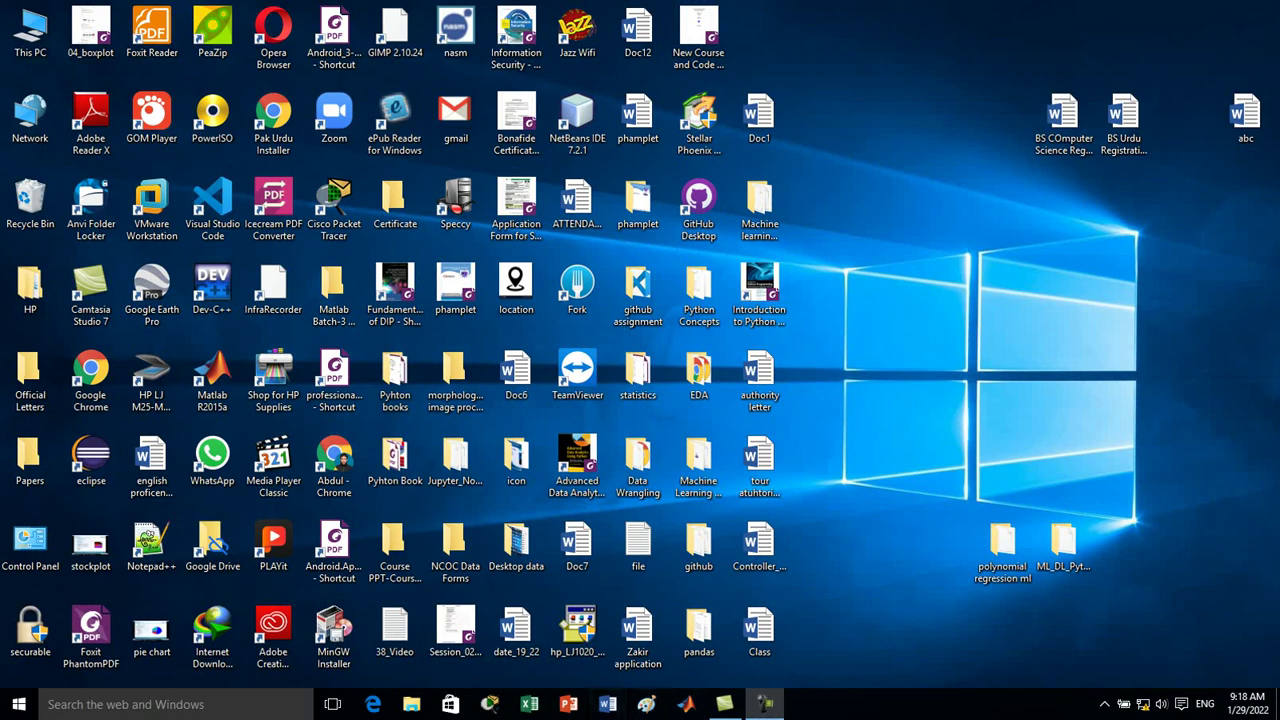
Start Word from the taskbar and create a blank document, Document1
left_click(607, 704)
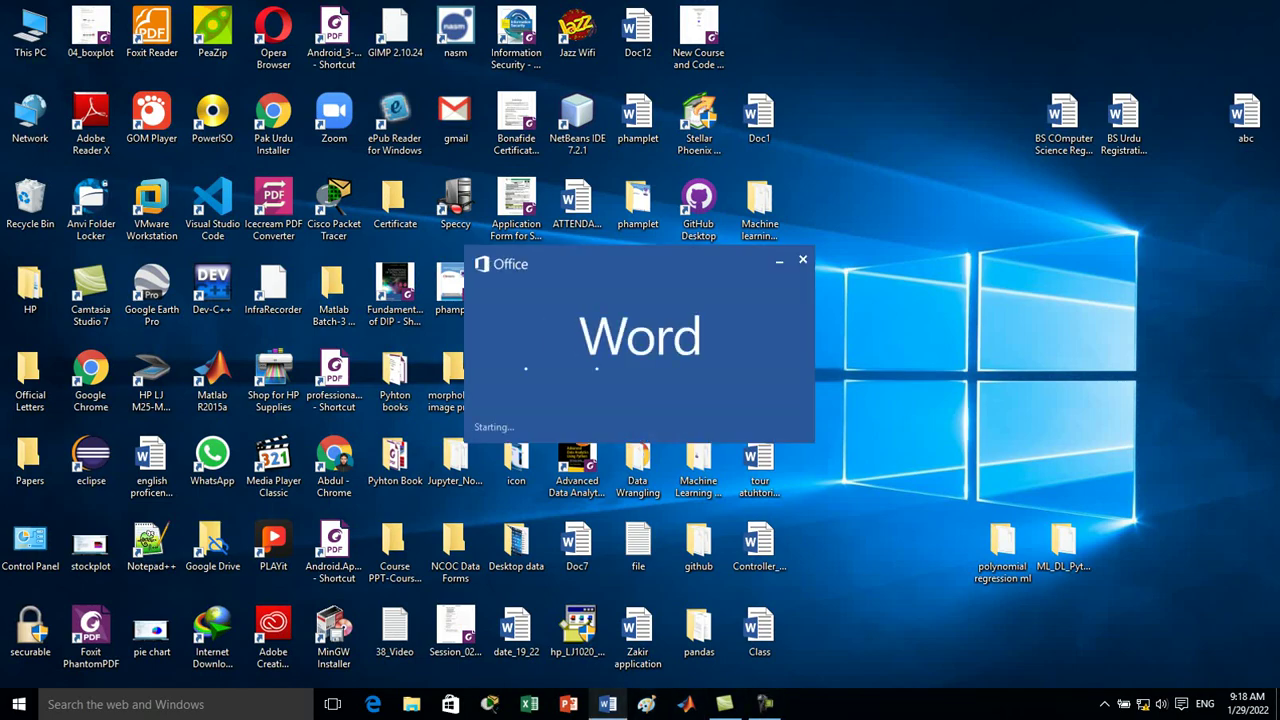
key("Return")
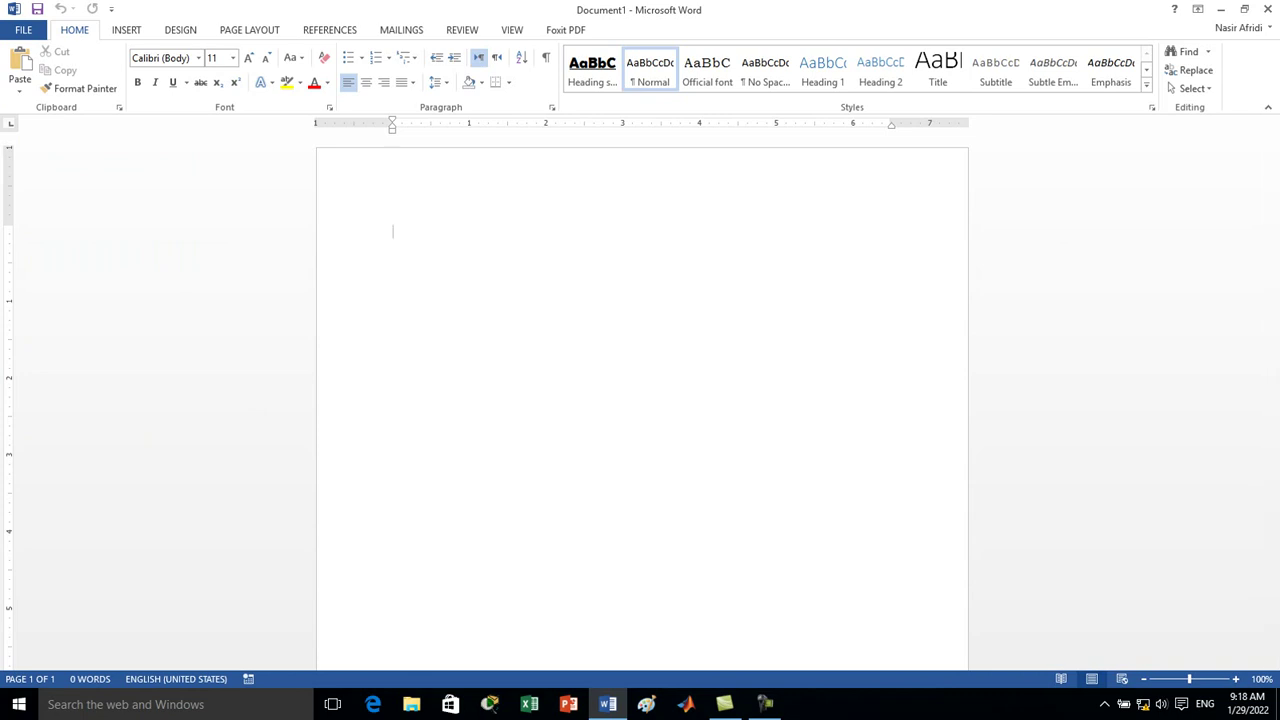
Insert a 4-column by 5-row table at the top of the page
left_click(126, 29)
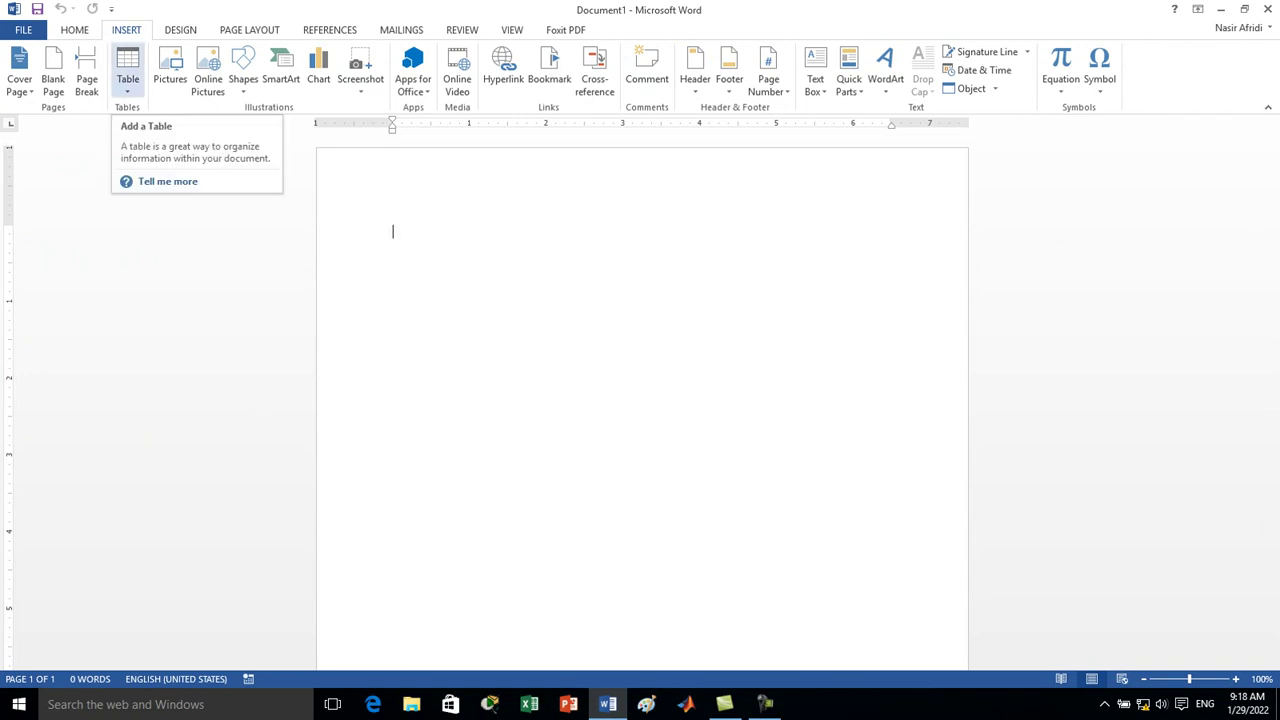
left_click(127, 75)
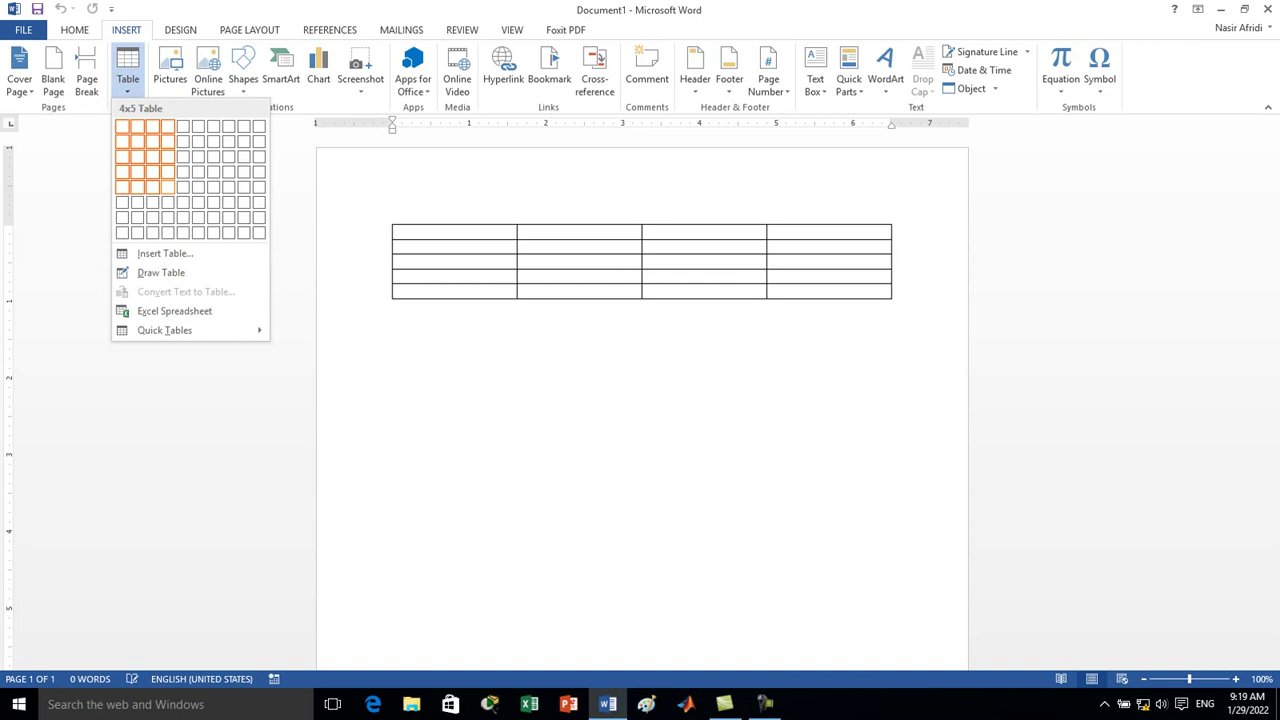
left_click(168, 187)
double_click(396, 312)
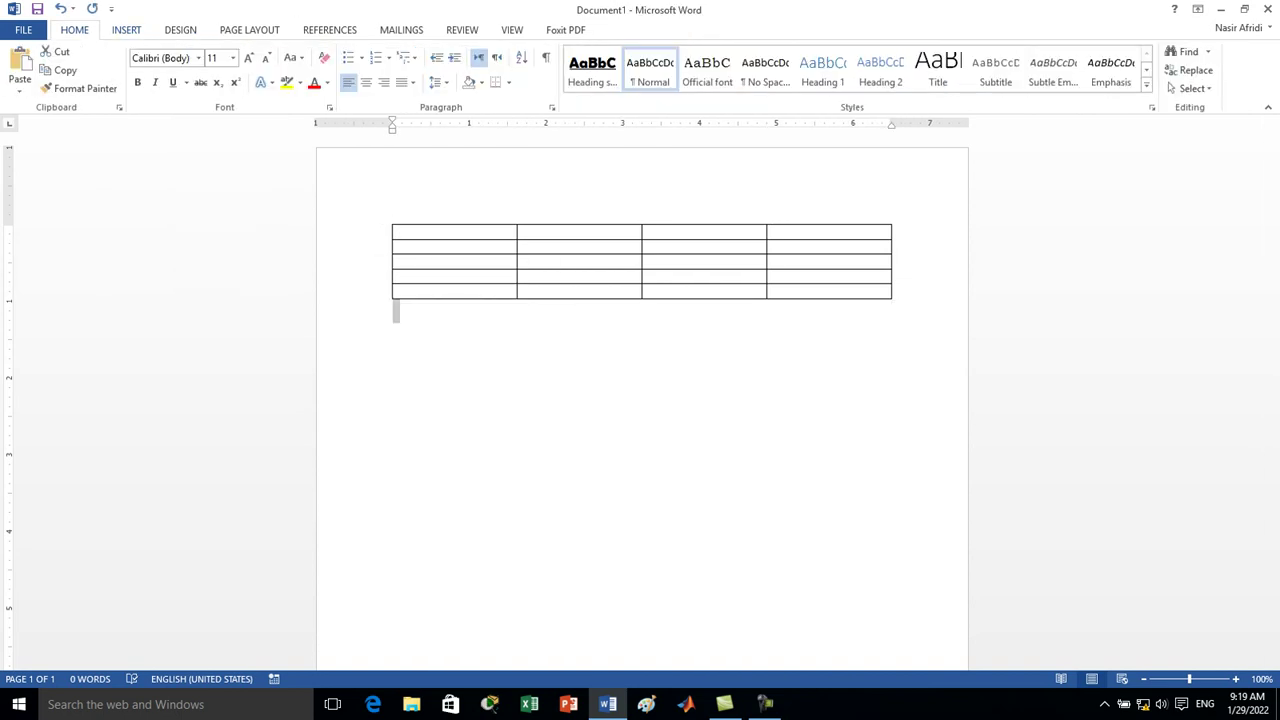
Put the insertion point below the first table and reopen the Table menu
left_click(126, 29)
left_click(127, 78)
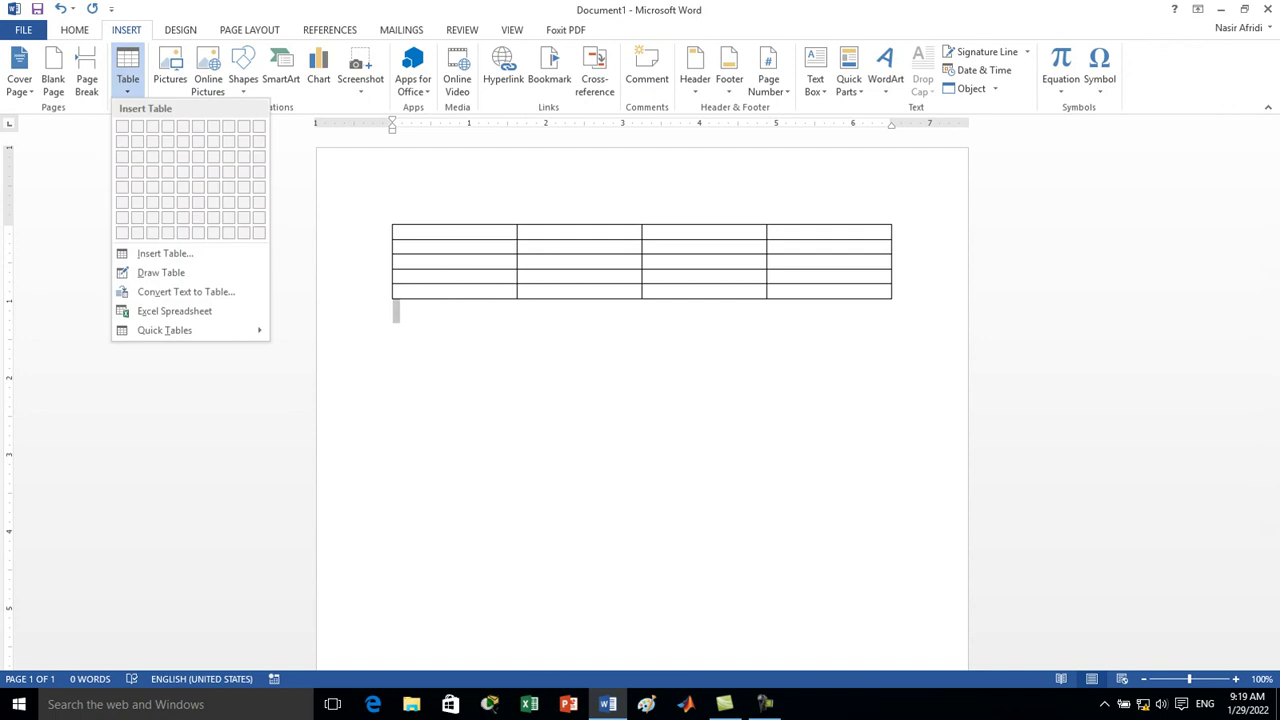
key("Escape")
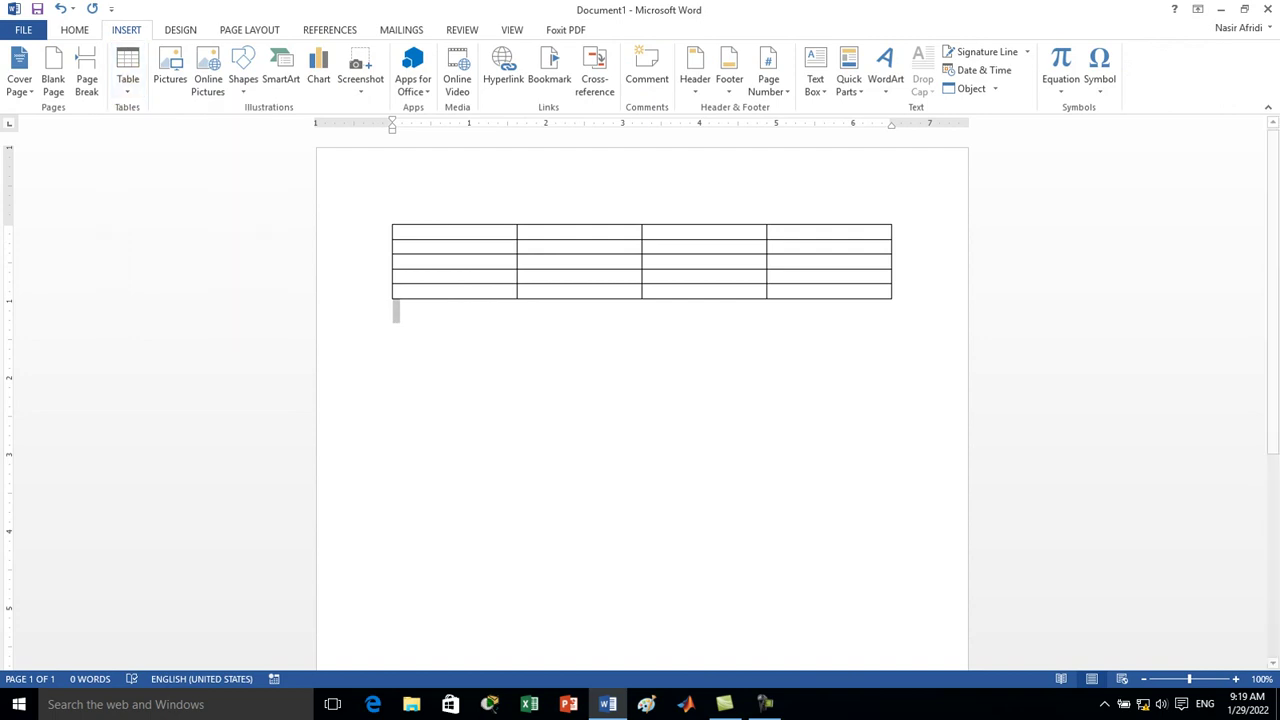
left_click(393, 353)
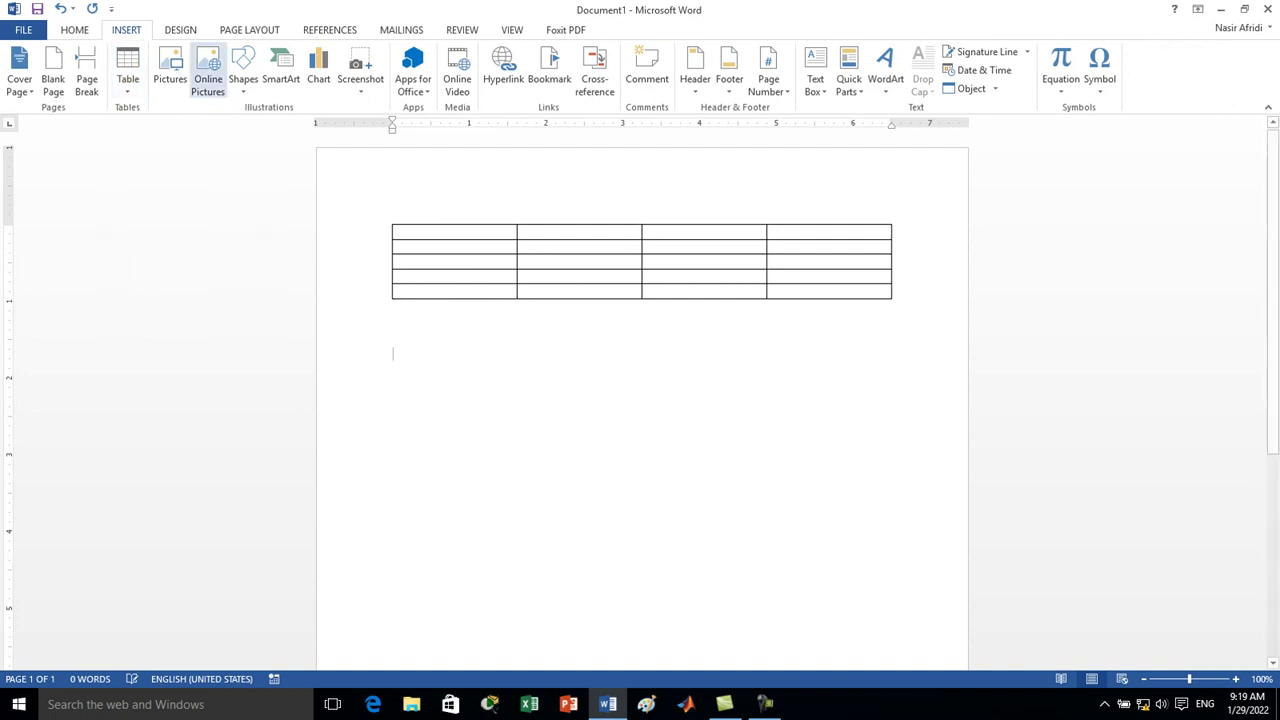
left_click(127, 72)
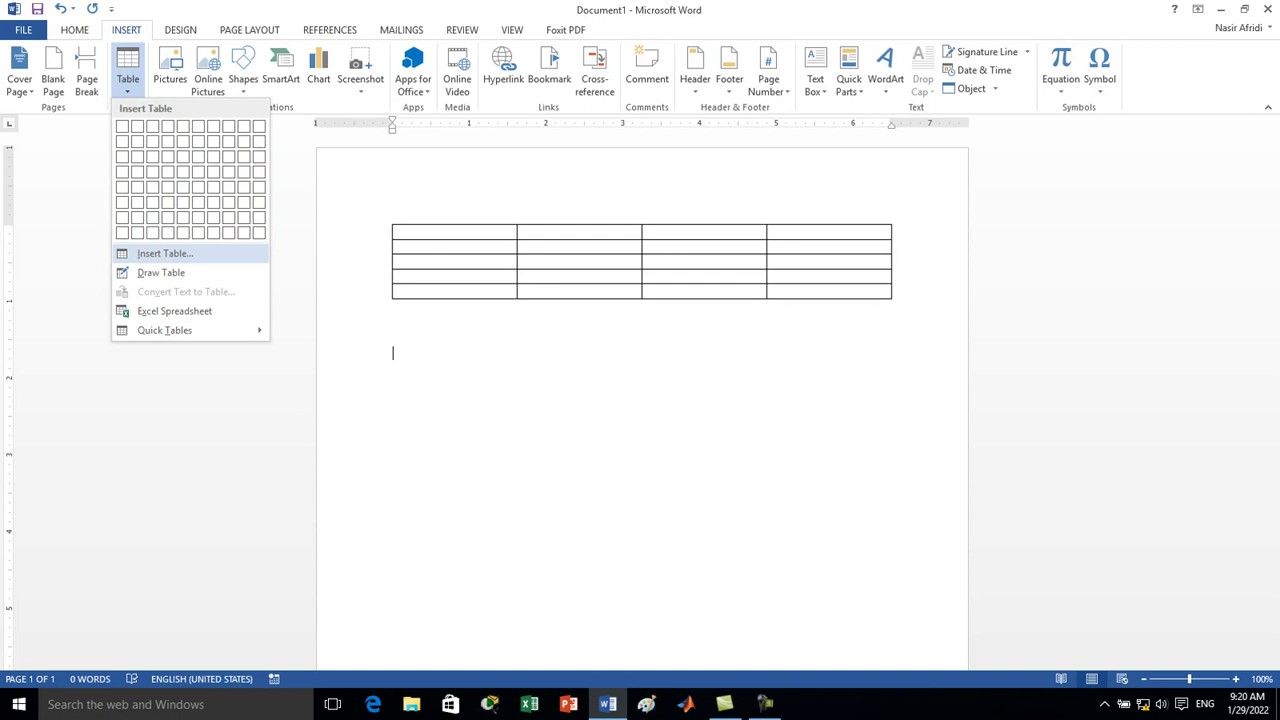
Insert a second table with 5 columns and 40 rows through the Insert Table dialog
left_click(165, 253)
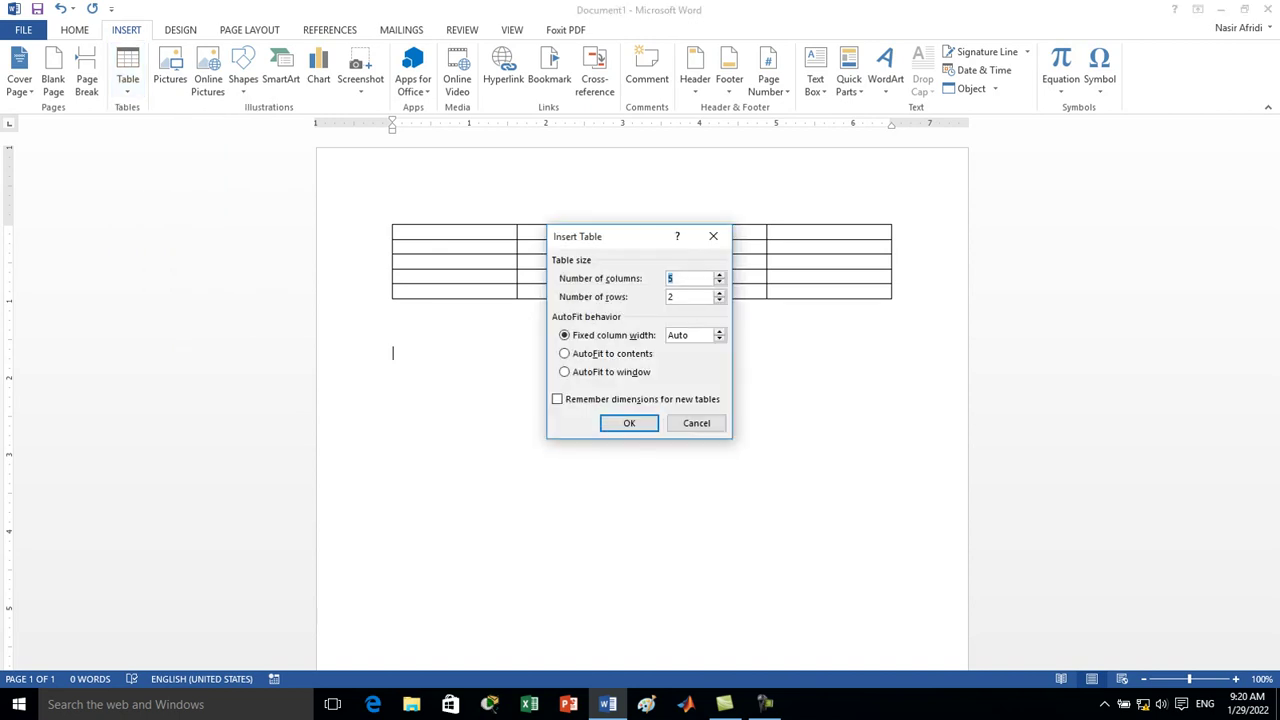
left_click(675, 297)
key("BackSpace")
type("4")
type("0")
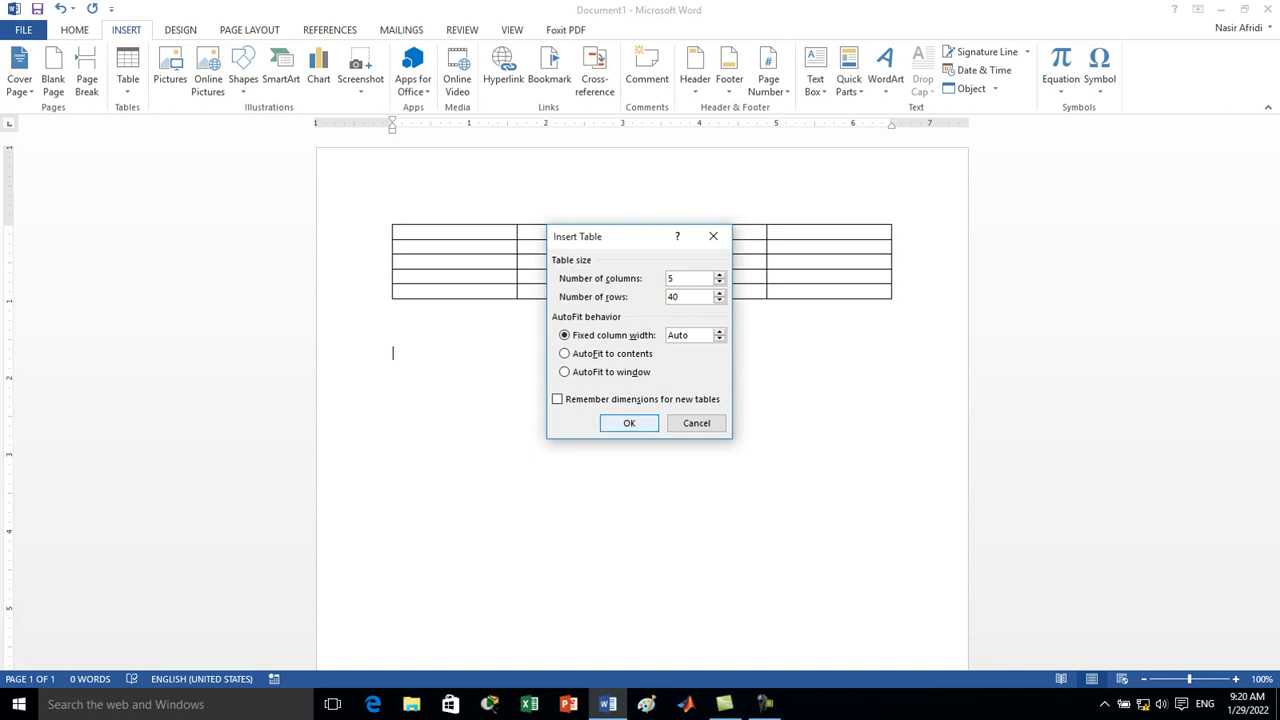
key("Return")
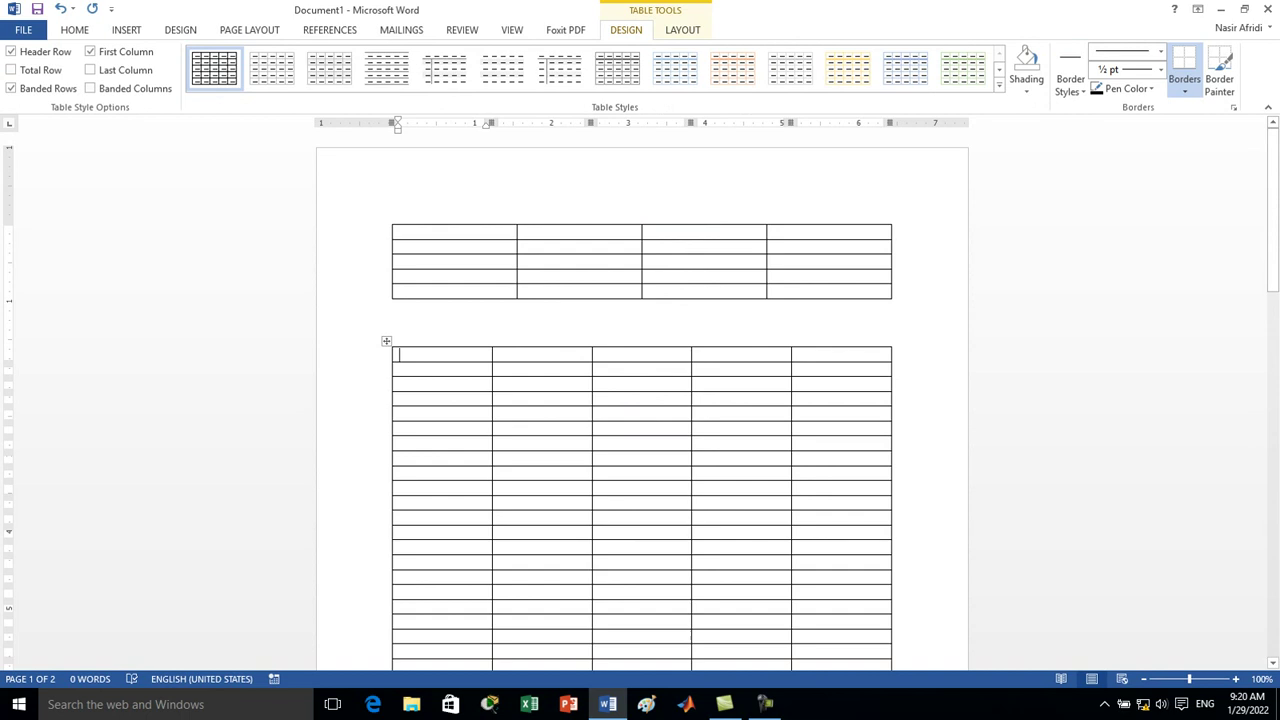
Select the entire 40-row table and show the Table Design styles
left_click(386, 341)
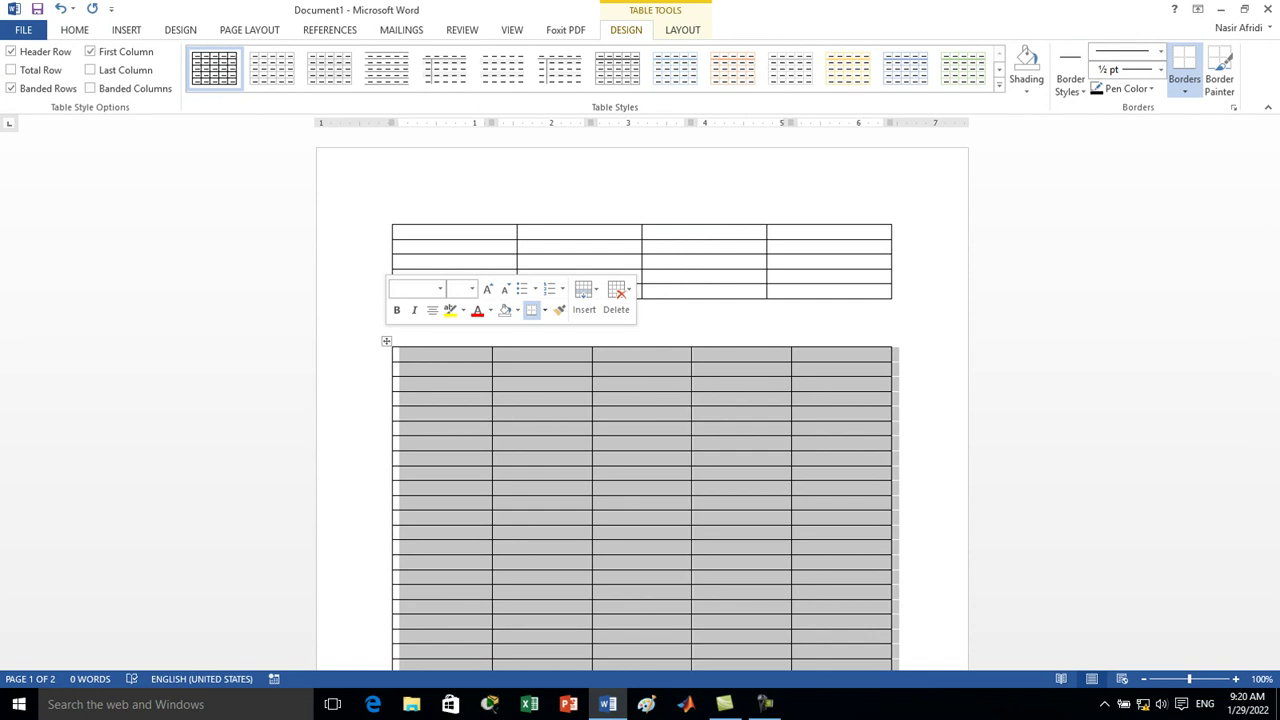
left_click(396, 333)
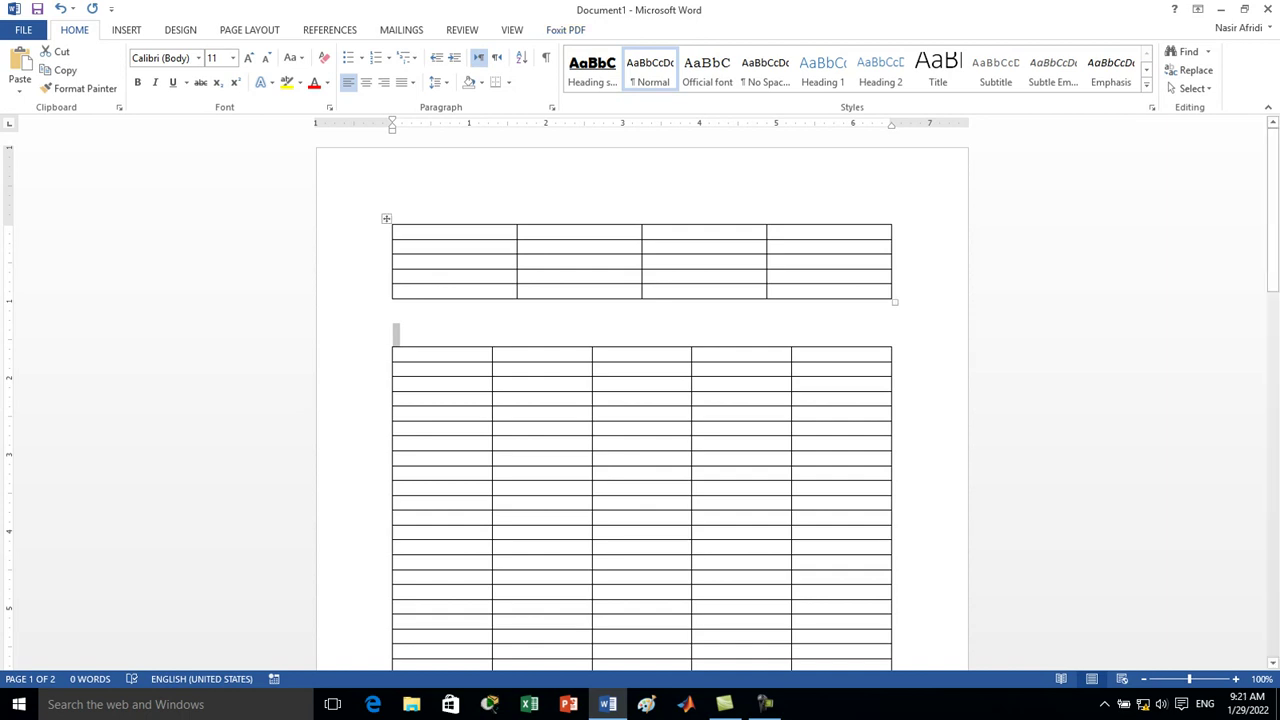
left_click(398, 366)
left_click(386, 341)
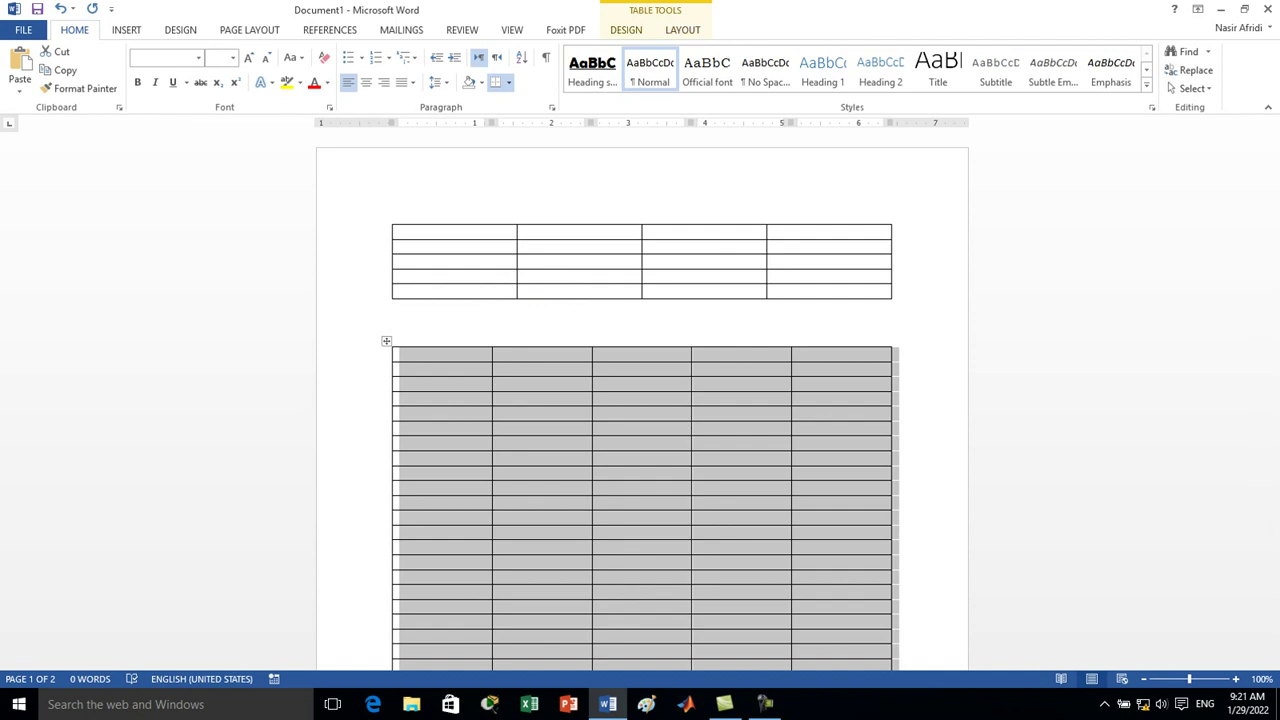
left_click(626, 29)
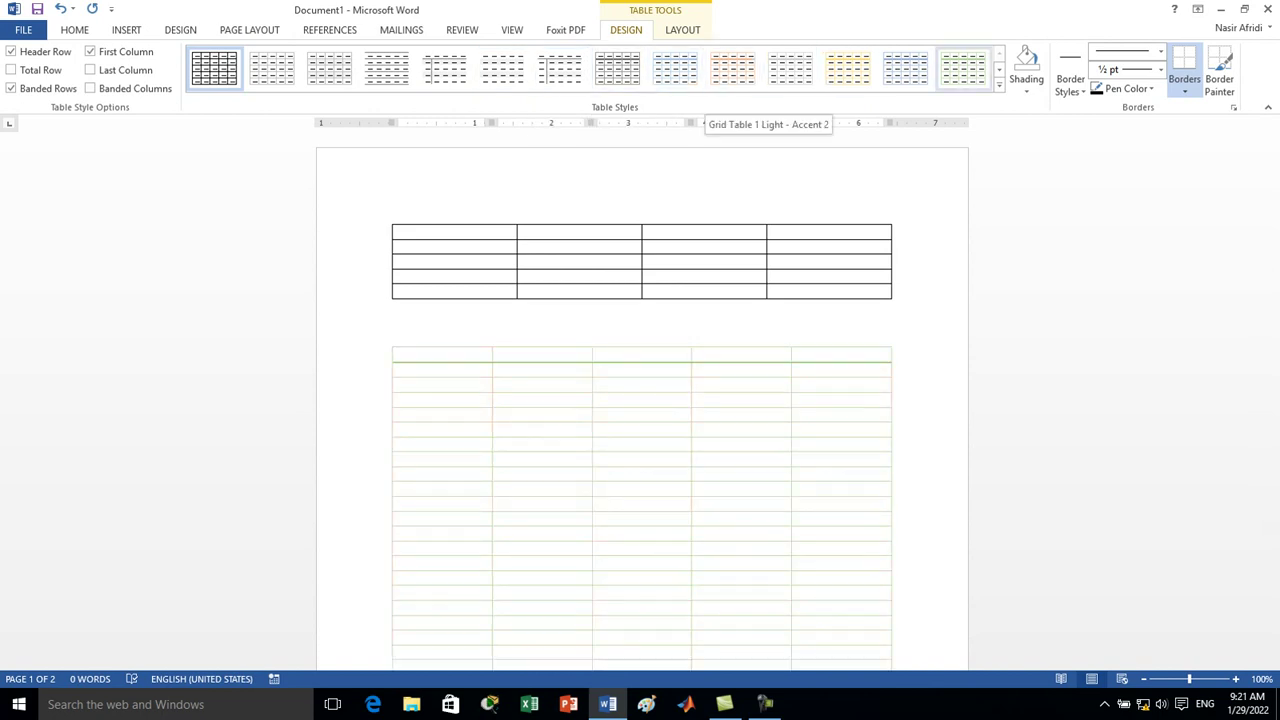
left_click(386, 341)
left_click(998, 85)
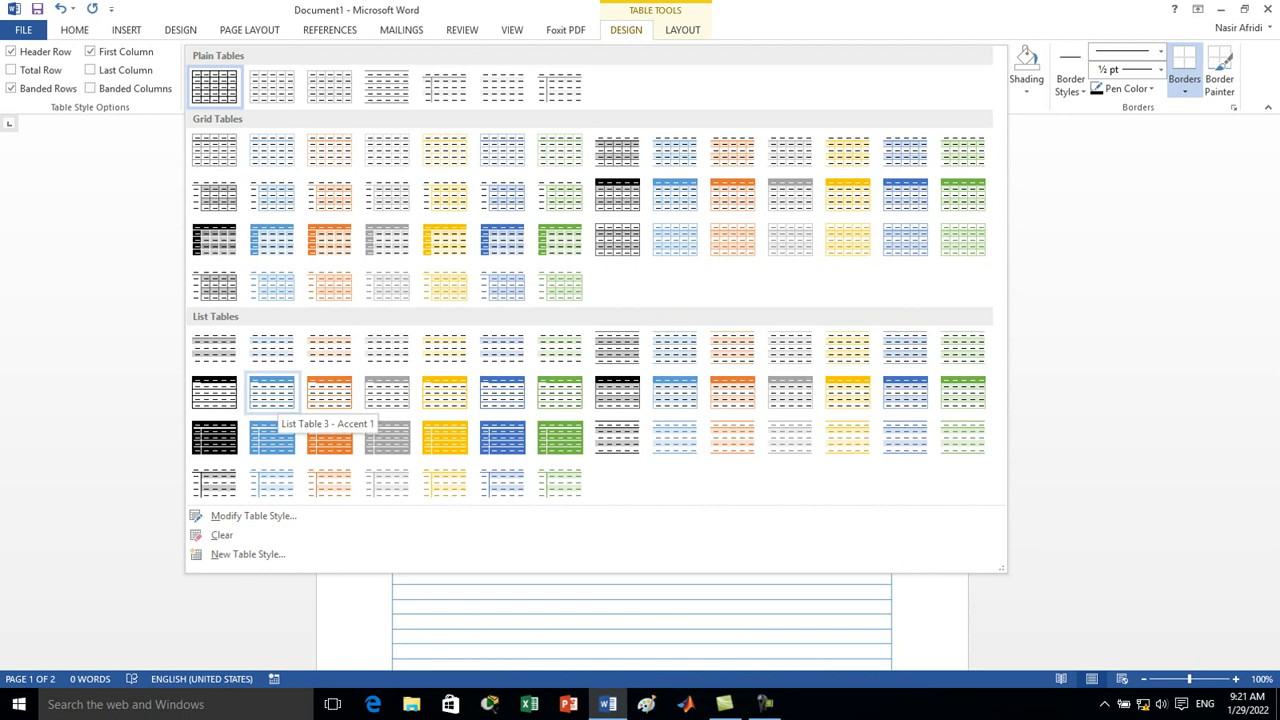
key("Escape")
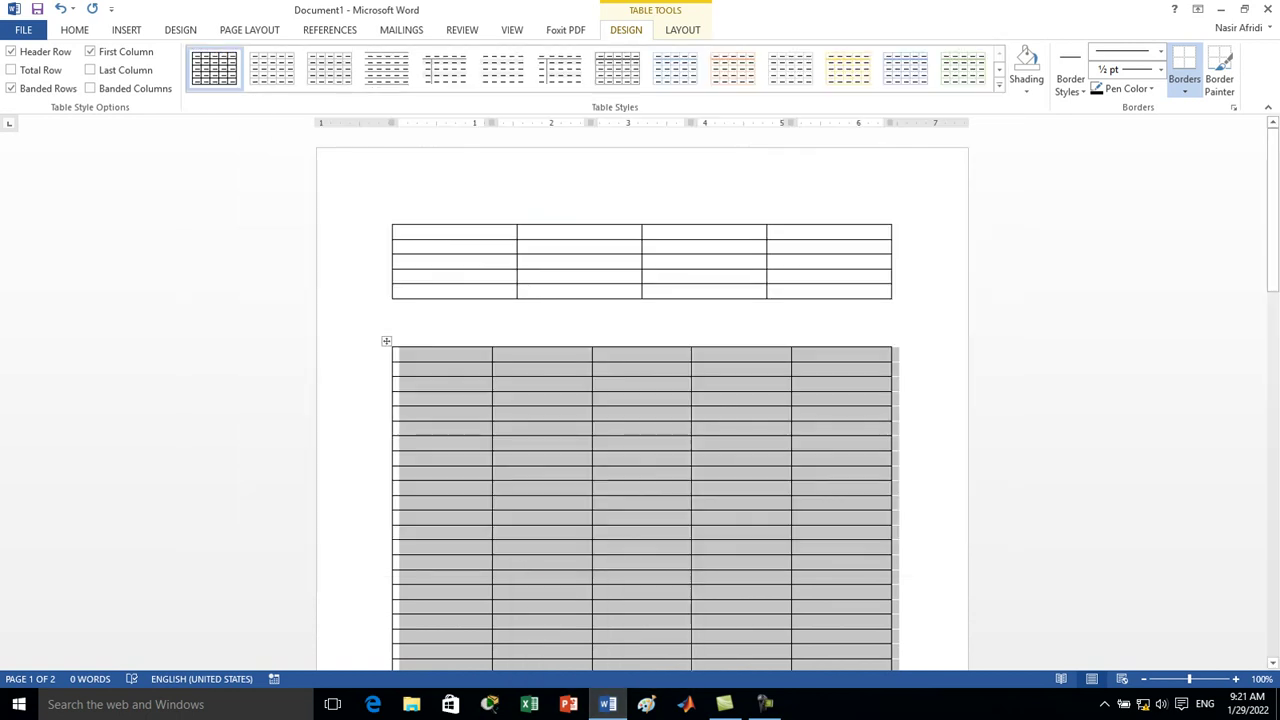
left_click(420, 356)
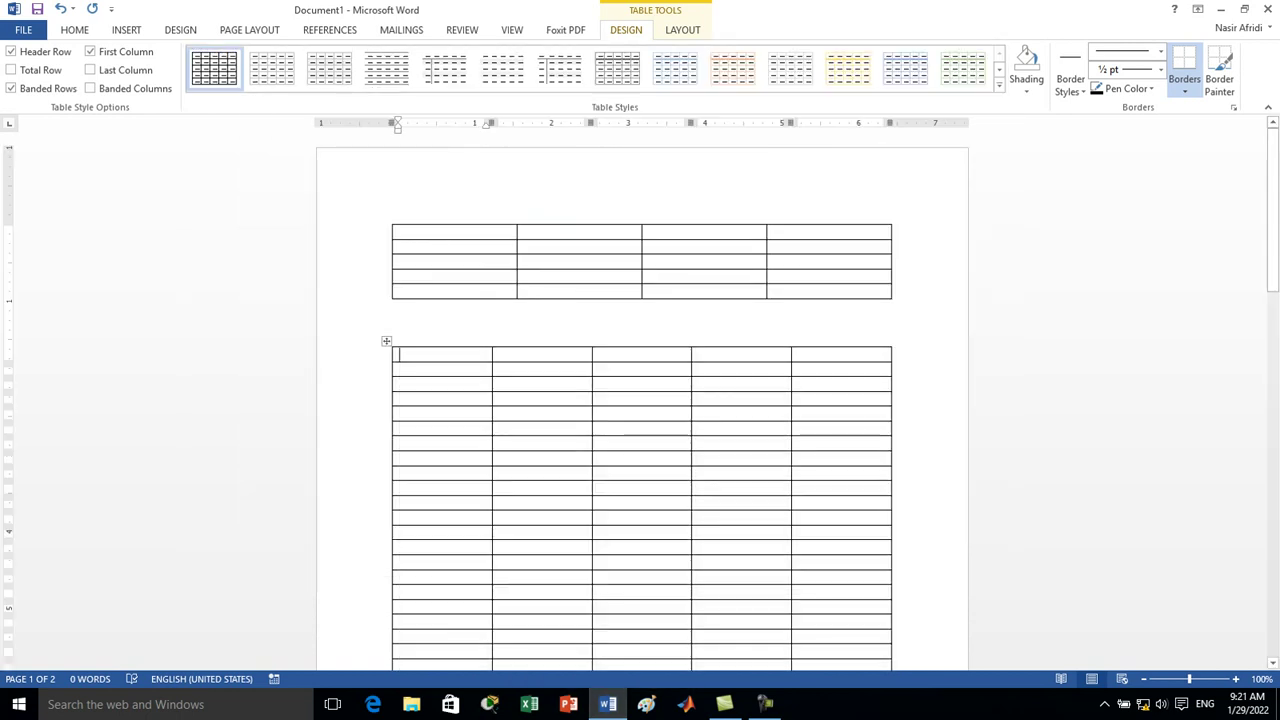
Shade the lower table's header row grey (White, Background 1, Darker 25%)
mouse_move(420, 356)
left_mouse_down()
mouse_move(760, 385)
mouse_move(840, 368)
mouse_move(840, 356)
left_mouse_up()
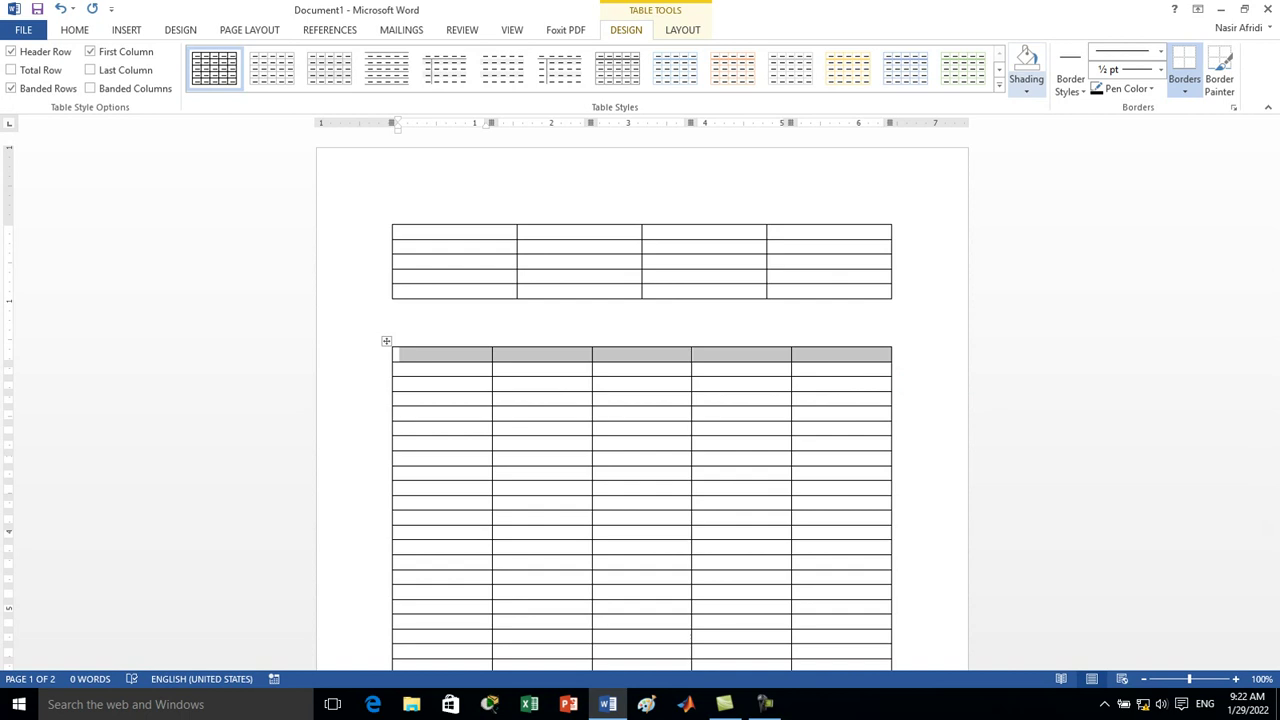
left_click(1026, 90)
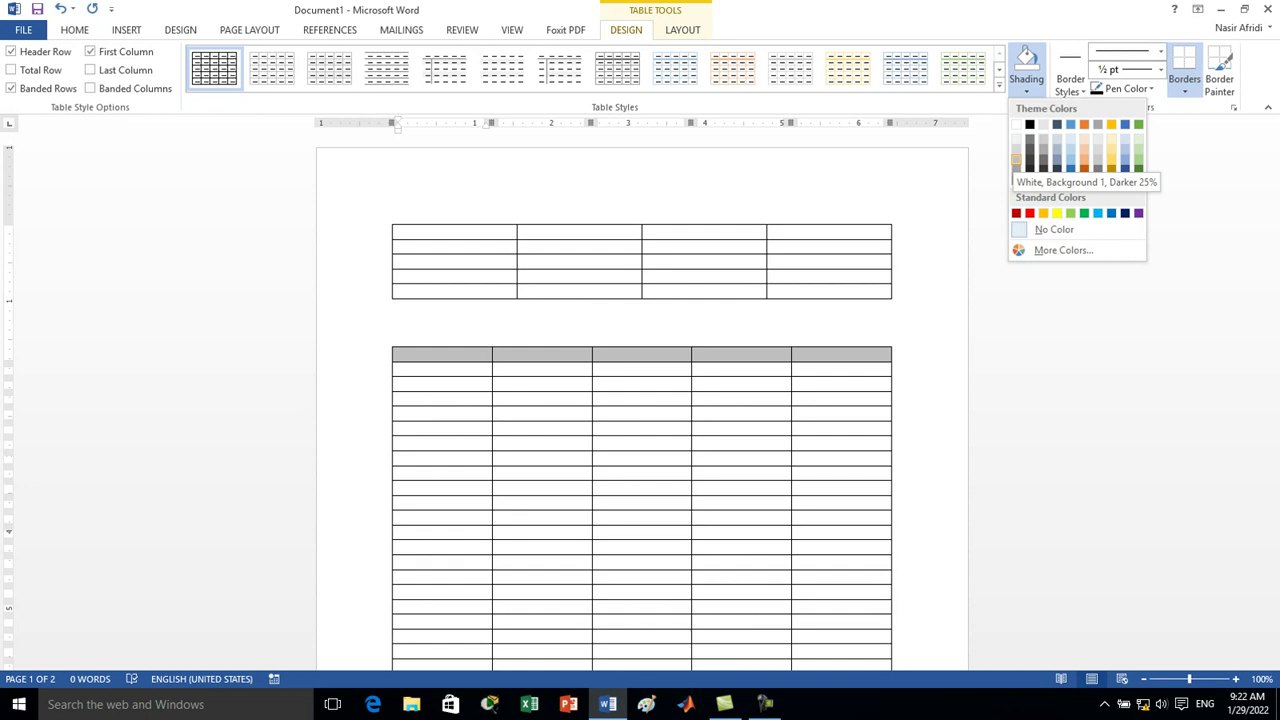
key("Escape")
left_click(385, 354)
left_click(400, 247)
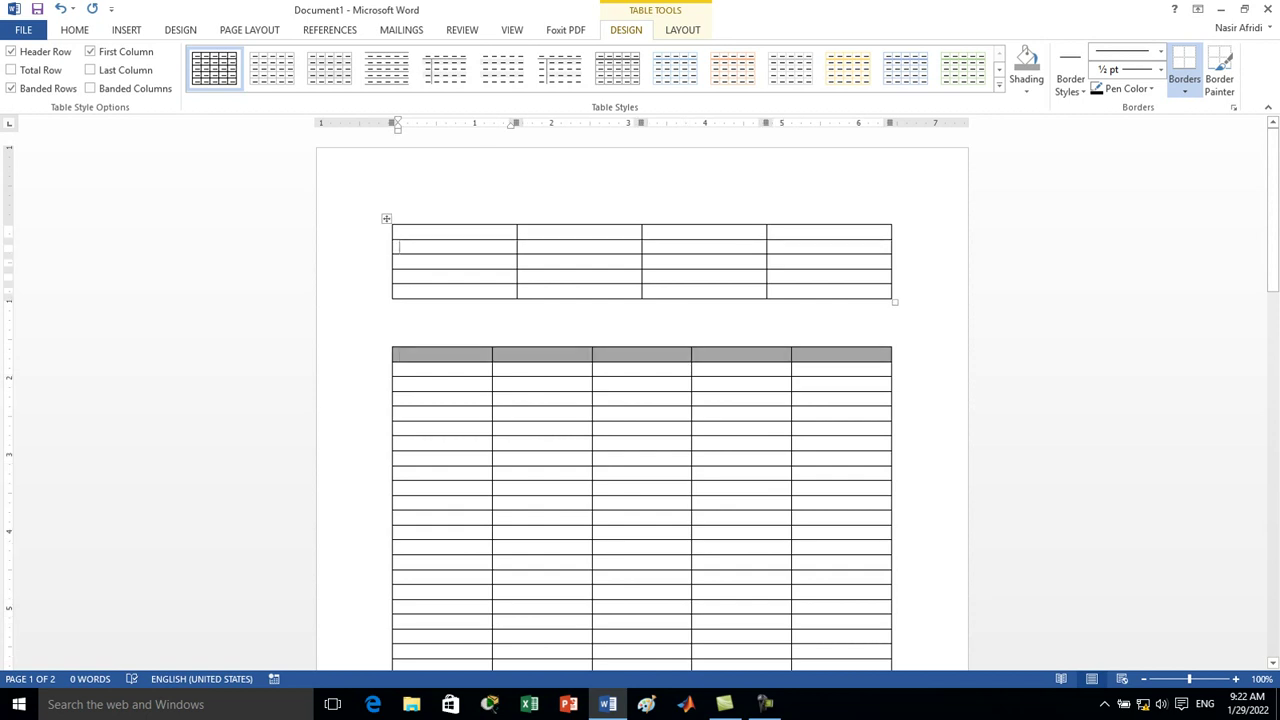
Apply a blue Grid Table style to the upper 4-column table
left_click(386, 218)
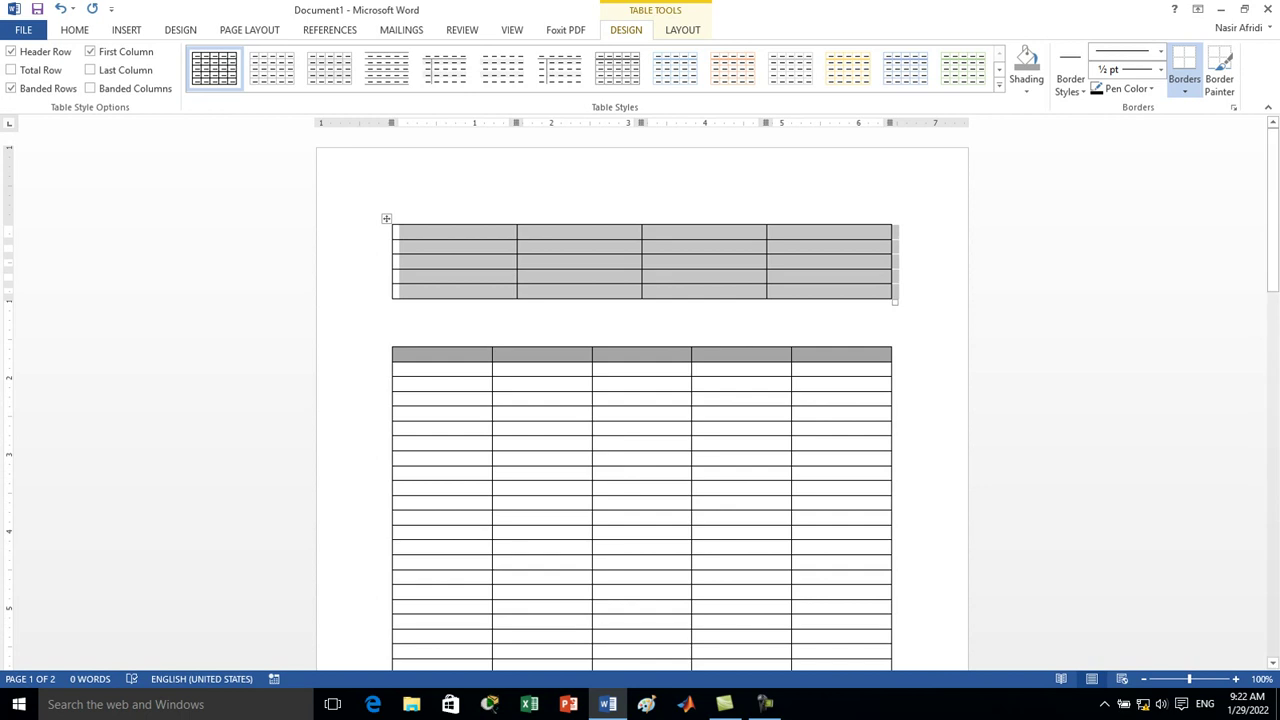
left_click(999, 85)
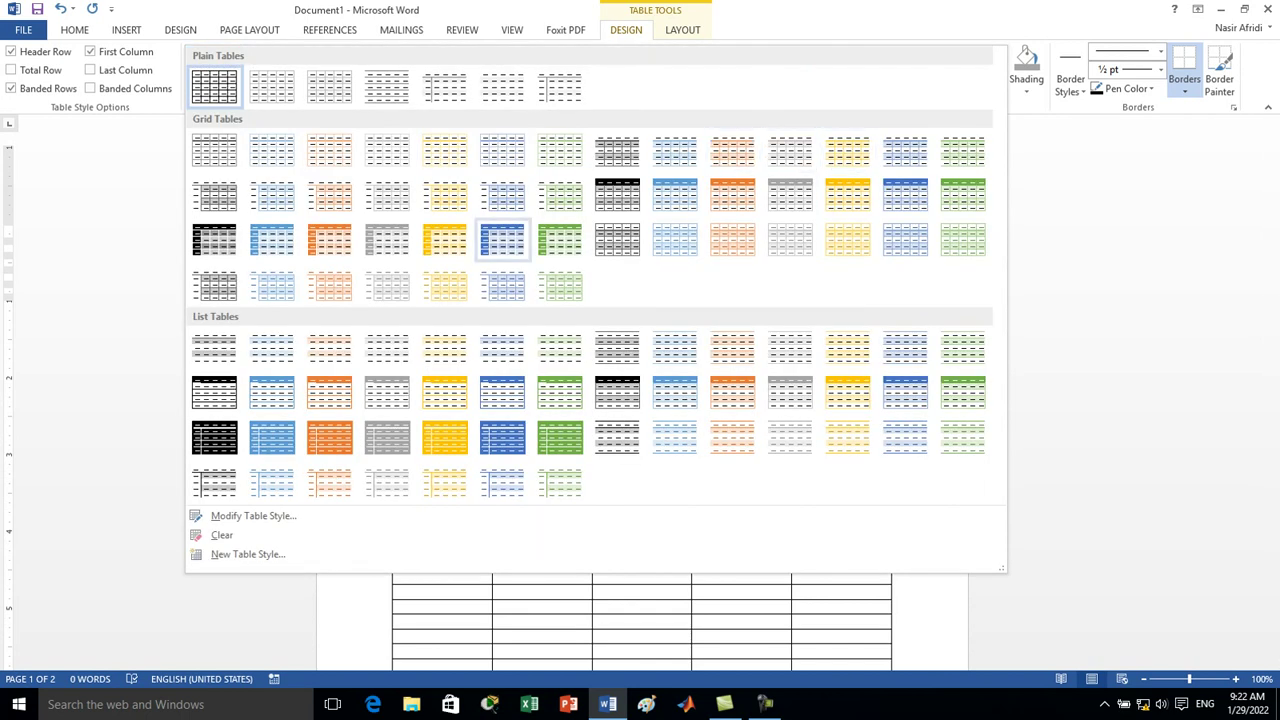
left_click(502, 239)
left_click(396, 312)
Reselect the upper table and bring up the Table Design styles again
left_click(648, 291)
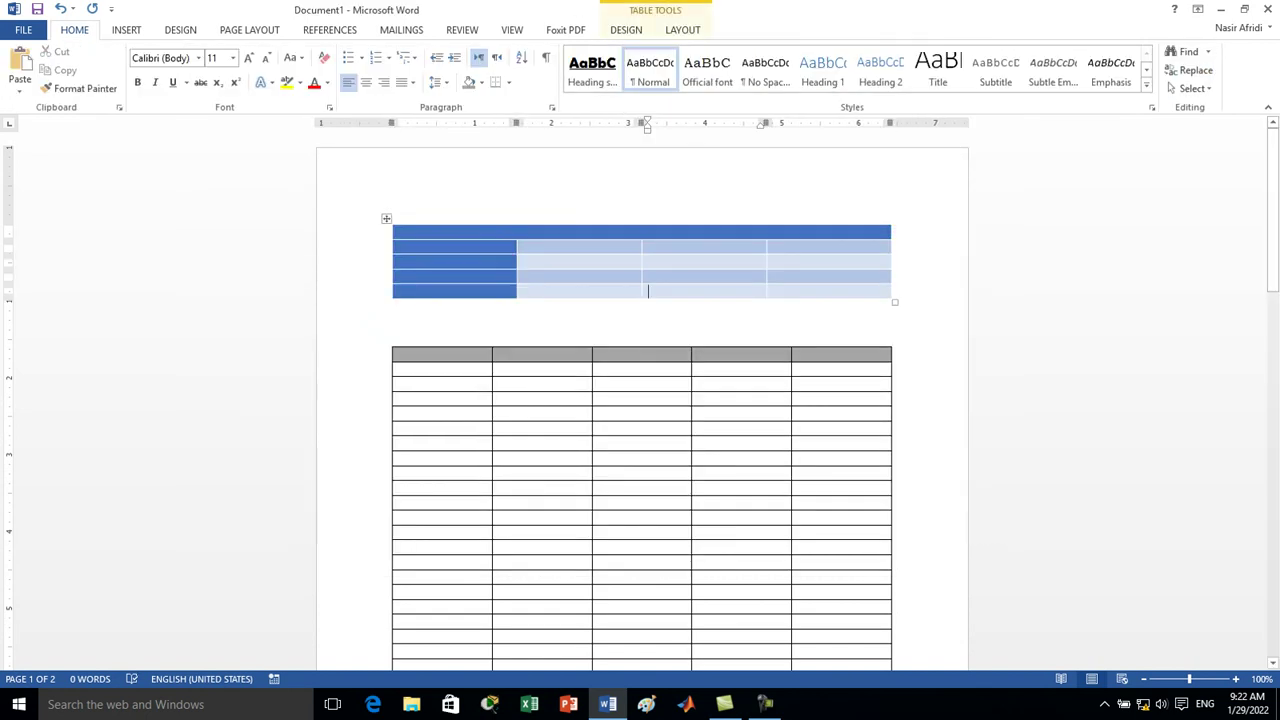
left_click(386, 218)
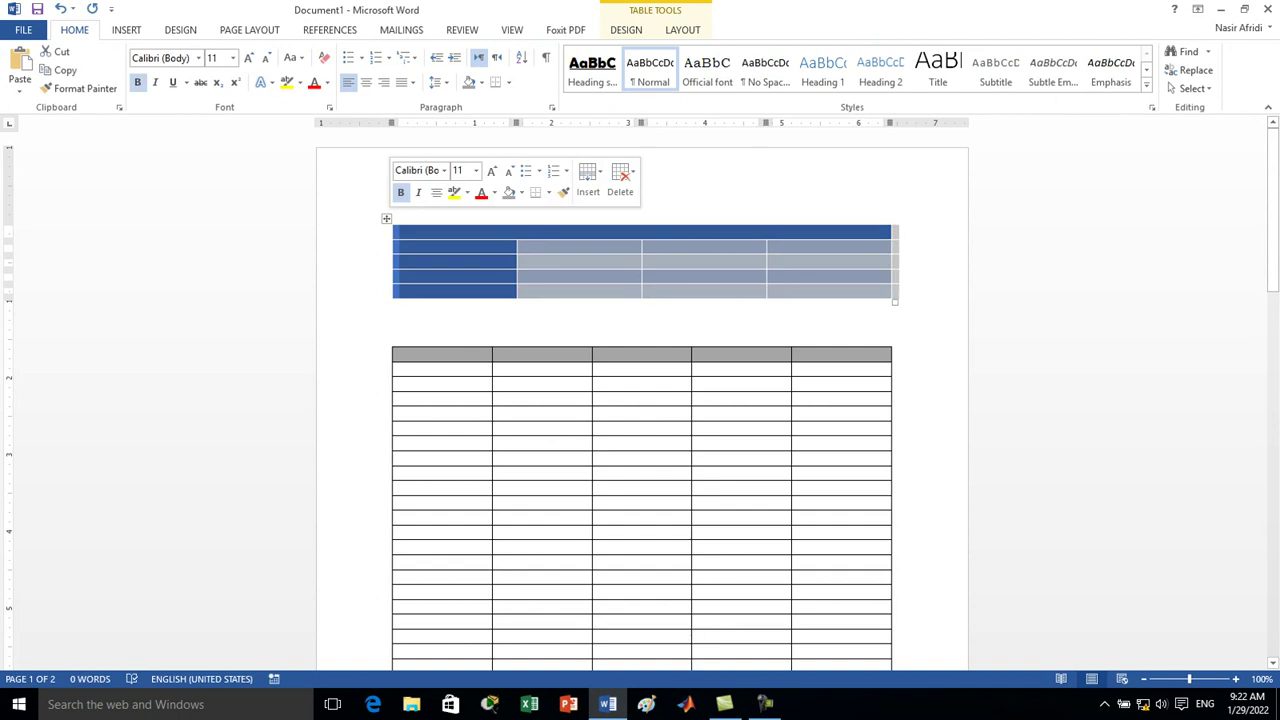
left_click(626, 29)
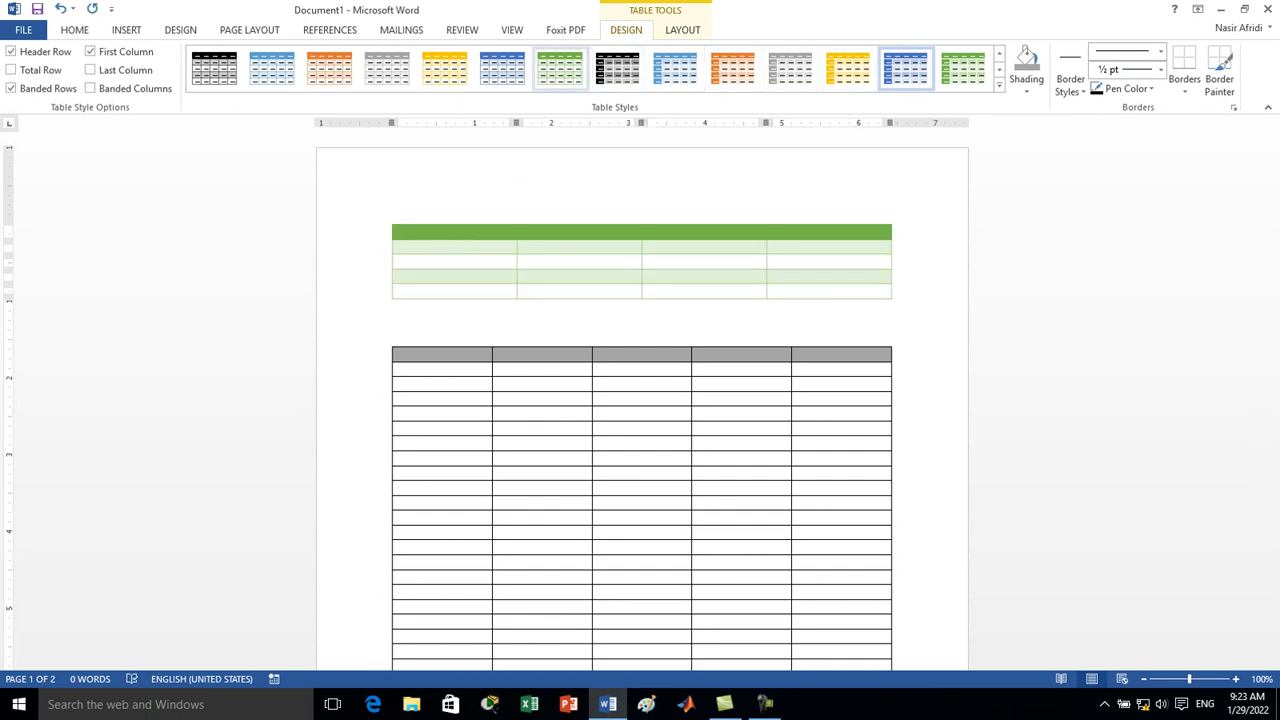
Add a new row at the bottom of the green table from its last cell
left_click(386, 218)
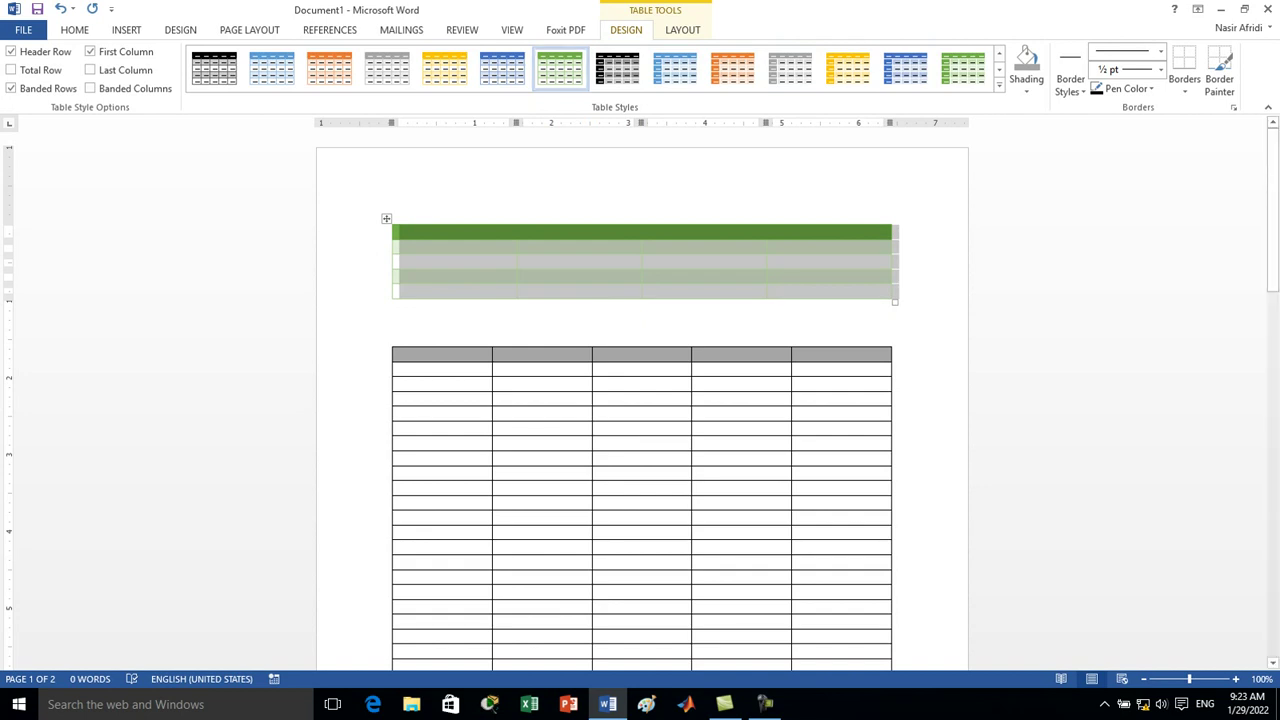
left_click(522, 277)
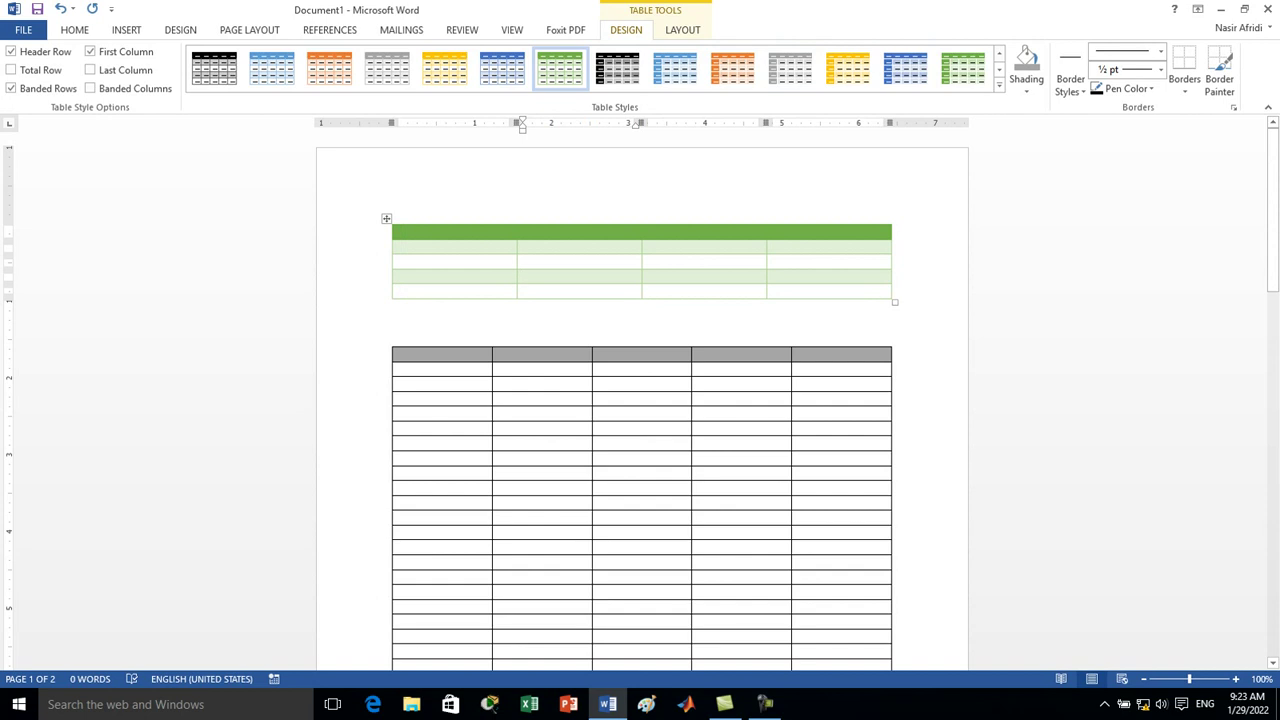
left_click(773, 291)
key("Tab")
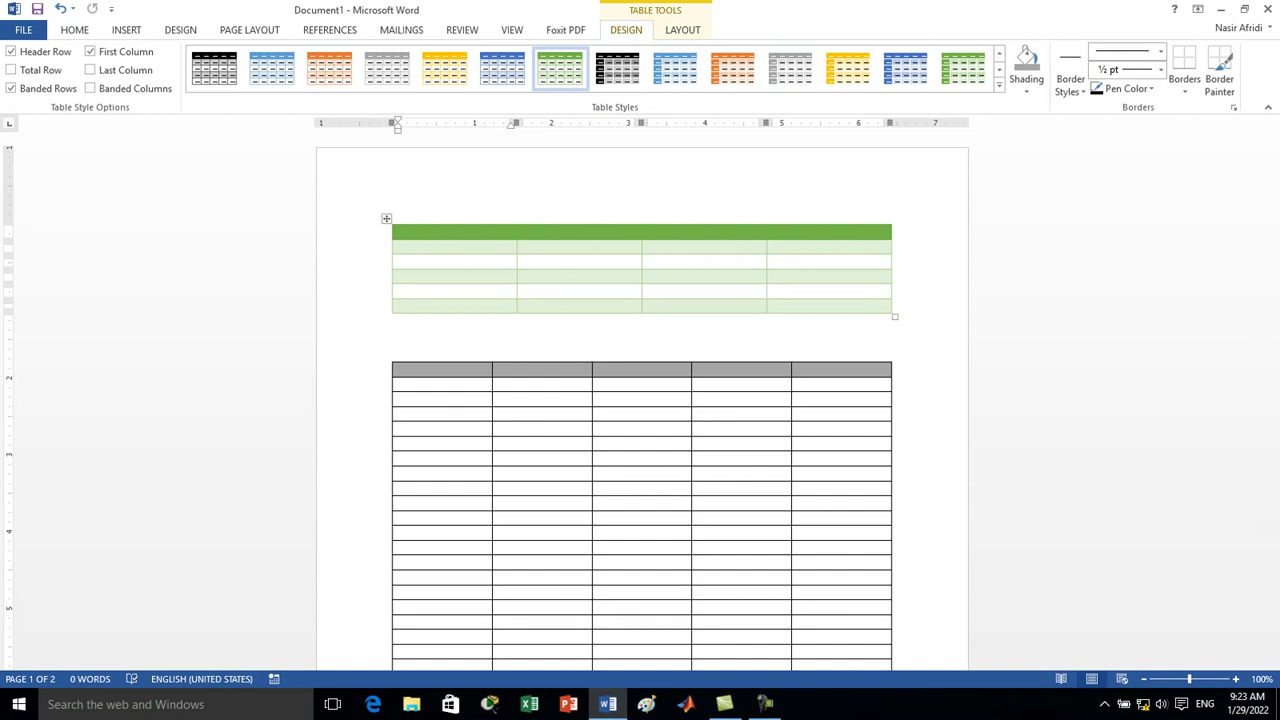
left_click(773, 306)
key("Tab")
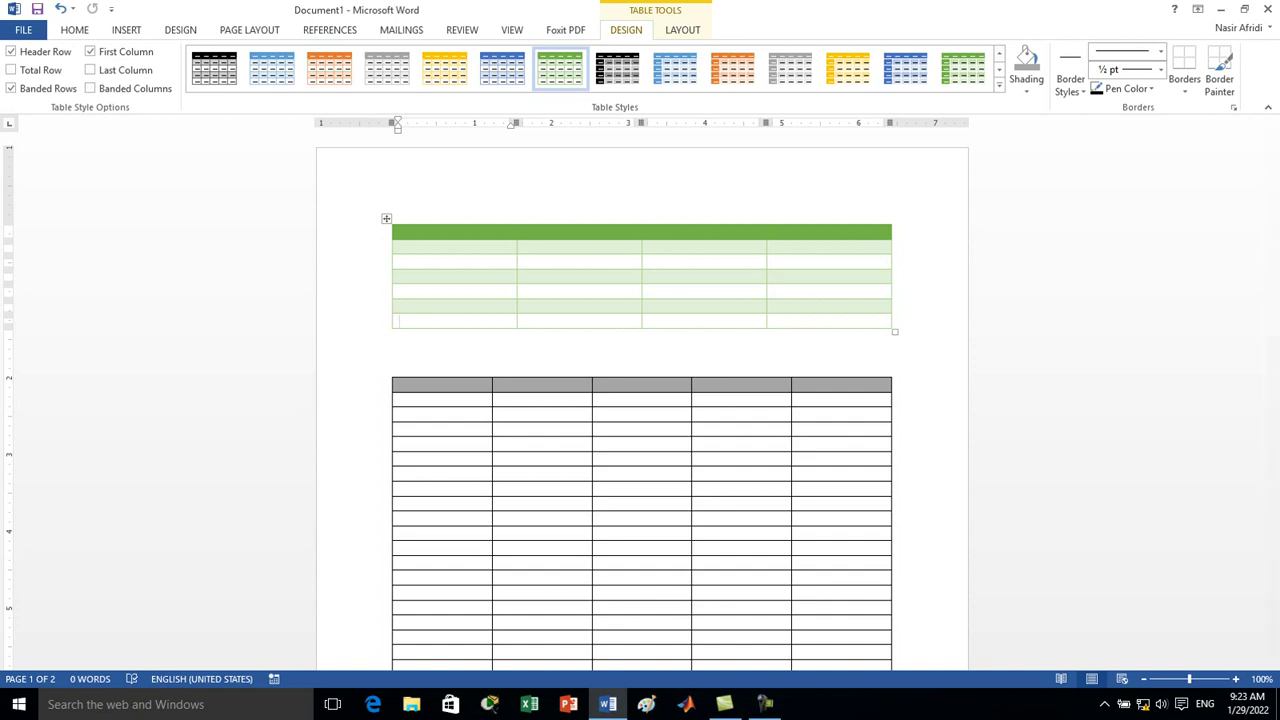
key("alt+j")
key("l")
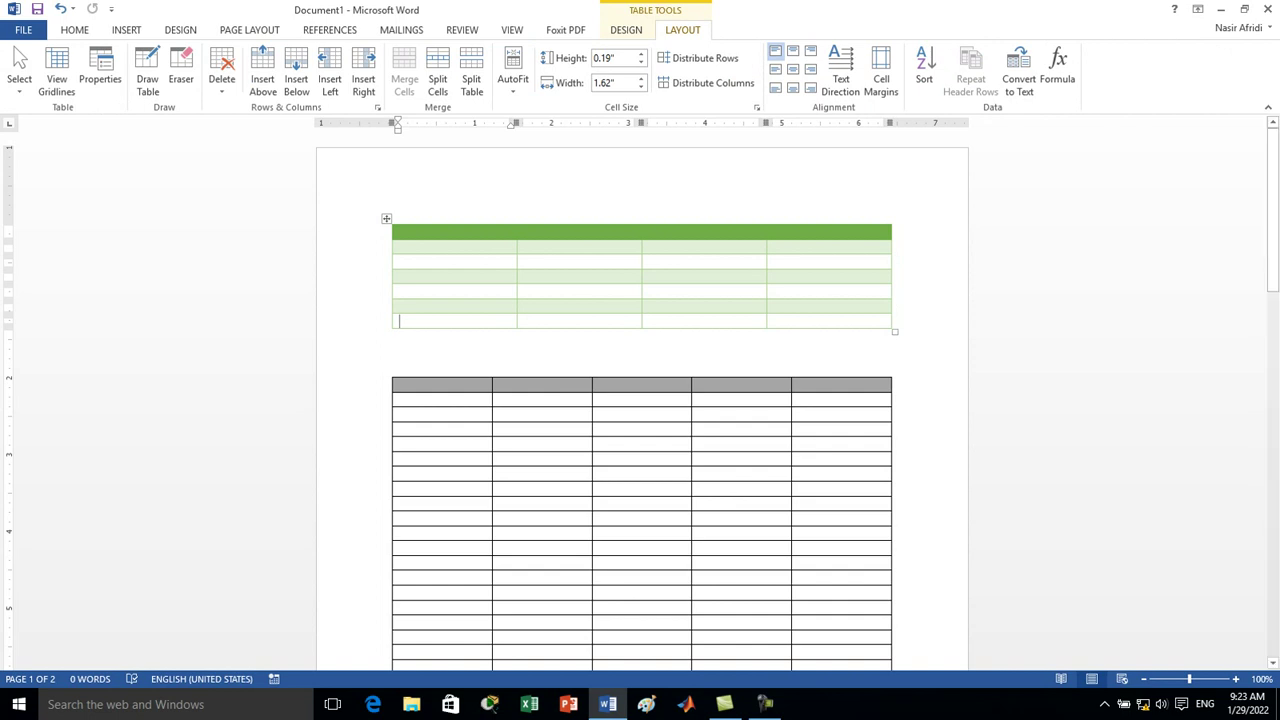
Merge the green table's header row into one 6.49"-wide cell
left_click(398, 232)
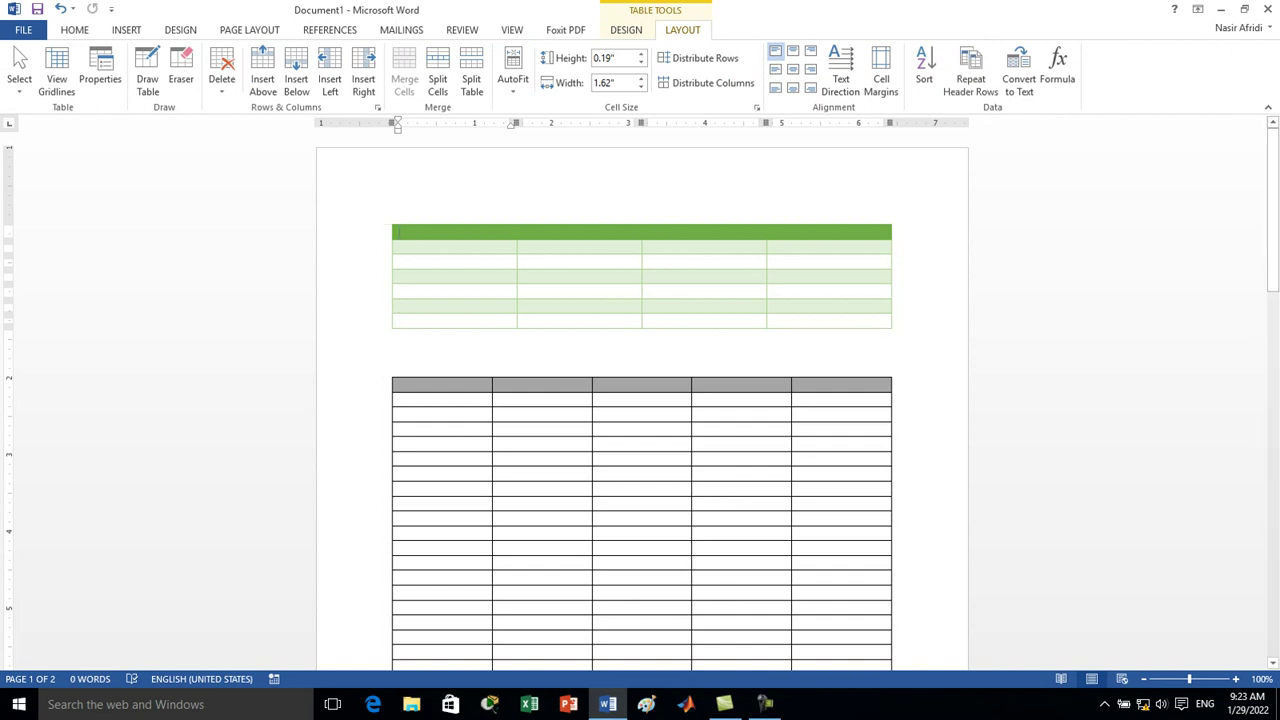
key("shift+Right")
key("shift+Right")
key("shift+Right")
key("shift+Right")
key("shift+Right")
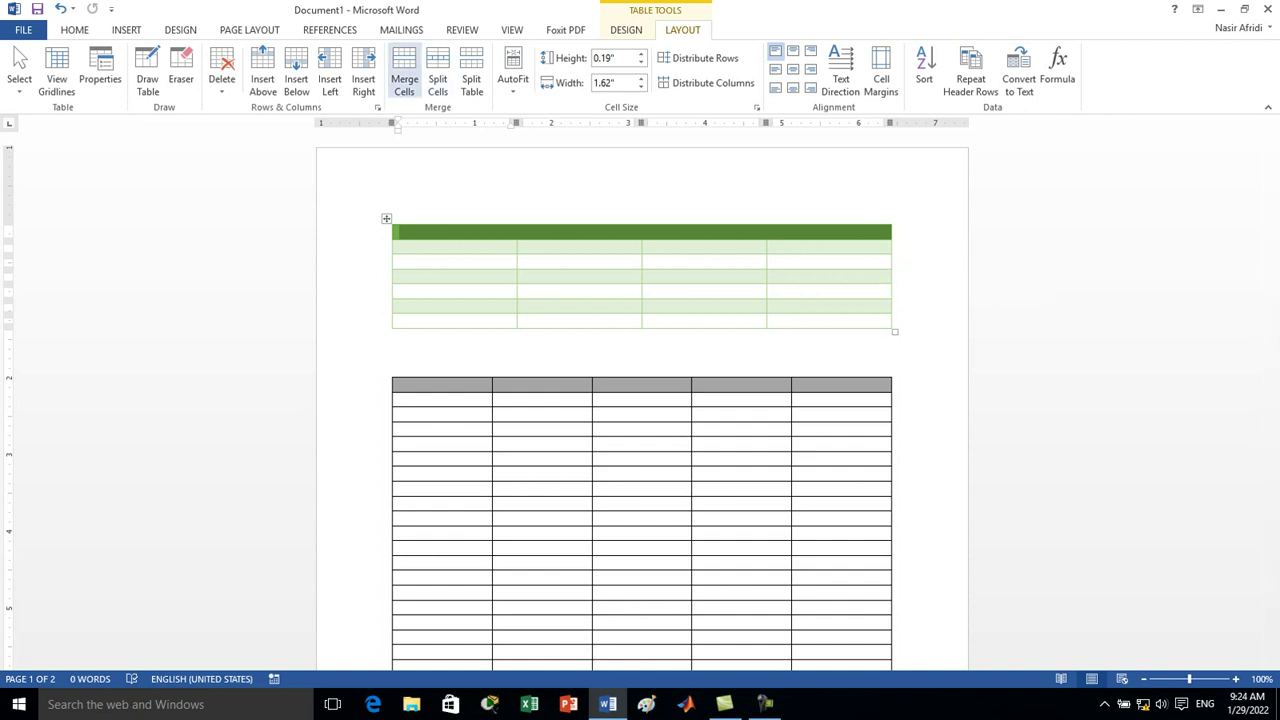
left_click(404, 72)
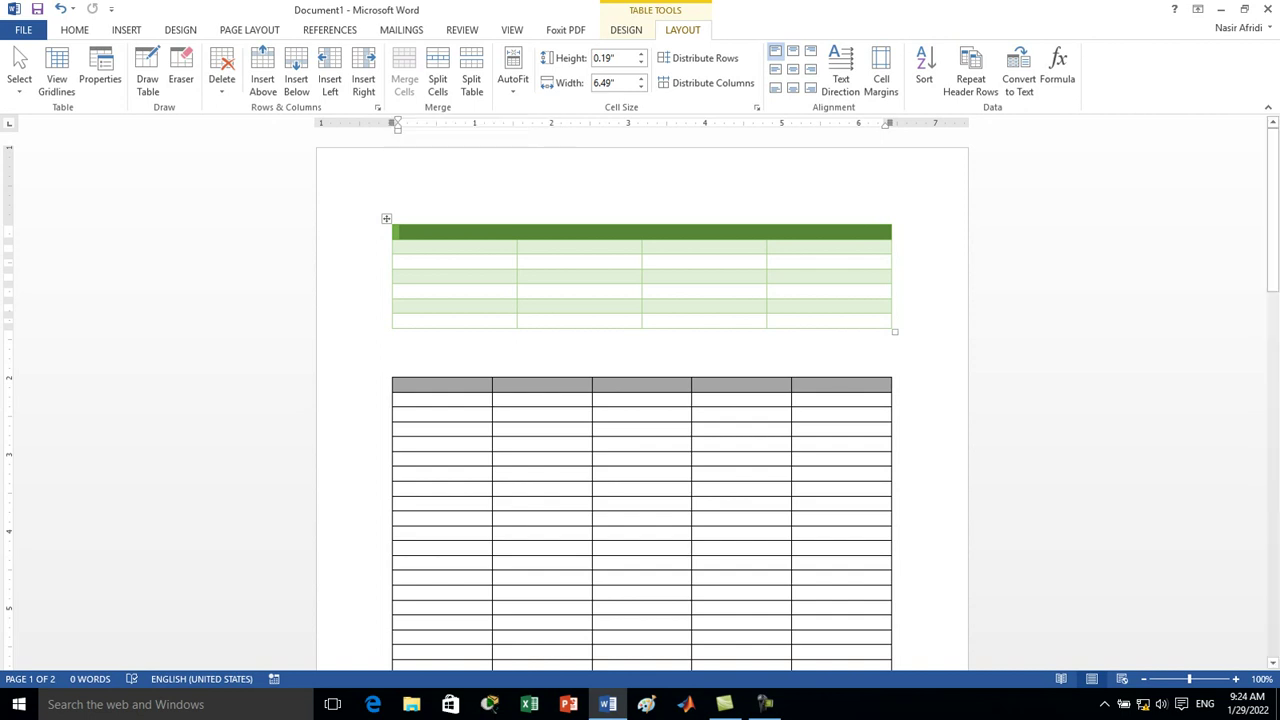
left_click_drag(400, 385, 400, 392)
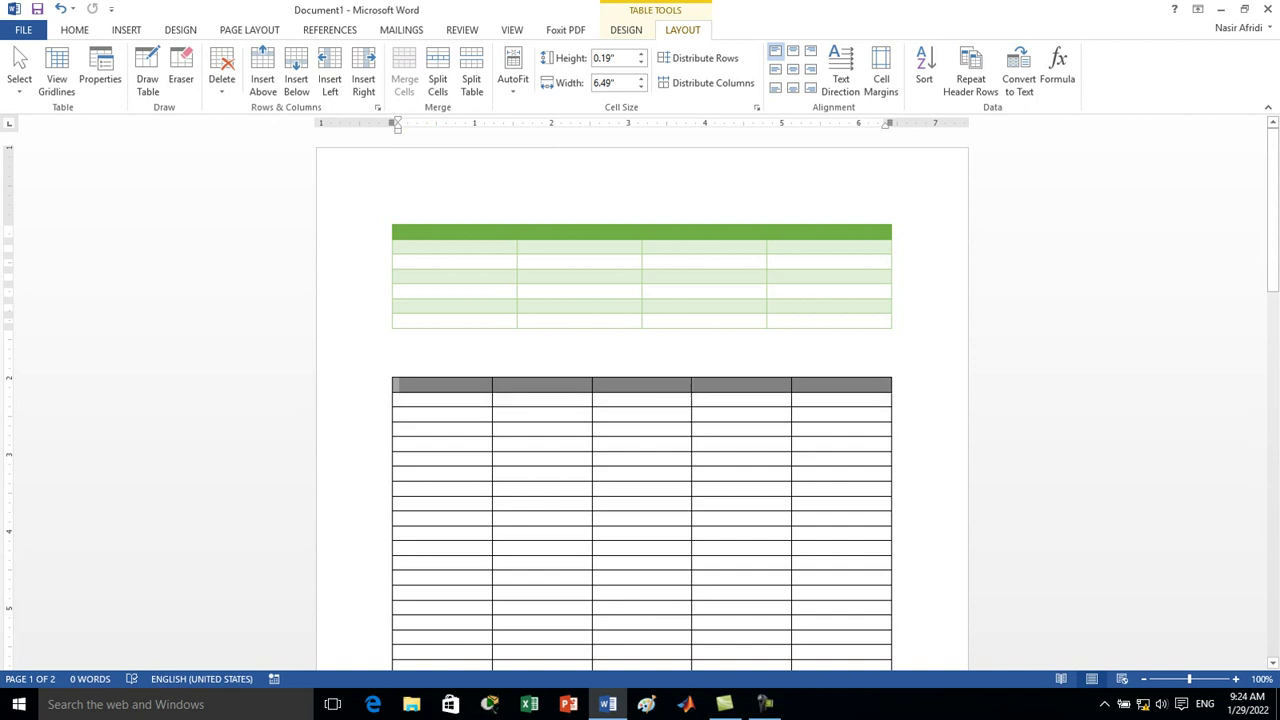
Merge the grey table's header row into one cell and make it taller
left_click(396, 385)
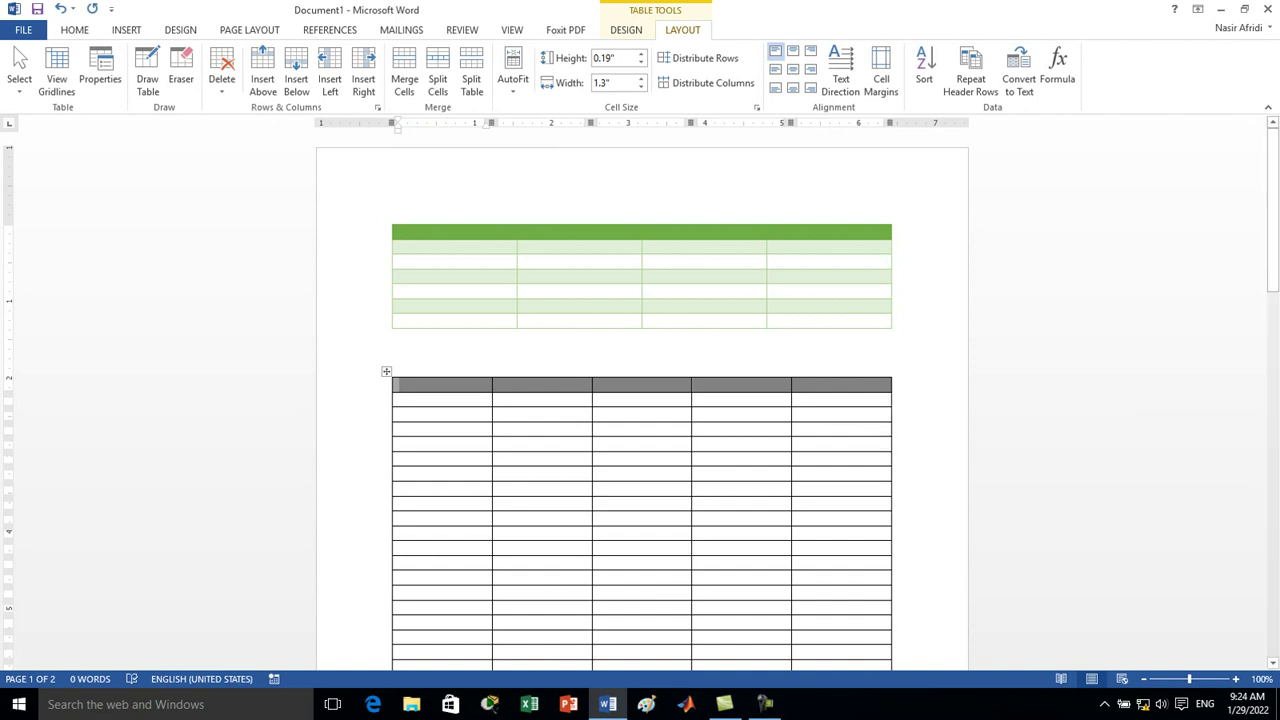
left_click(404, 80)
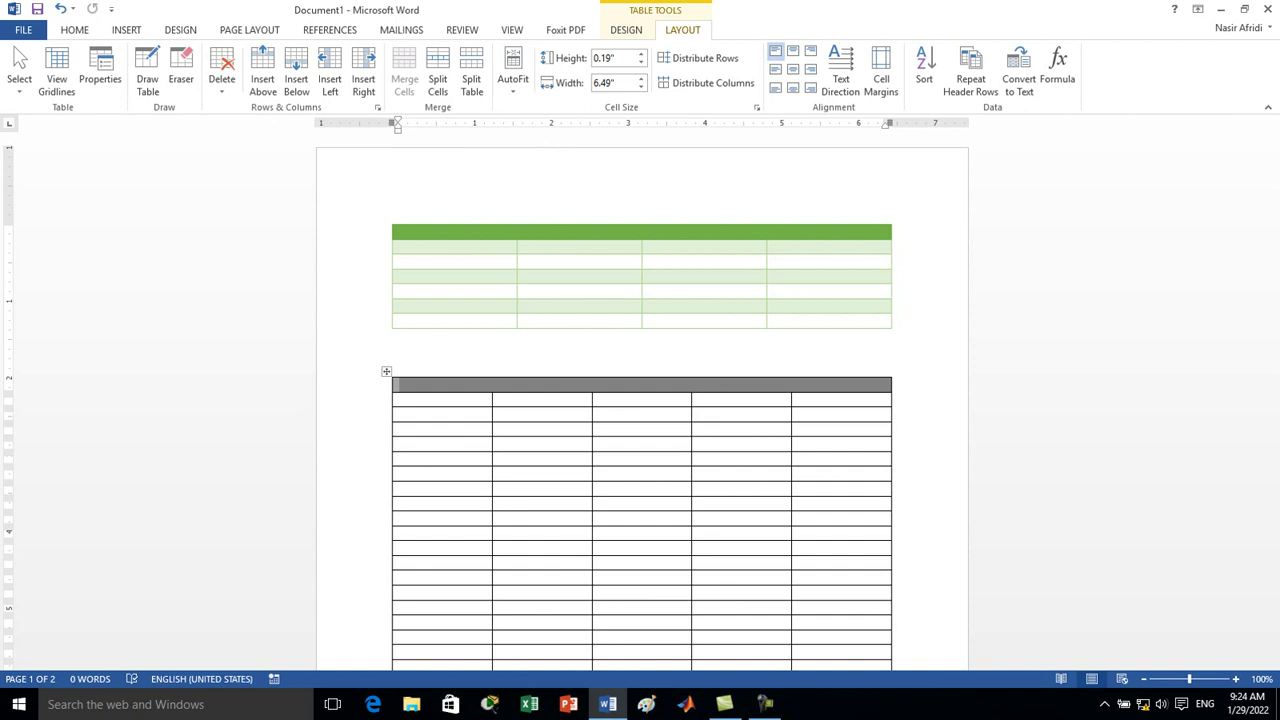
left_click(640, 54)
left_click(640, 54)
left_click(640, 54)
left_click(640, 54)
left_click(640, 54)
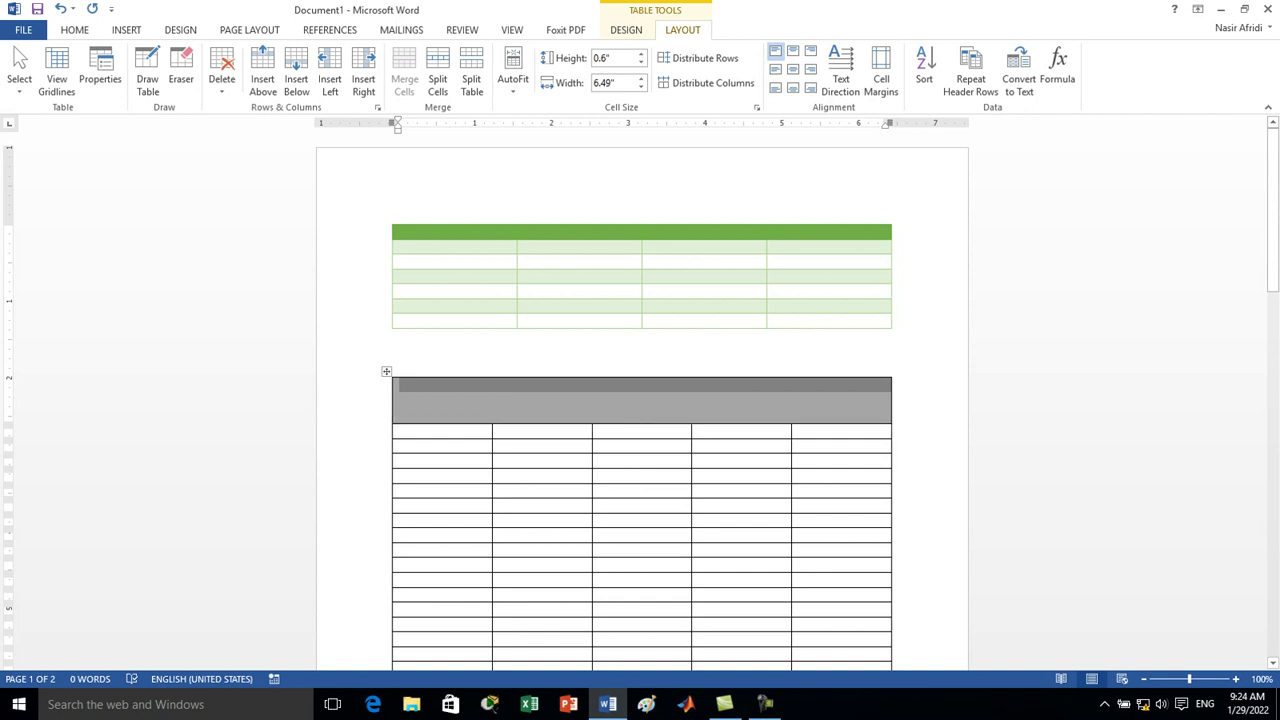
Set the row height of the whole grey table to 0.3"
left_click(386, 371)
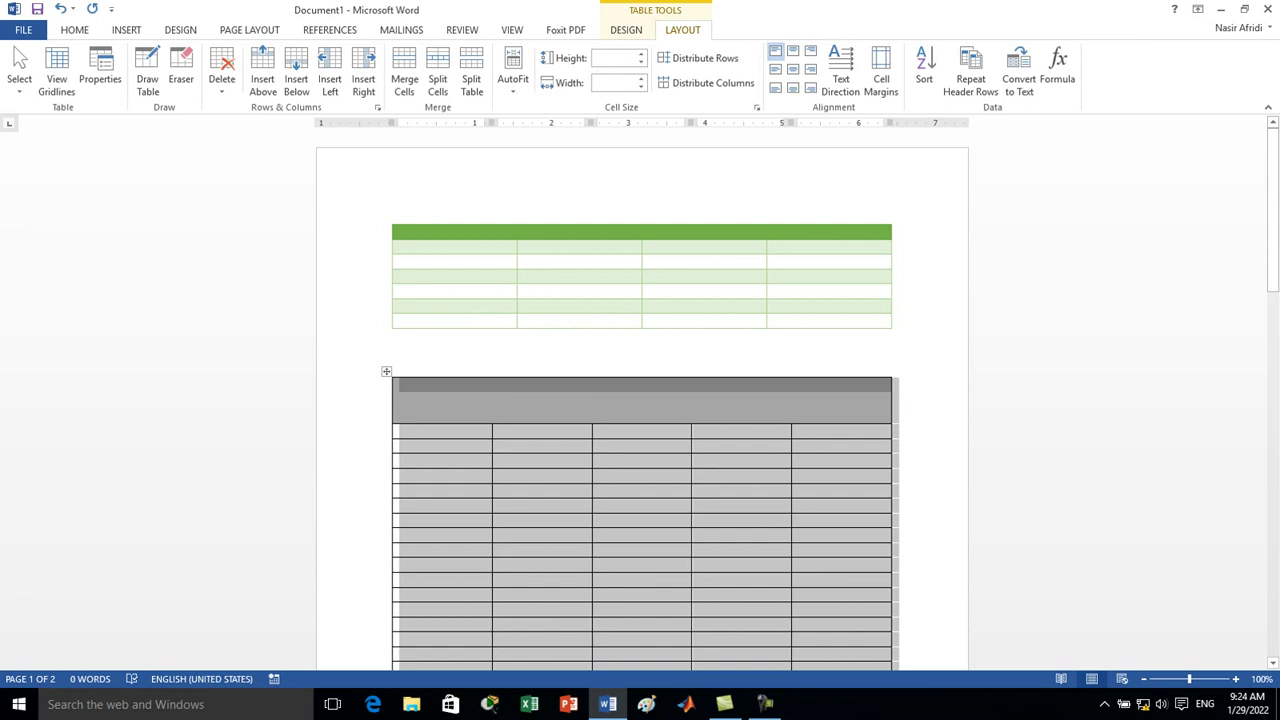
left_click(641, 61)
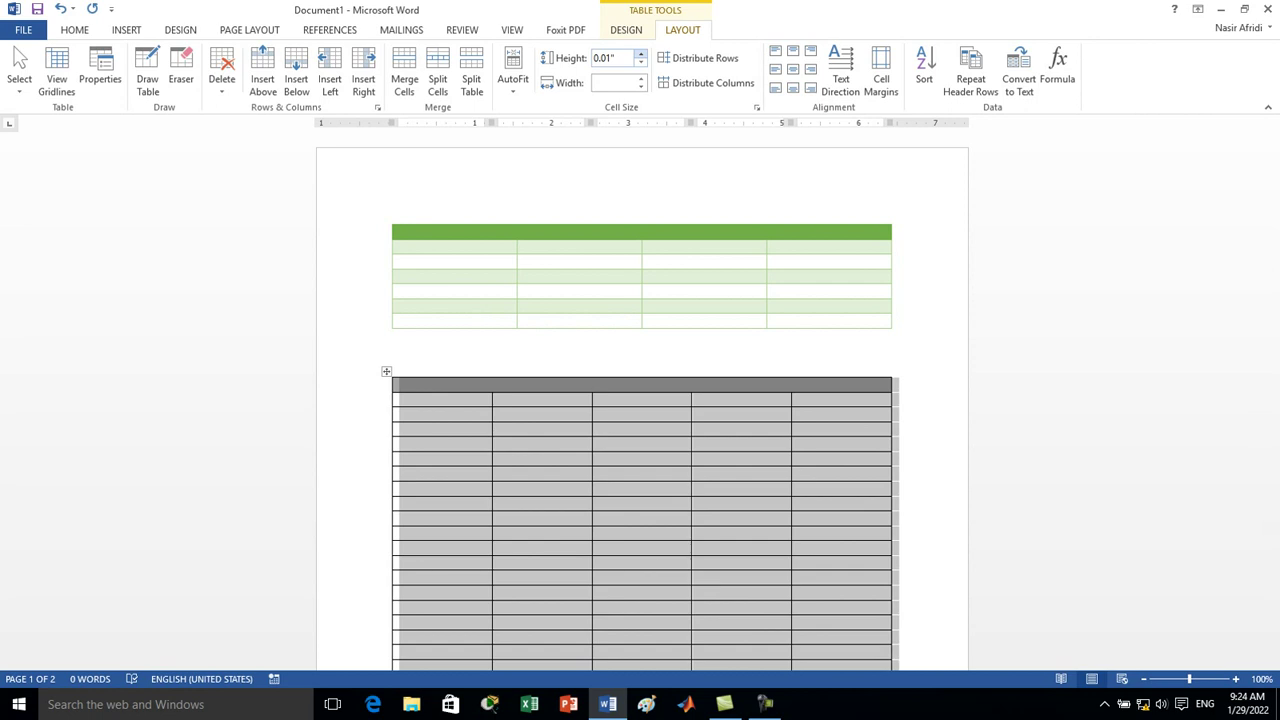
type("0.1")
key("Up")
key("Up")
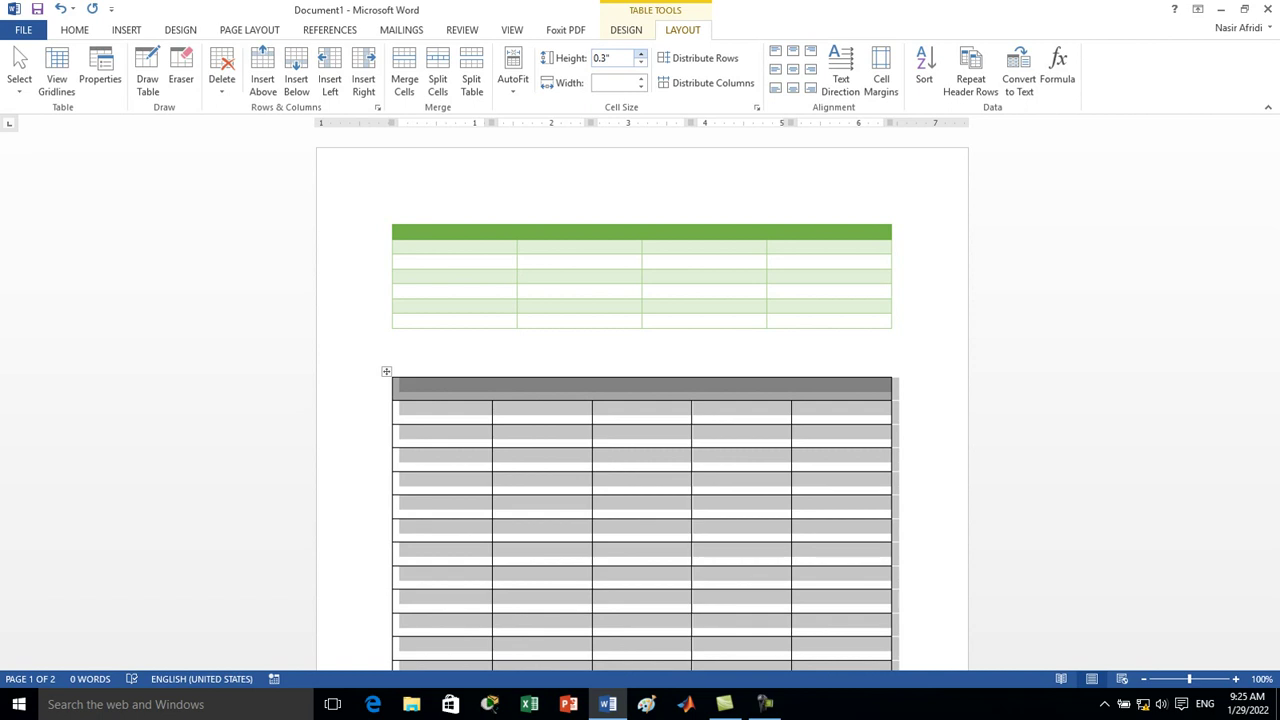
left_click(391, 336)
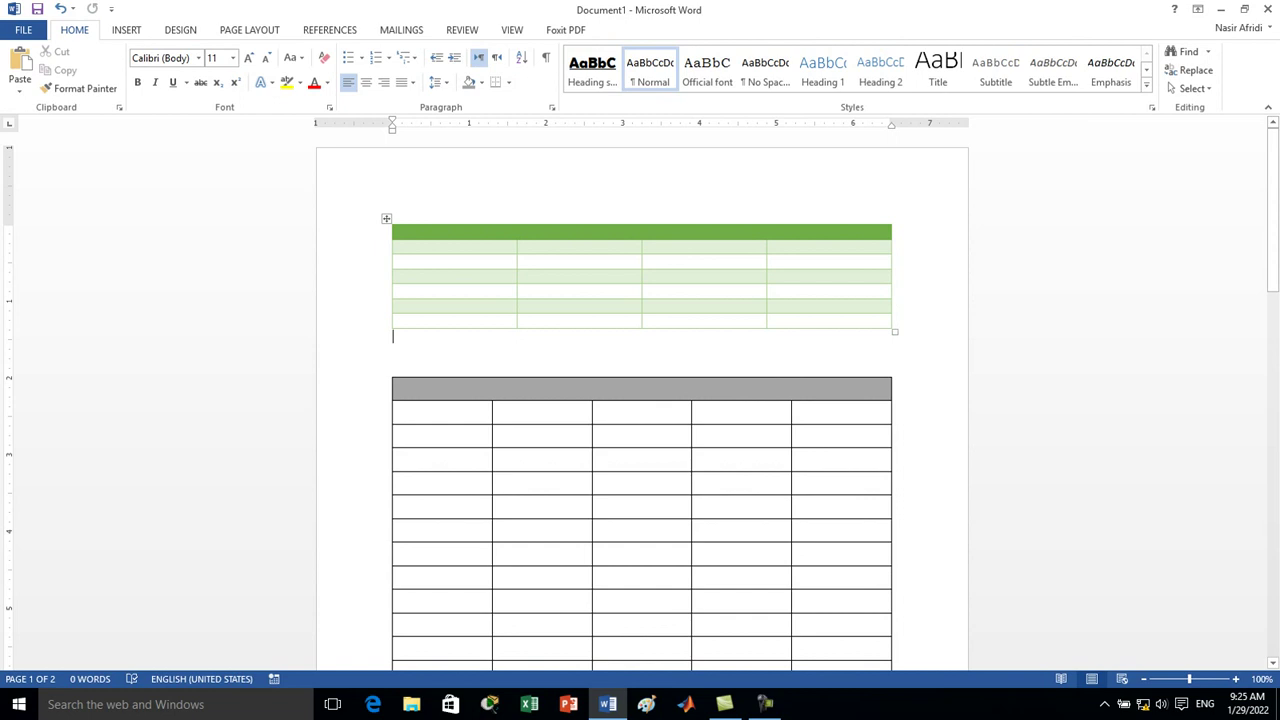
Select the whole green table and raise every row's height to 0.4 inch
left_click(386, 218)
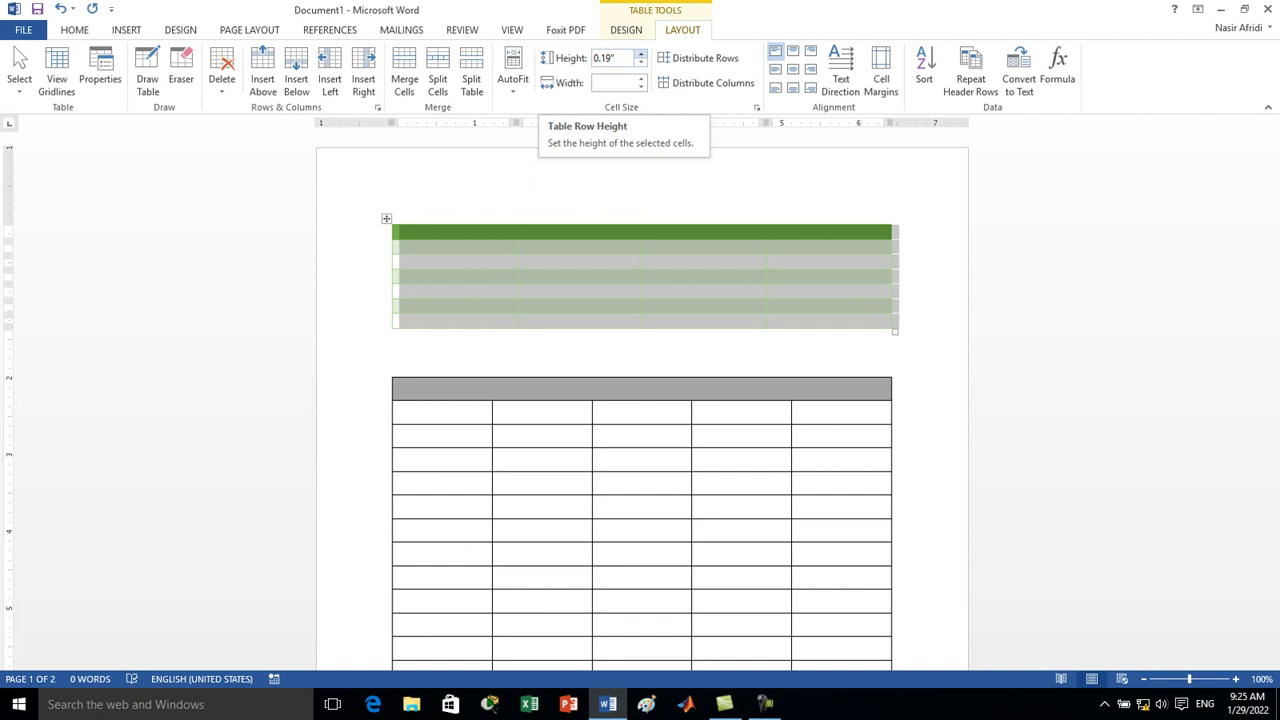
type("0.3")
key("Return")
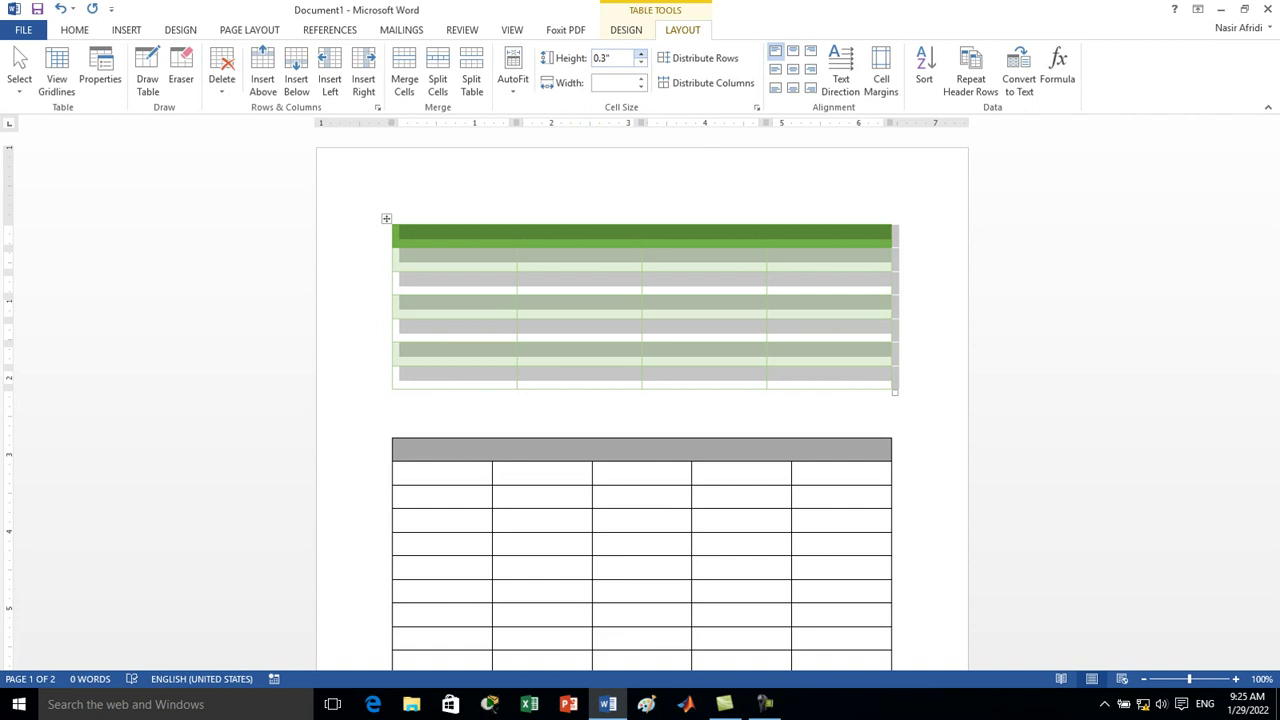
key("Up")
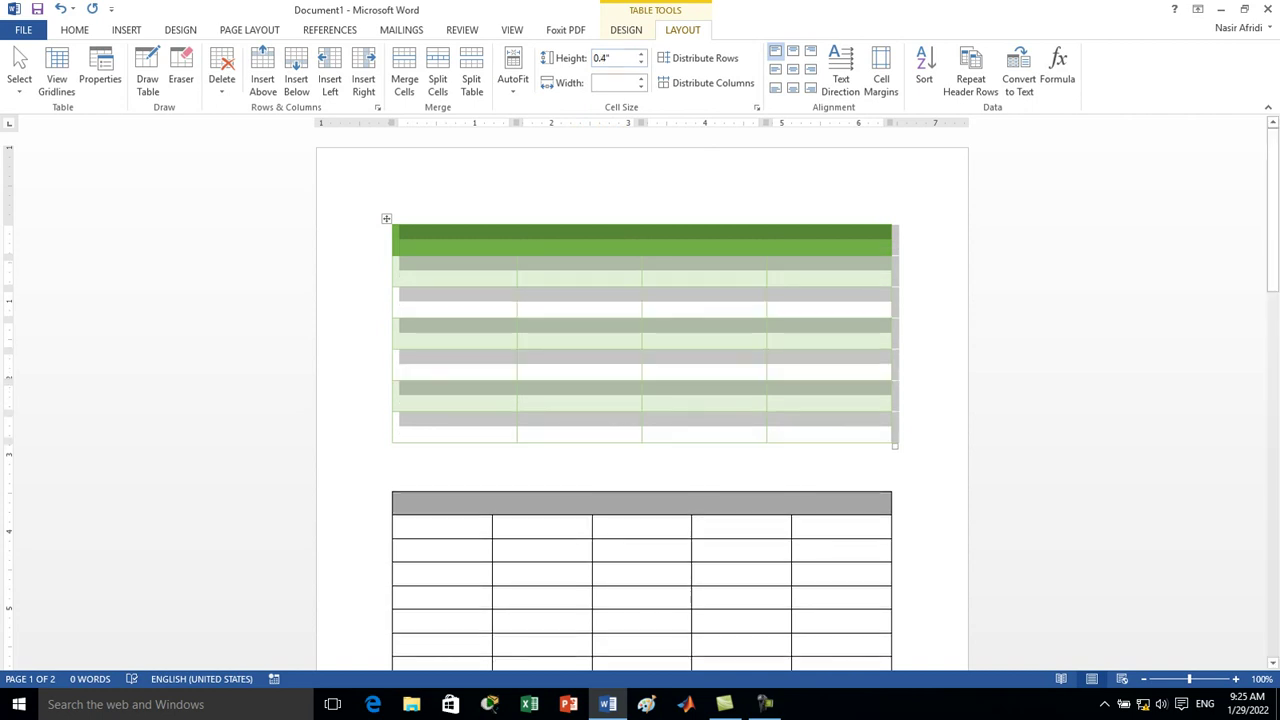
left_click(522, 294)
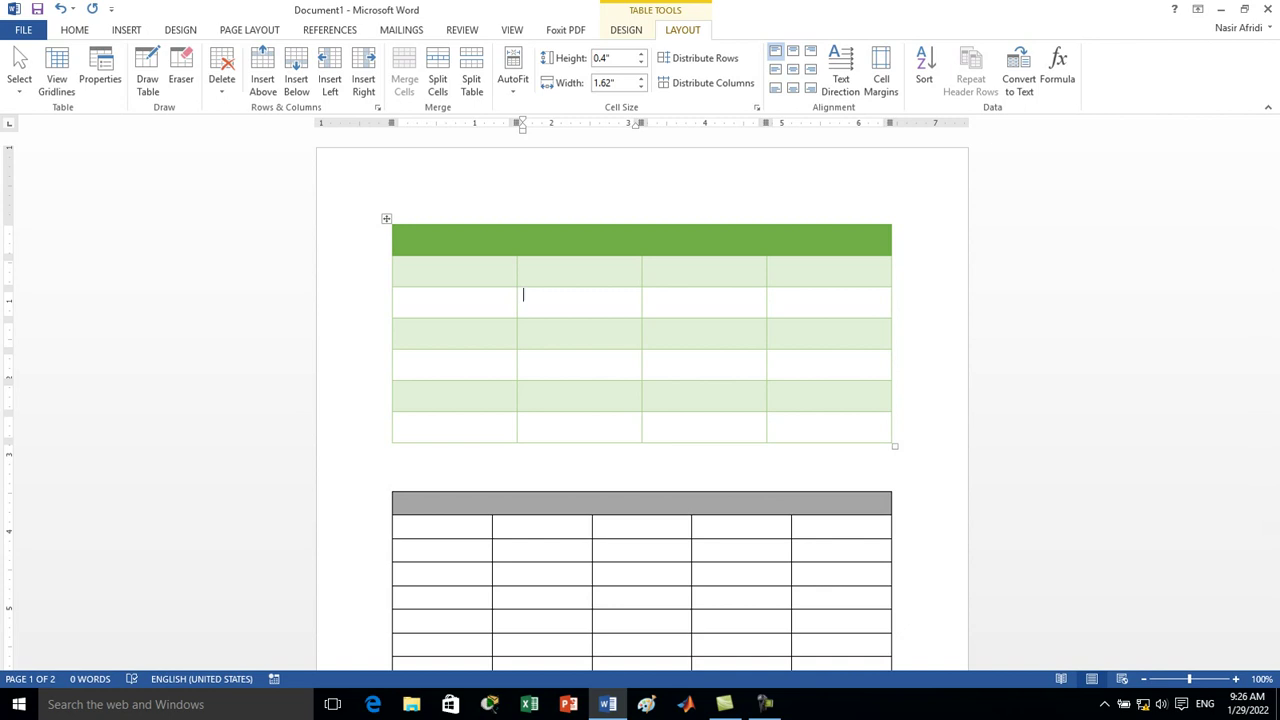
Type 'Student list for admission in First Year' in the merged header cell and select it
left_click(399, 264)
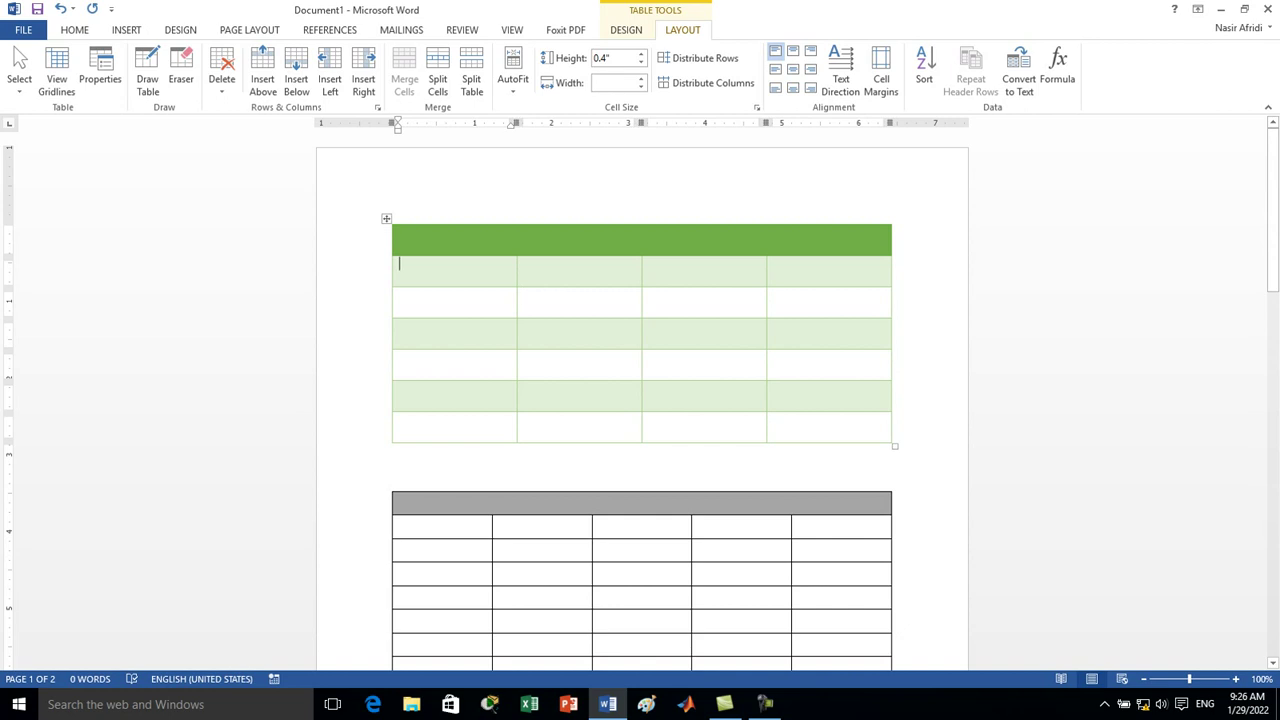
left_click(399, 240)
type("Student ")
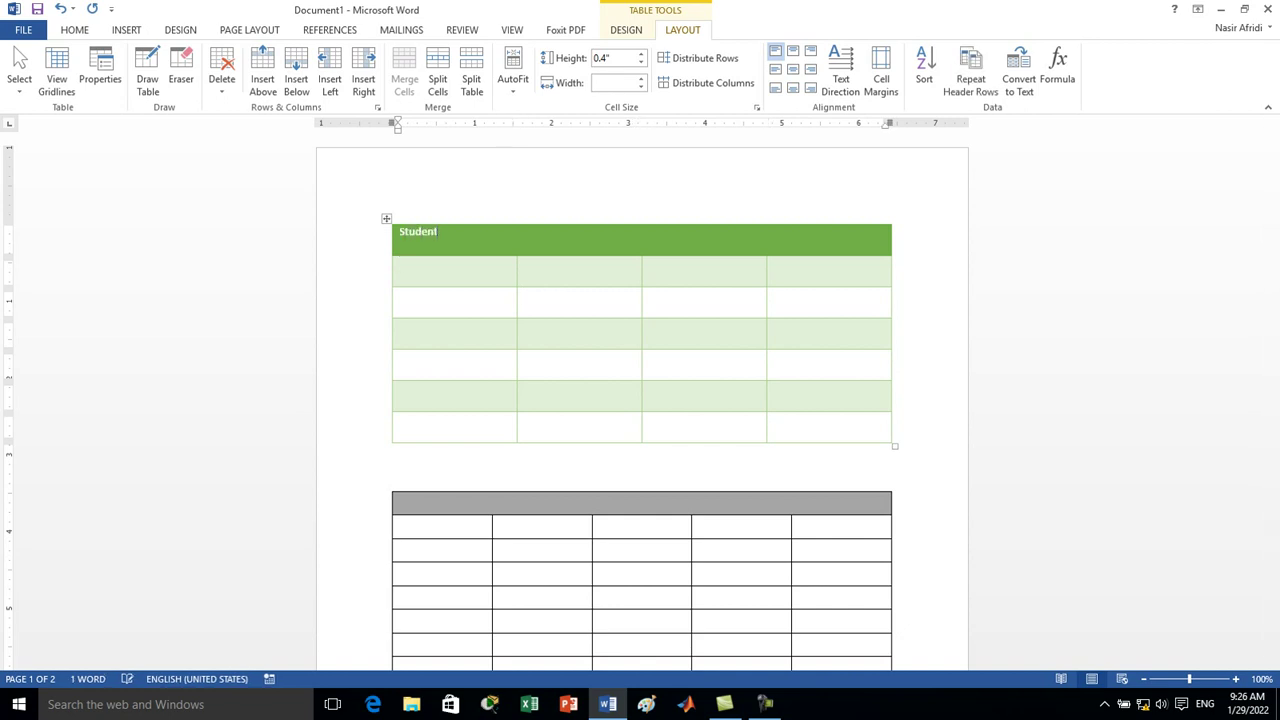
type("list for admission in")
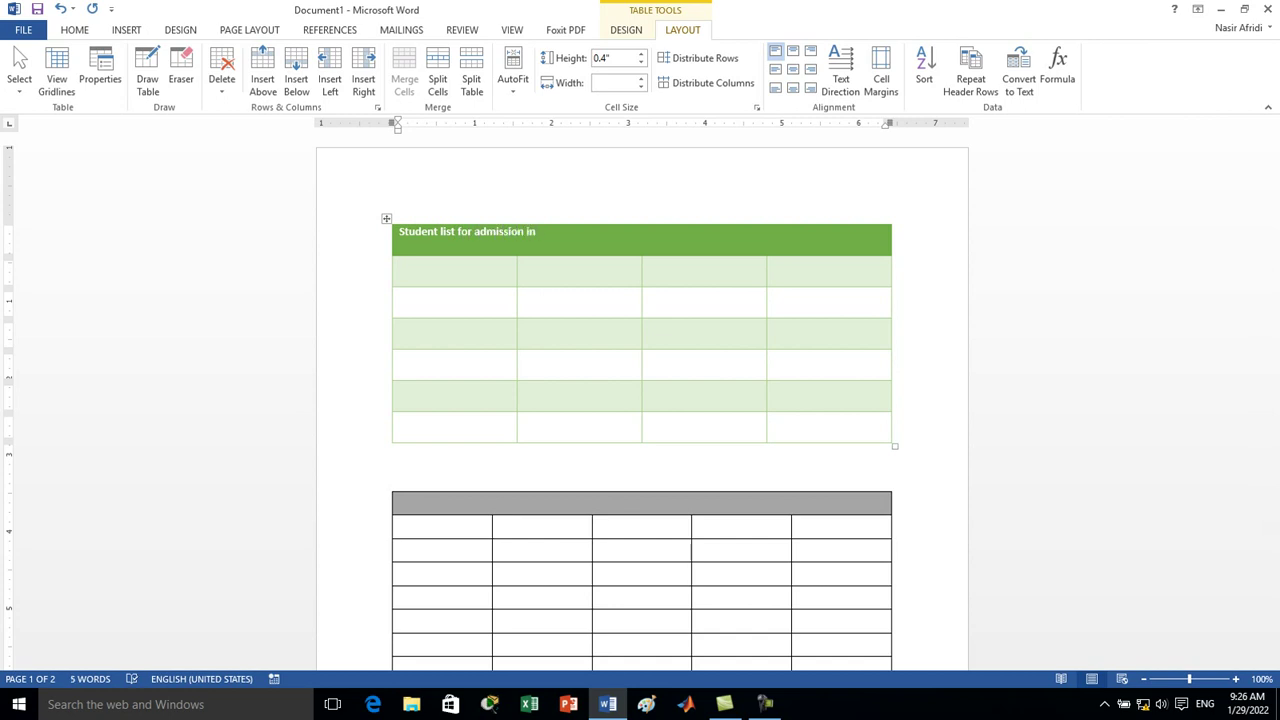
type(" First Year")
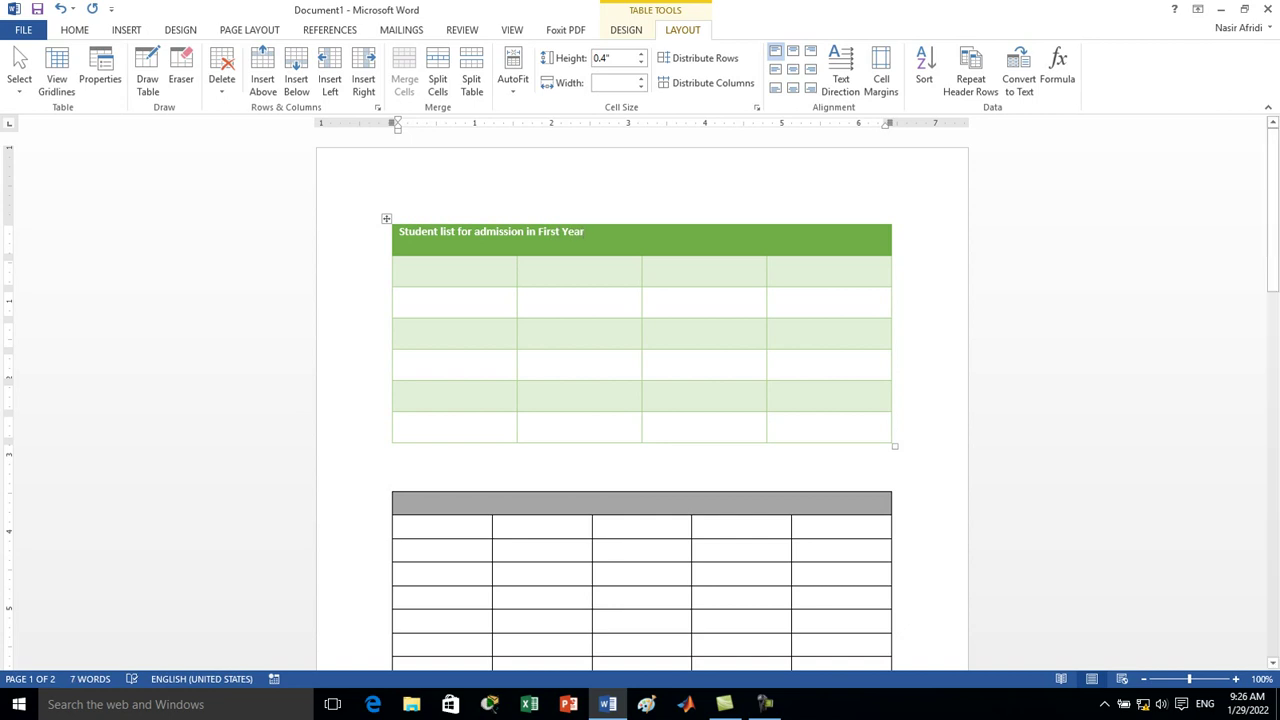
left_click_drag(585, 231, 398, 231)
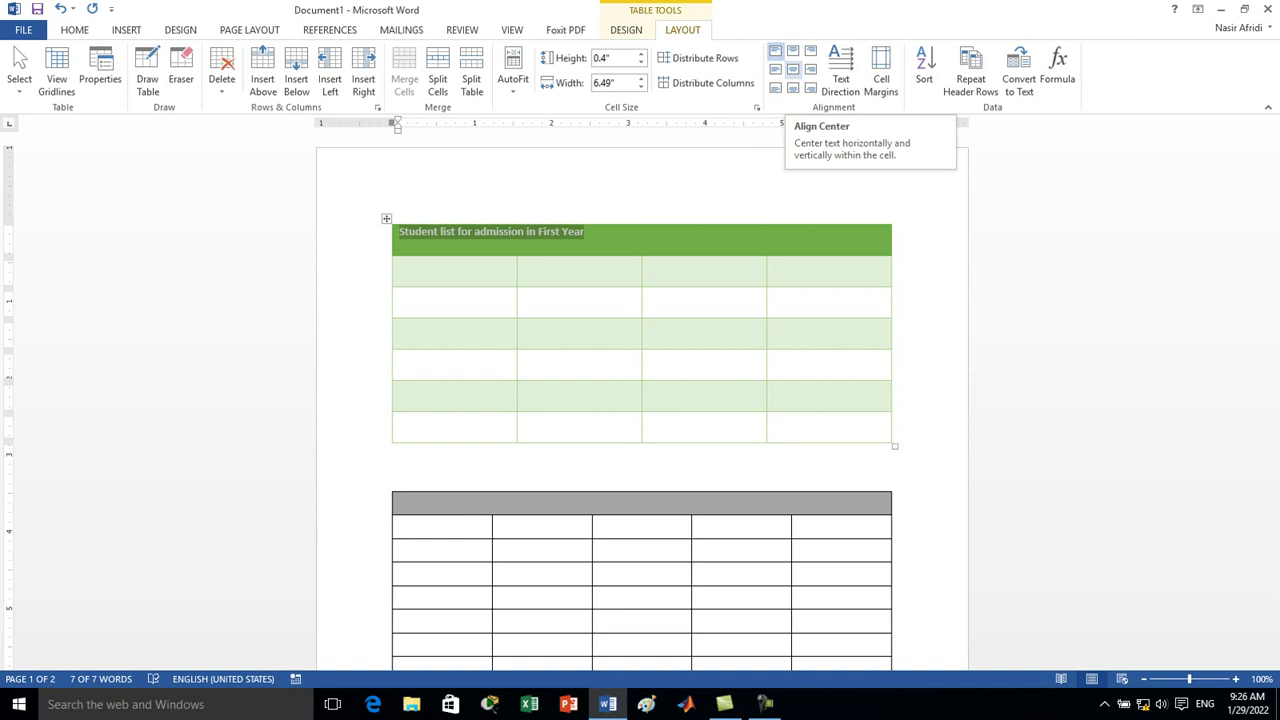
Centre the 'Student list' title in its cell and grow its font to 20 pt
left_click(793, 69)
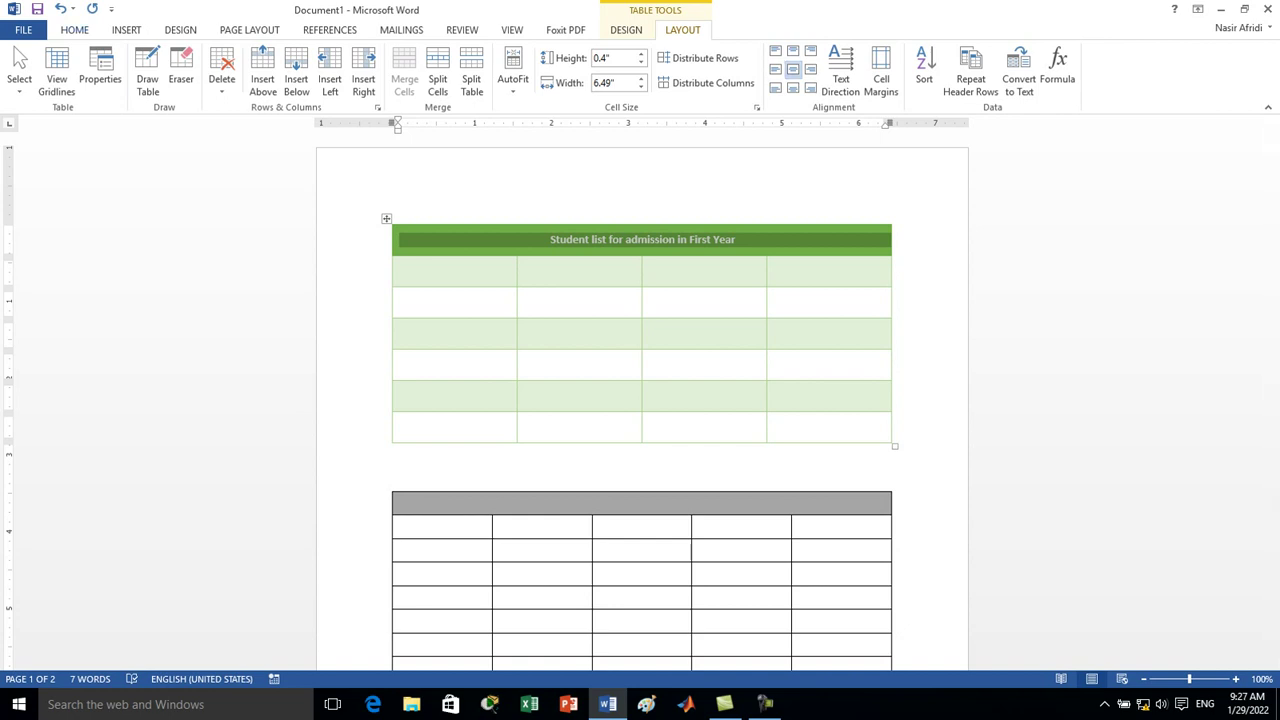
left_click(74, 29)
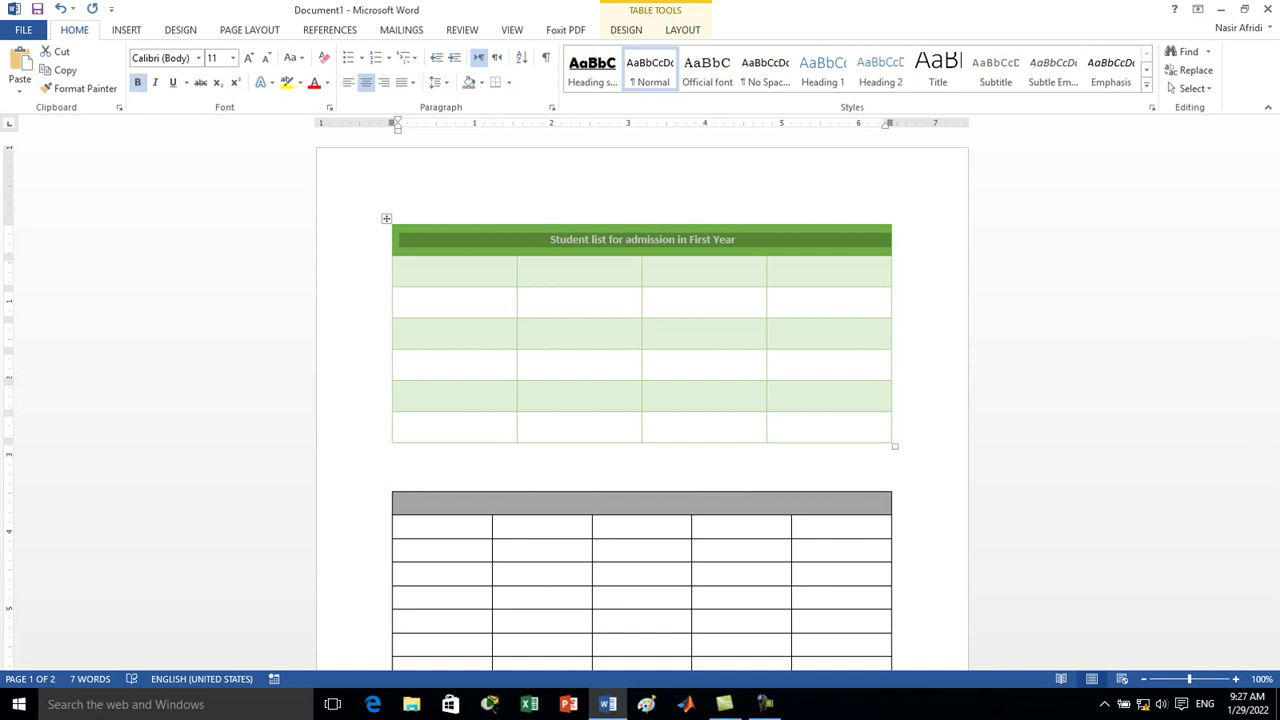
left_click(248, 57)
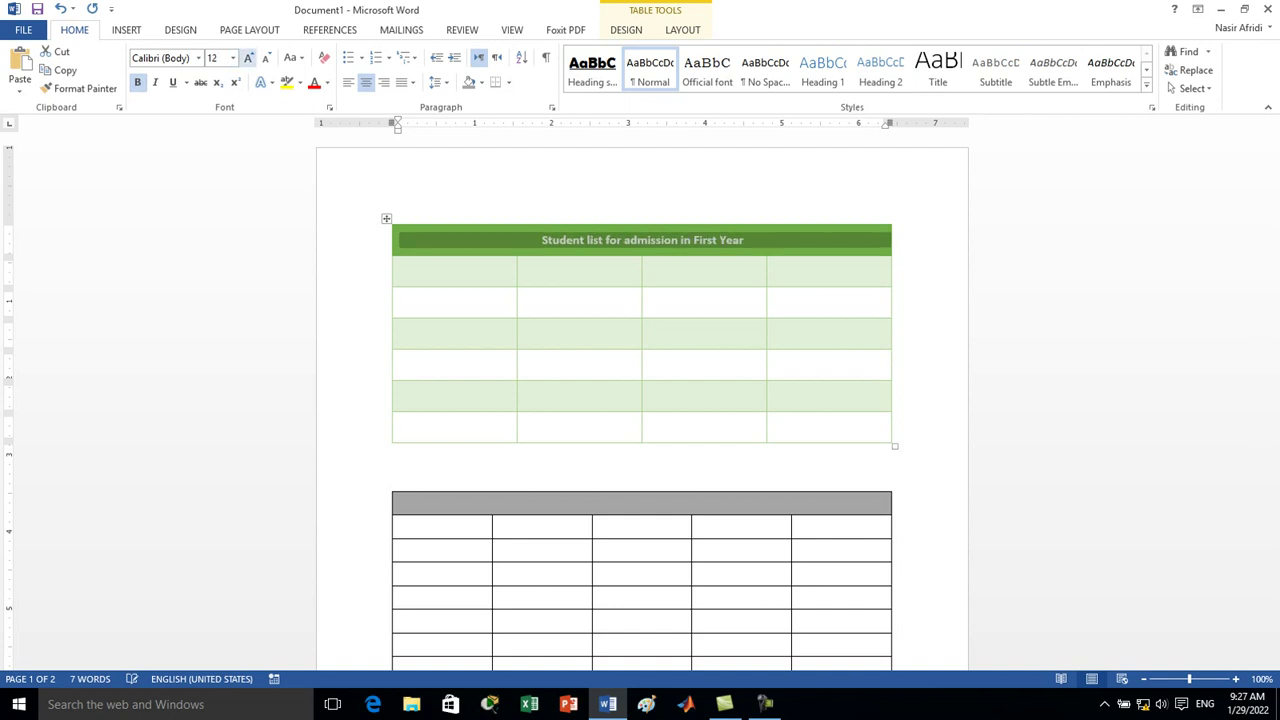
left_click(248, 57)
left_click(248, 57)
left_click(248, 57)
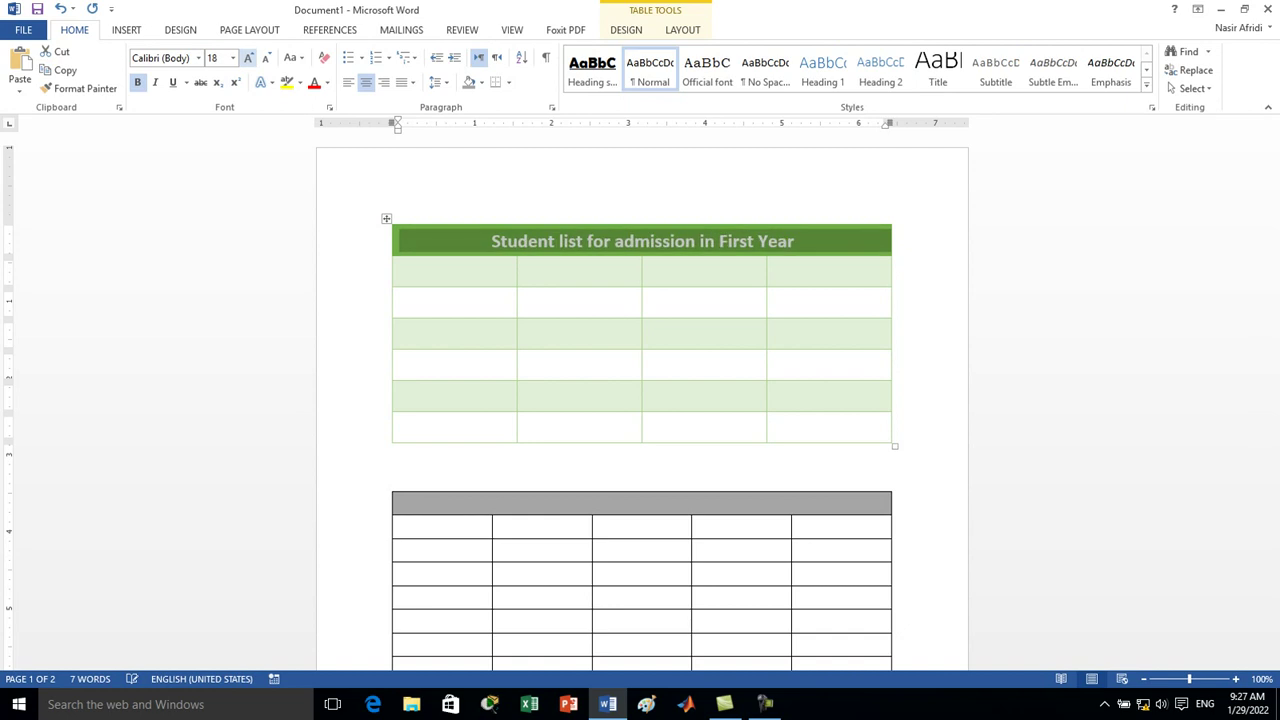
left_click(248, 57)
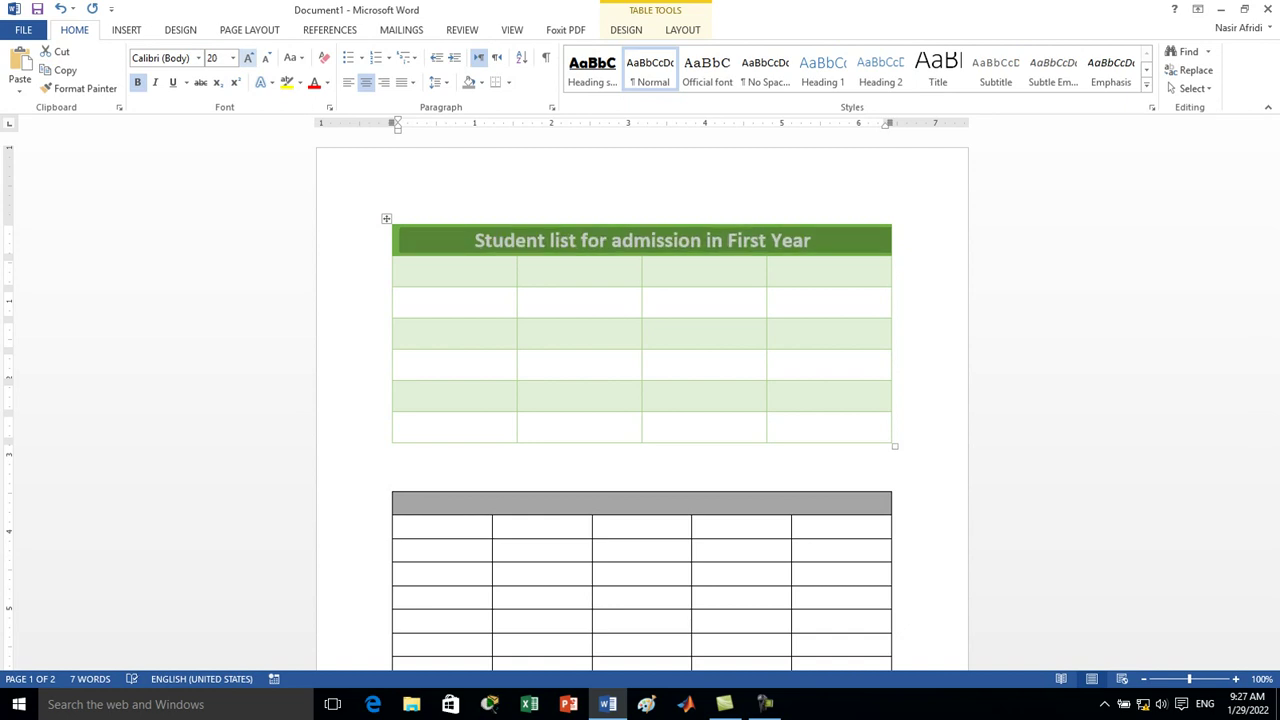
left_click(400, 264)
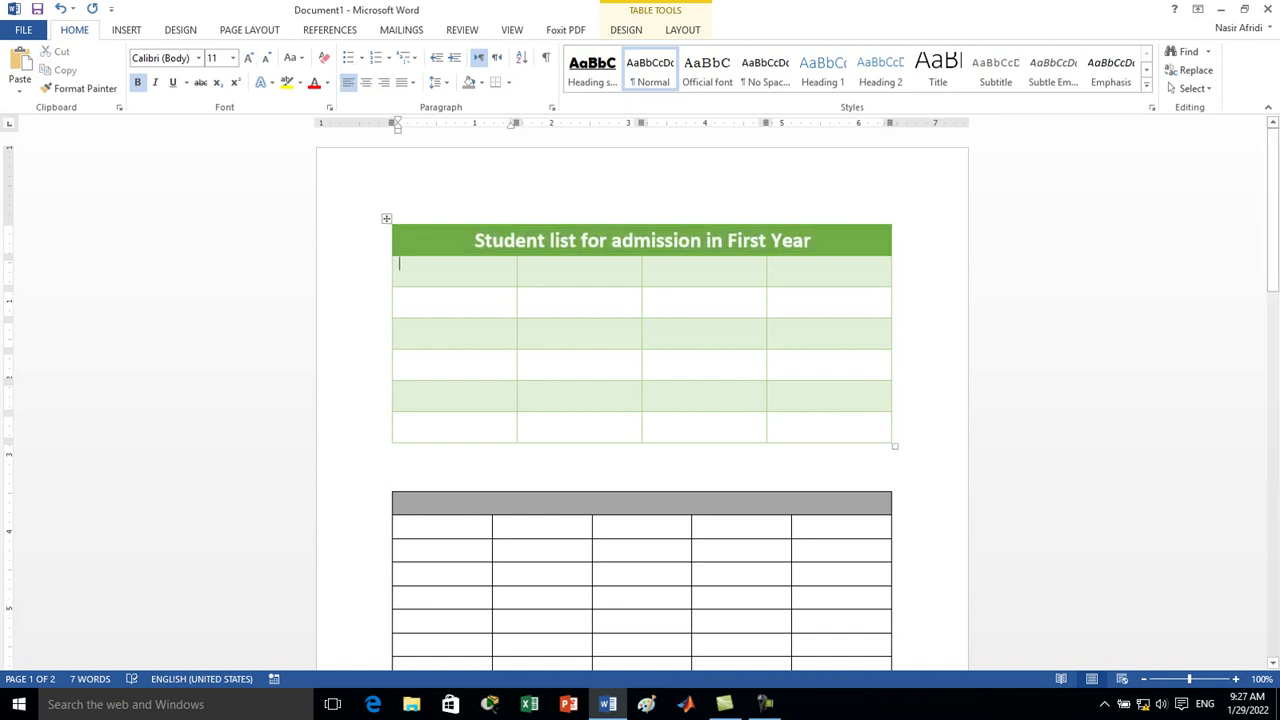
Type the headings Roll Num, Name, Father Name and Address across the second row
type("Ron")
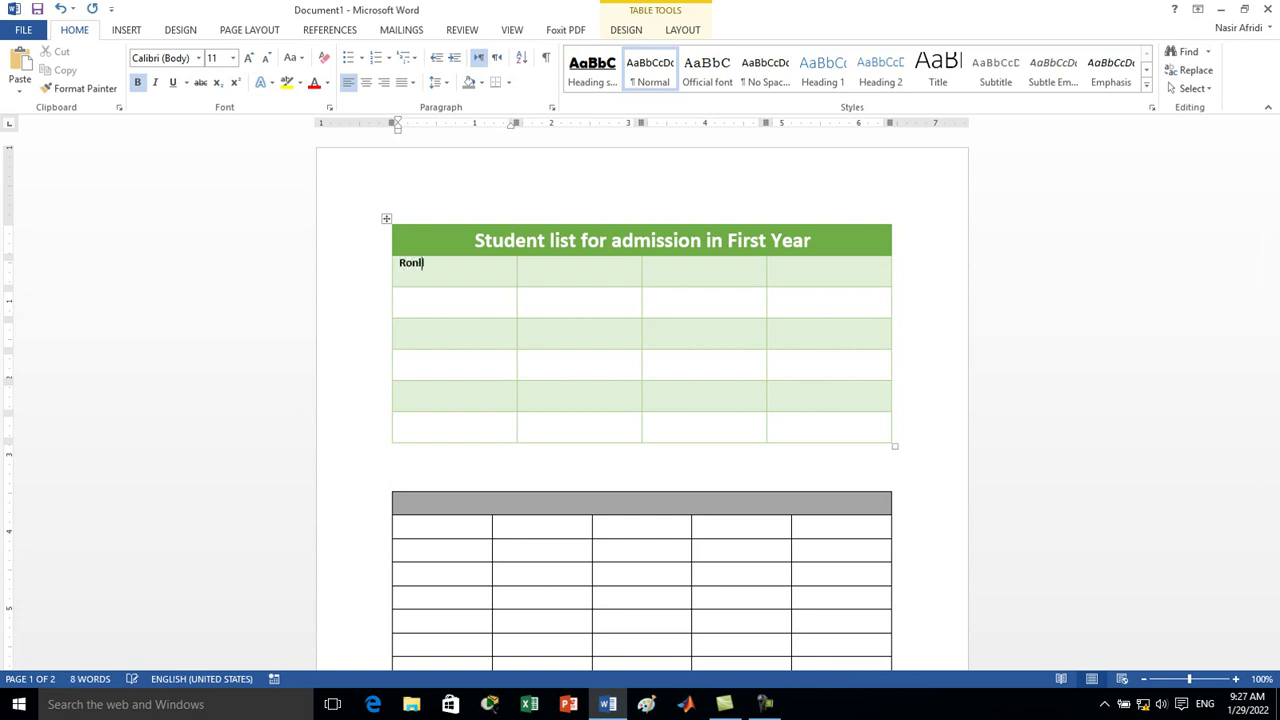
key("BackSpace")
type("ll Num")
key("Tab")
type("Name")
key("Tab")
type("Father Name")
key("Tab")
type("Add")
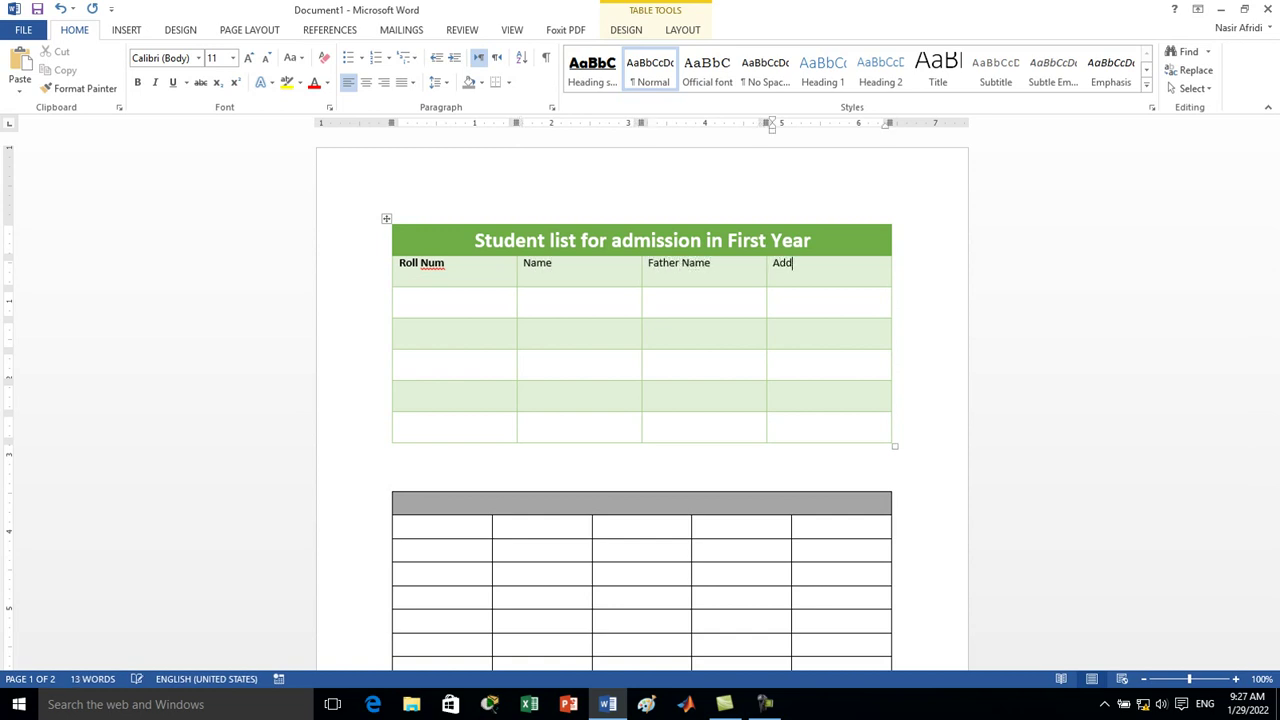
key("BackSpace")
type("dress")
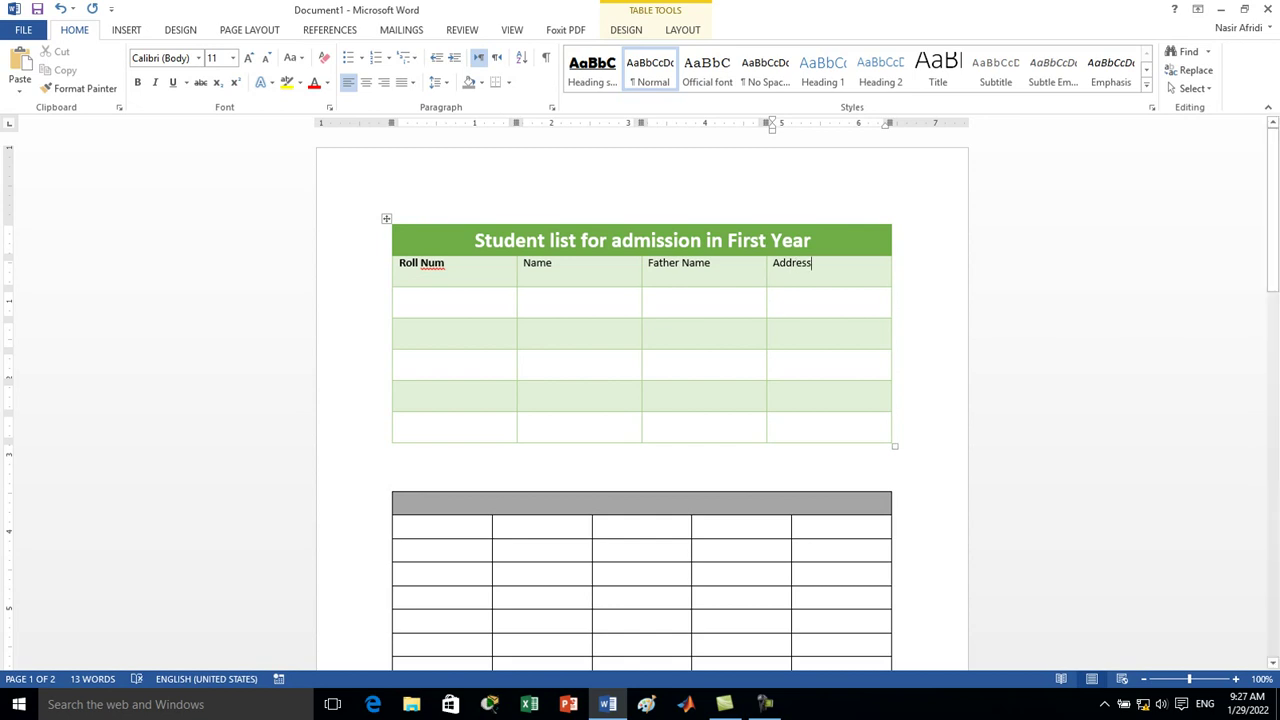
Select the header row and make its four labels bold
key("shift+Left")
key("shift+Left")
key("shift+Left")
key("shift+Left")
key("shift+Left")
key("ctrl+b")
key("ctrl+b")
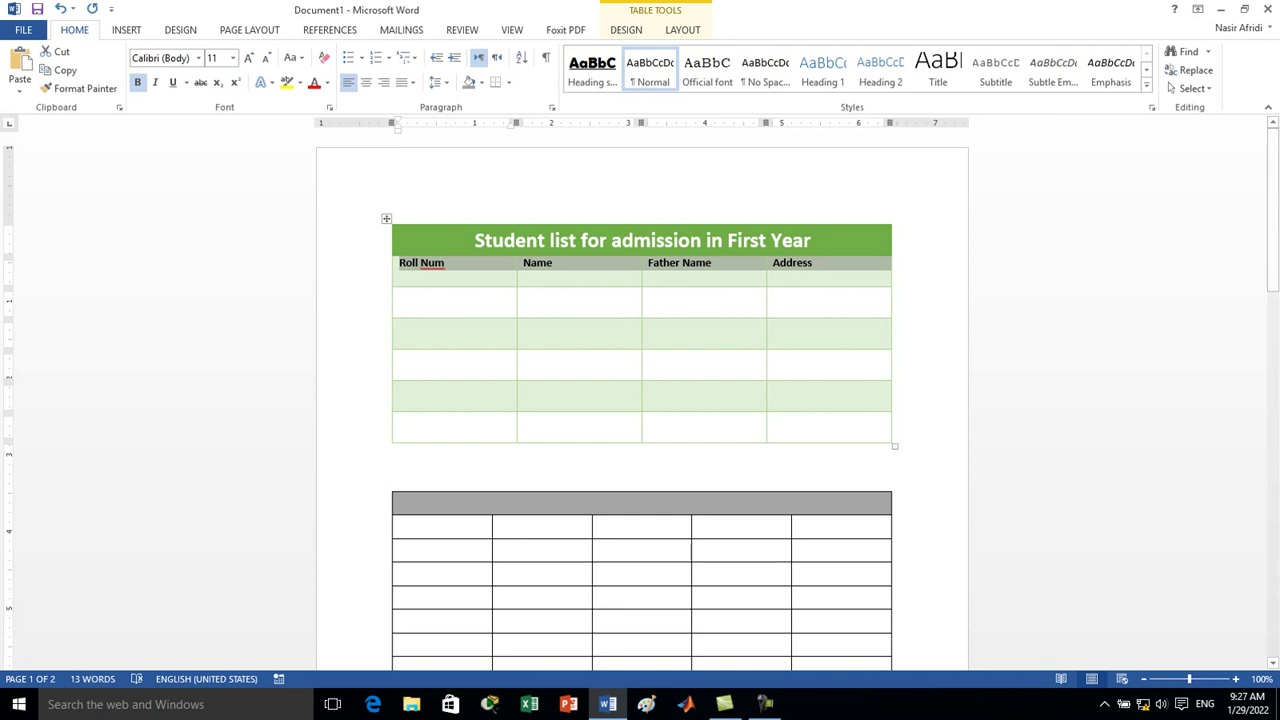
key("alt+j")
key("l")
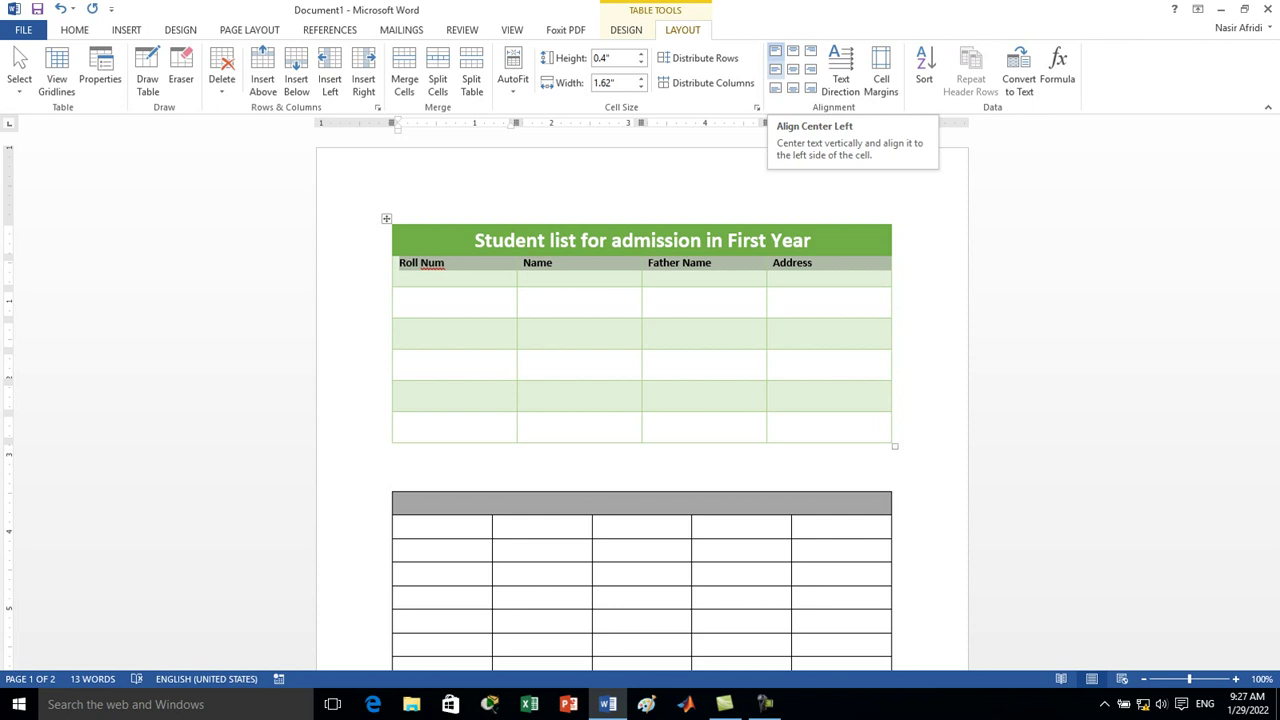
Try the cell alignment options on the header labels, settling on Align Center Left
left_click(775, 69)
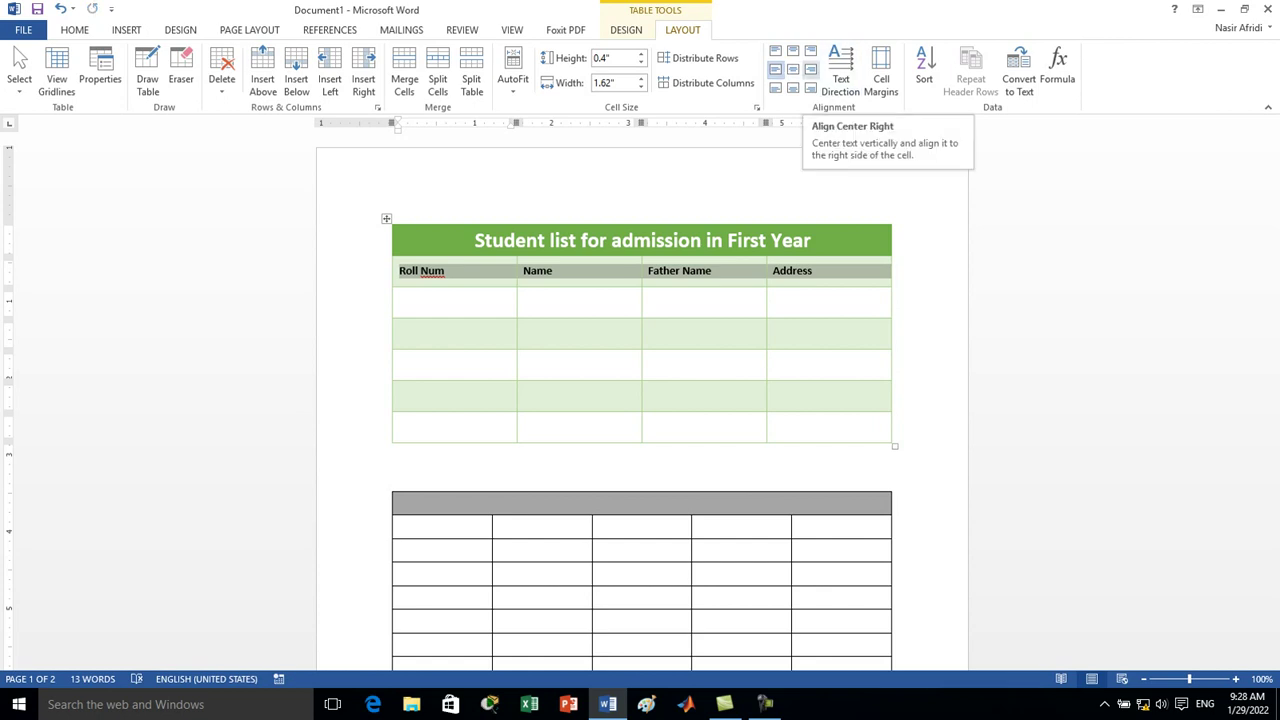
left_click(810, 69)
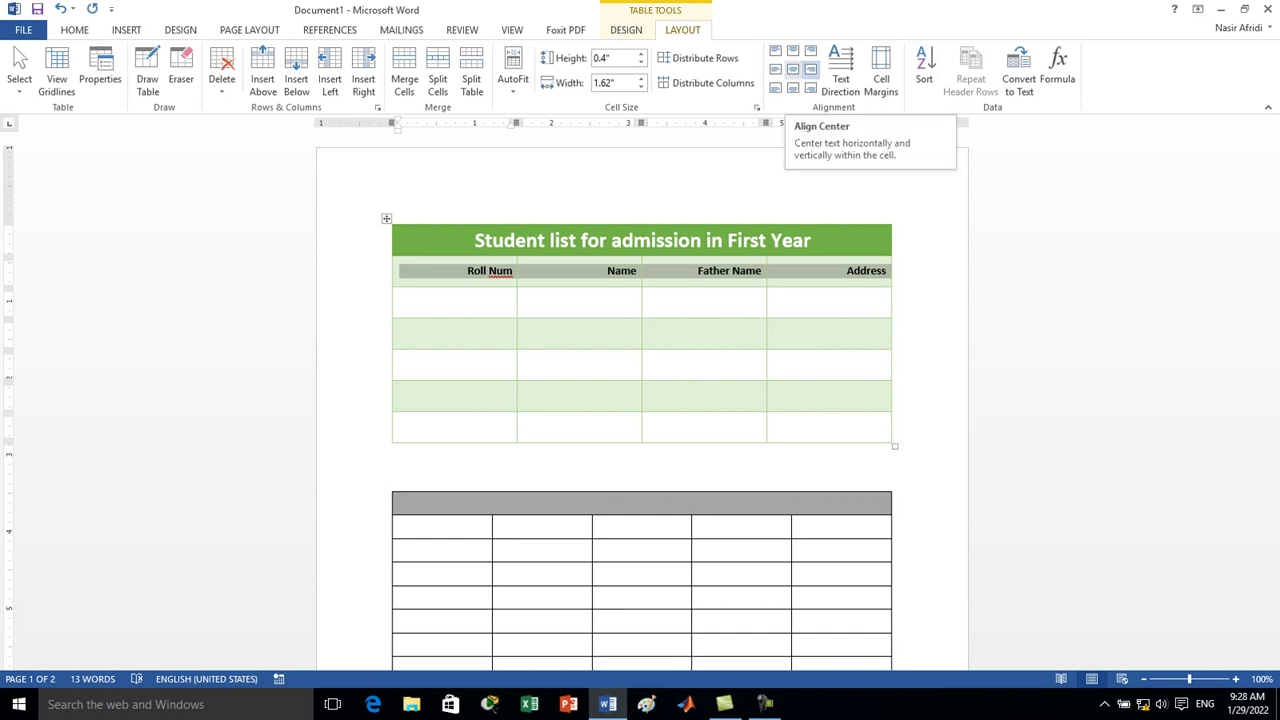
left_click(793, 69)
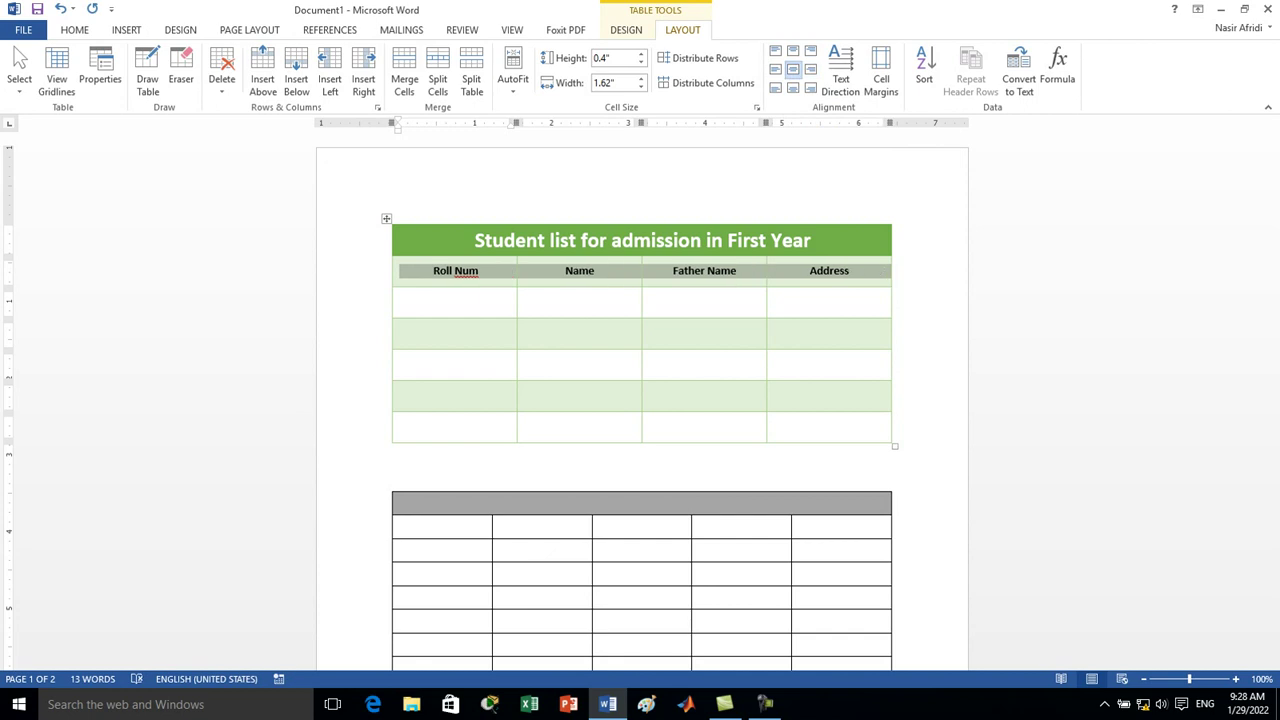
left_click(775, 69)
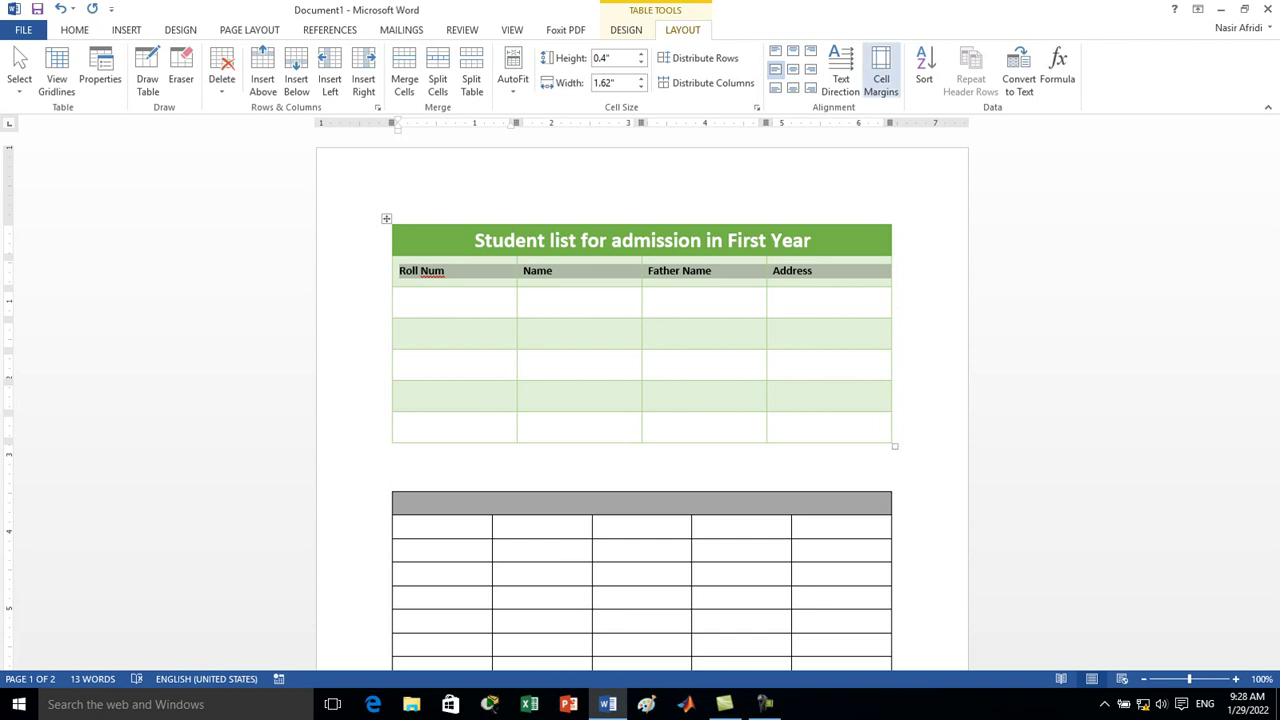
left_click(810, 69)
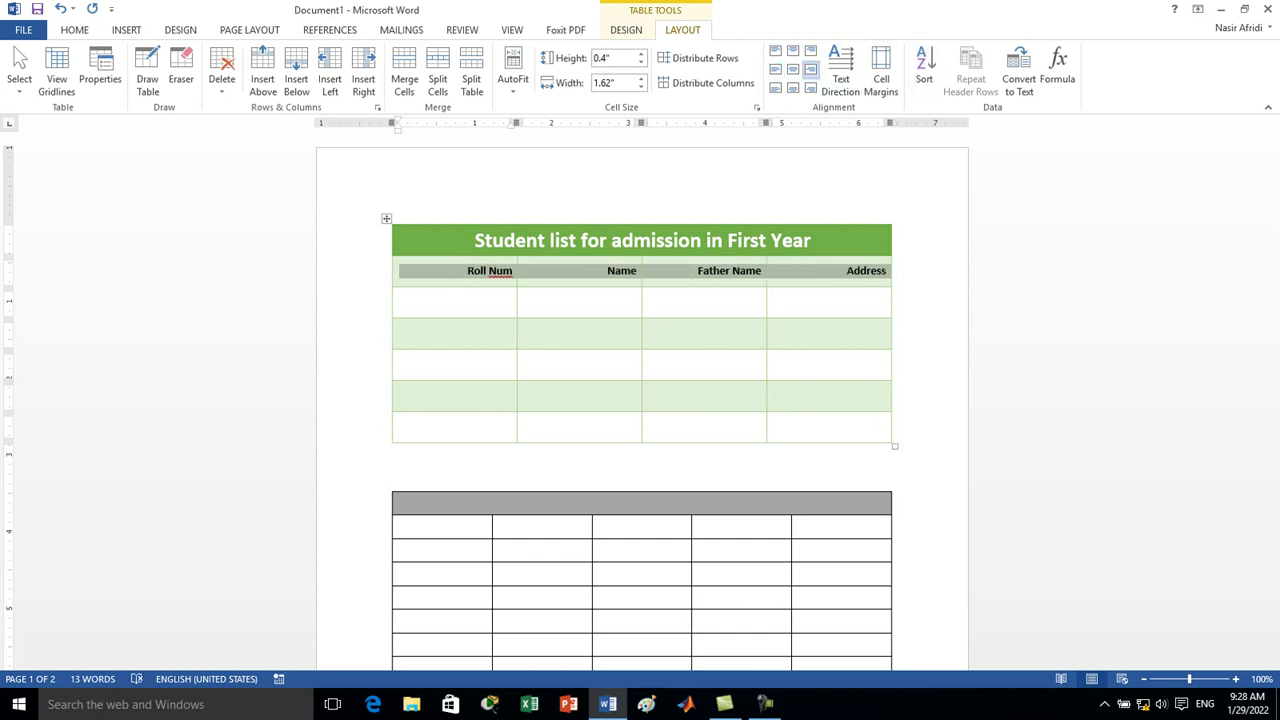
left_click(775, 69)
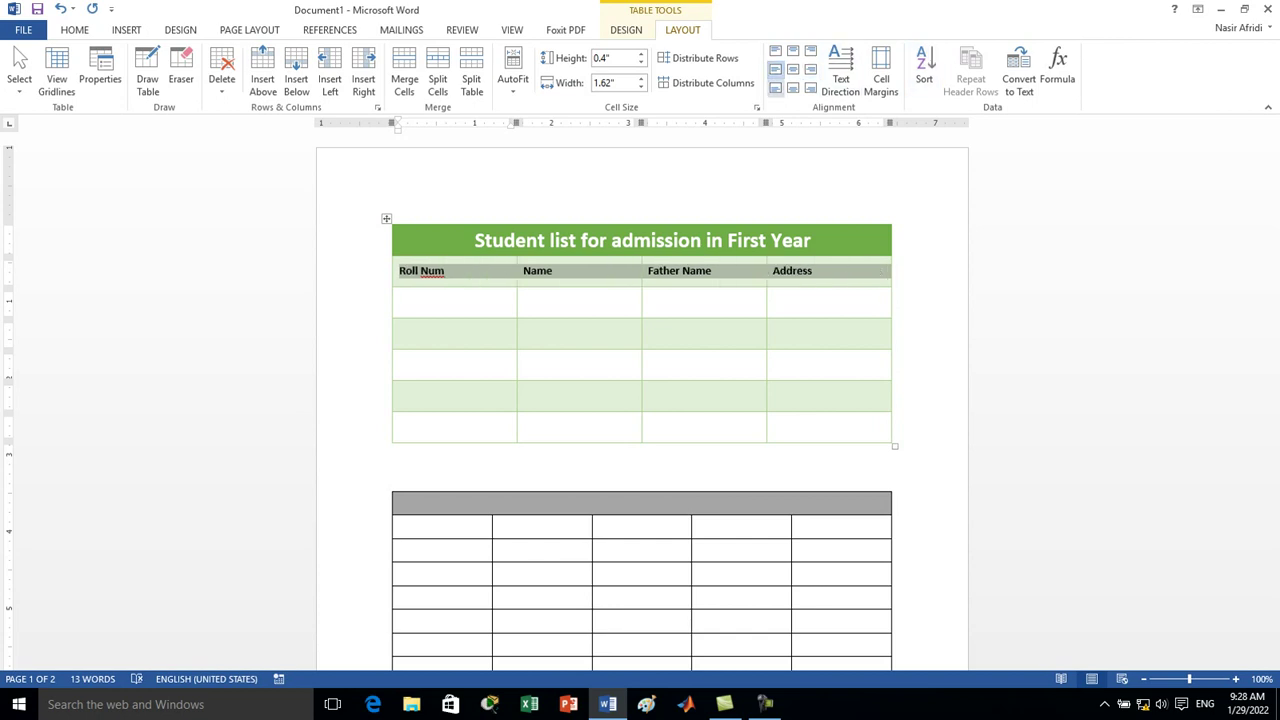
left_click(775, 88)
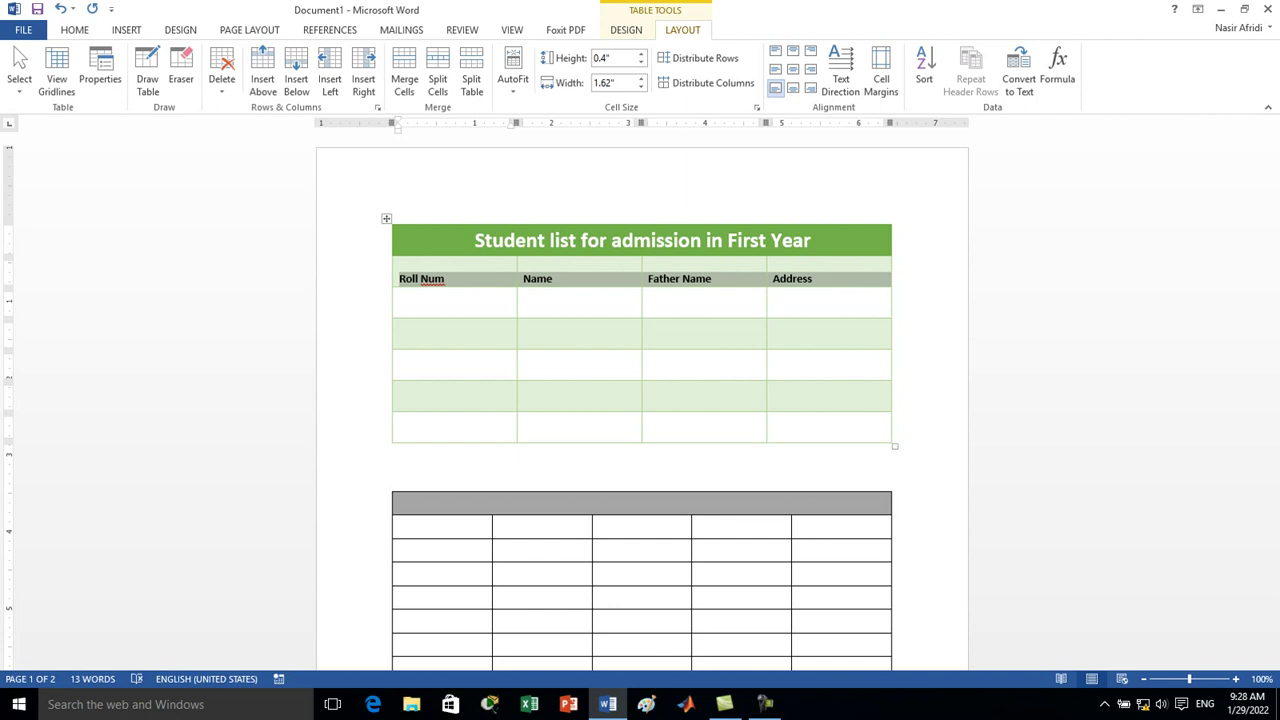
left_click(776, 51)
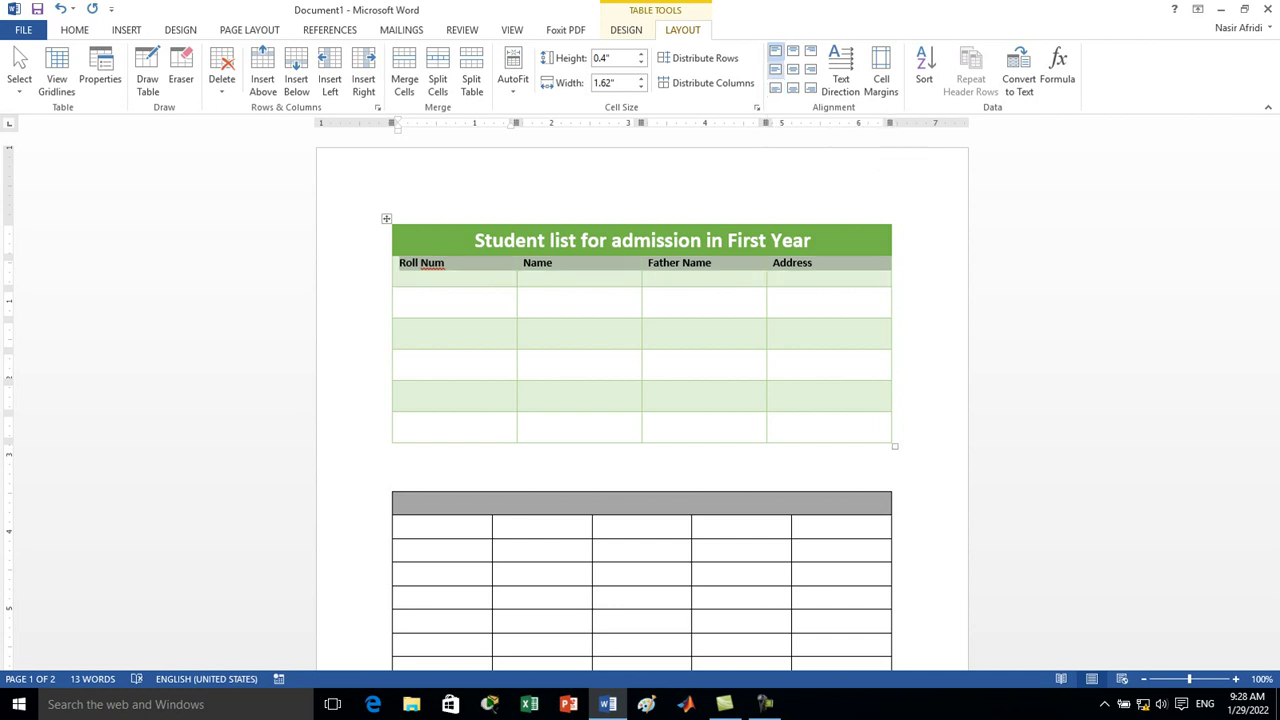
left_click(776, 69)
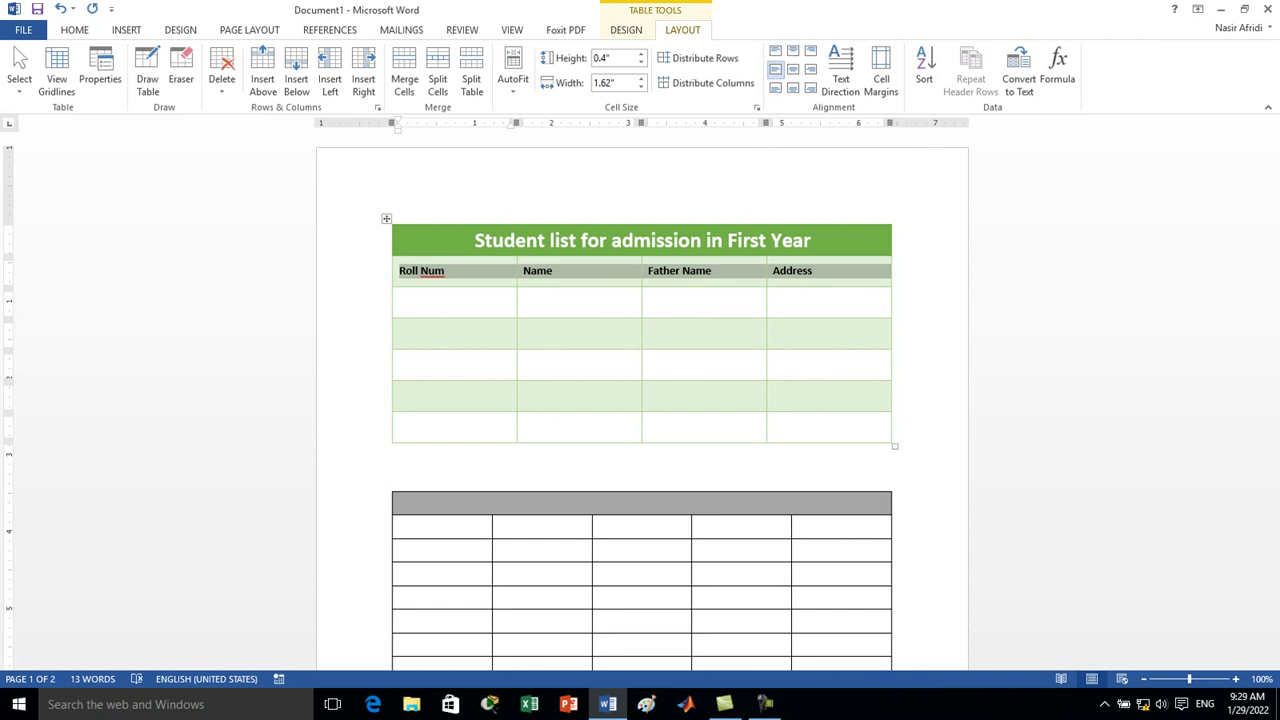
Insert random sample paragraphs between the two tables using =rand()
left_click(394, 474)
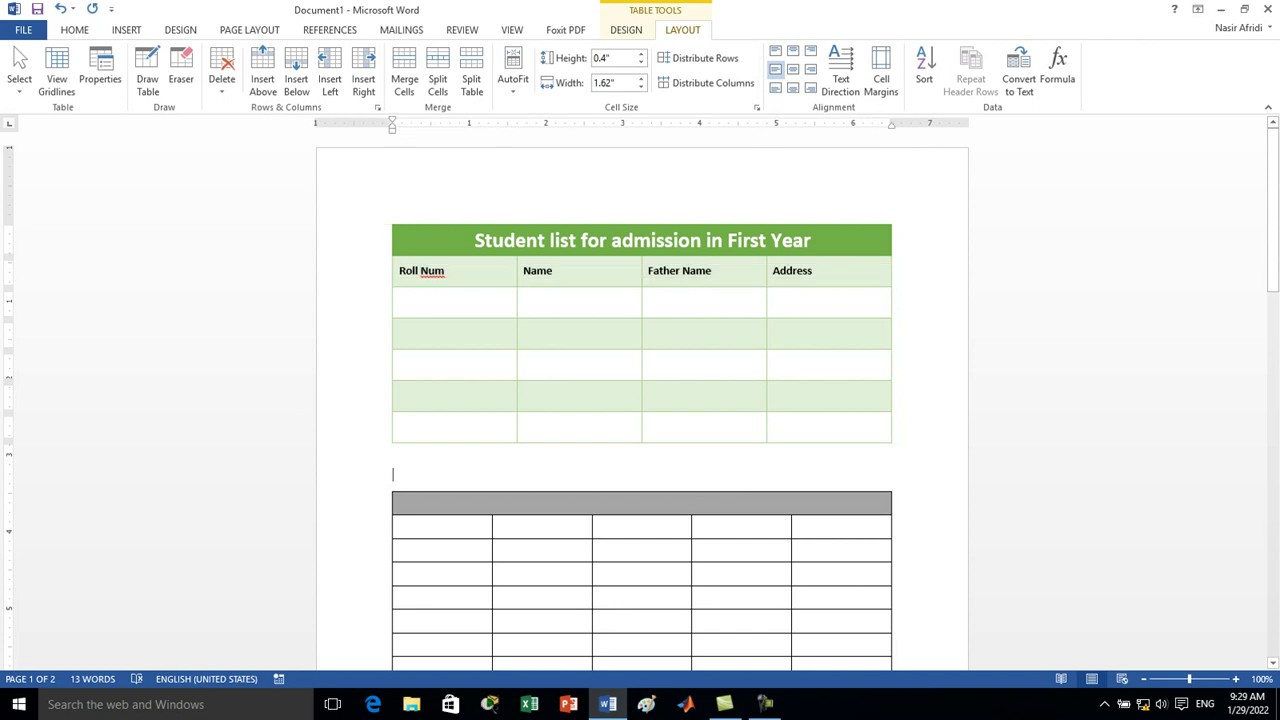
type("=rand")
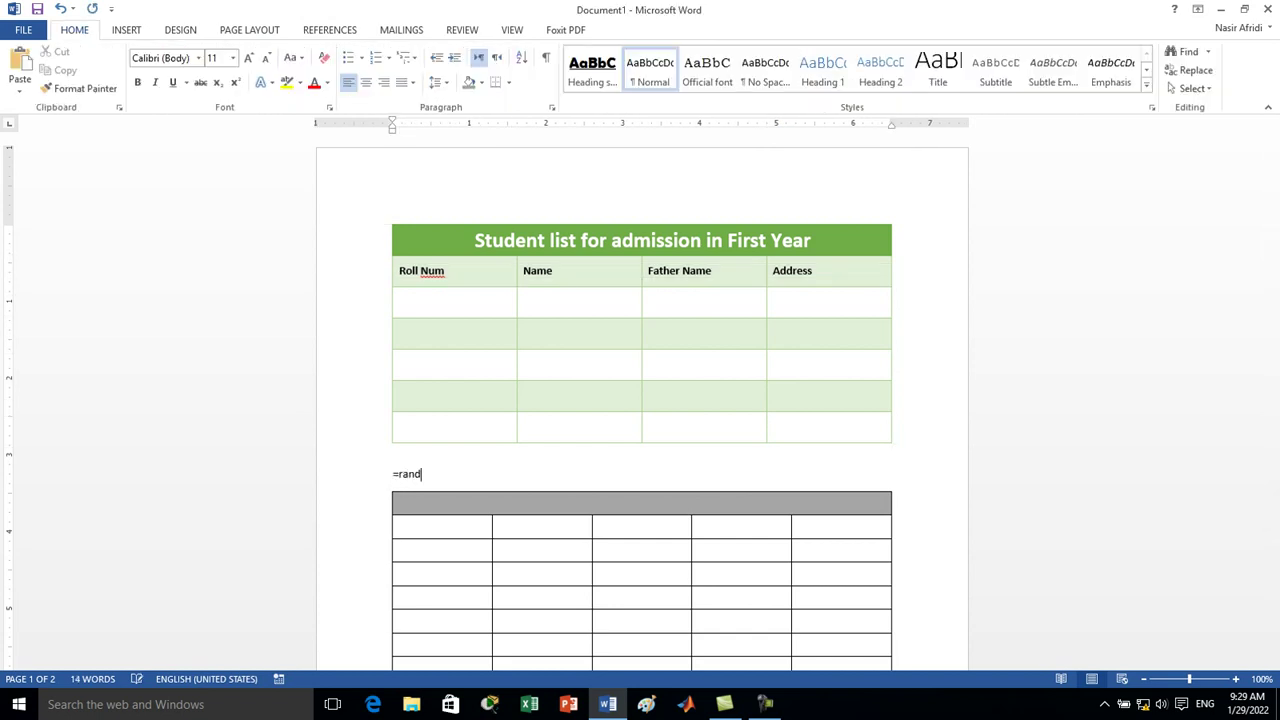
type("()")
key("Return")
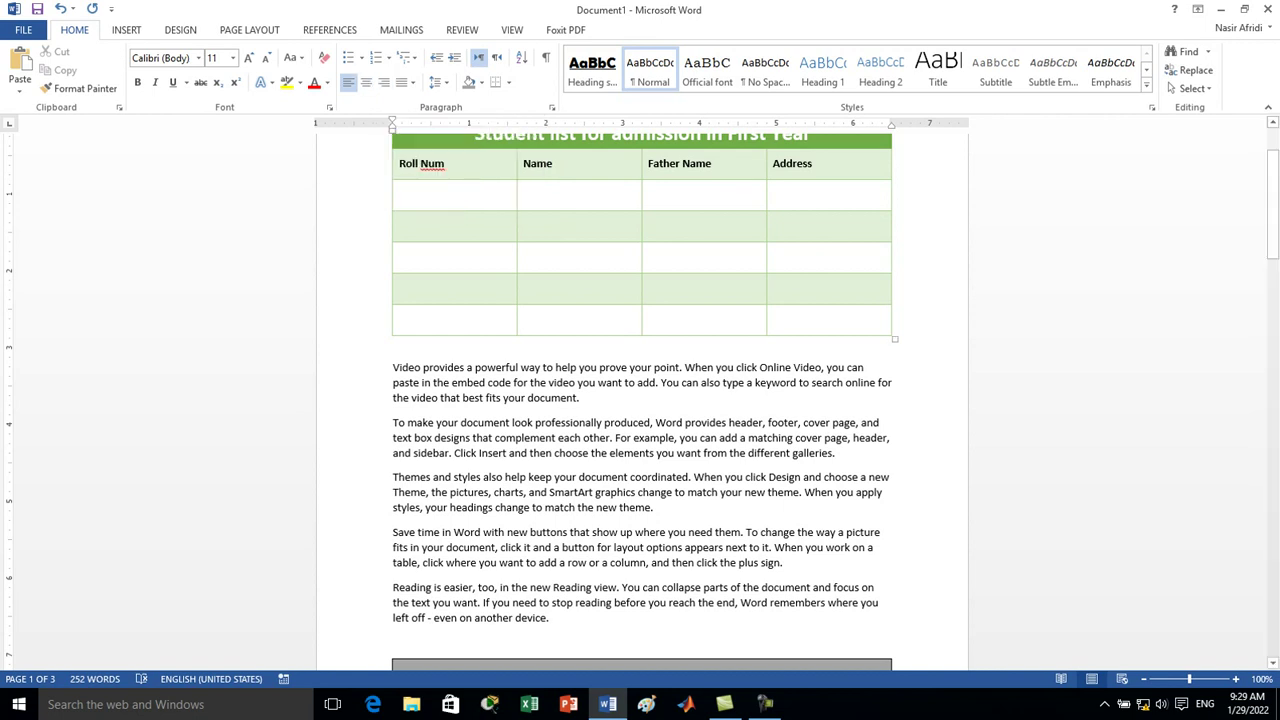
left_click_drag(392, 367, 555, 618)
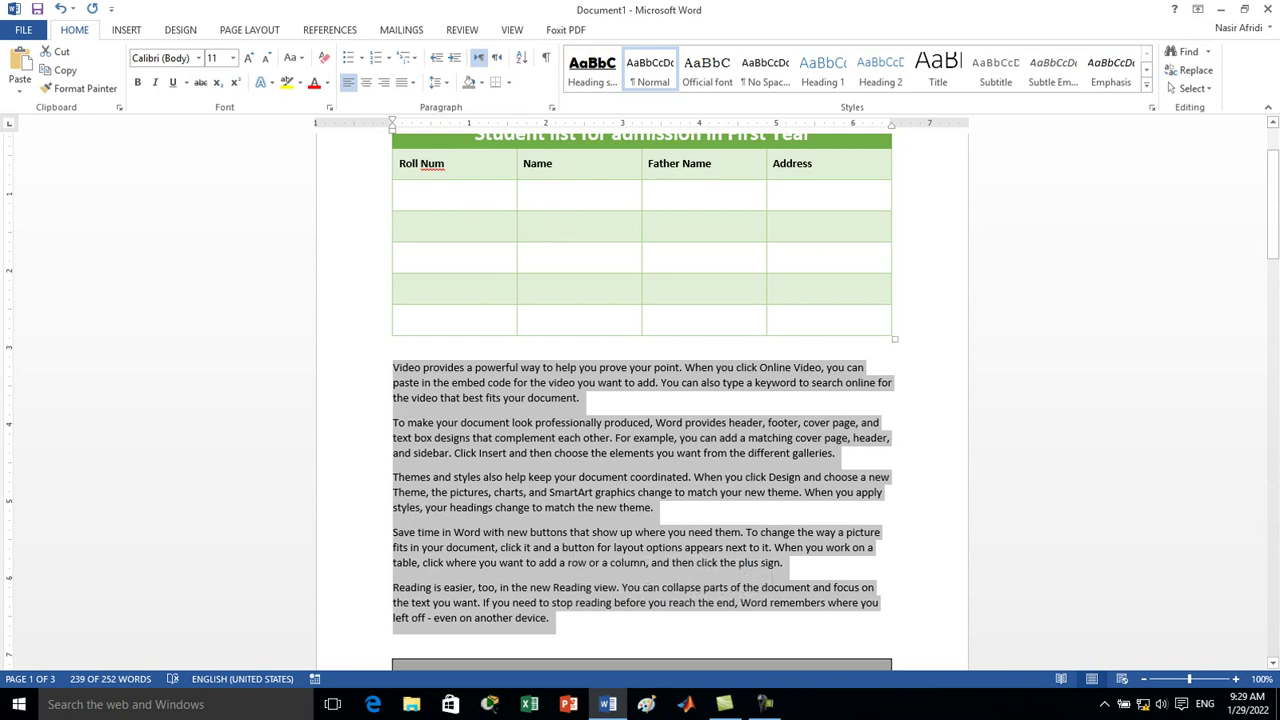
left_click_drag(399, 163, 444, 163)
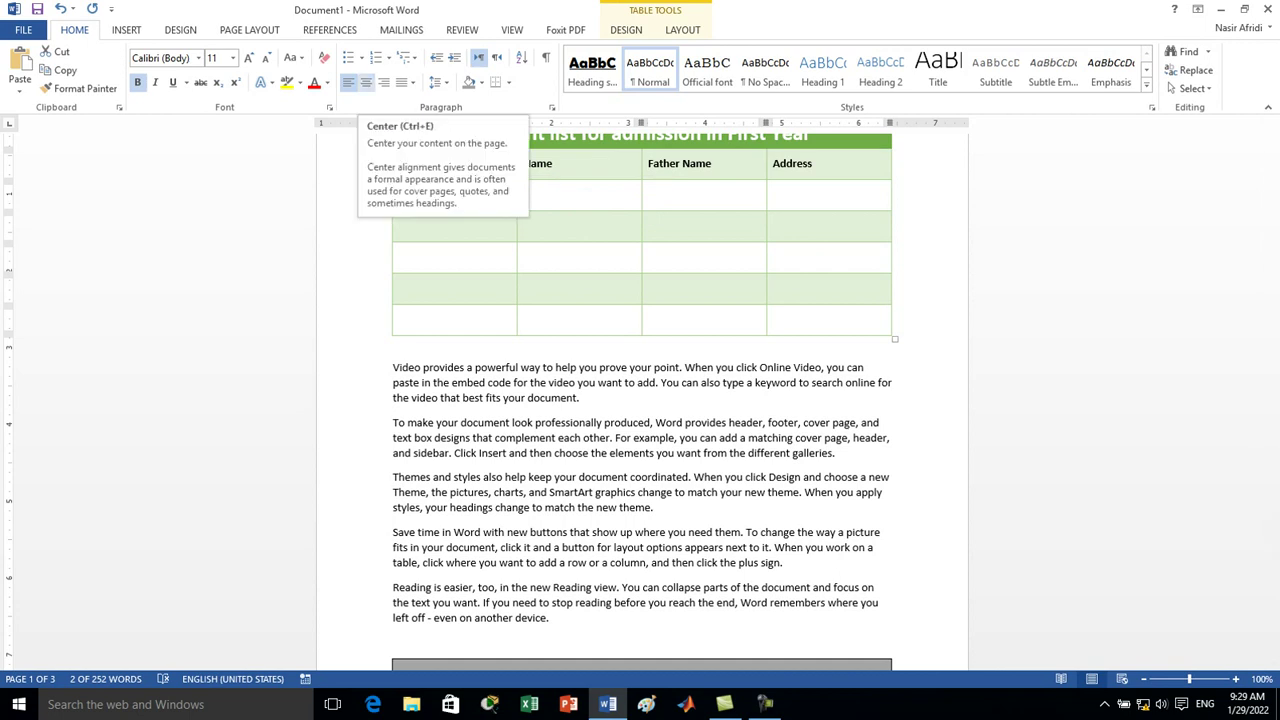
left_click(412, 82)
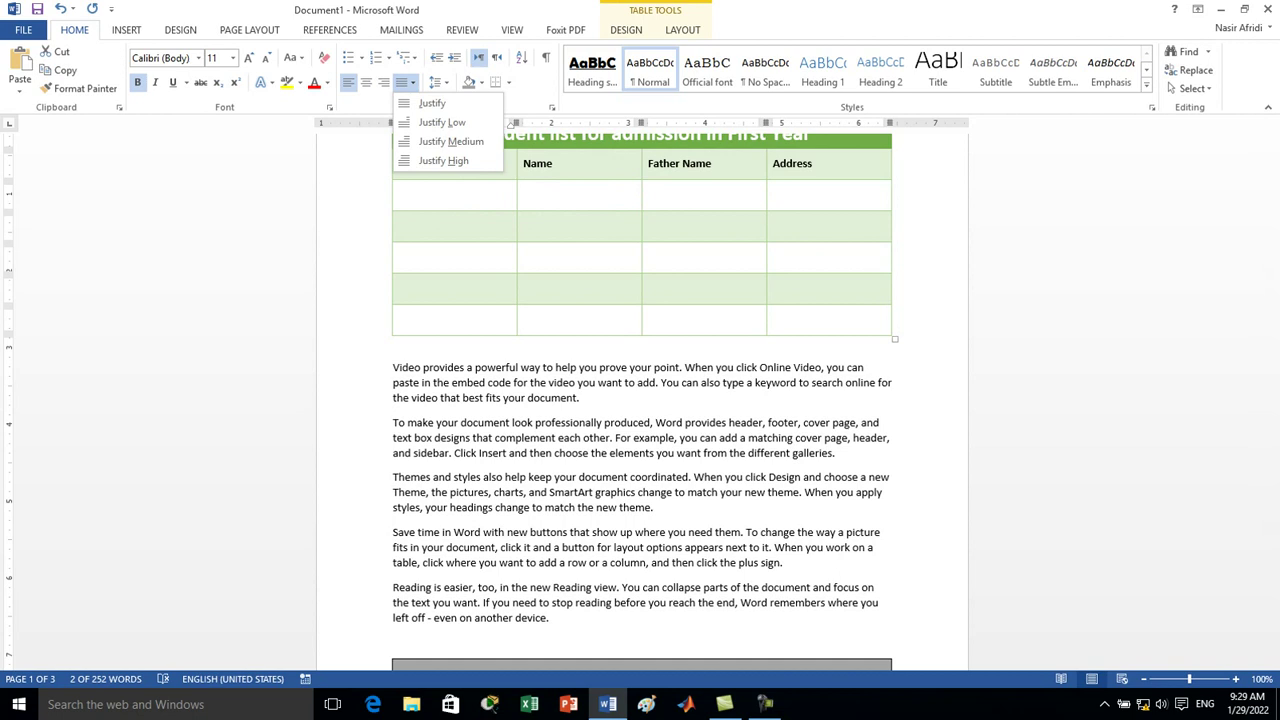
key("Escape")
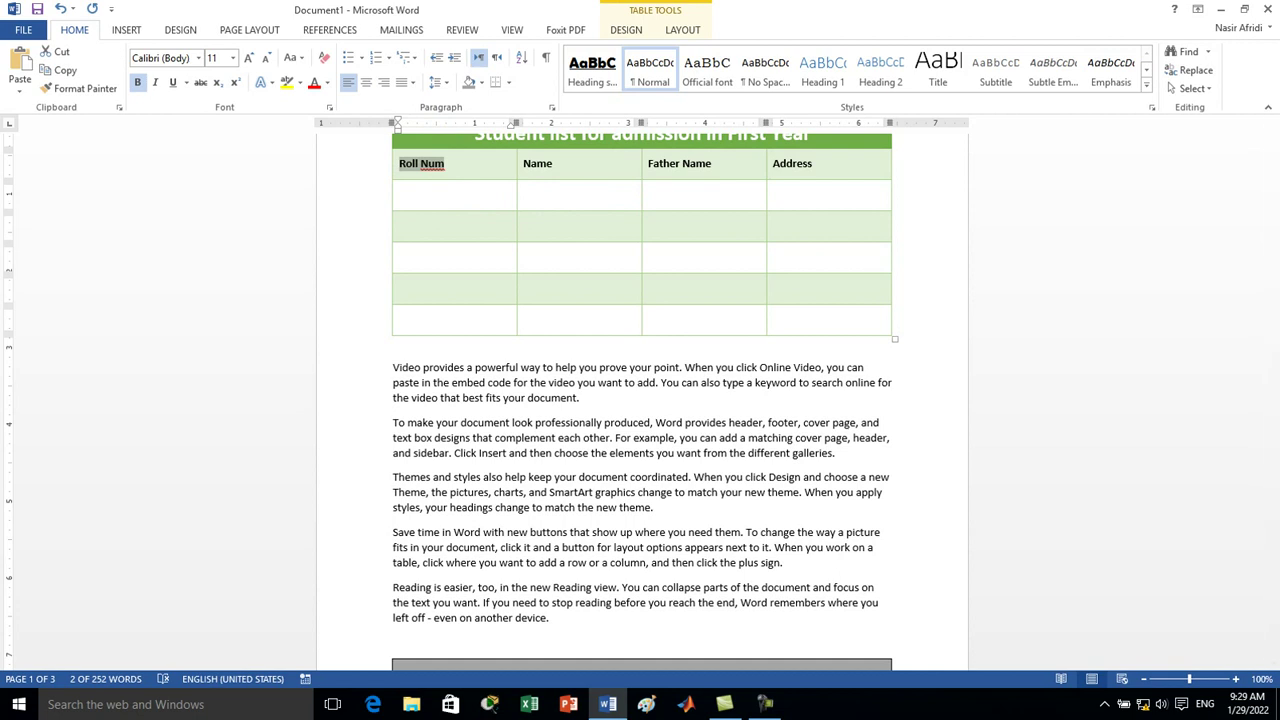
key("alt+j")
key("l")
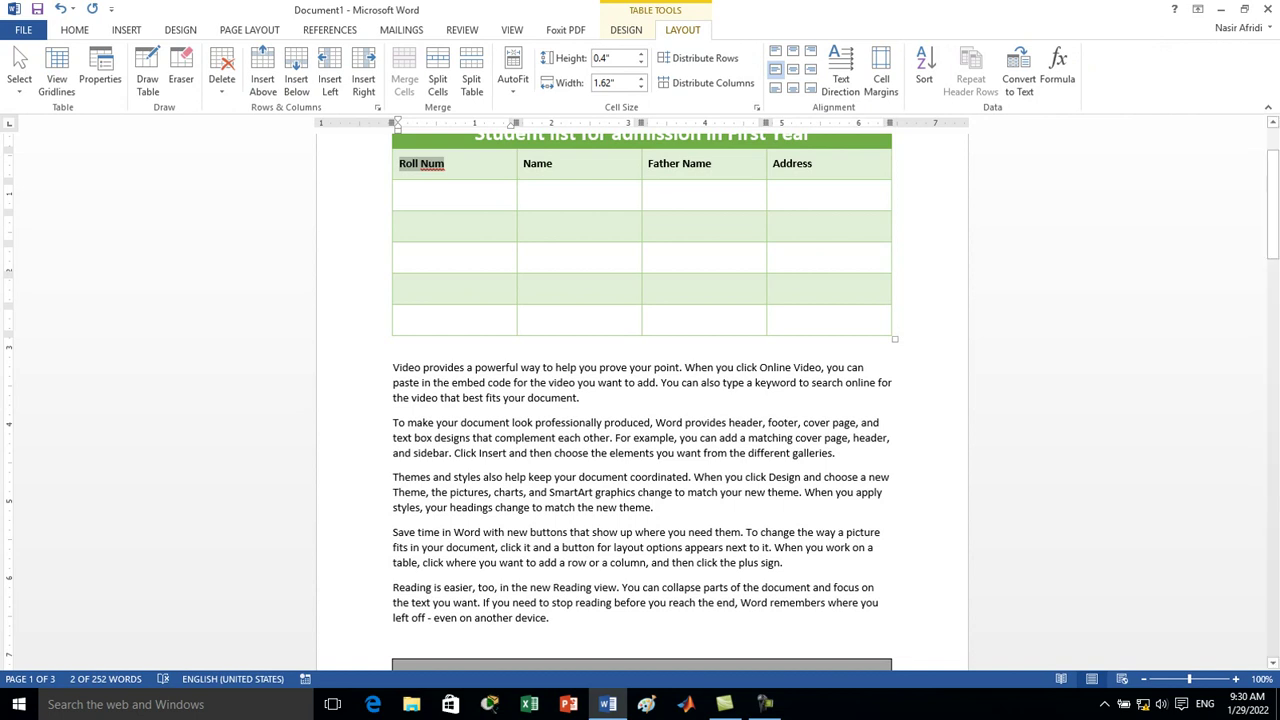
left_click_drag(579, 398, 393, 367)
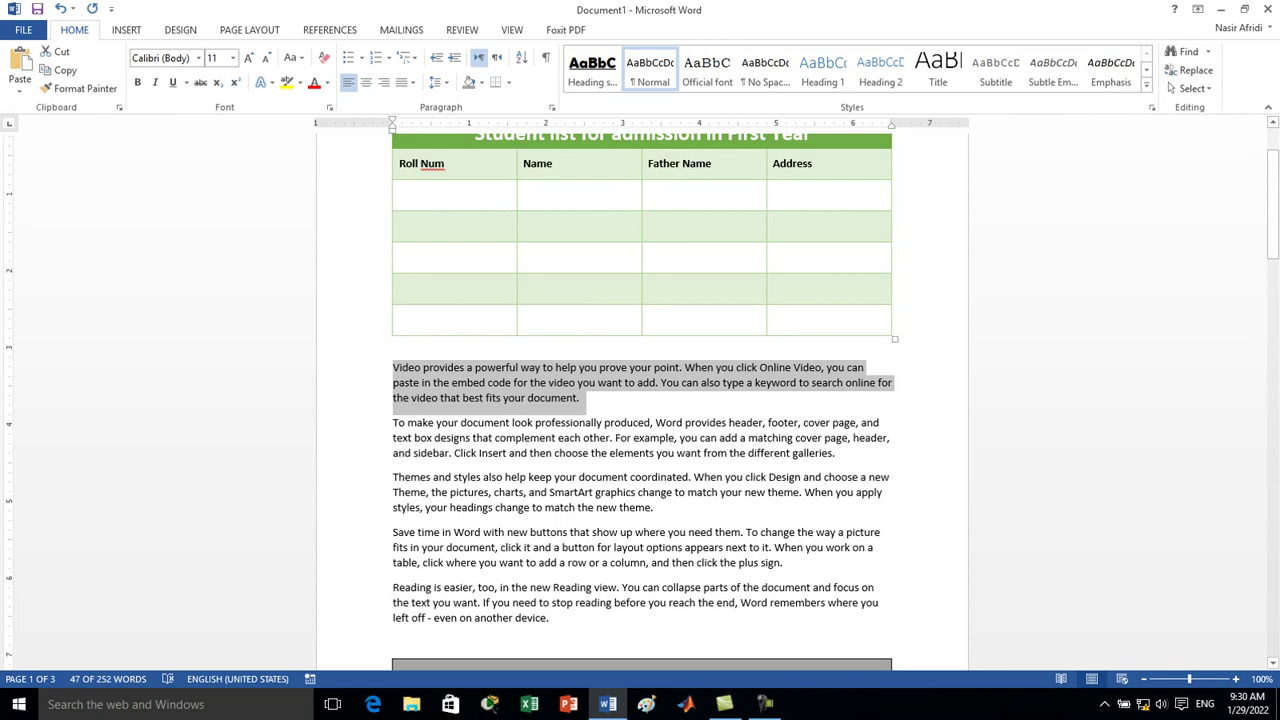
Justify the first sample paragraph and the 'Themes and styles' paragraph
key("ctrl+j")
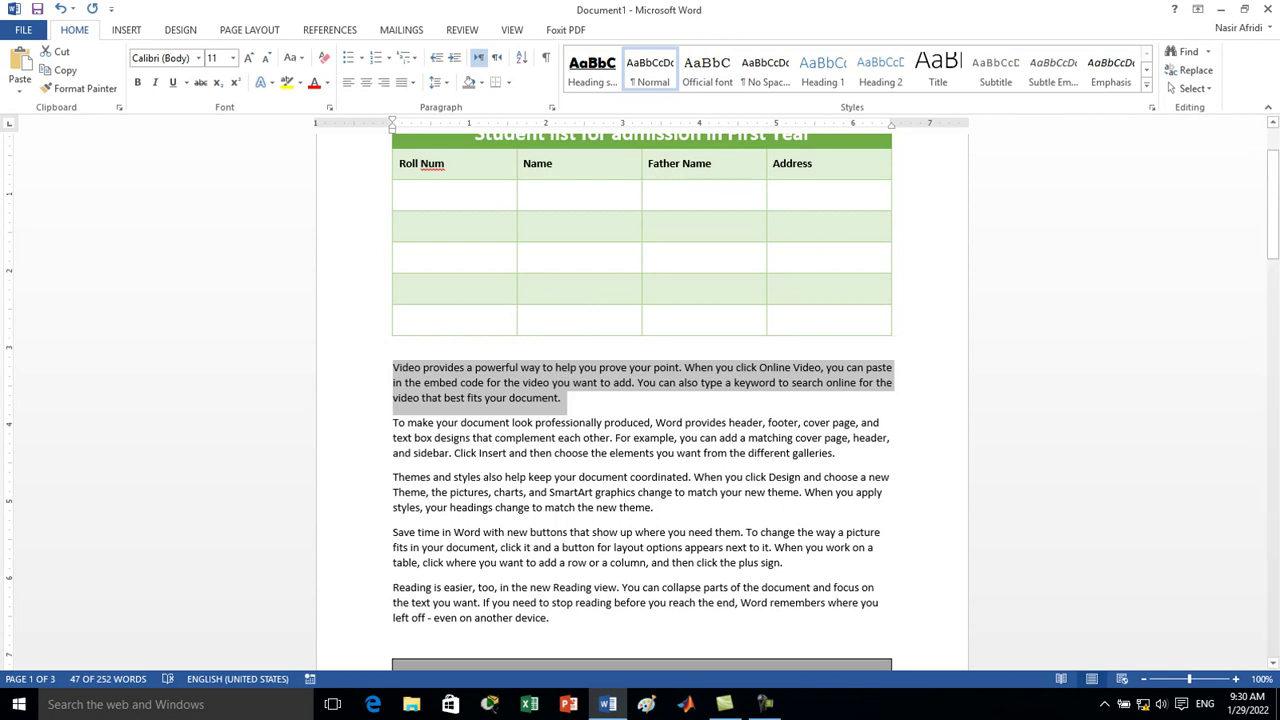
left_click_drag(655, 508, 393, 478)
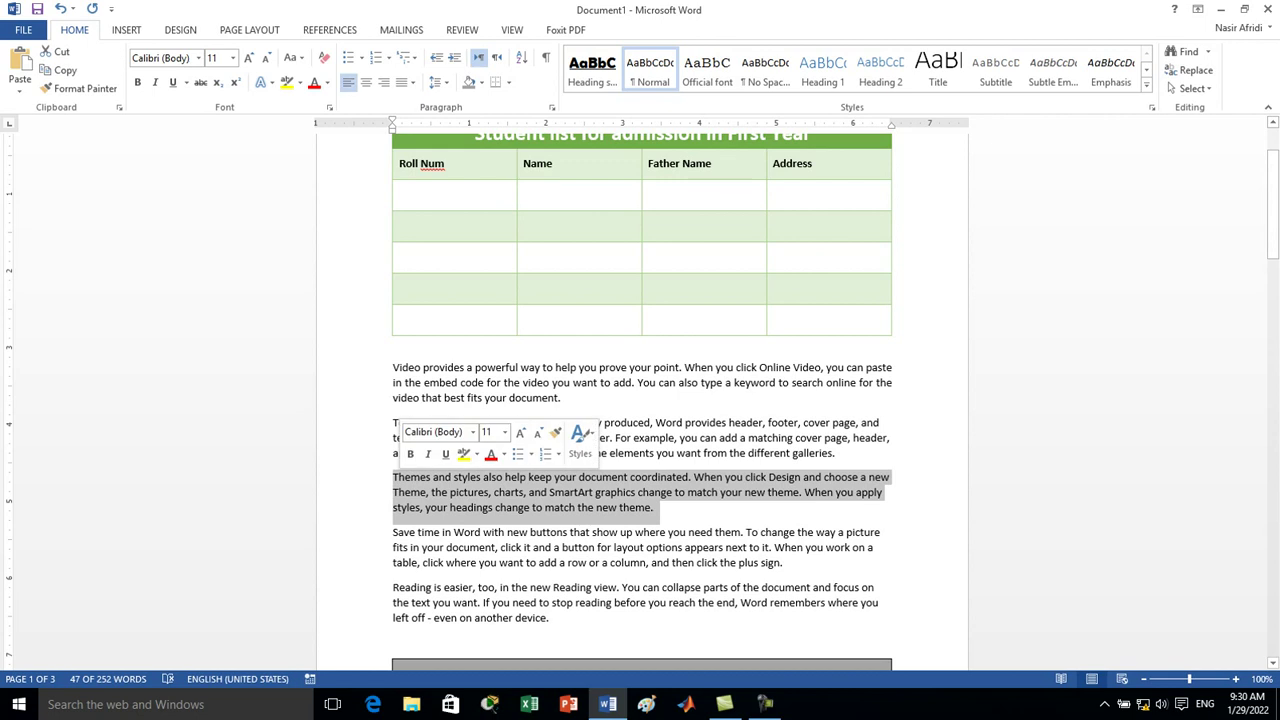
left_click(412, 82)
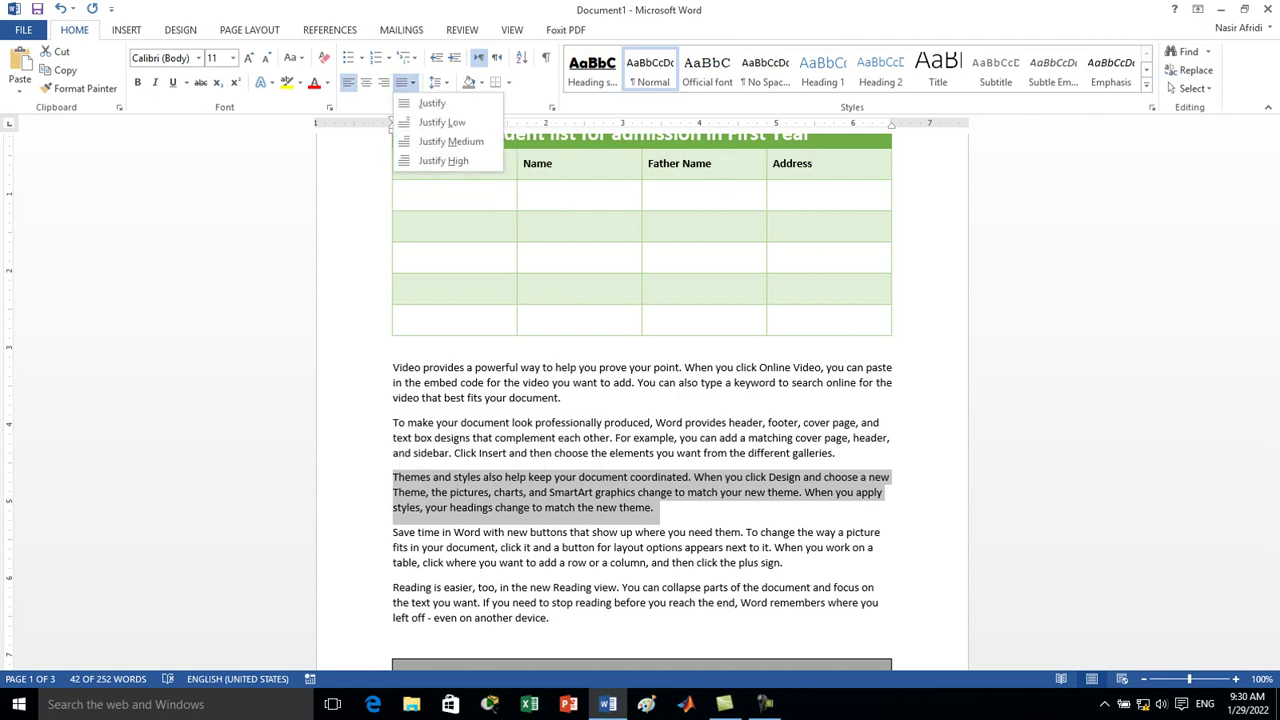
left_click(432, 103)
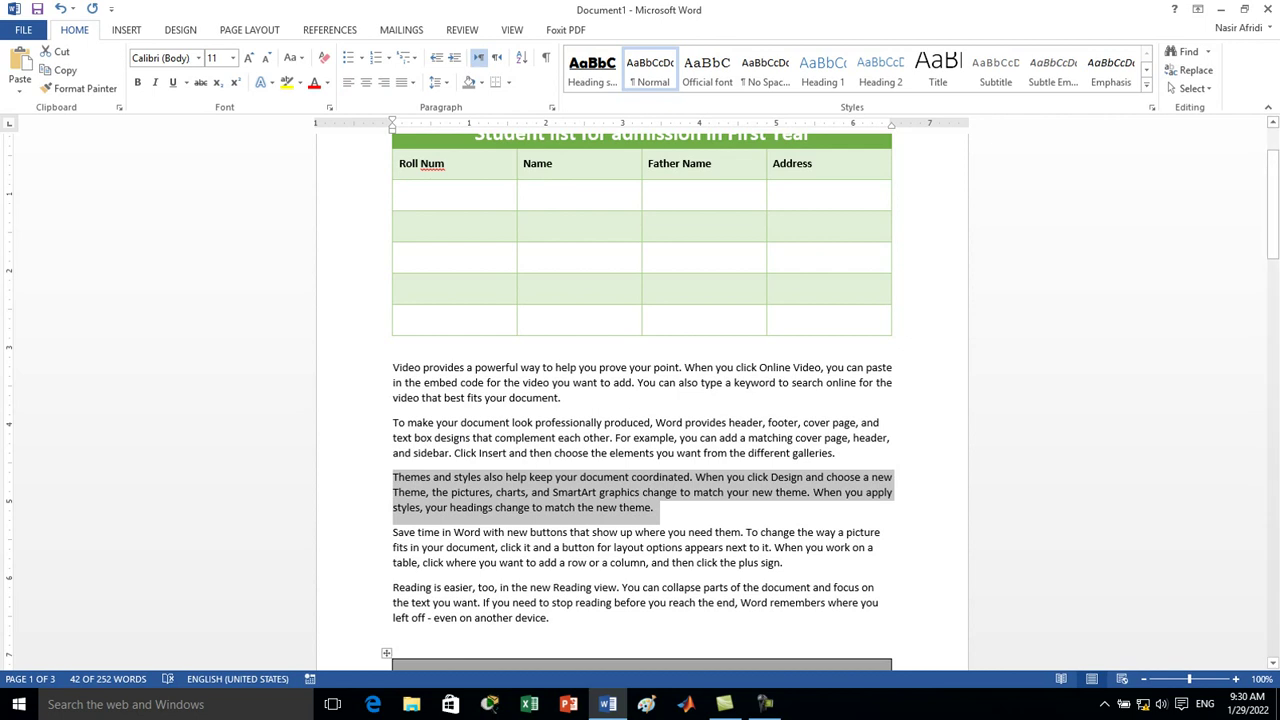
Right-align the 'Save time in Word' paragraph and centre the 'Reading is easier' paragraph
left_click_drag(783, 562, 393, 532)
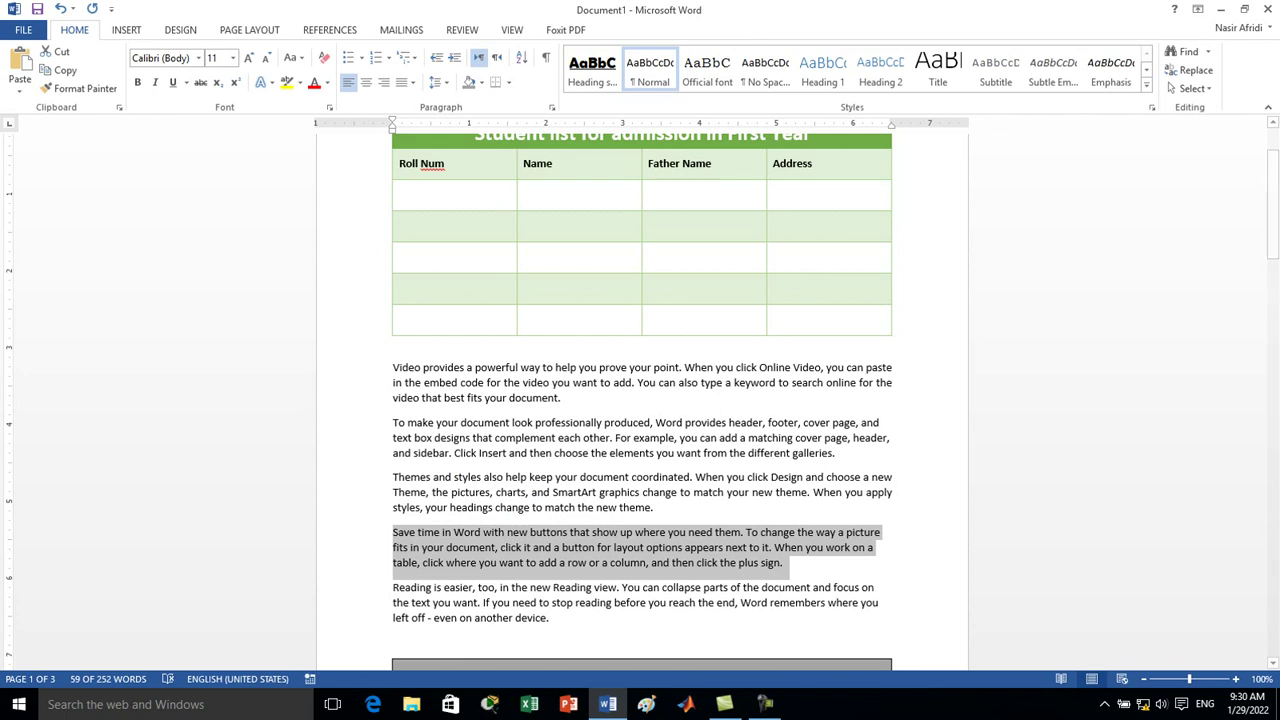
key("ctrl+r")
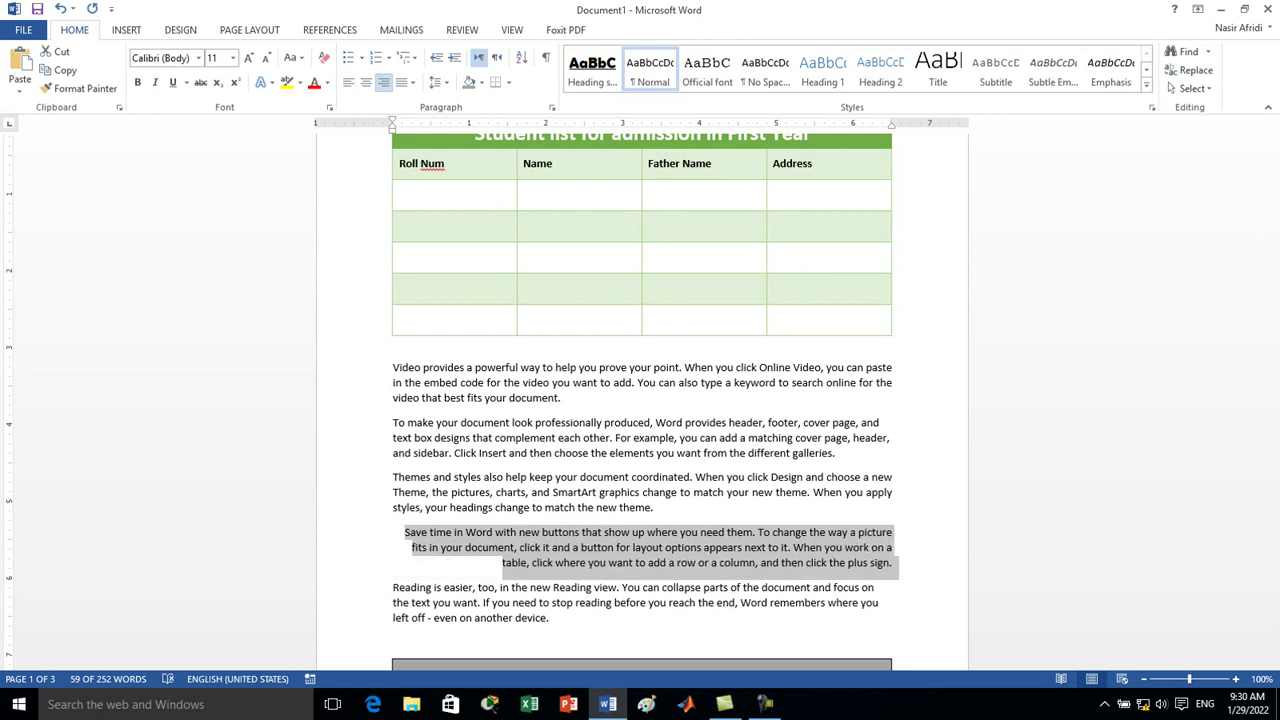
triple_click(470, 602)
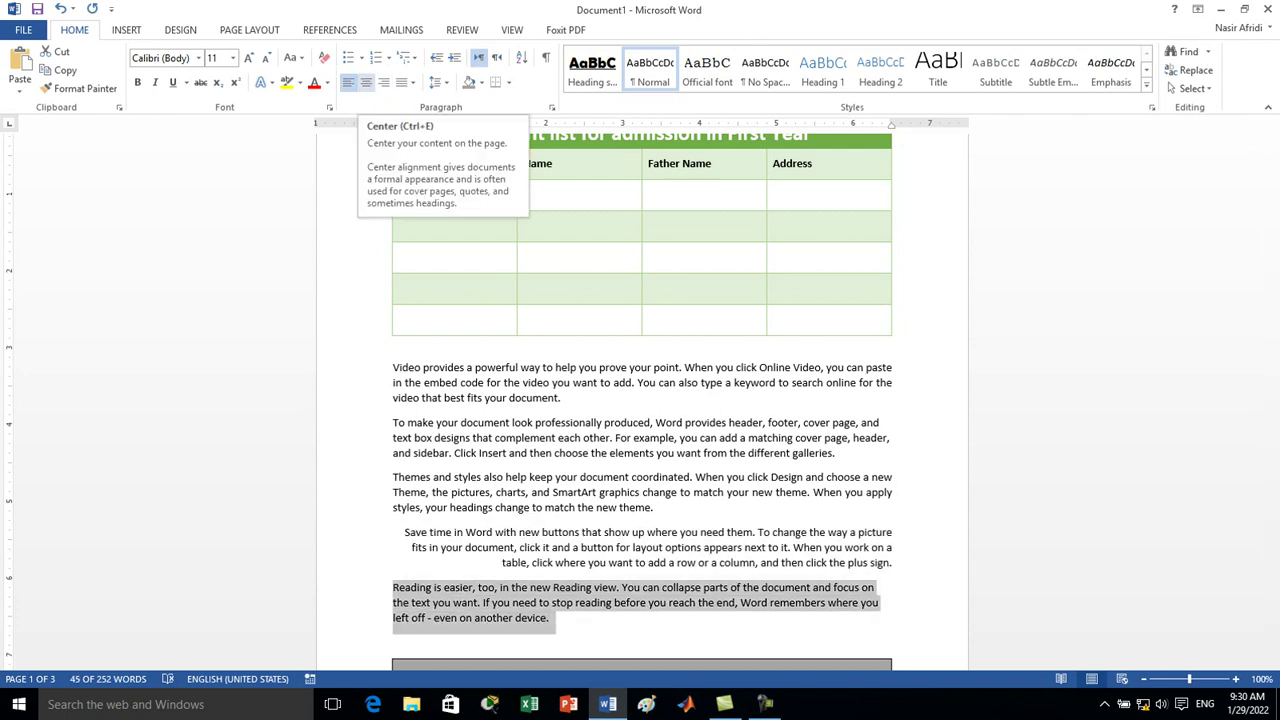
left_click(366, 82)
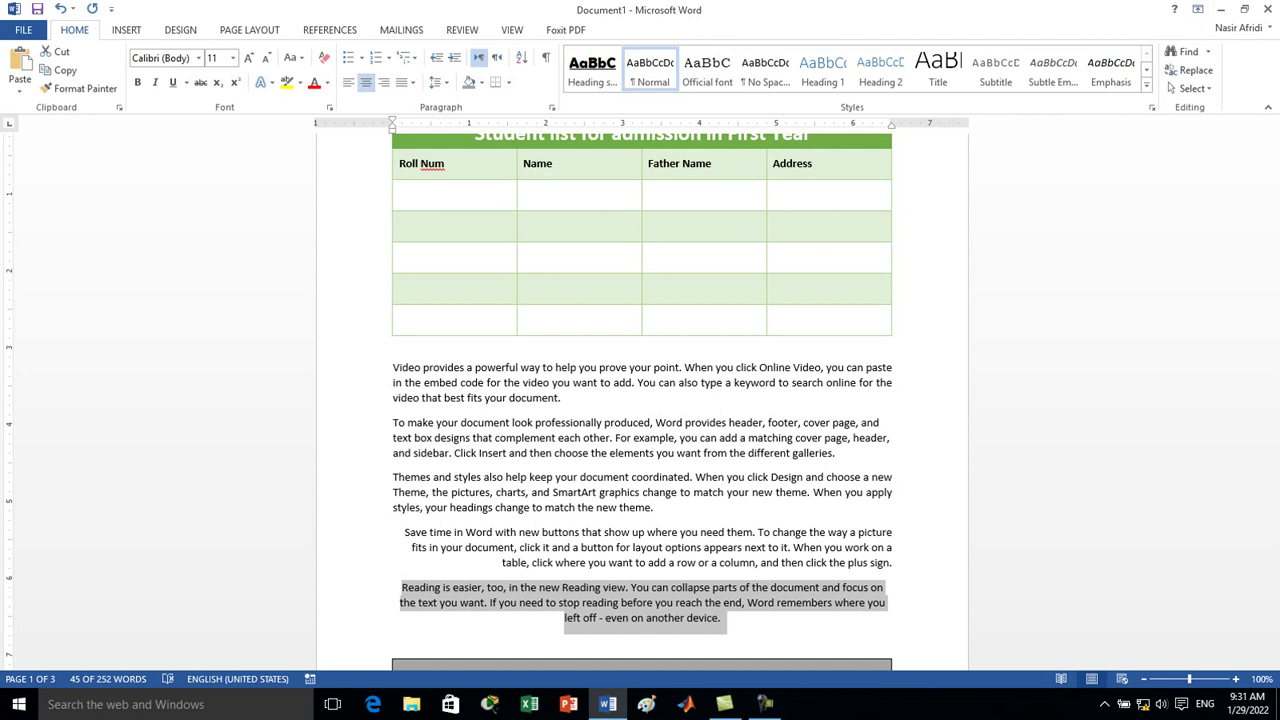
Insert a new blank column to the right of the Address column
scroll(640, 400, "up", 2)
scroll(640, 400, "up", 1)
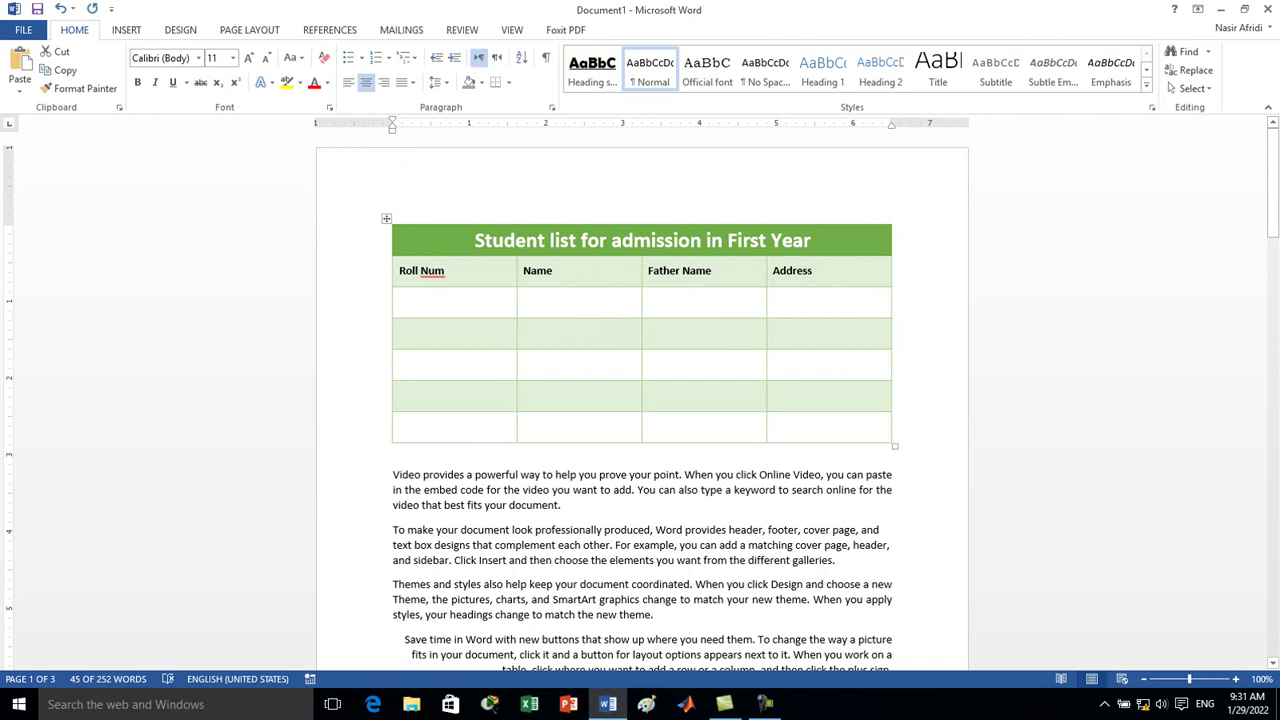
left_click(640, 240)
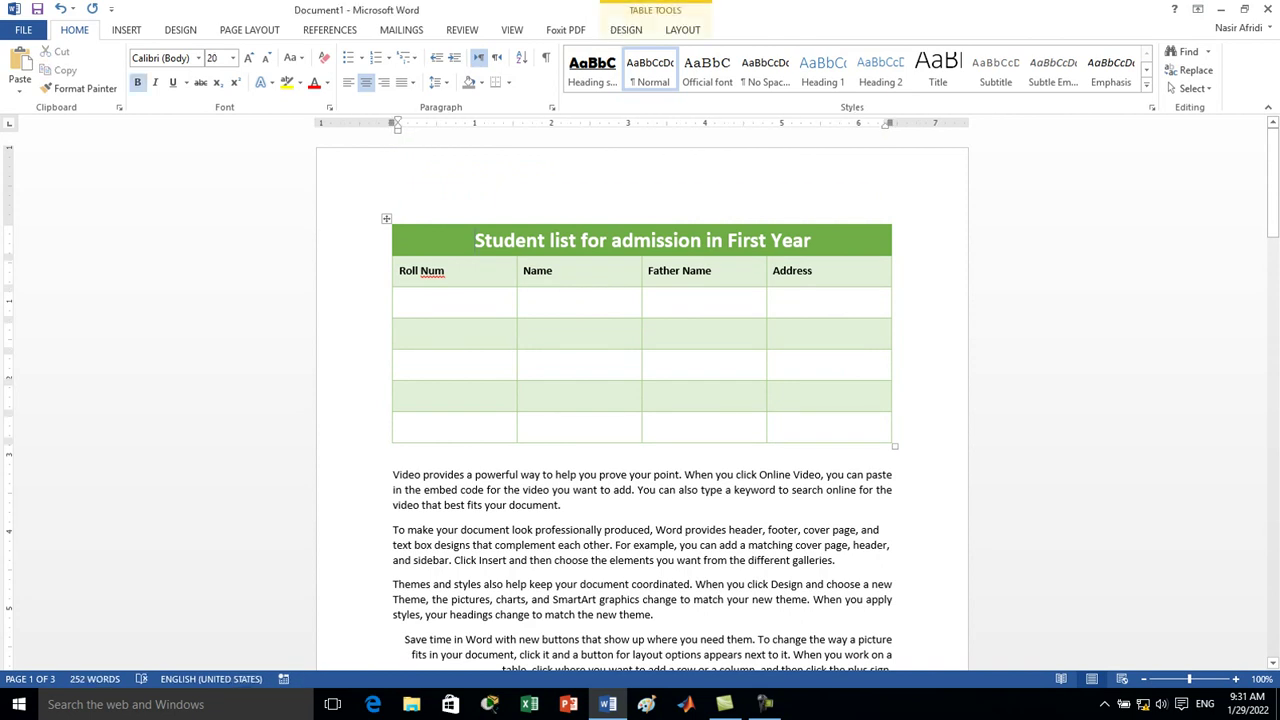
left_click(475, 474)
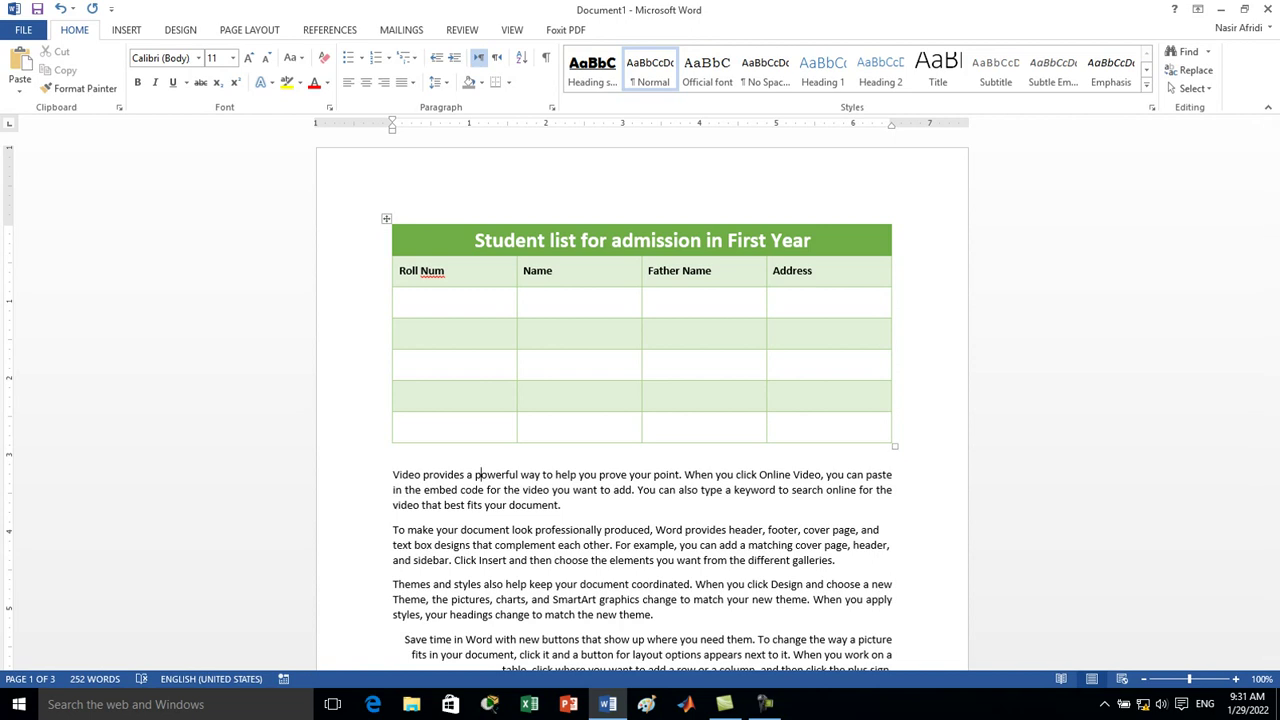
left_click(410, 364)
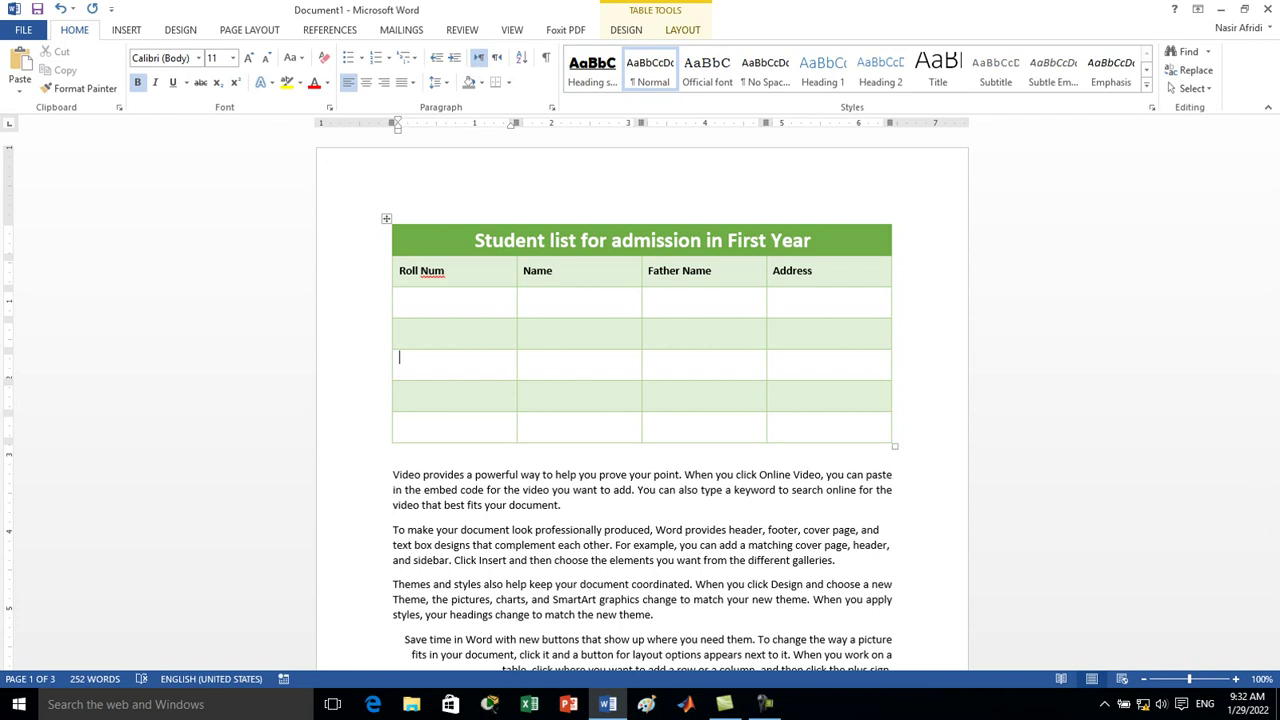
left_click(683, 29)
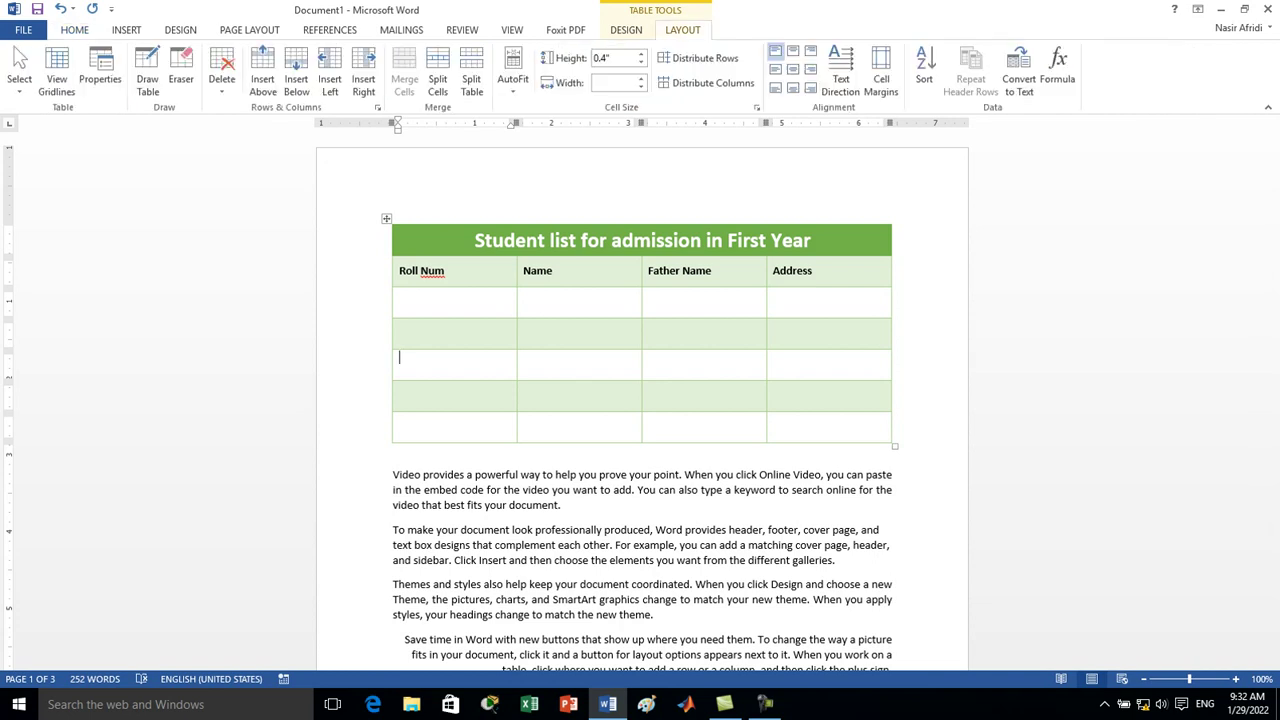
left_click(813, 270)
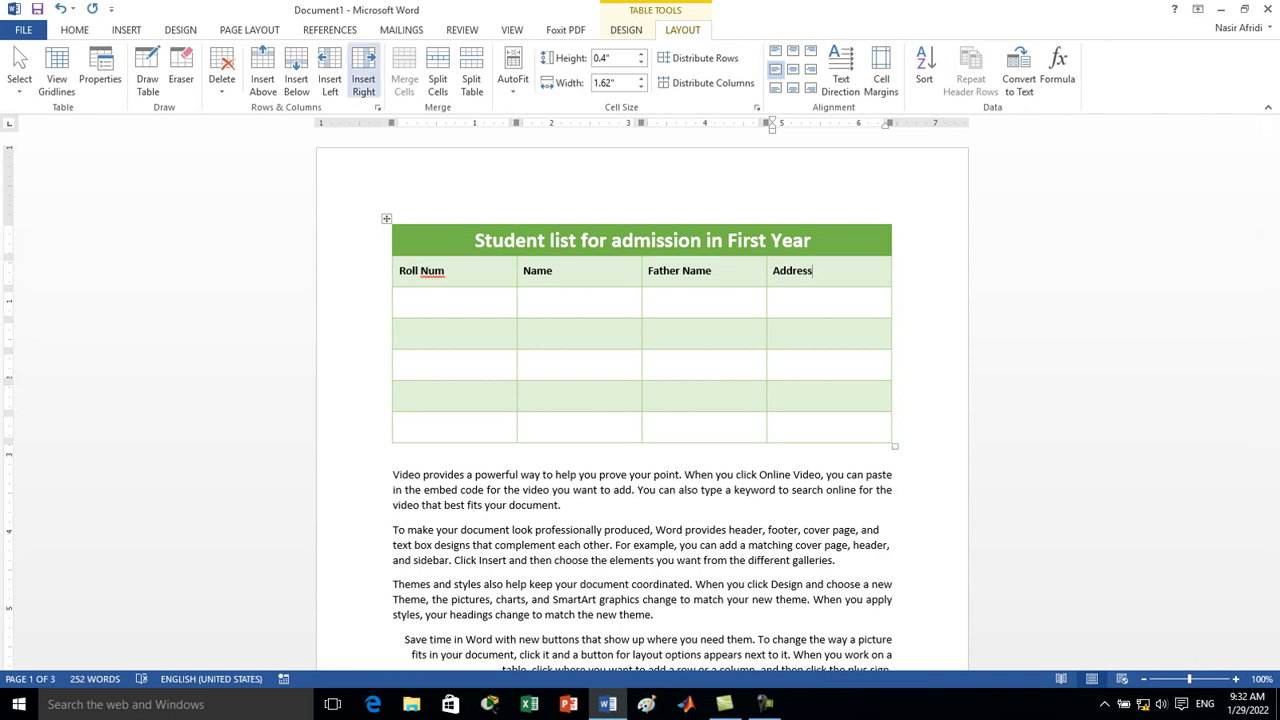
left_click(363, 70)
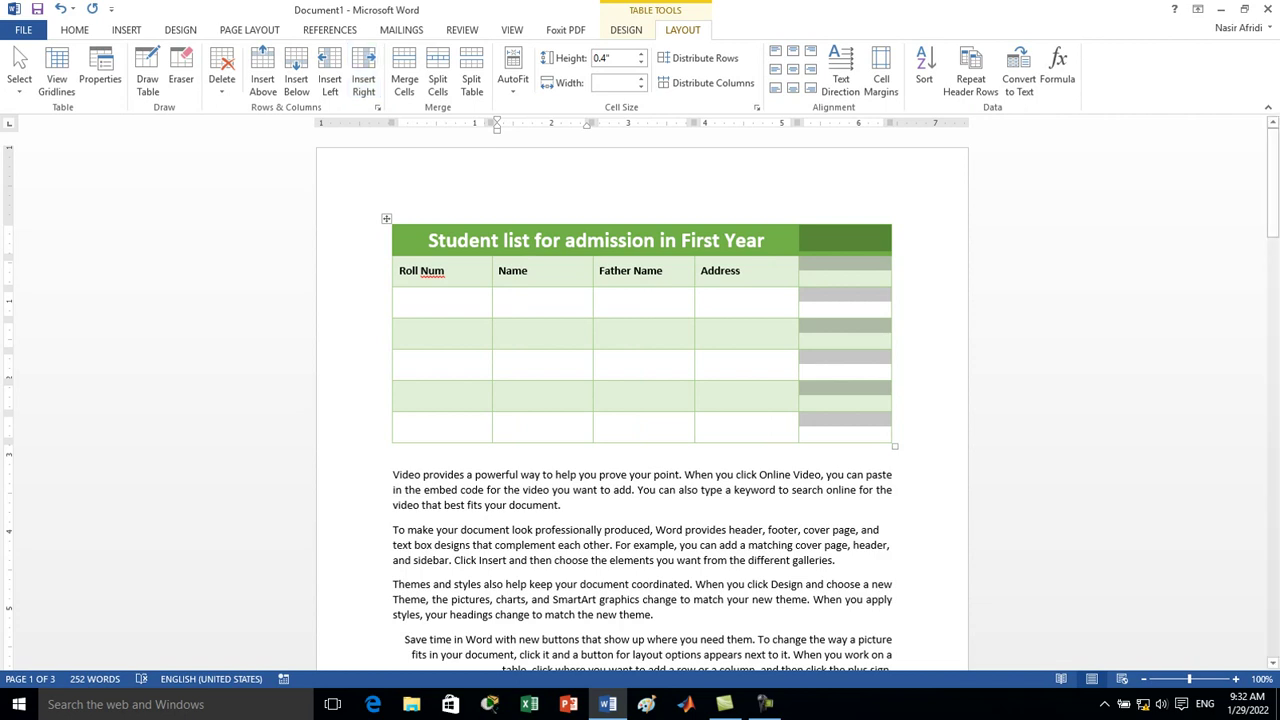
left_click(805, 294)
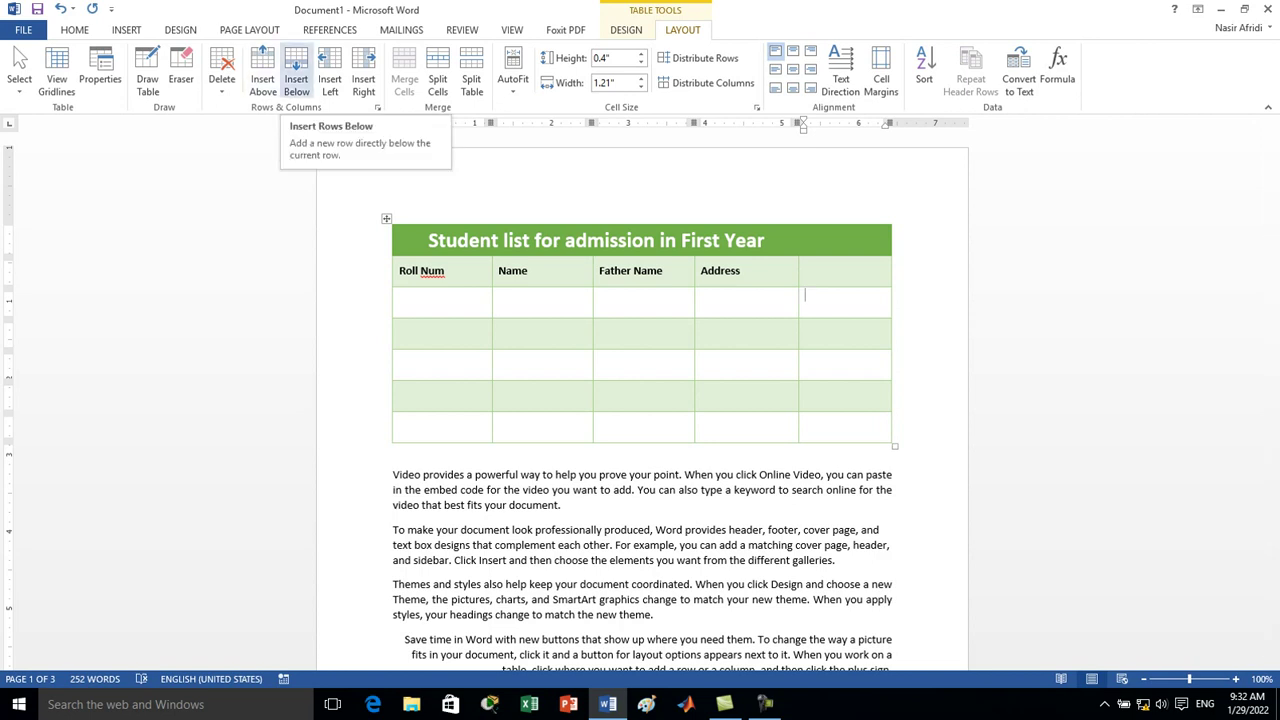
Insert two new empty rows below the existing data rows
left_click(296, 80)
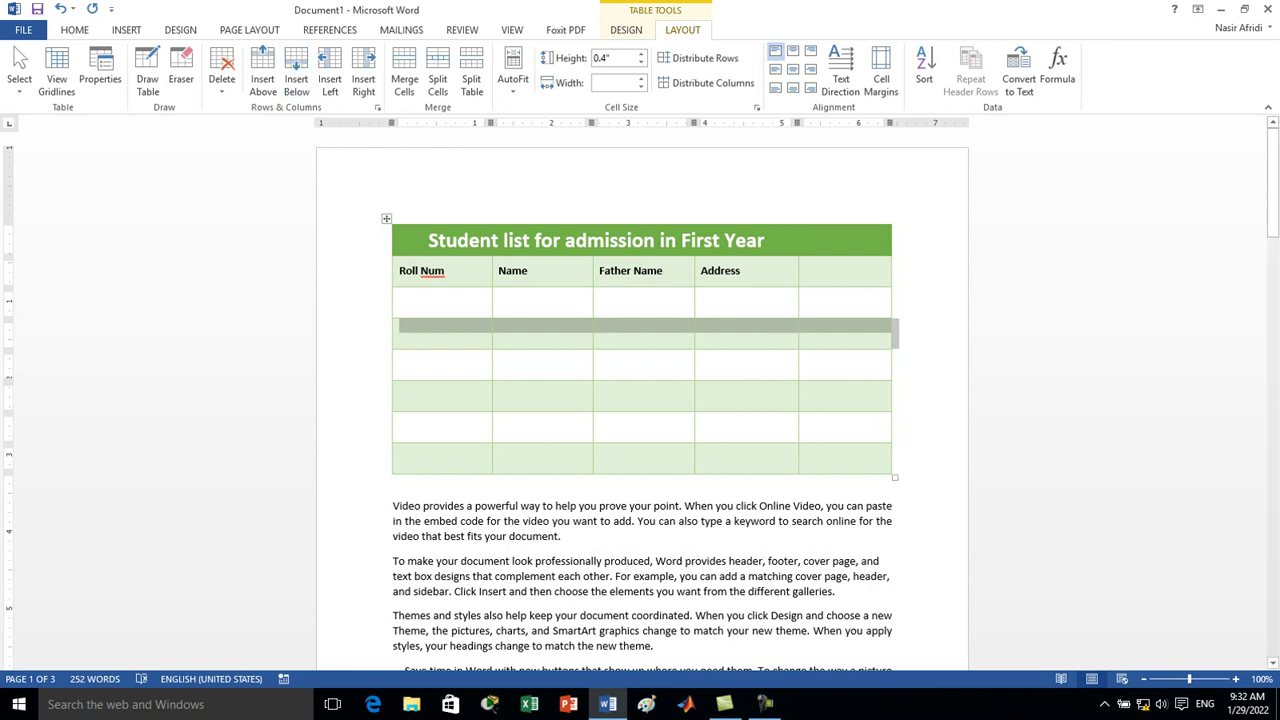
left_click_drag(400, 330, 832, 330)
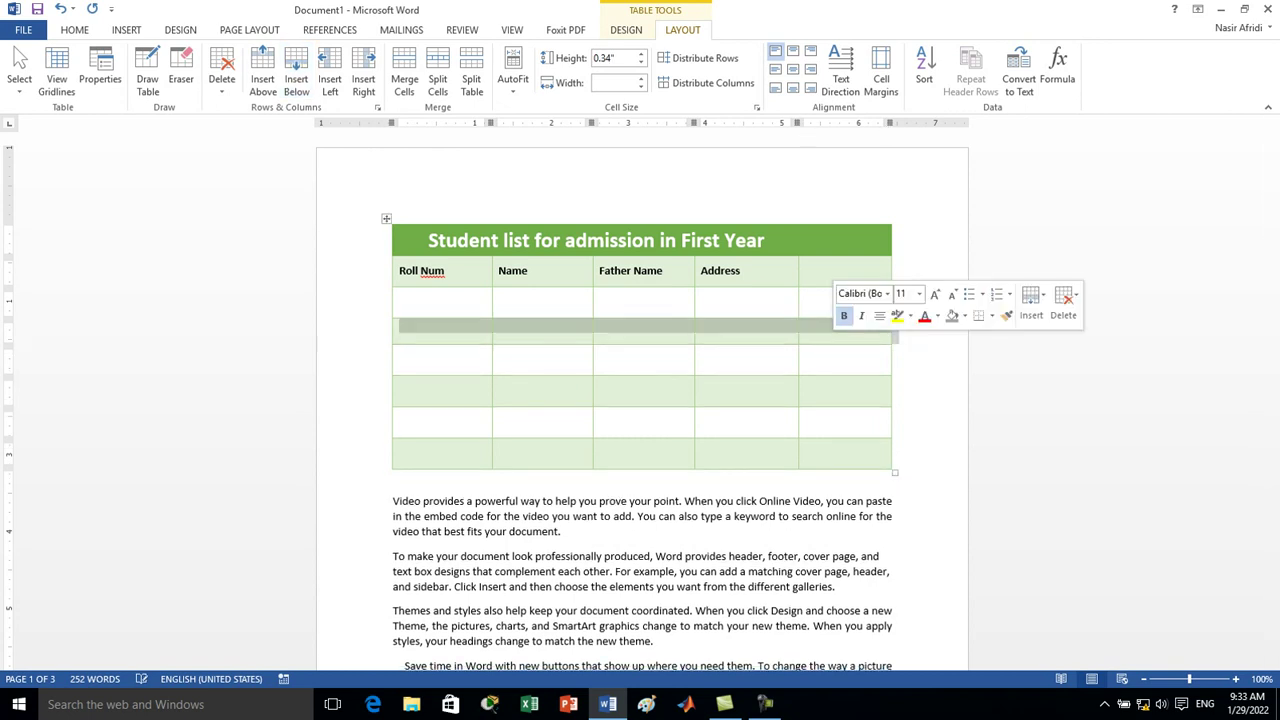
left_click(805, 325)
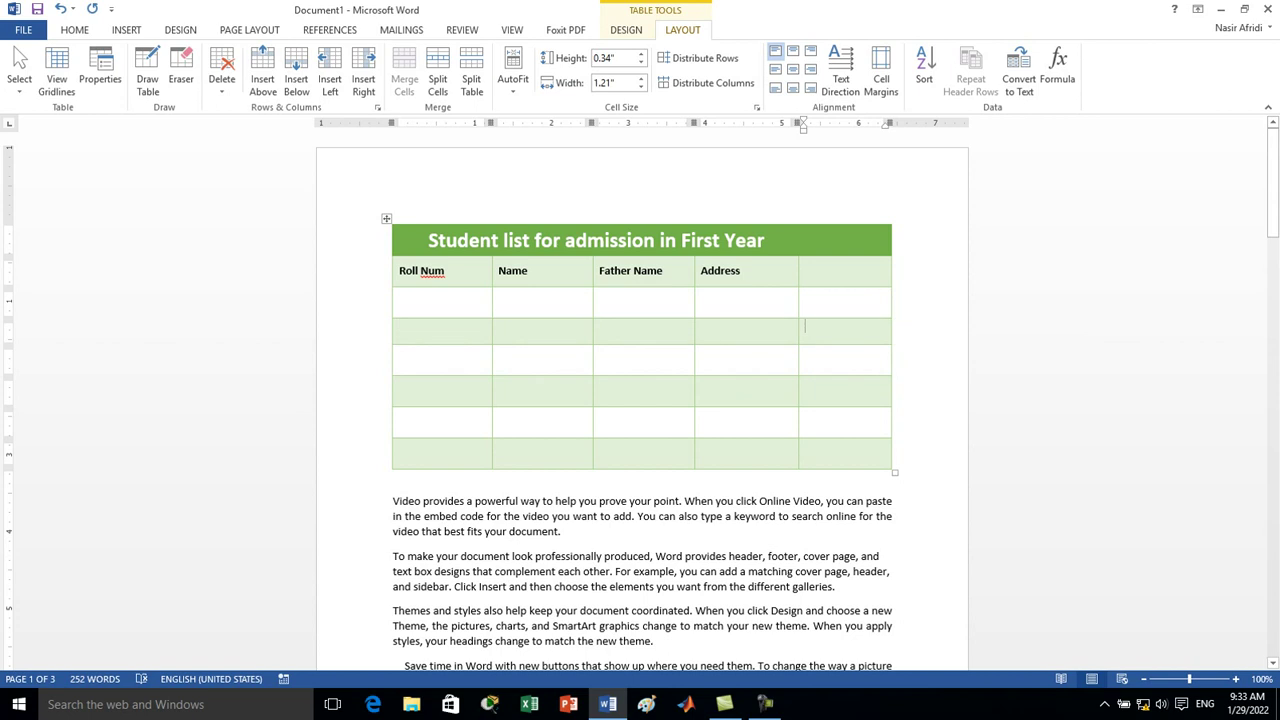
left_click(296, 78)
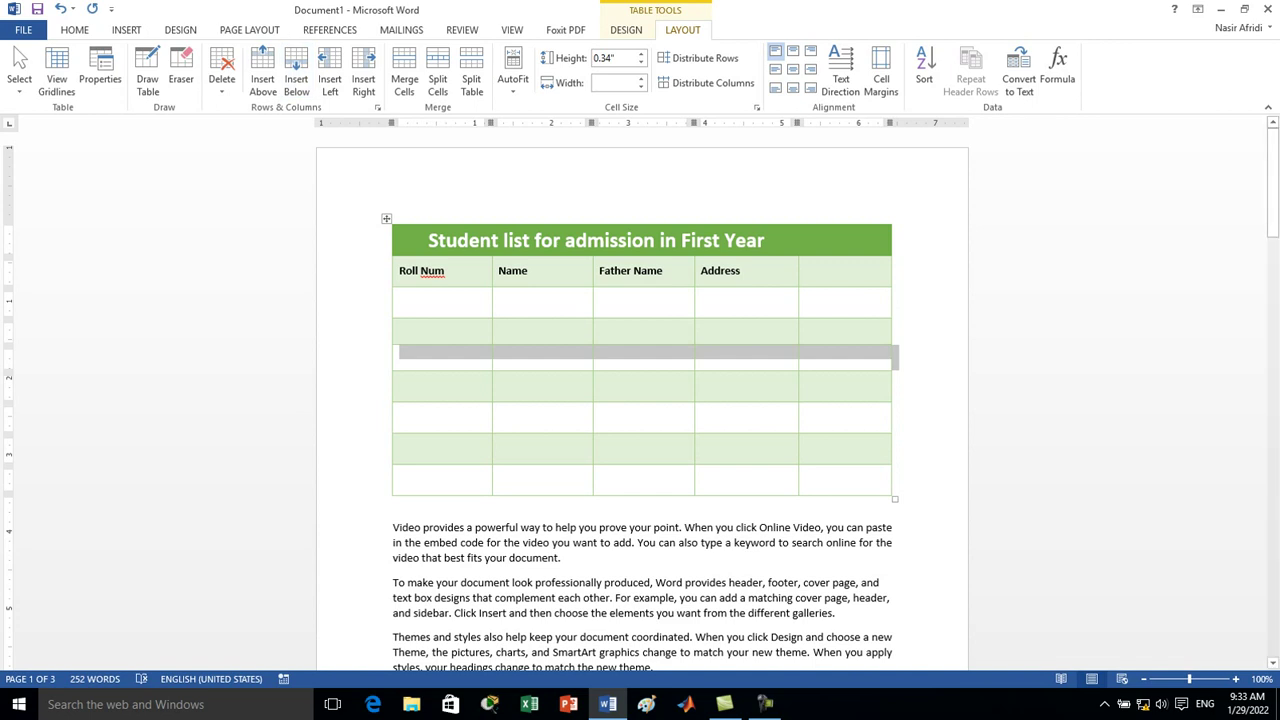
left_click(600, 295)
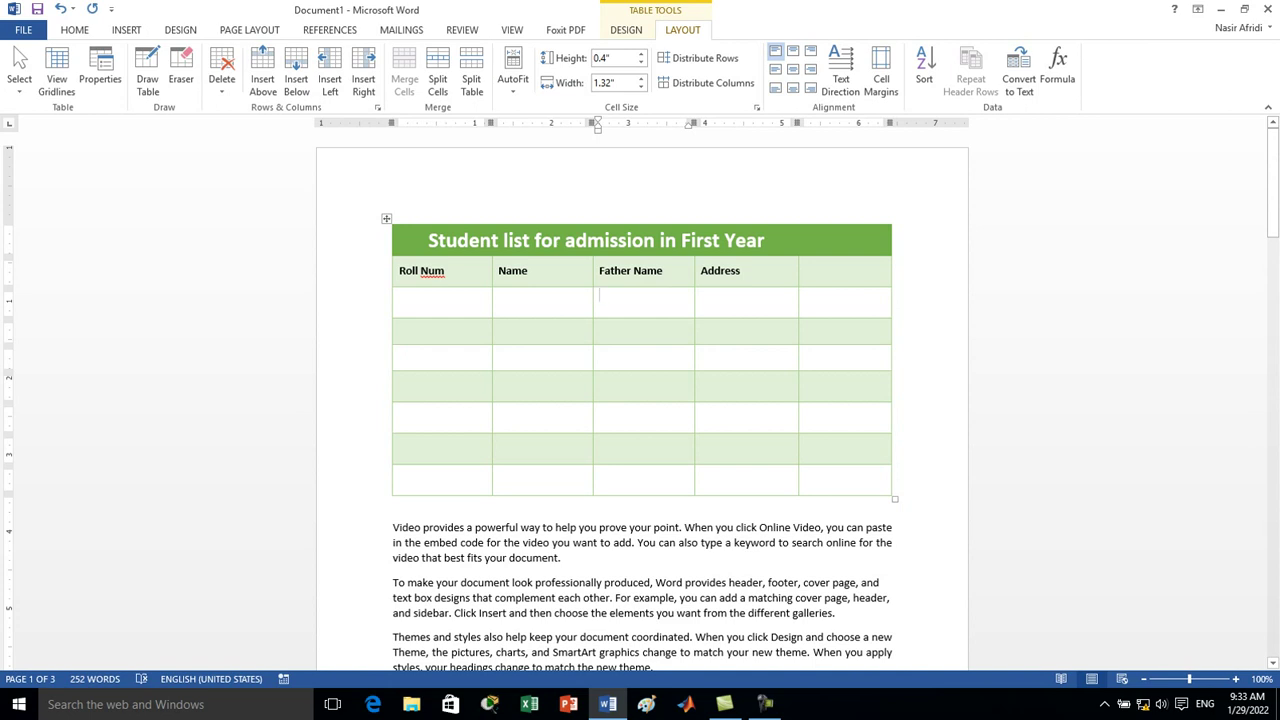
Add a blank column to the left of the Father Name column
left_click(663, 270)
left_click(600, 326)
left_click(520, 300)
left_click(720, 300)
left_click(610, 300)
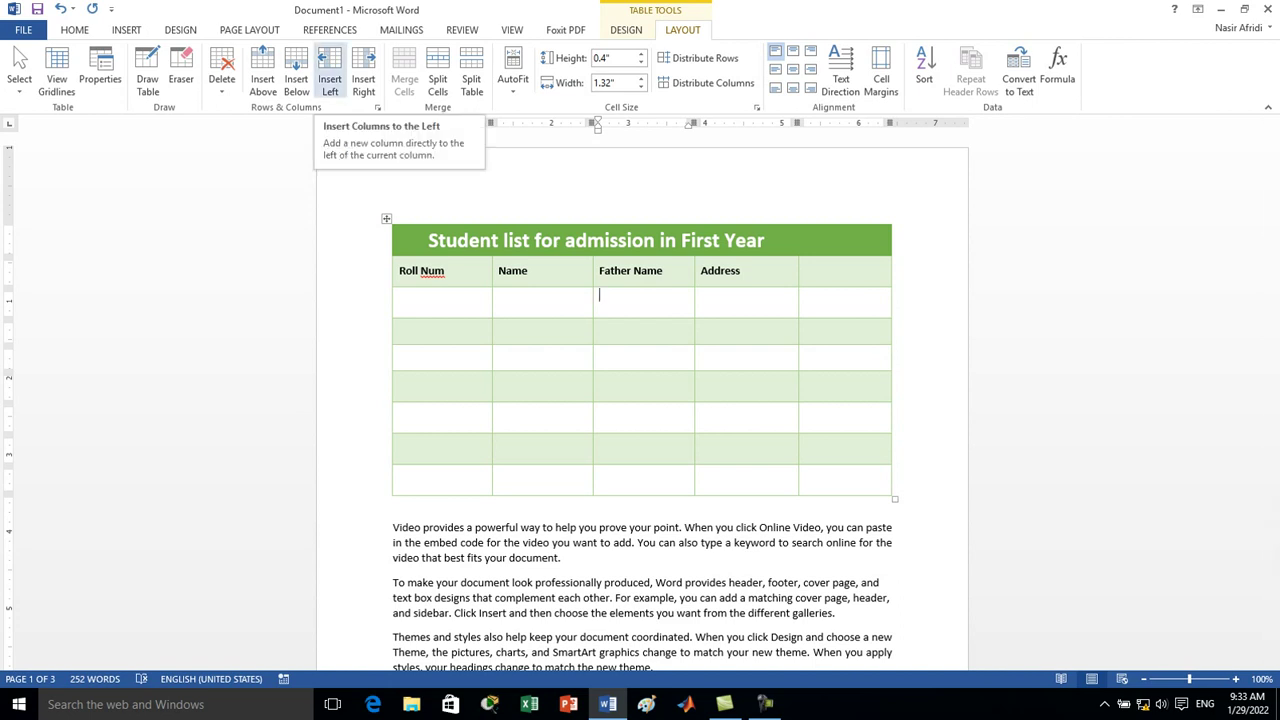
left_click(330, 80)
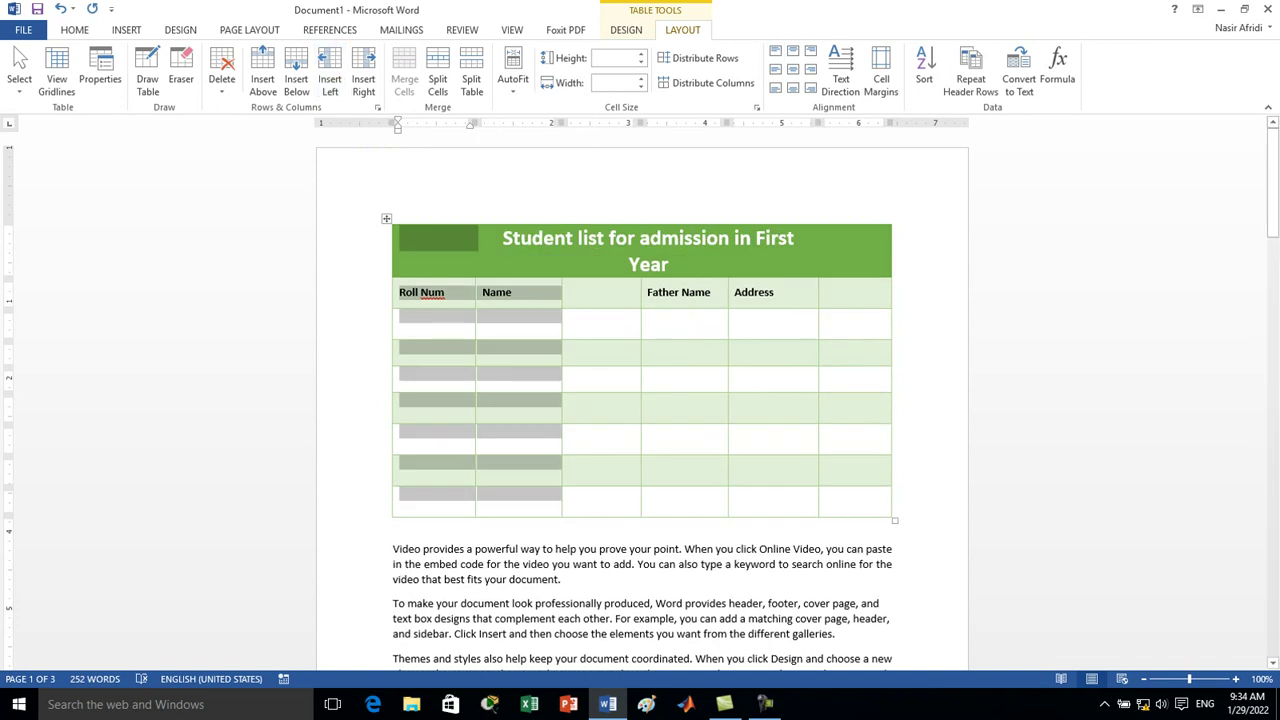
left_click(568, 290)
Add a blank column right of Father Name and head the last column 'Fee'
left_click(648, 317)
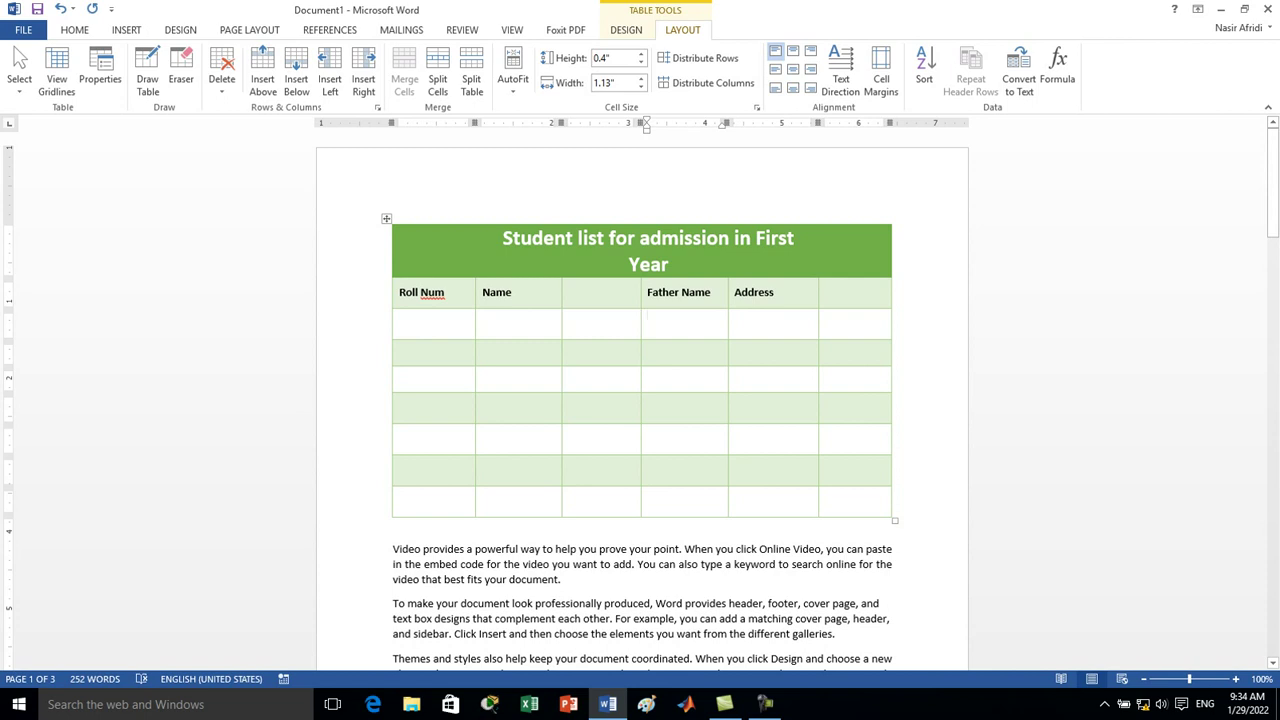
left_click(363, 75)
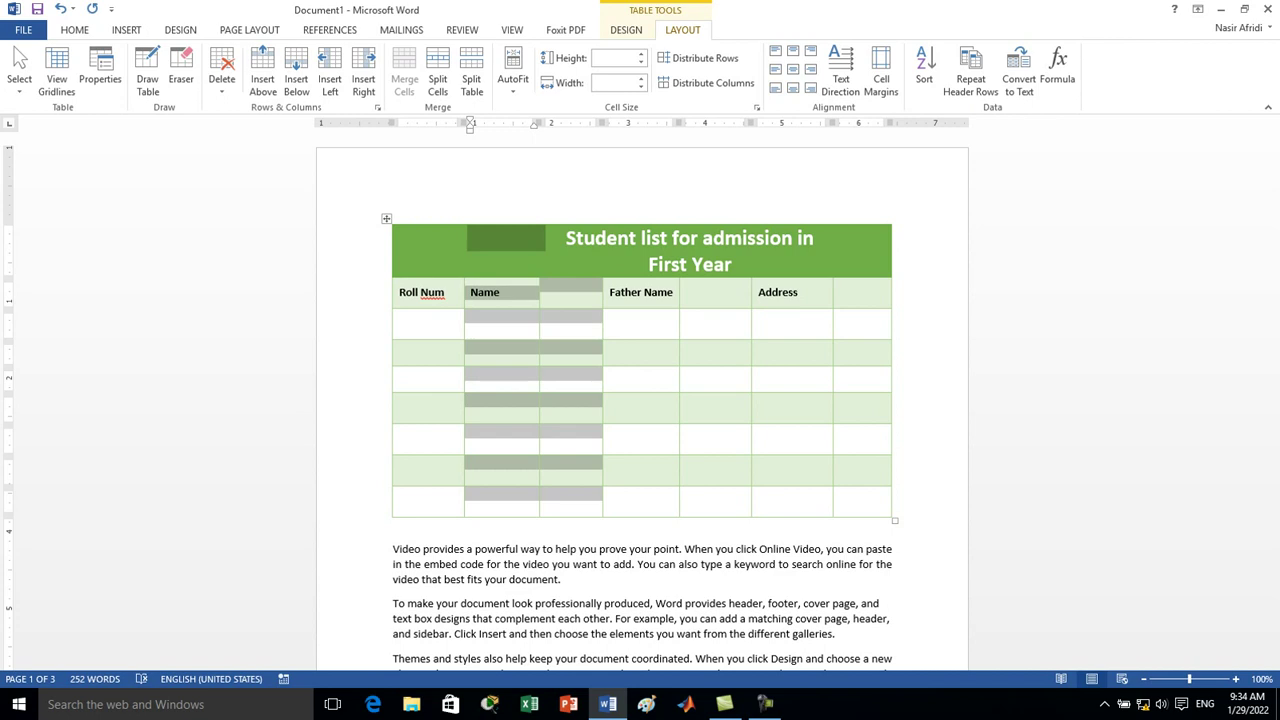
left_click(686, 400)
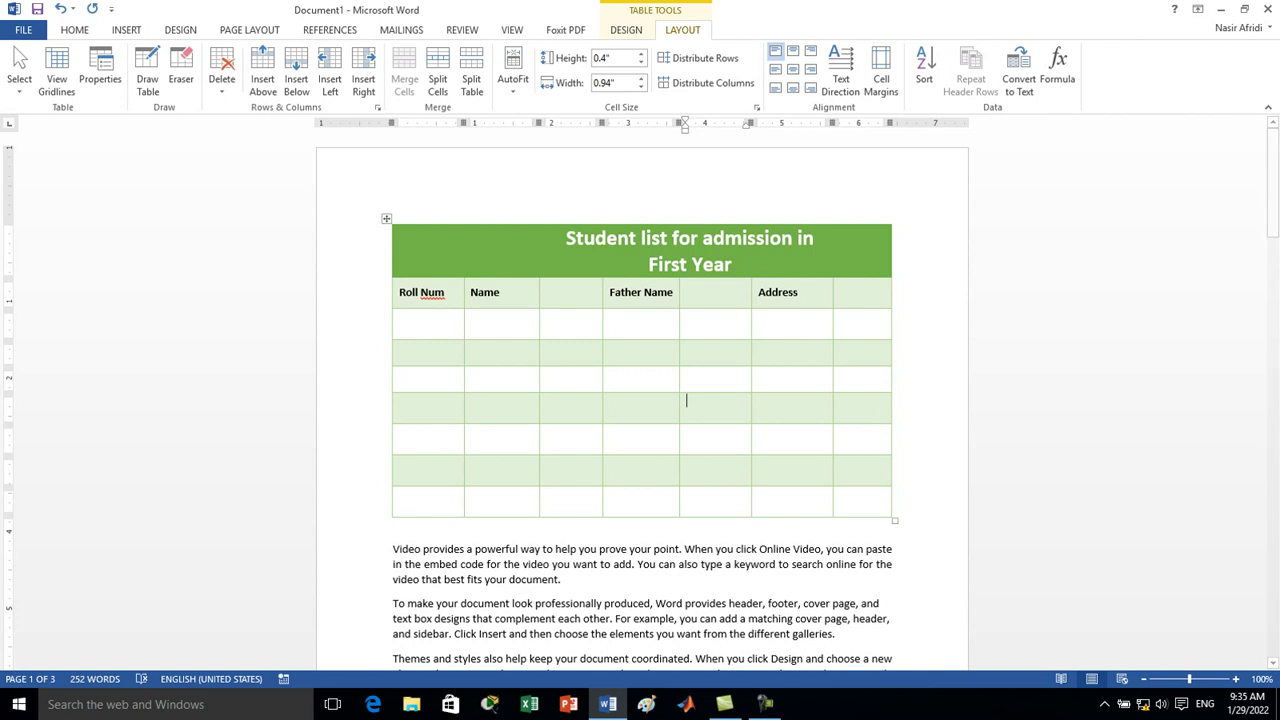
left_click(840, 290)
type("Fee")
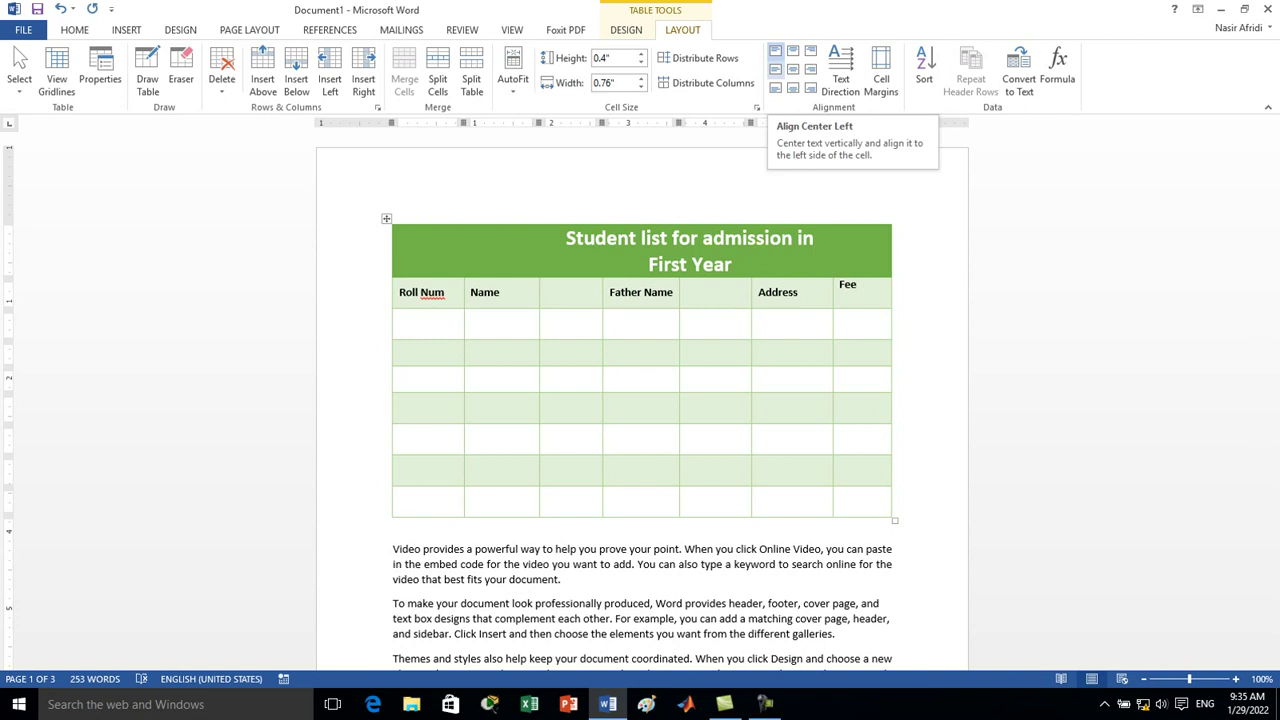
Vertically centre the Fee heading with Align Center Left, then move to the empty heading cells
left_click(775, 69)
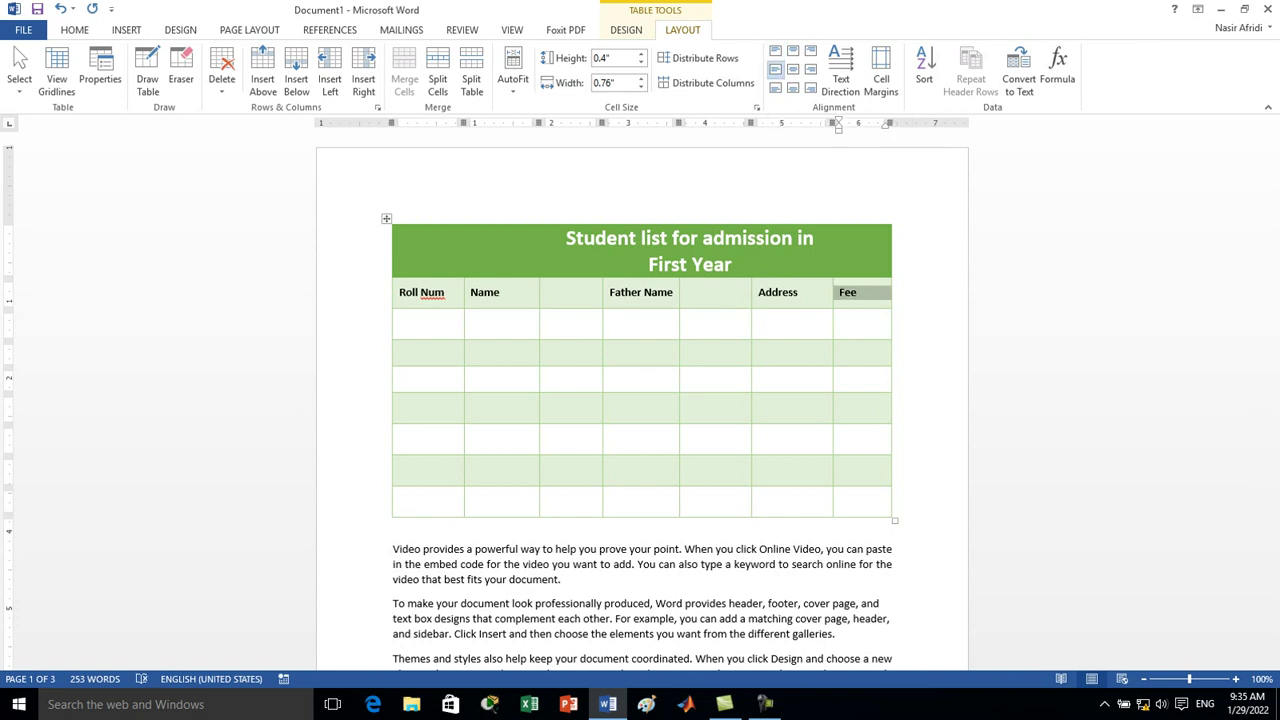
left_click(686, 290)
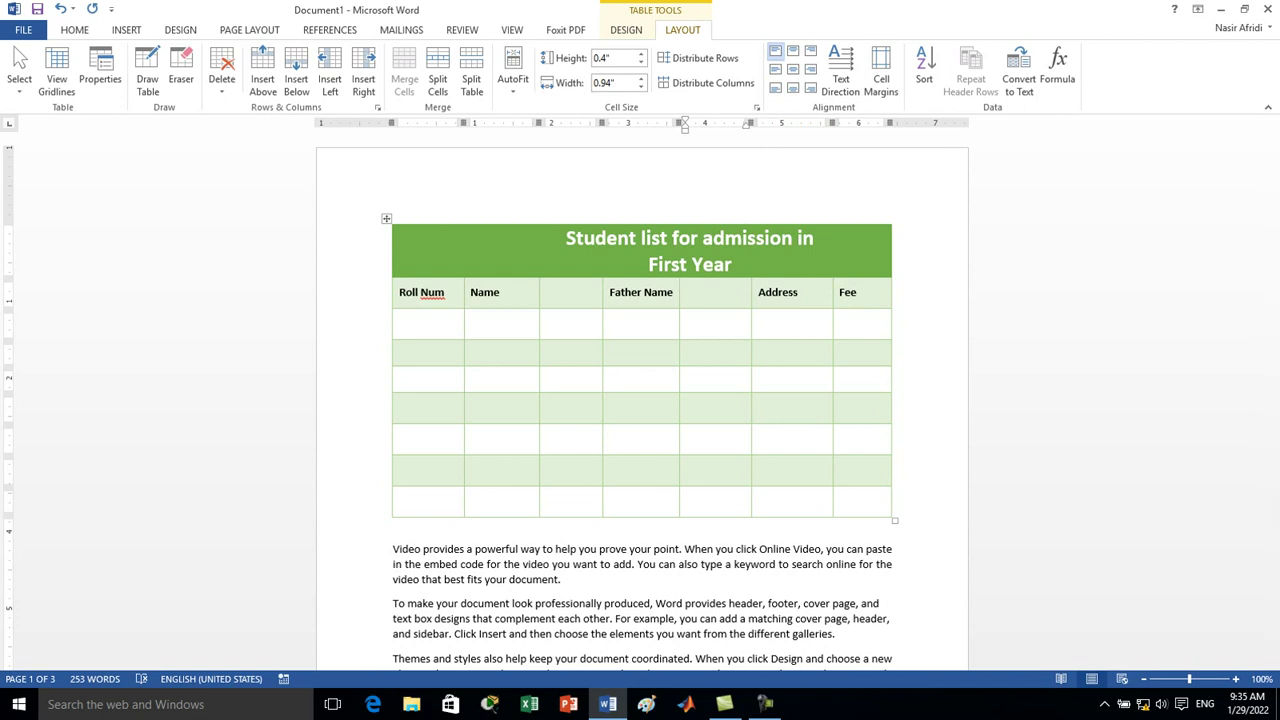
left_click(776, 68)
left_click(546, 290)
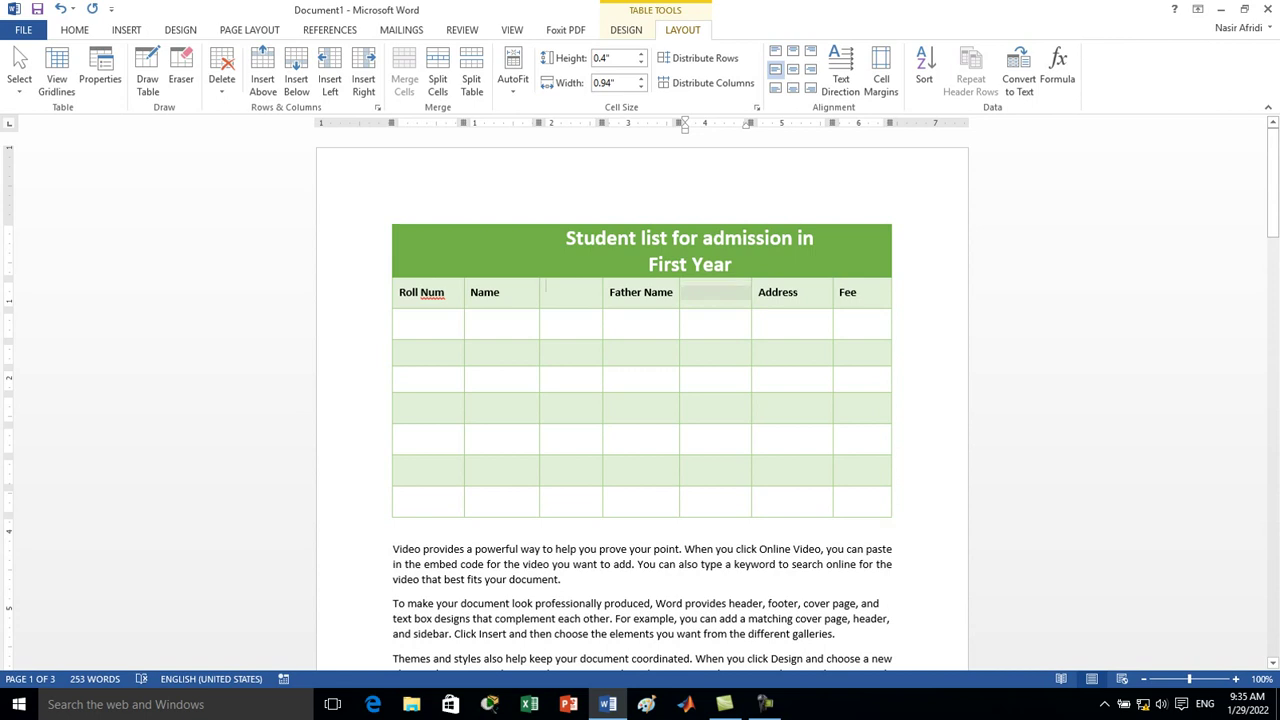
left_click(543, 292)
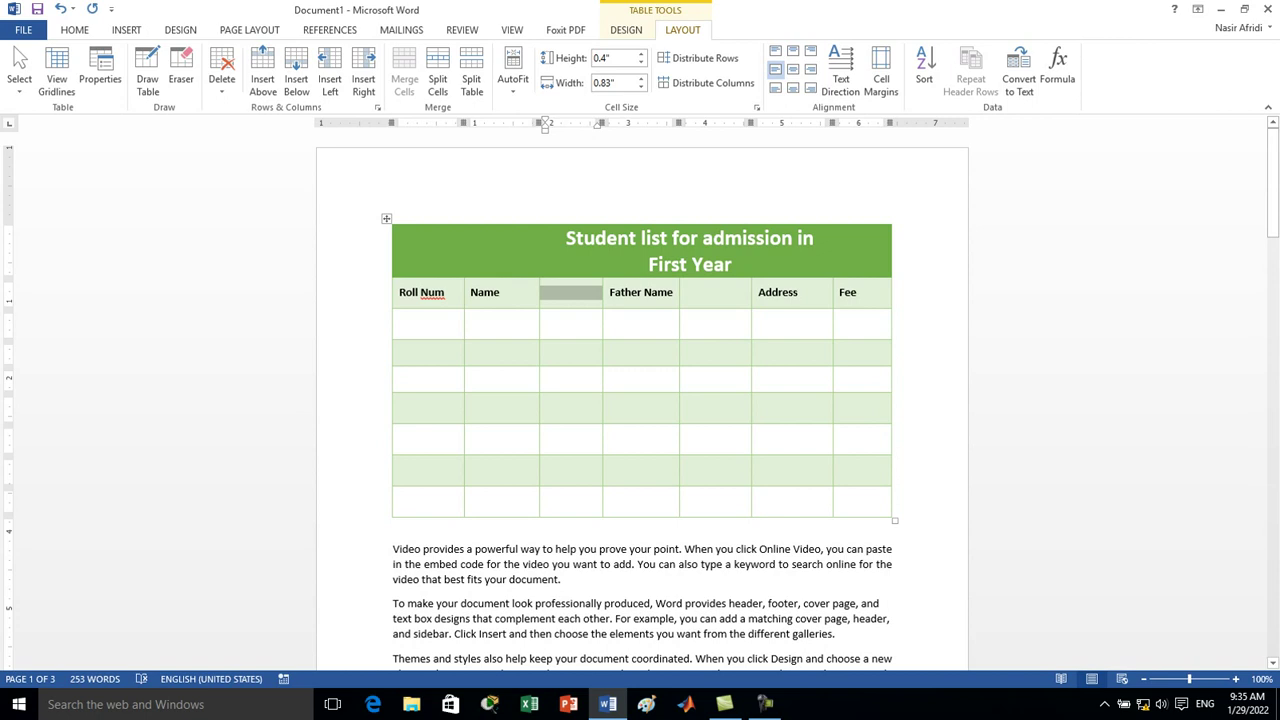
left_click(420, 322)
Fill row 1 with roll number 1, the student's name, father's name and a 1000 fee
type("1")
type("Ali")
key("Tab")
key("Tab")
type("wali")
key("Tab")
key("Tab")
type("shekiwal")
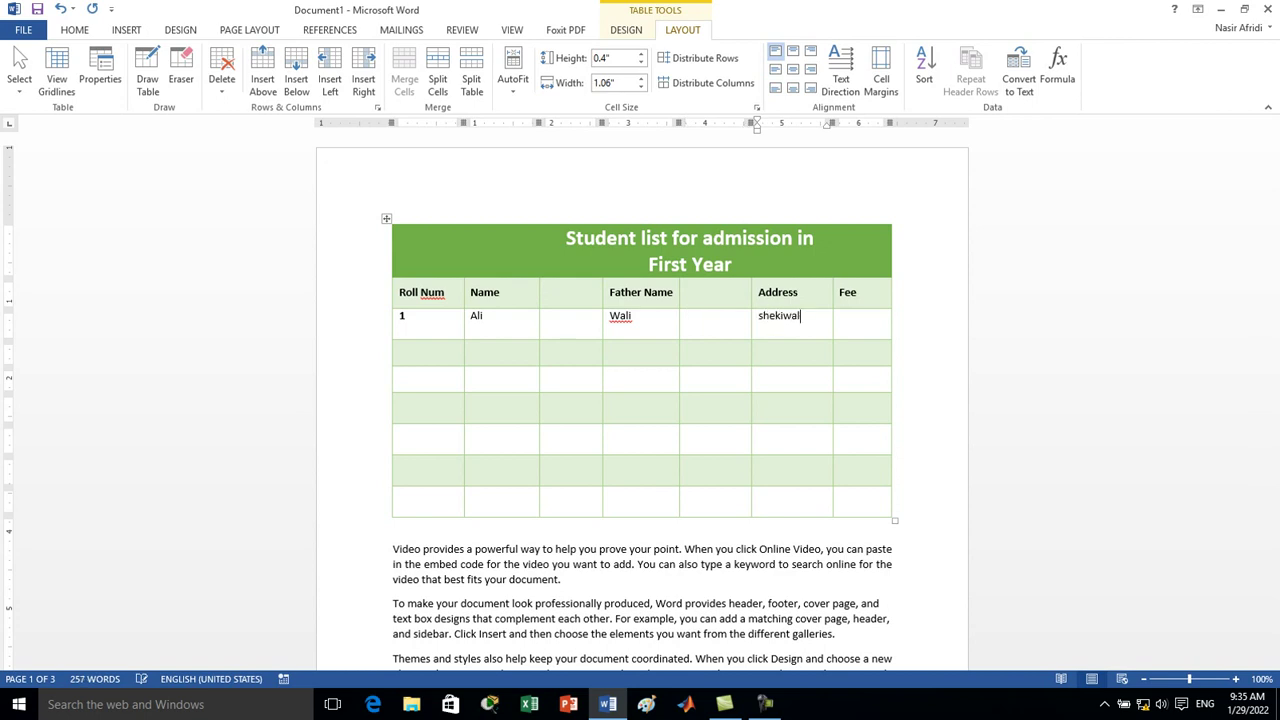
key("Tab")
type("1000")
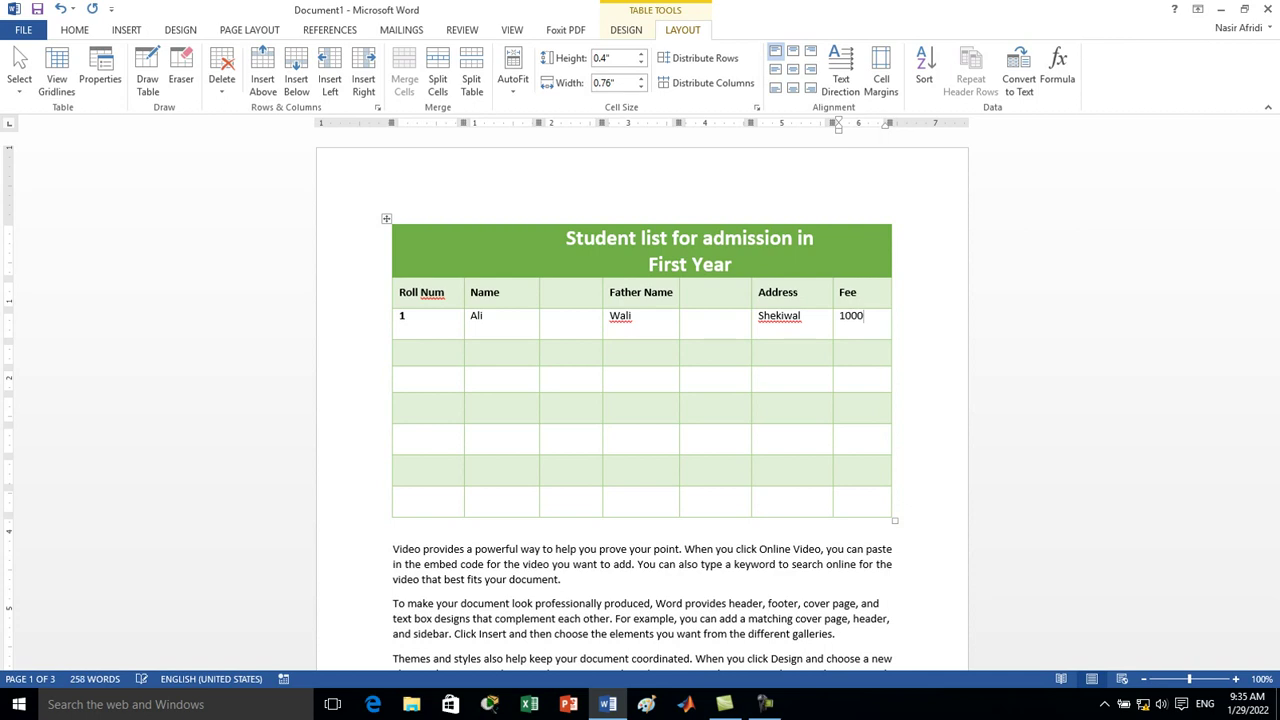
key("Tab")
Fill row 2 with roll number 2, the student's name, father's name, address and a 1000 fee
type("2")
key("Tab")
type("Jan")
key("Tab")
key("Tab")
type("Khan")
key("Tab")
key("Tab")
type("Wali khel")
key("Tab")
type("1000")
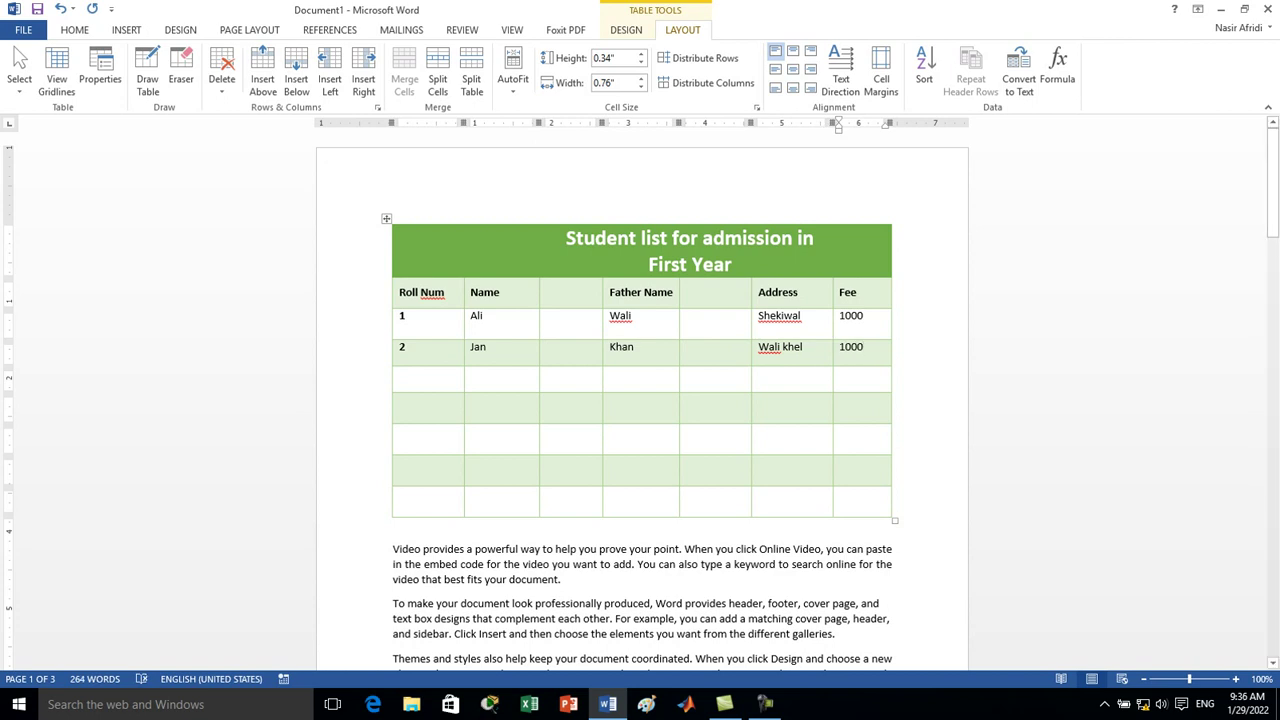
Merge the bottom row through Address into one vertically centred cell labelled 'Total fee recived'
left_click_drag(400, 494, 800, 494)
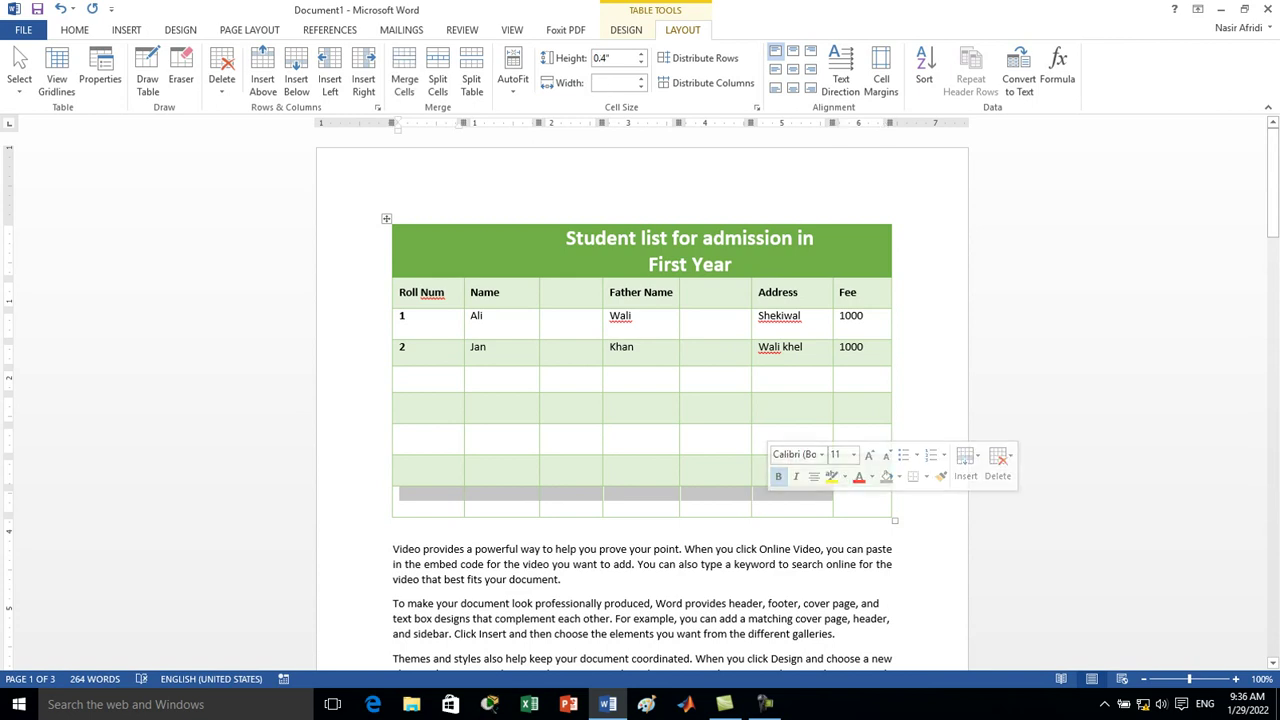
left_click(404, 78)
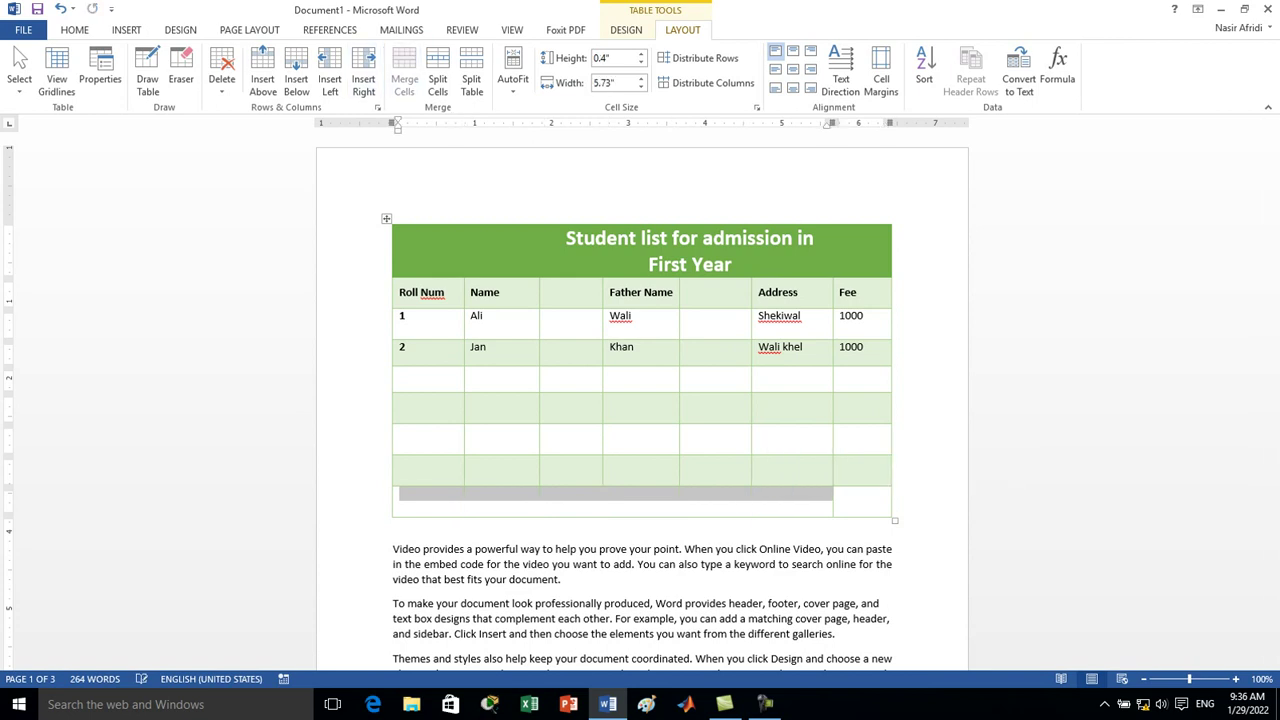
left_click(400, 494)
type("total fee")
key("BackSpace")
key("BackSpace")
key("BackSpace")
type("fee reciv")
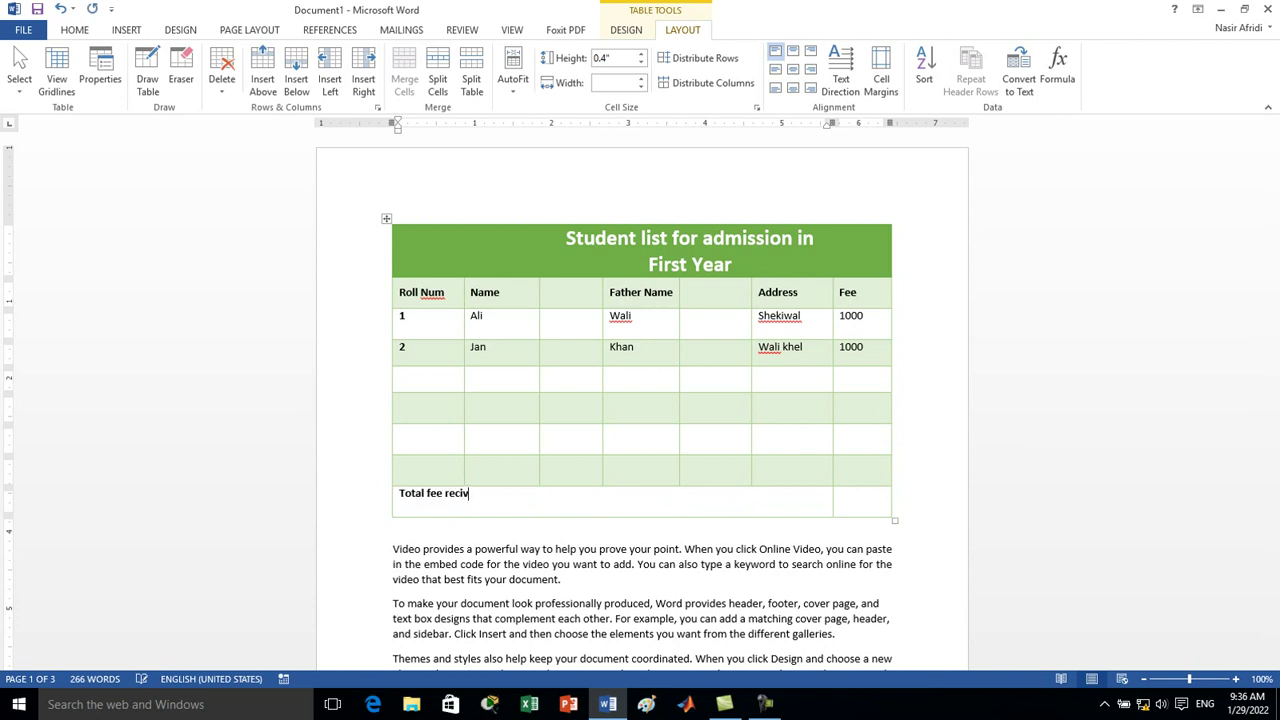
type("ed")
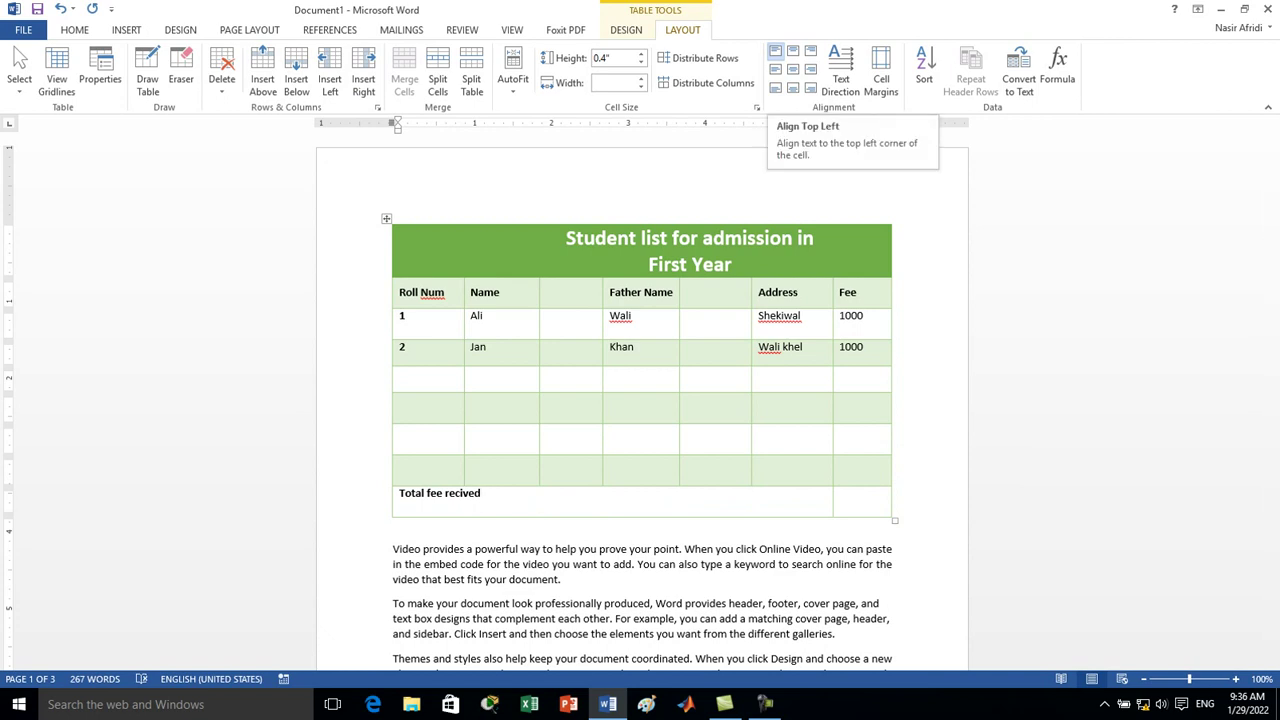
left_click(775, 69)
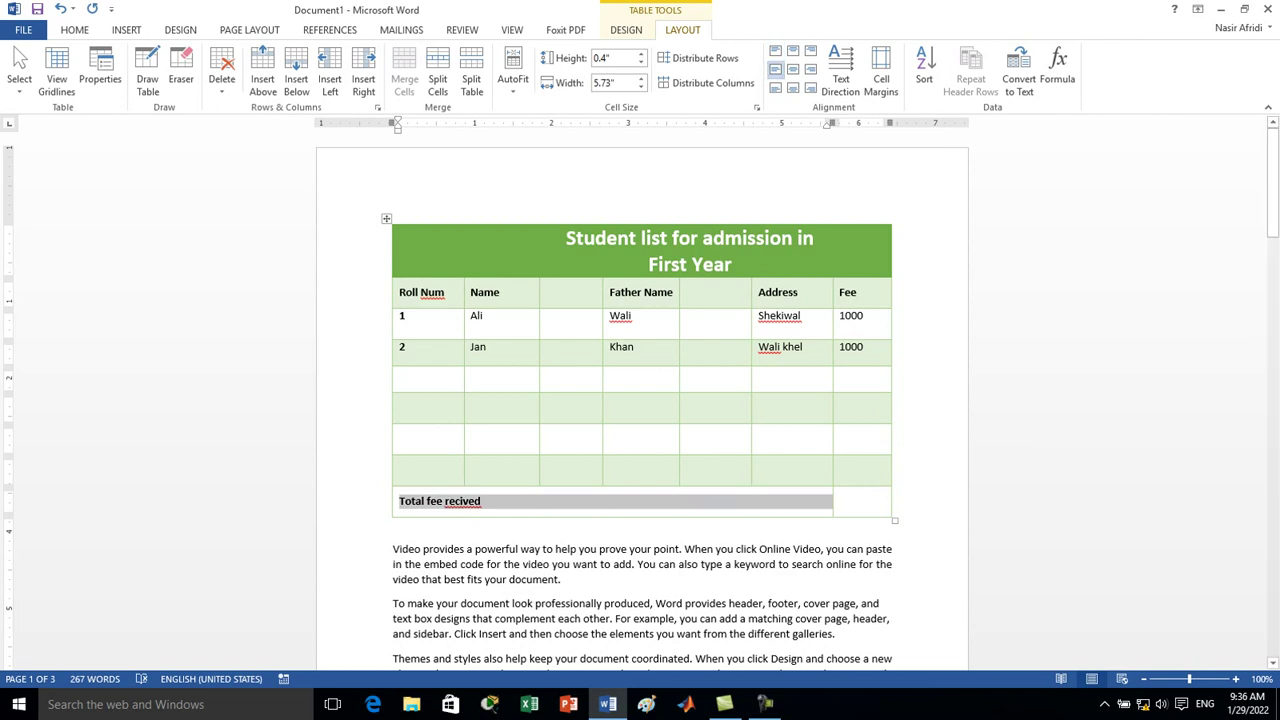
left_click(840, 497)
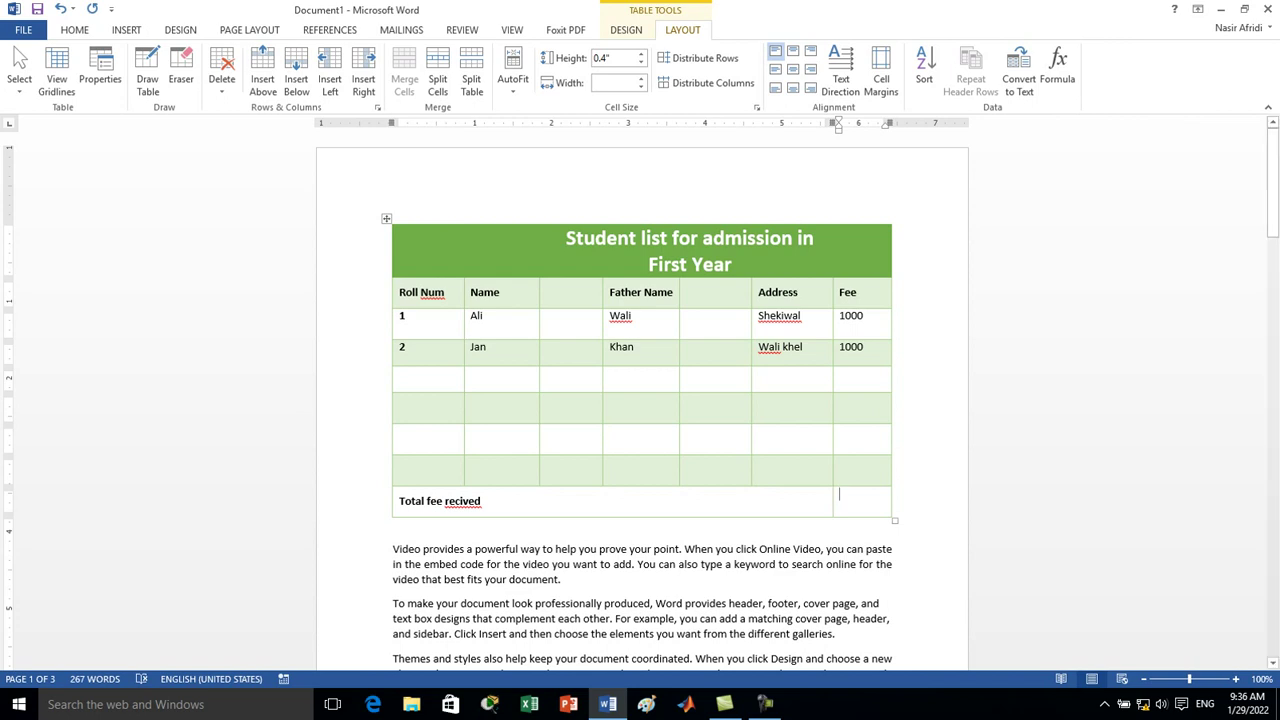
Enter placeholder fees 0000, 0000, 00000 and 00000 in the Fee cells of rows 3 to 6
left_click(842, 373)
type("000")
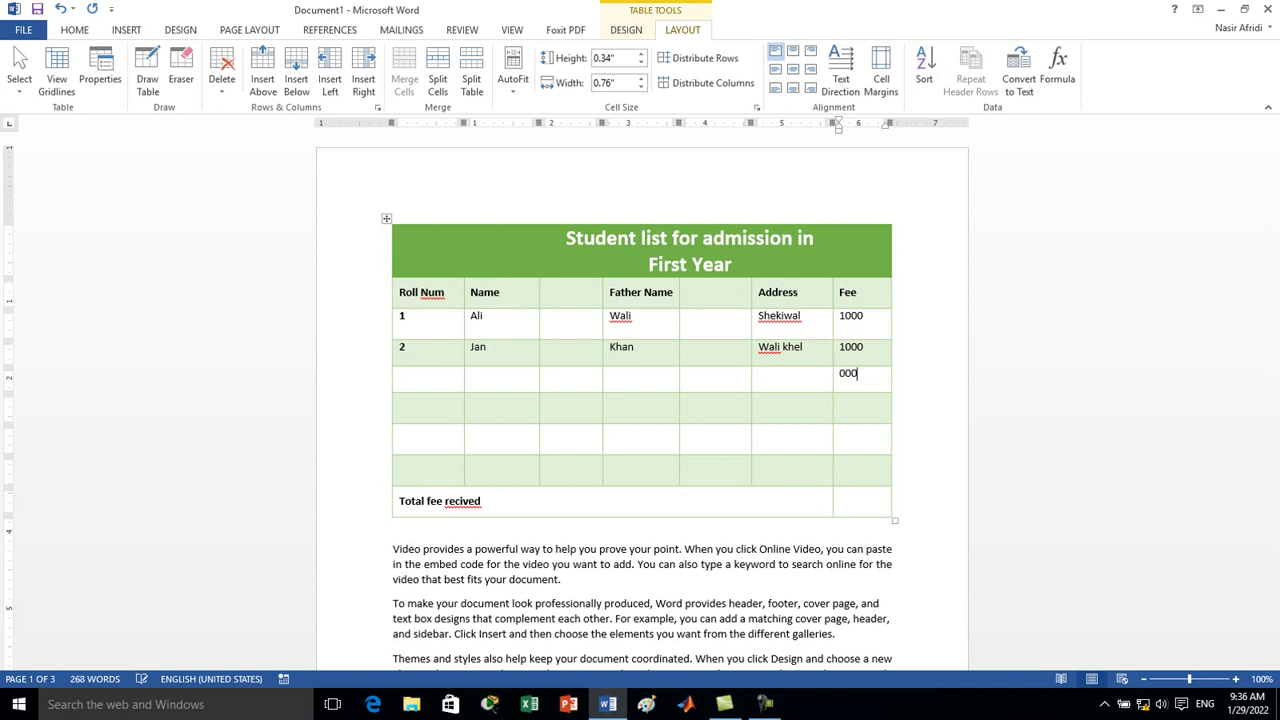
type("0")
left_click(842, 399)
type("0000")
left_click(842, 431)
type("000")
left_click(845, 462)
type("00000")
left_click(862, 431)
type("00")
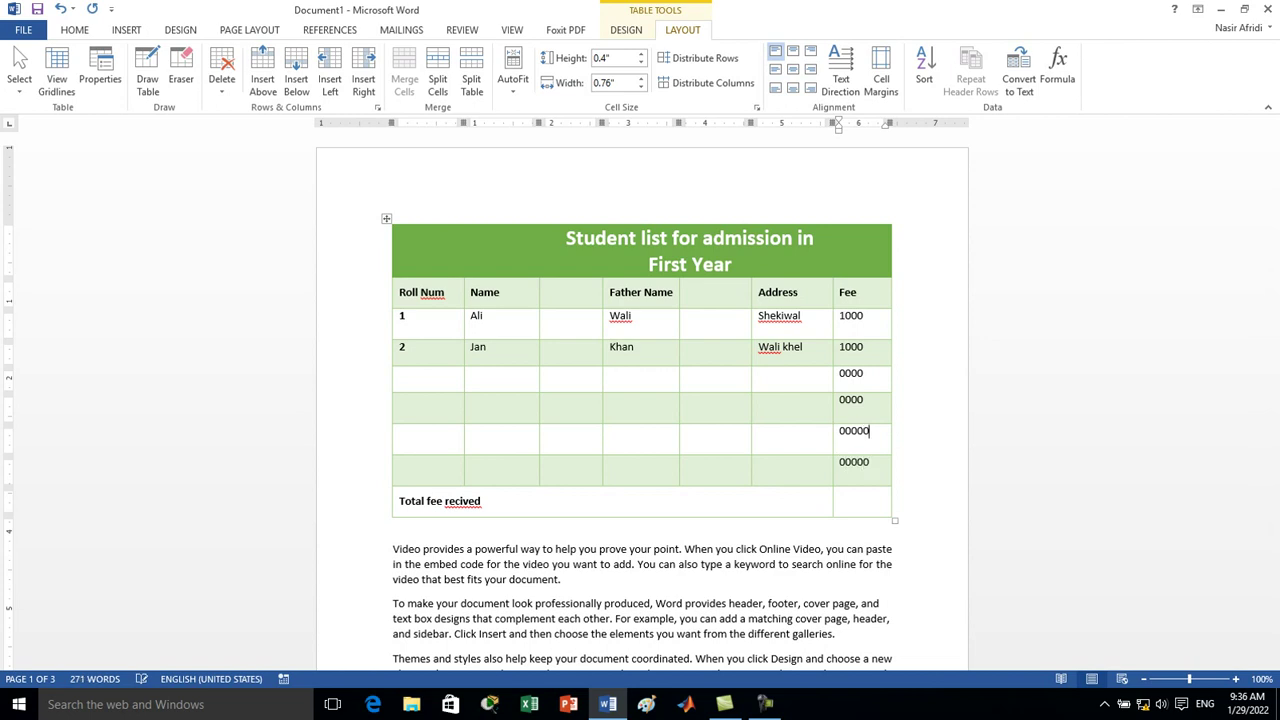
left_click(393, 525)
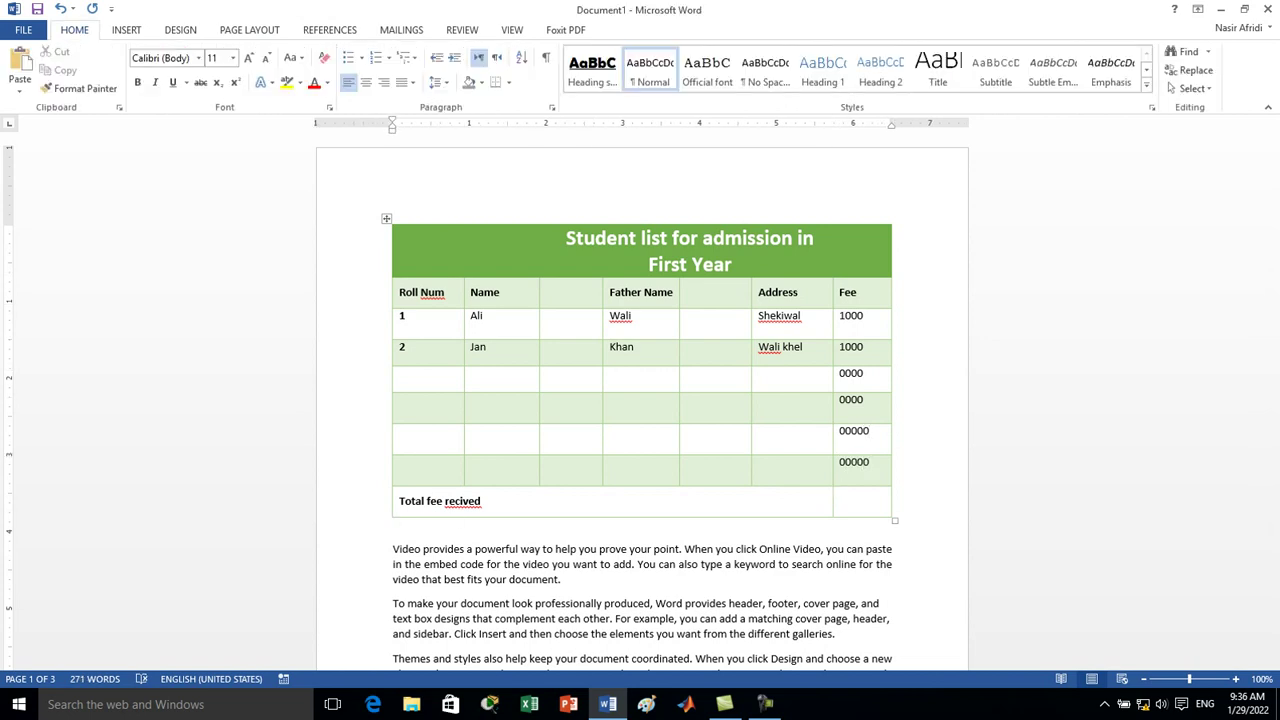
left_click(850, 501)
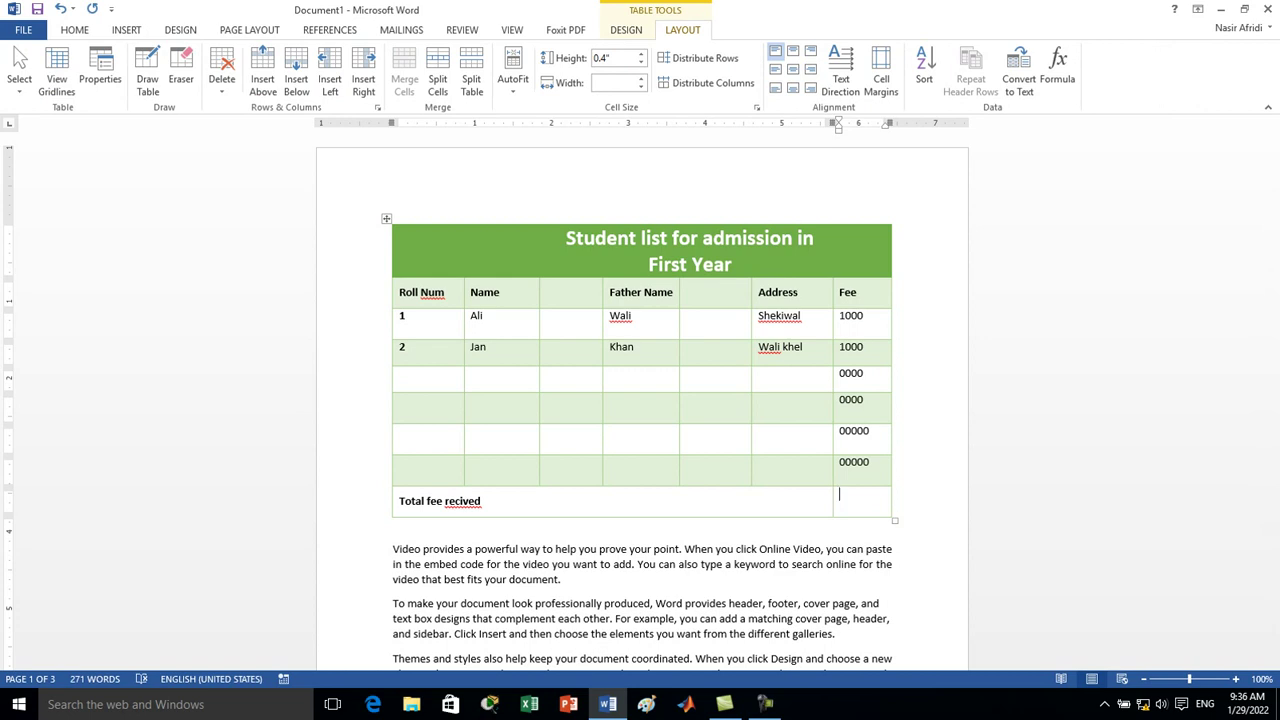
Insert a =SUM(ABOVE) formula in the Total fee cell, giving 2000
left_click(1057, 70)
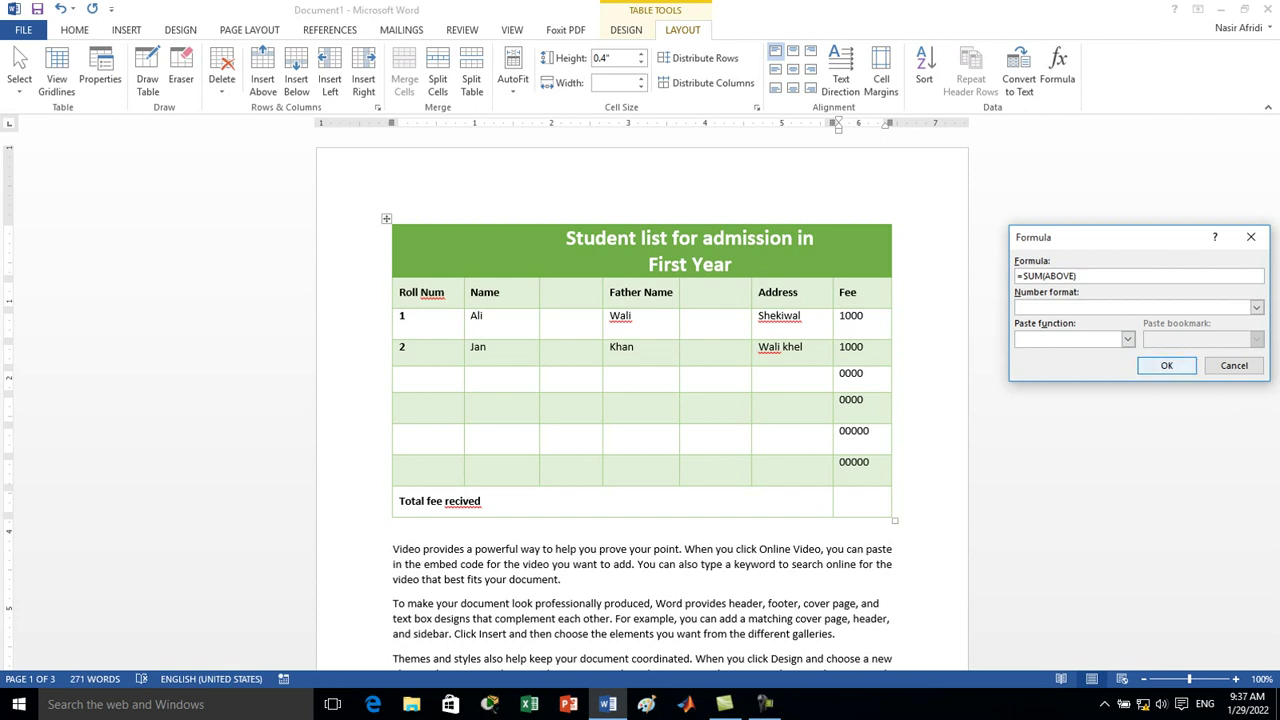
key("Return")
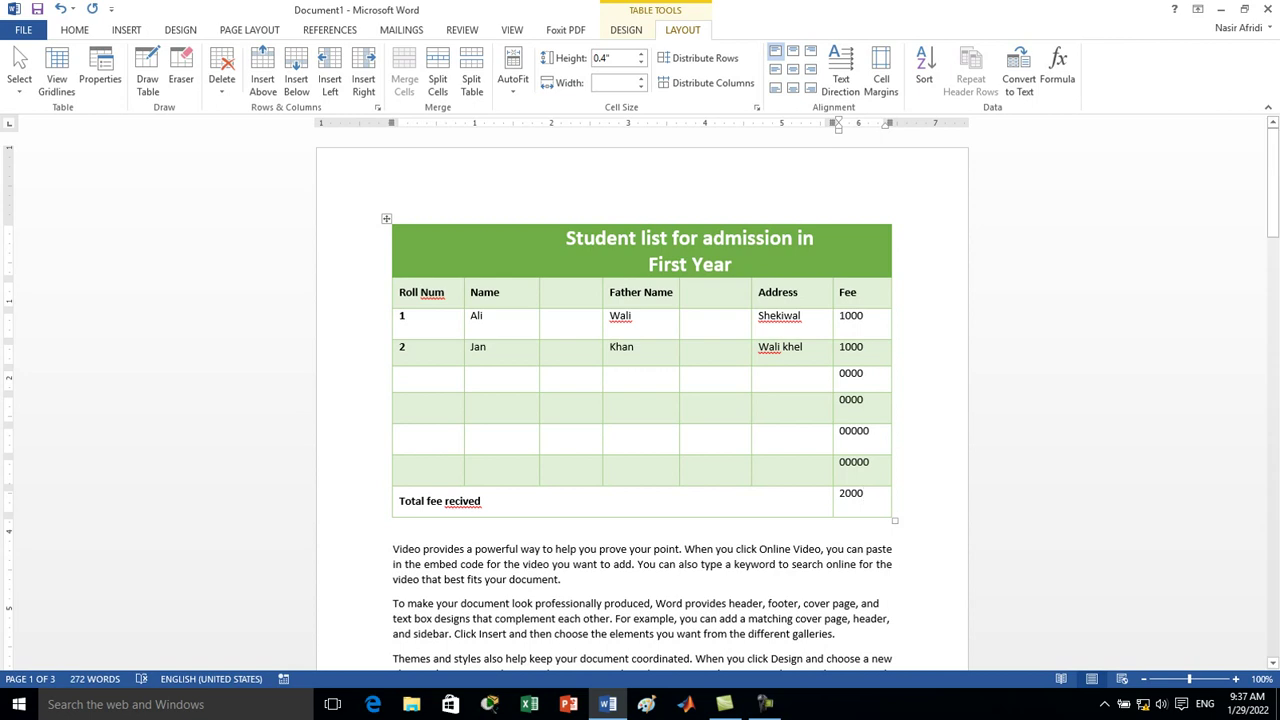
Type 1000, 10000, 1101, 10101 and 11101 across row 6's middle cells
left_click_drag(800, 461, 480, 461)
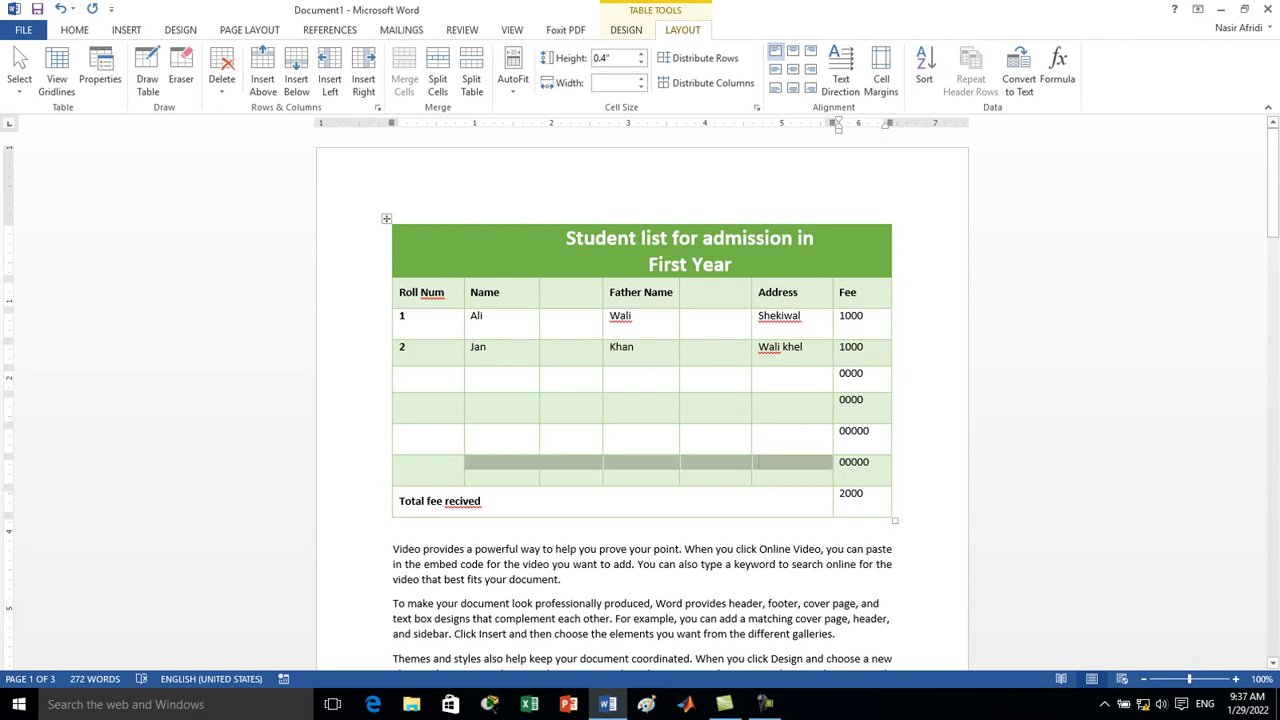
left_click(472, 461)
type("1000")
left_click(546, 461)
type("10000")
left_click(612, 461)
type("1101")
left_click(688, 461)
type("10101")
left_click(760, 461)
type("11010")
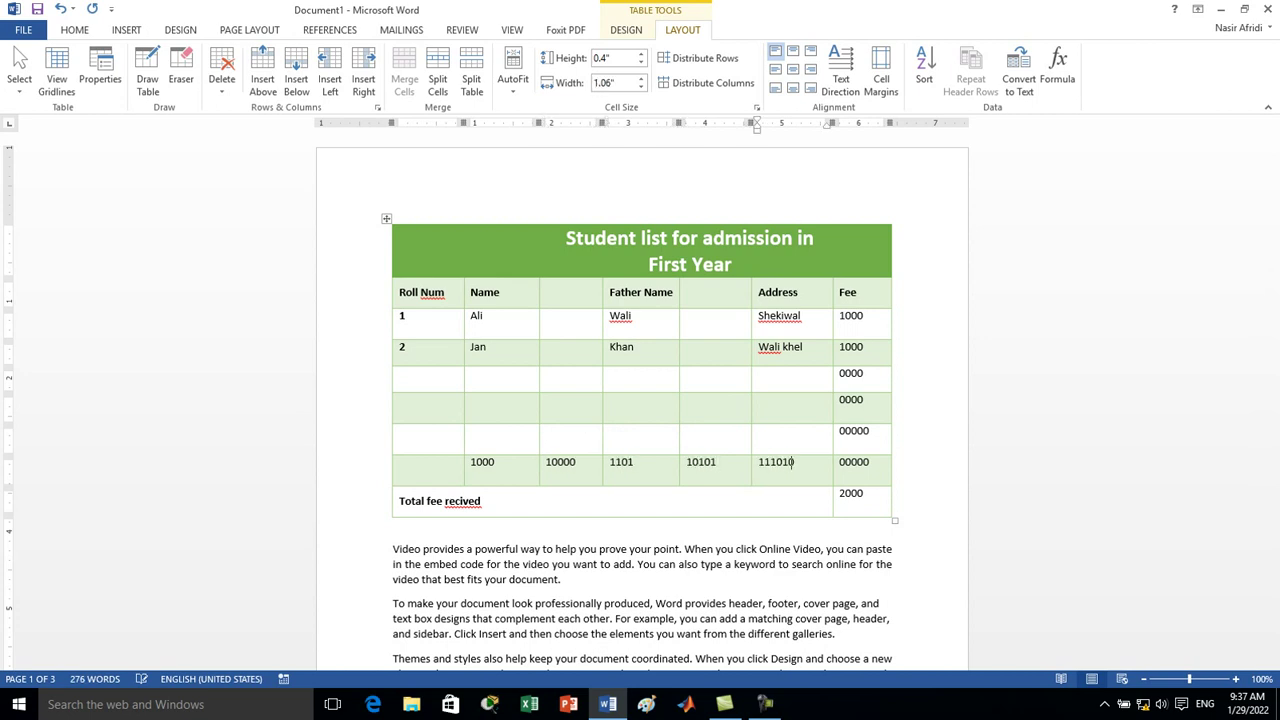
key("BackSpace")
Put a =SUM(LEFT) formula in row 6's Fee cell, giving 33303
left_click(869, 462)
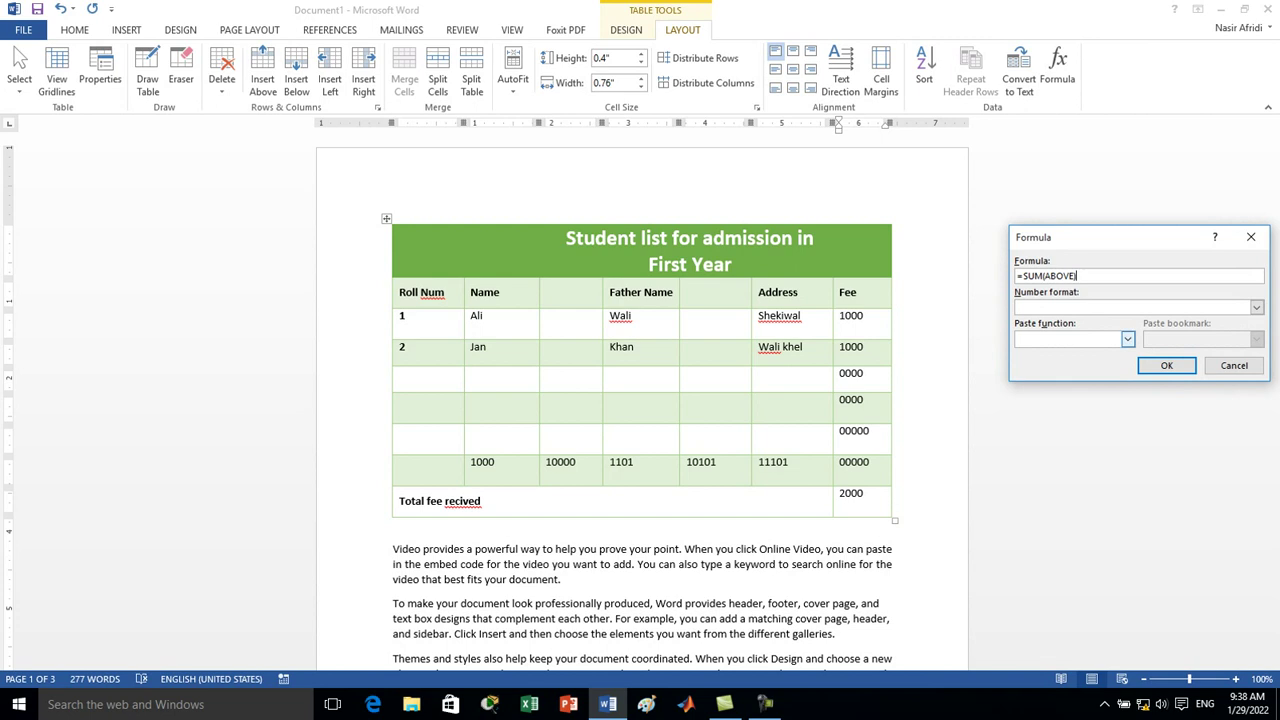
left_click(1127, 339)
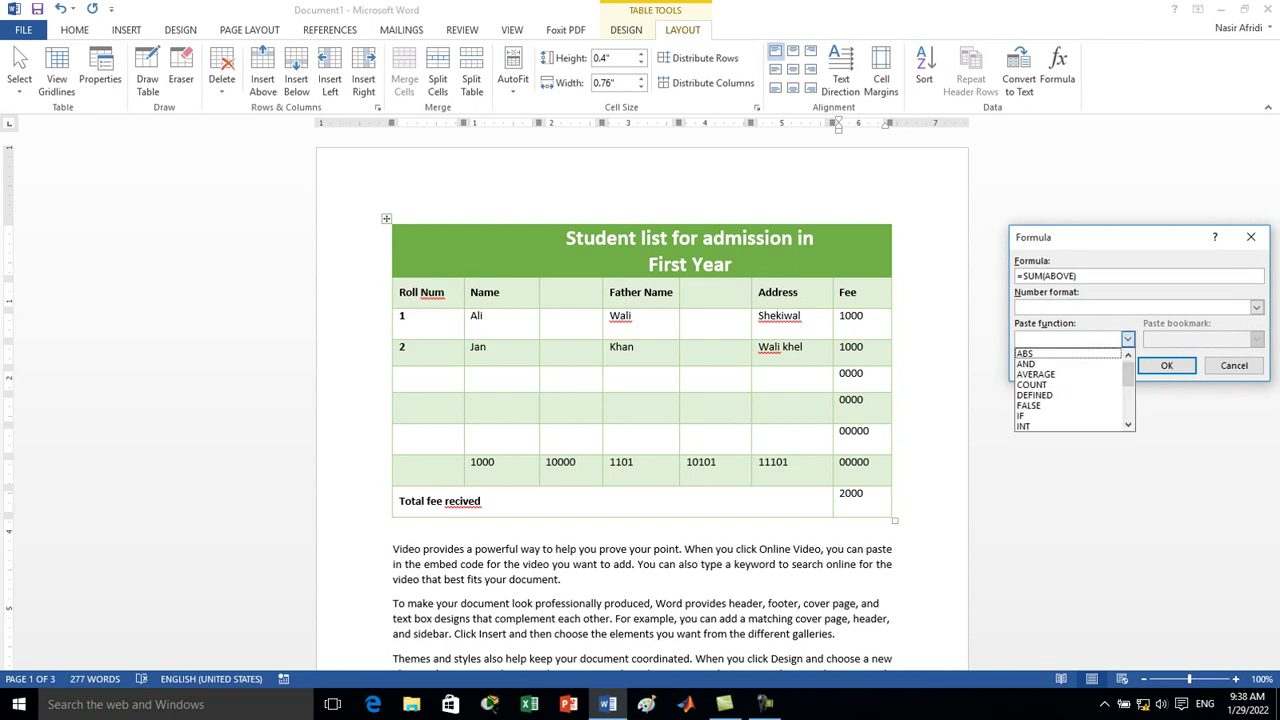
mouse_move(1127, 365)
left_mouse_down()
mouse_move(1127, 399)
mouse_move(1127, 372)
left_mouse_up()
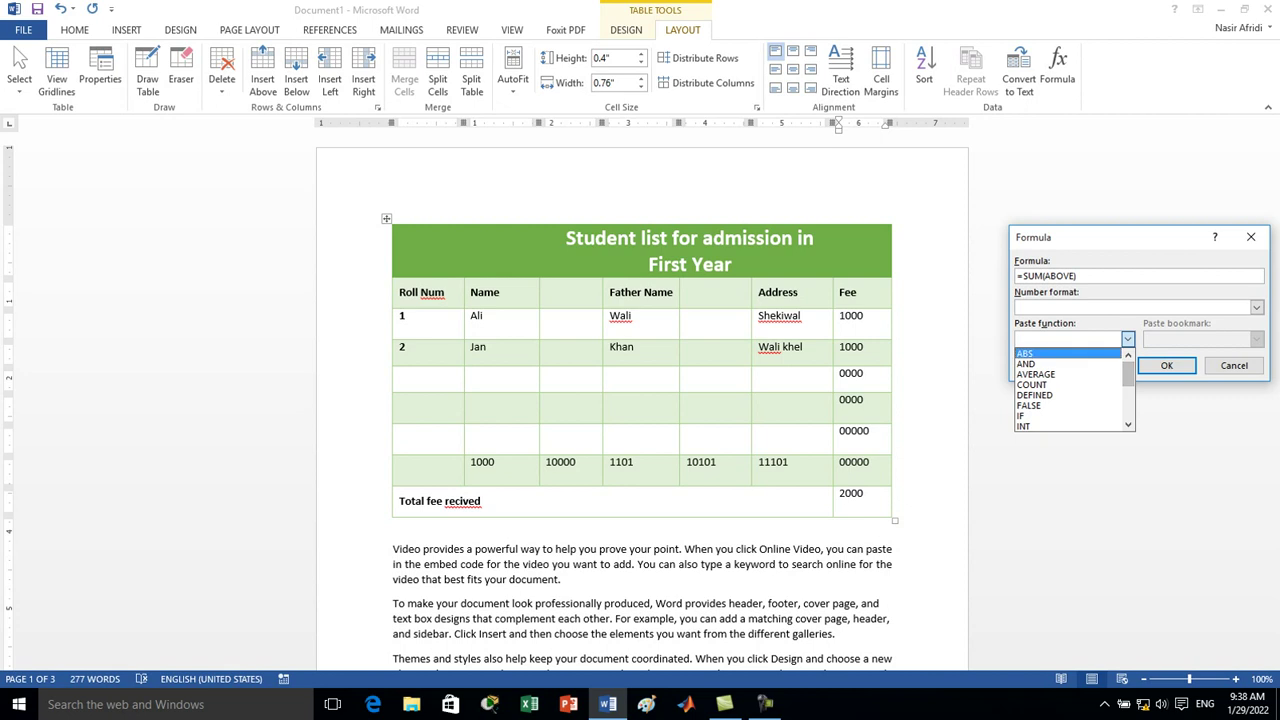
left_click(1075, 276)
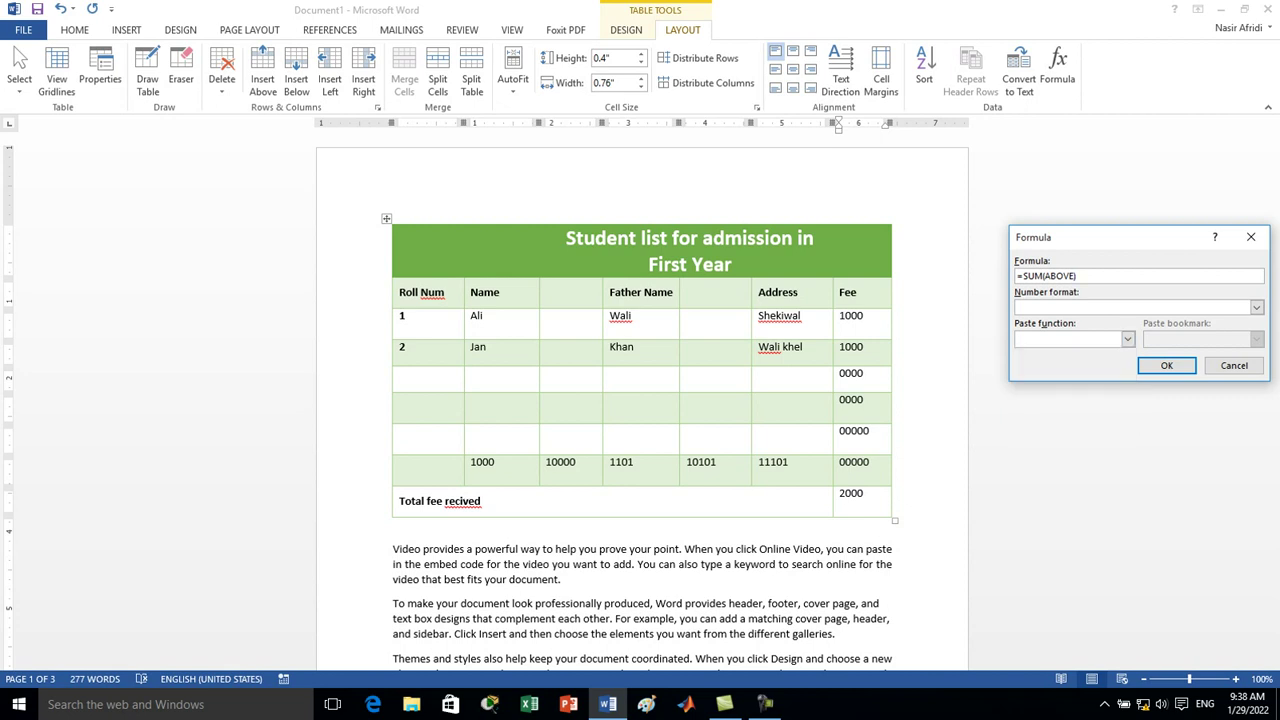
key("BackSpace")
key("BackSpace")
key("BackSpace")
key("BackSpace")
key("BackSpace")
key("BackSpace")
type("LEFT")
left_click(1166, 365)
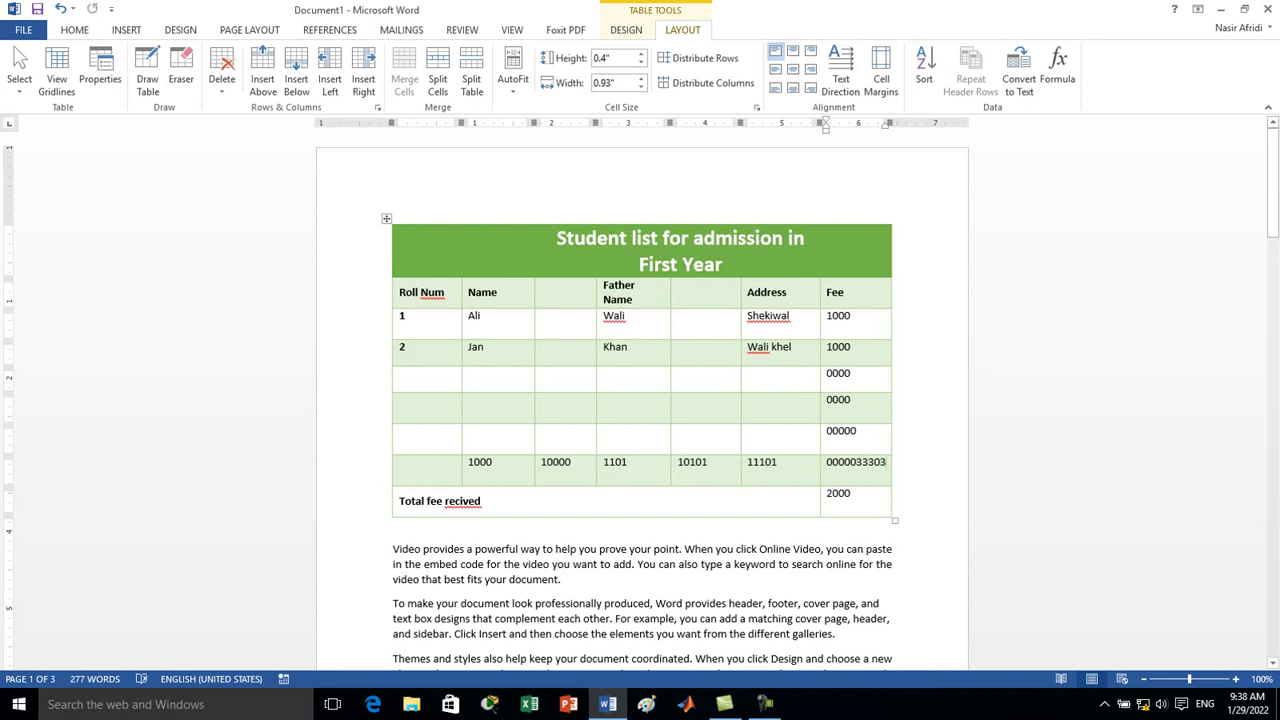
left_click_drag(887, 462, 856, 462)
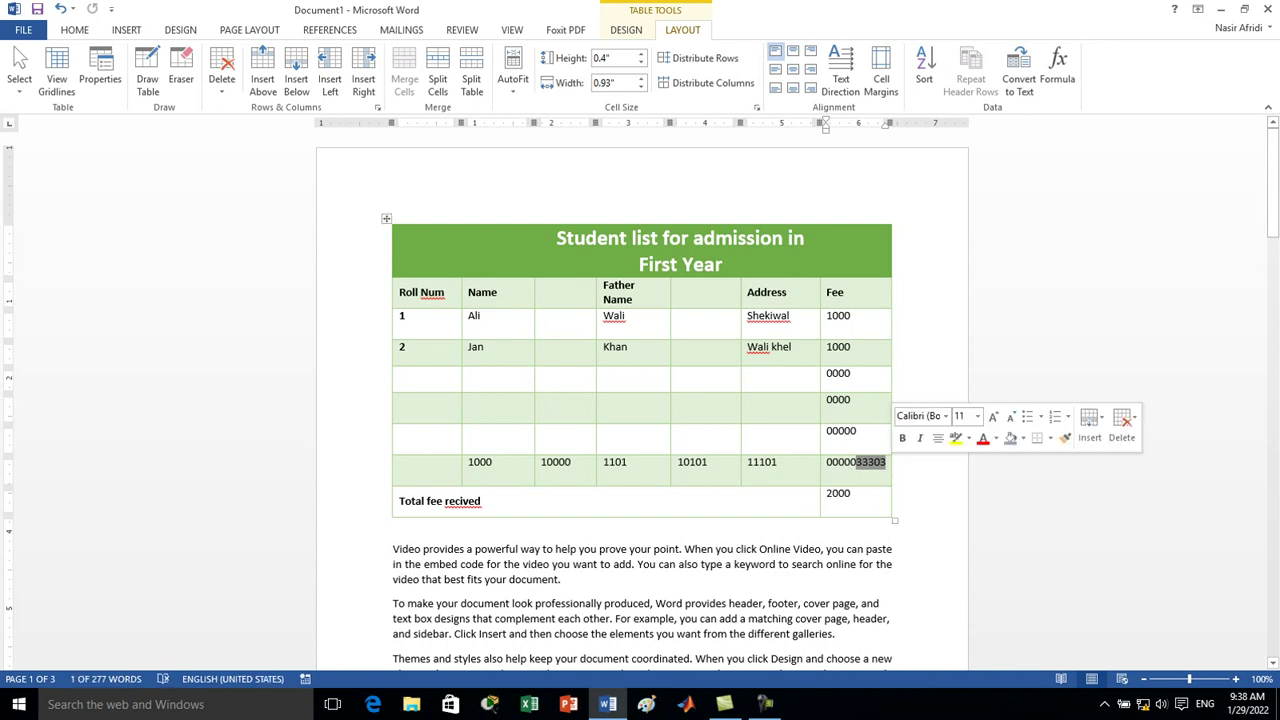
Type 1010 into each of row 4's cells from the column after Name through Address
left_click(468, 400)
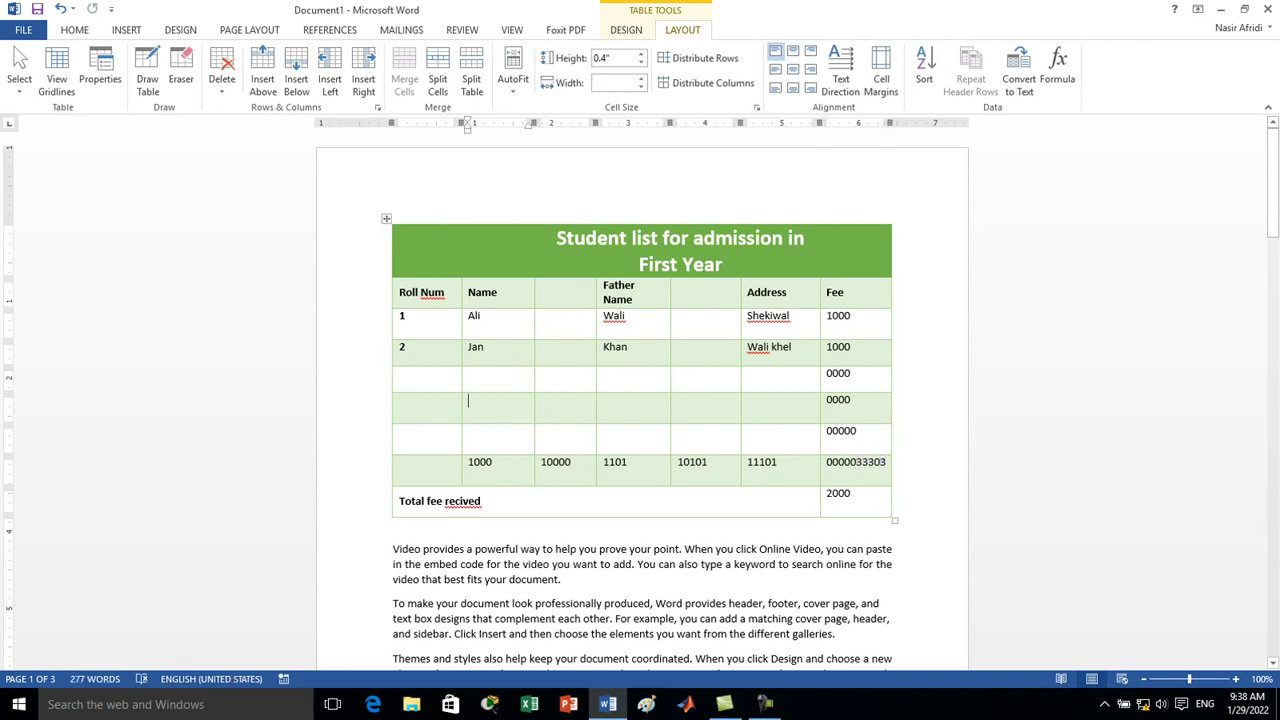
left_click(541, 400)
type("1010")
key("Tab")
type("1010")
key("Tab")
type("1010")
key("Tab")
type("10101")
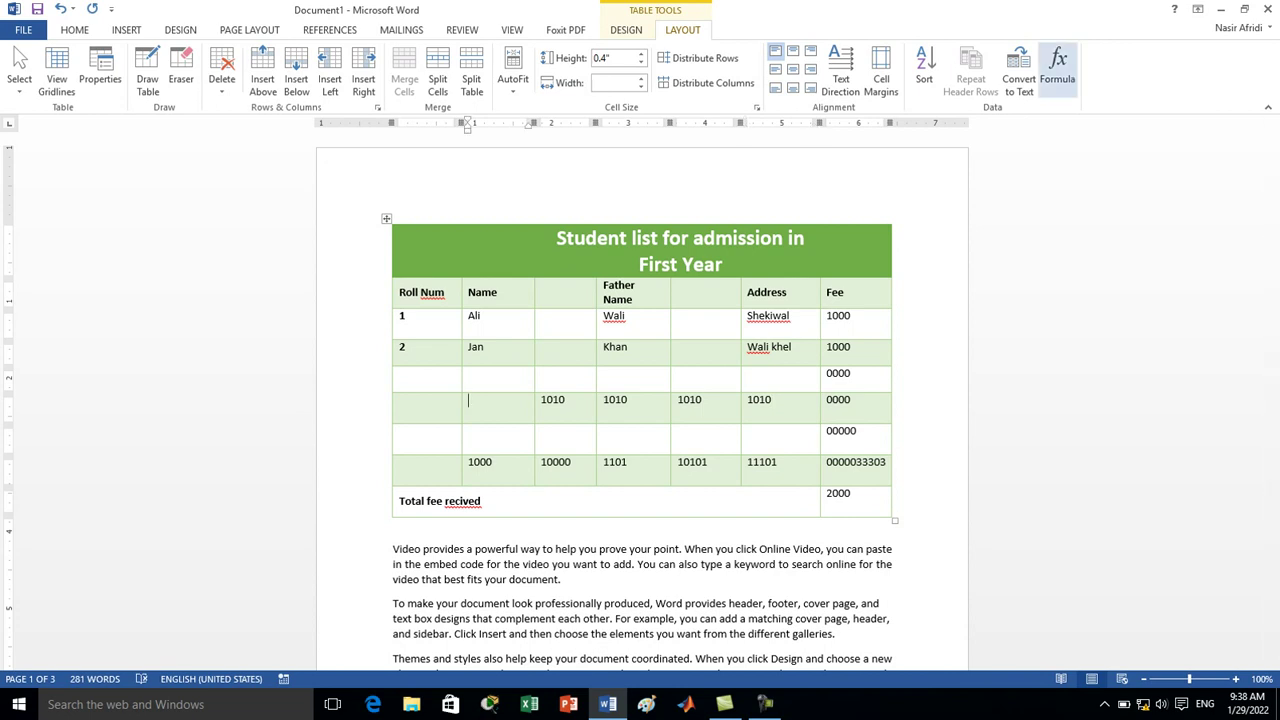
Put a =SUM(RIGHT) formula in row 4's Name cell, giving 4040
left_click(1057, 68)
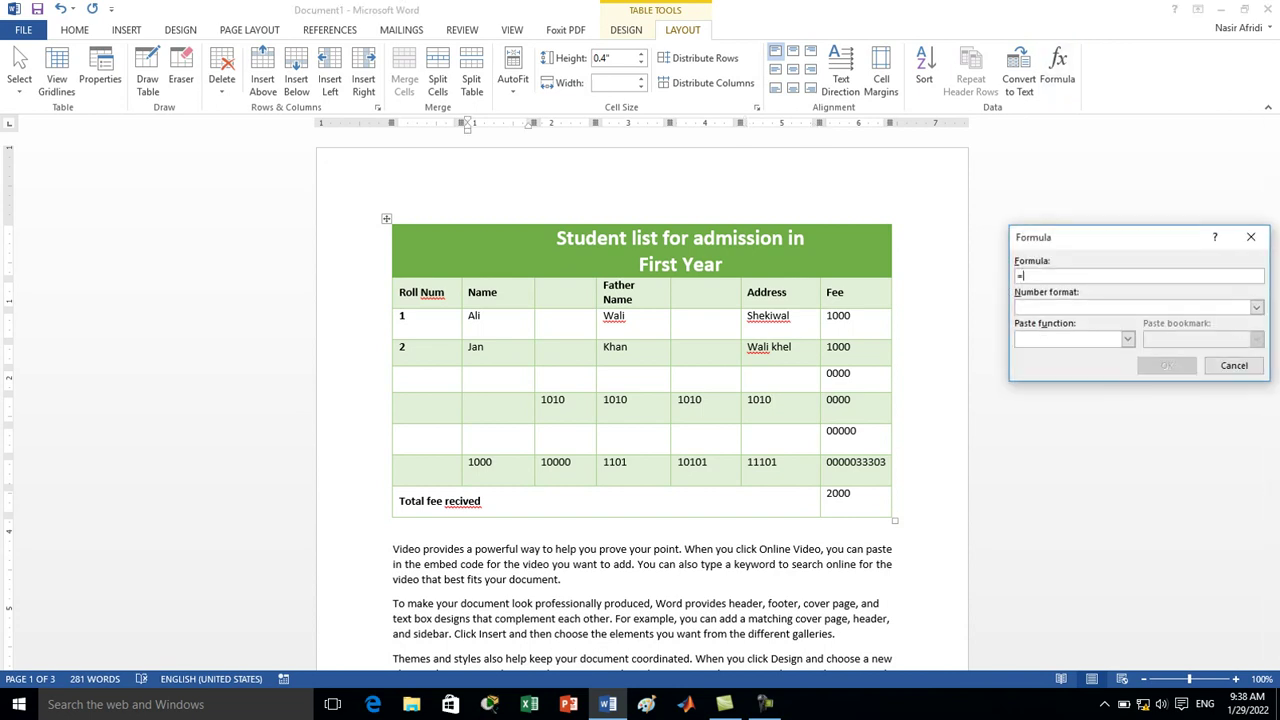
type("SUM")
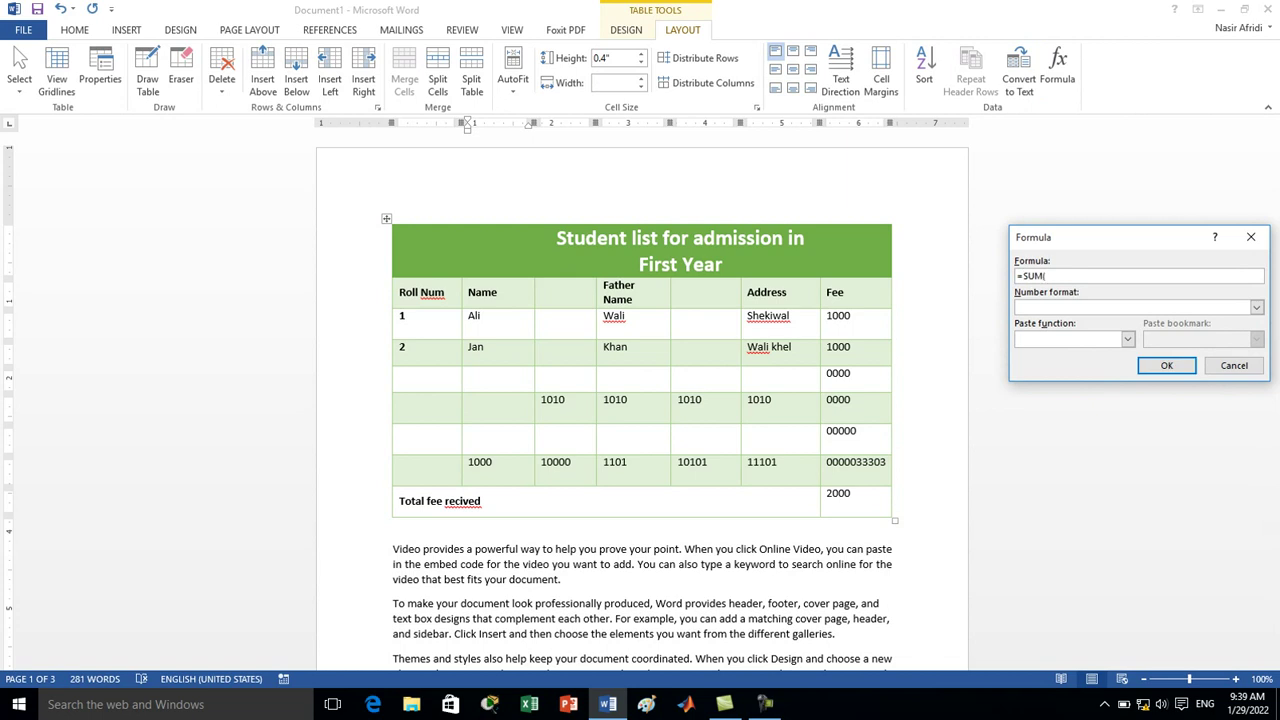
type("(RIGHT")
type(")")
key("Return")
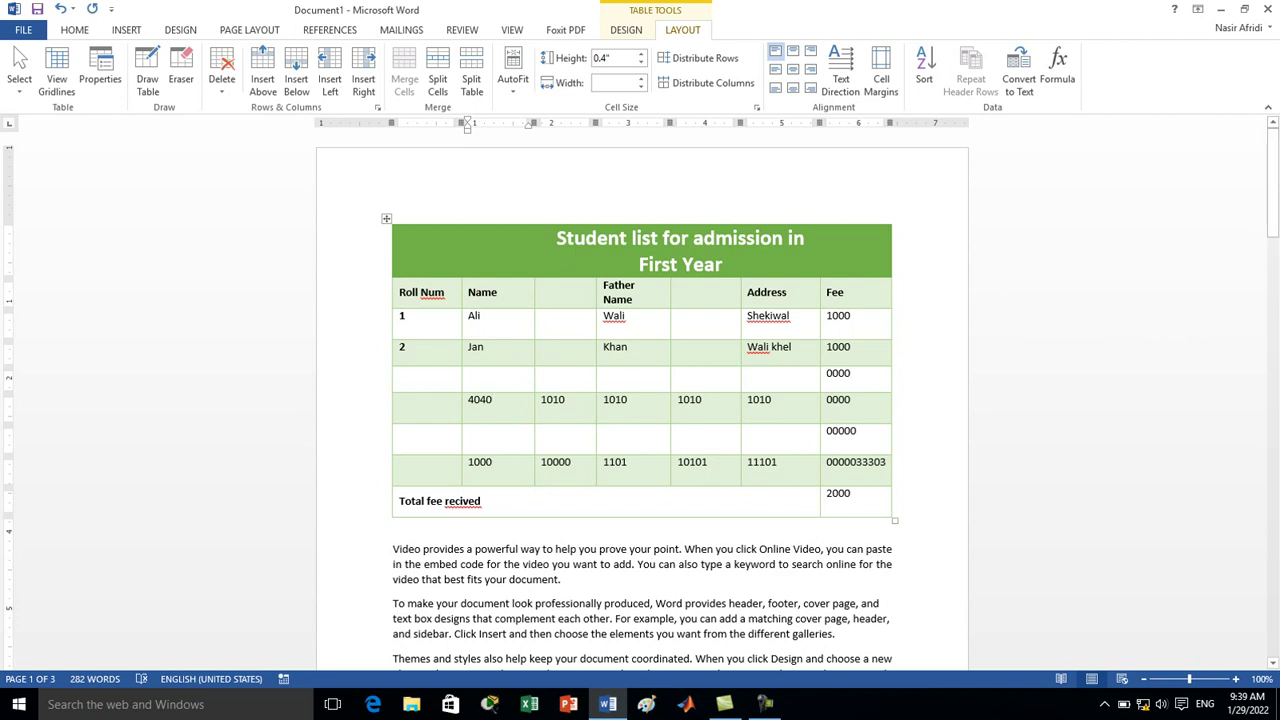
Insert a column right of Fee and enter 2000 and 3200 in its first cells
left_click(844, 292)
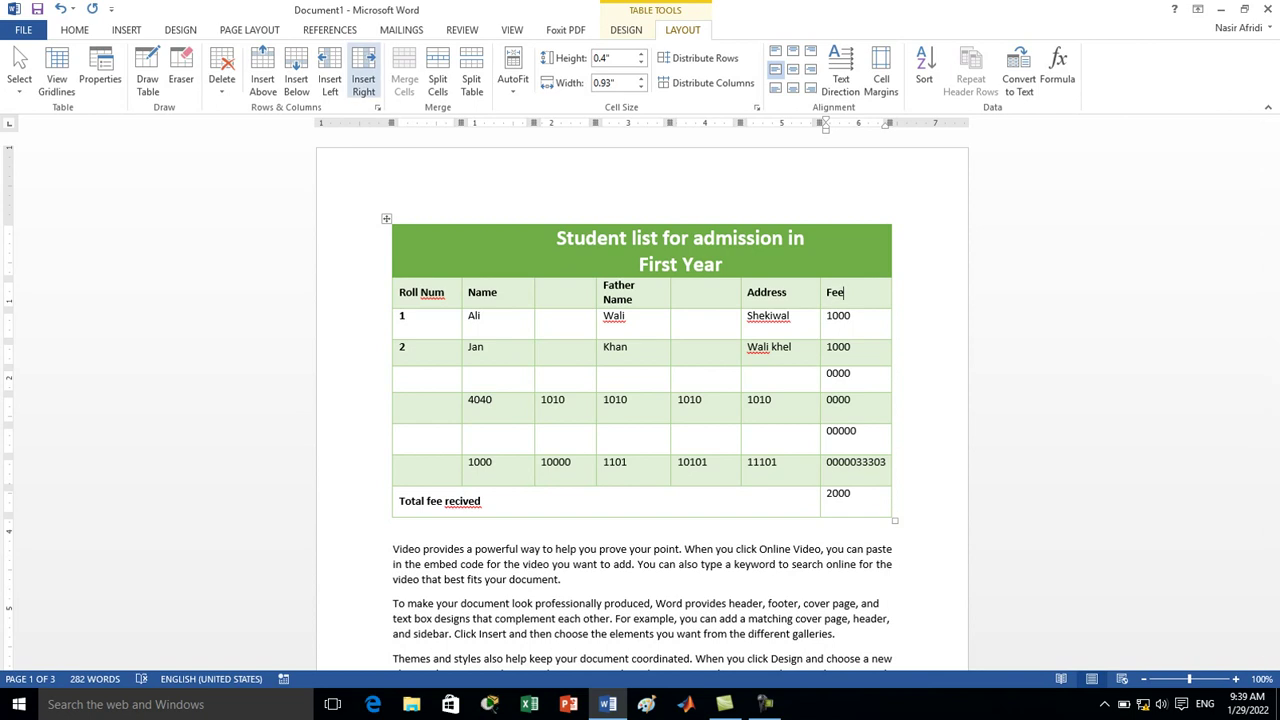
left_click(363, 78)
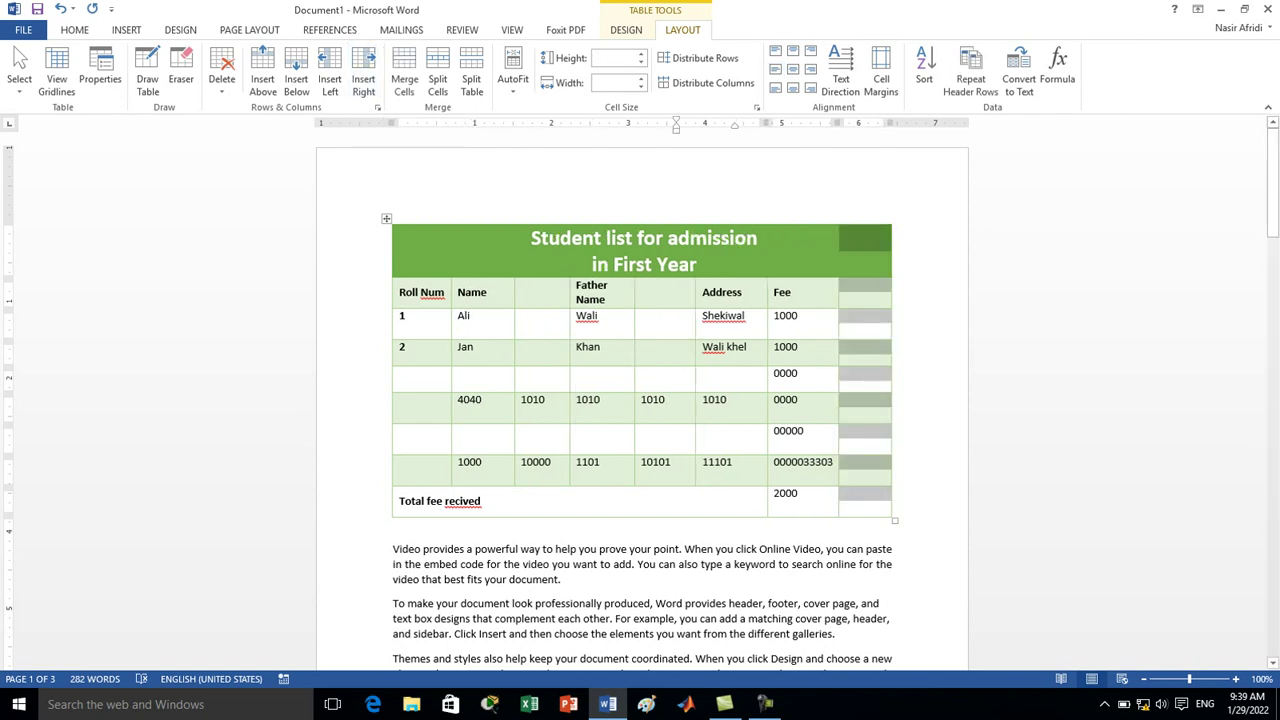
left_click(856, 288)
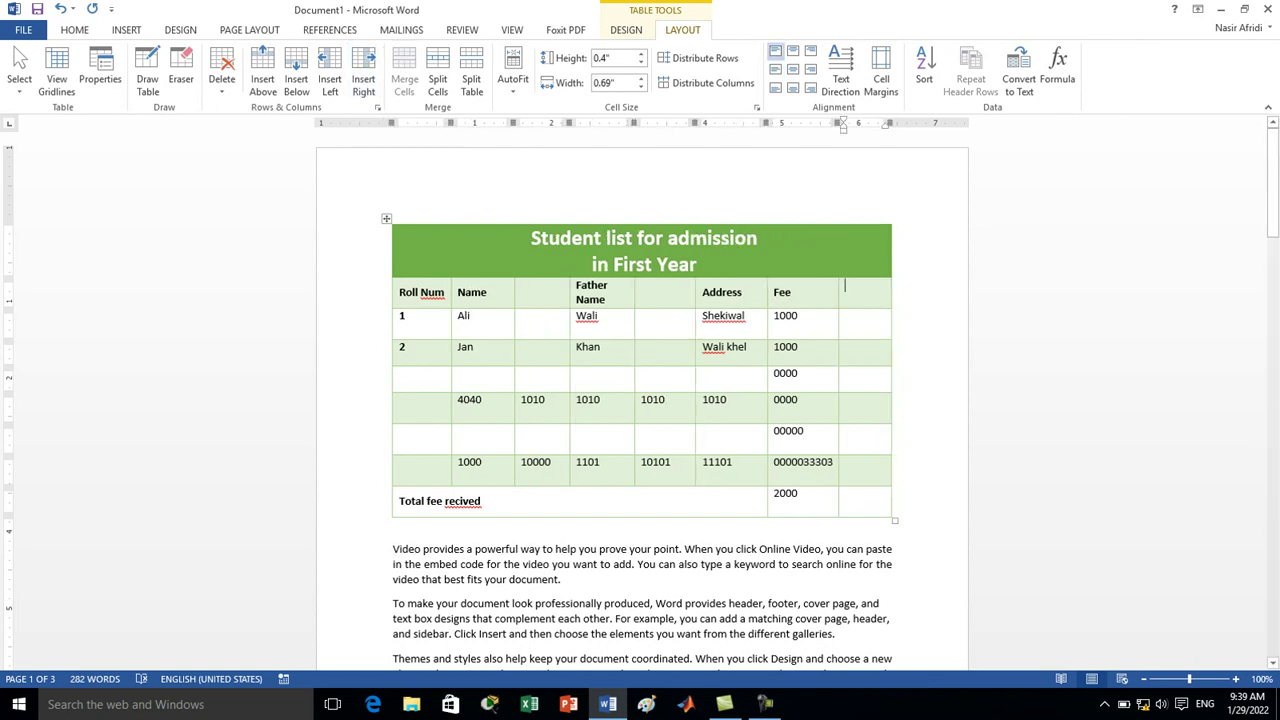
type("SUM")
key("BackSpace")
key("BackSpace")
key("BackSpace")
type("2000")
key("Tab")
type("200")
key("BackSpace")
key("BackSpace")
key("BackSpace")
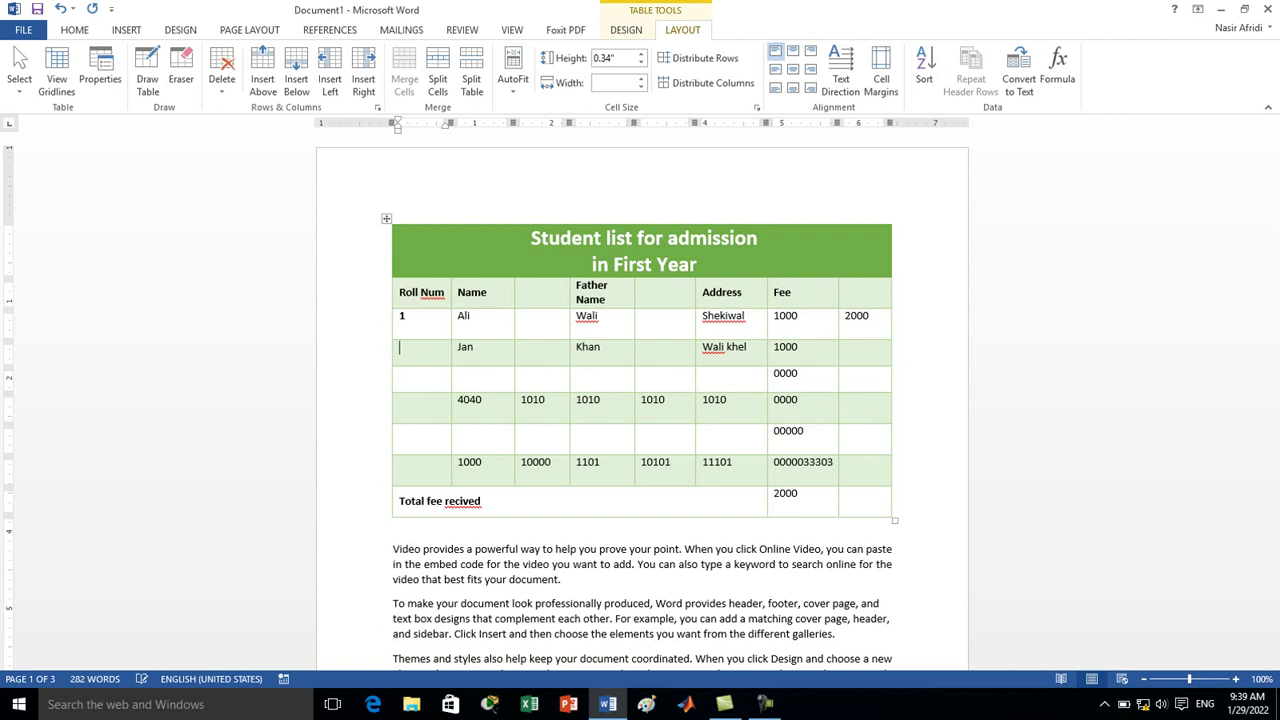
left_click(856, 347)
type("3200")
key("BackSpace")
type("0")
Fill the rest of the new column with 4000, 3300, 2000, 2020, and 2000 in the Total row
left_click(856, 373)
type("4000")
left_click(856, 399)
type("3300")
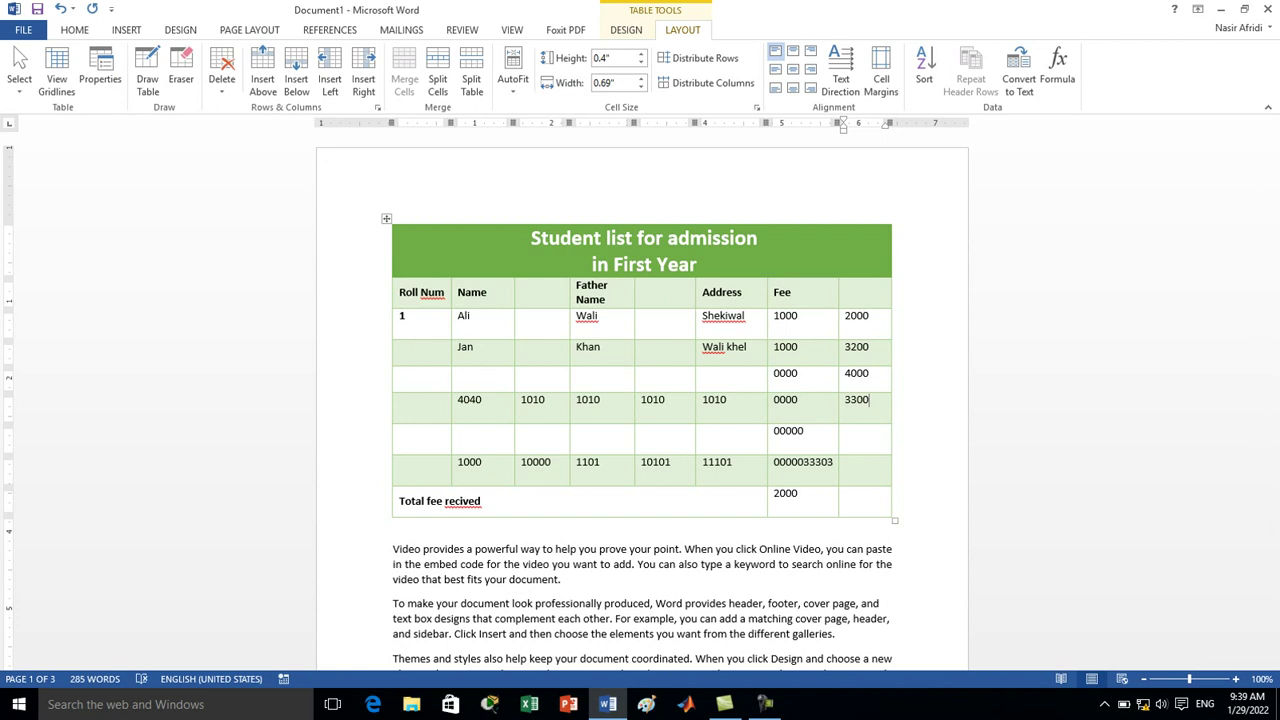
left_click(856, 430)
type("2000")
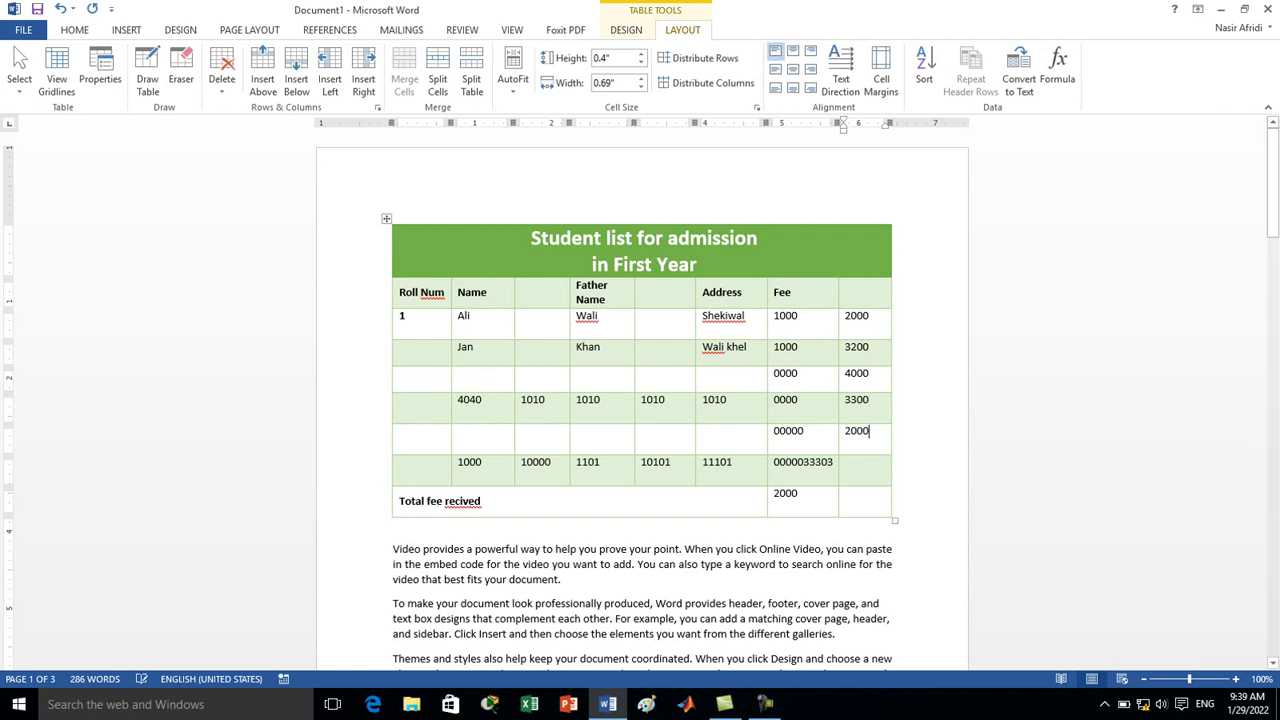
type("2020")
left_click(856, 493)
type("2000")
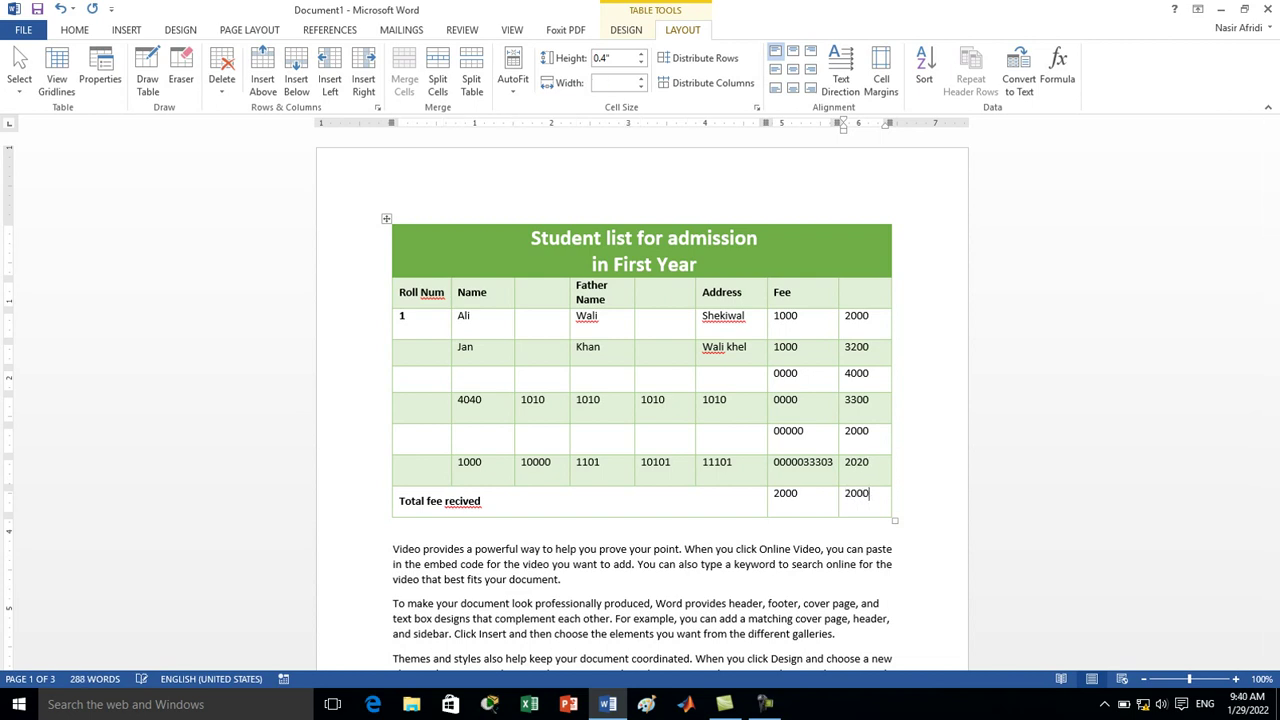
left_click(848, 288)
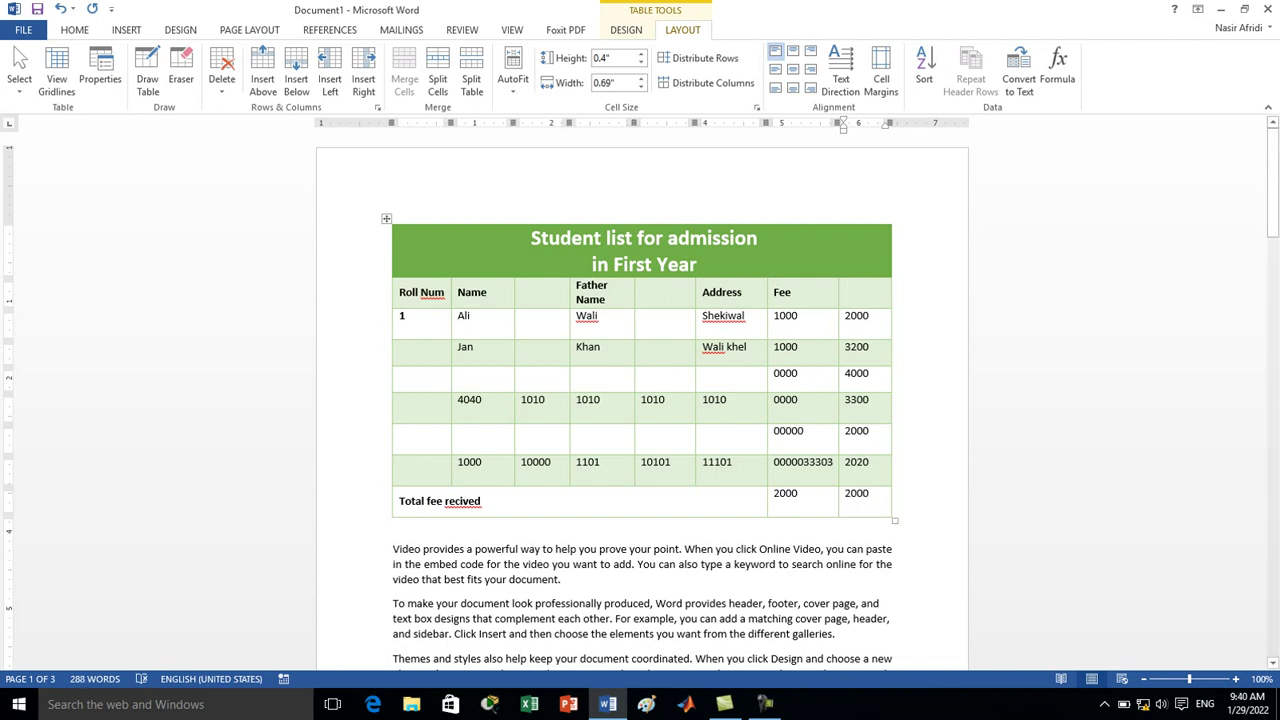
Change the last column's top-cell formula from =SUM(ABOVE) to =SUM(BELOW), showing 18520
left_click(1058, 70)
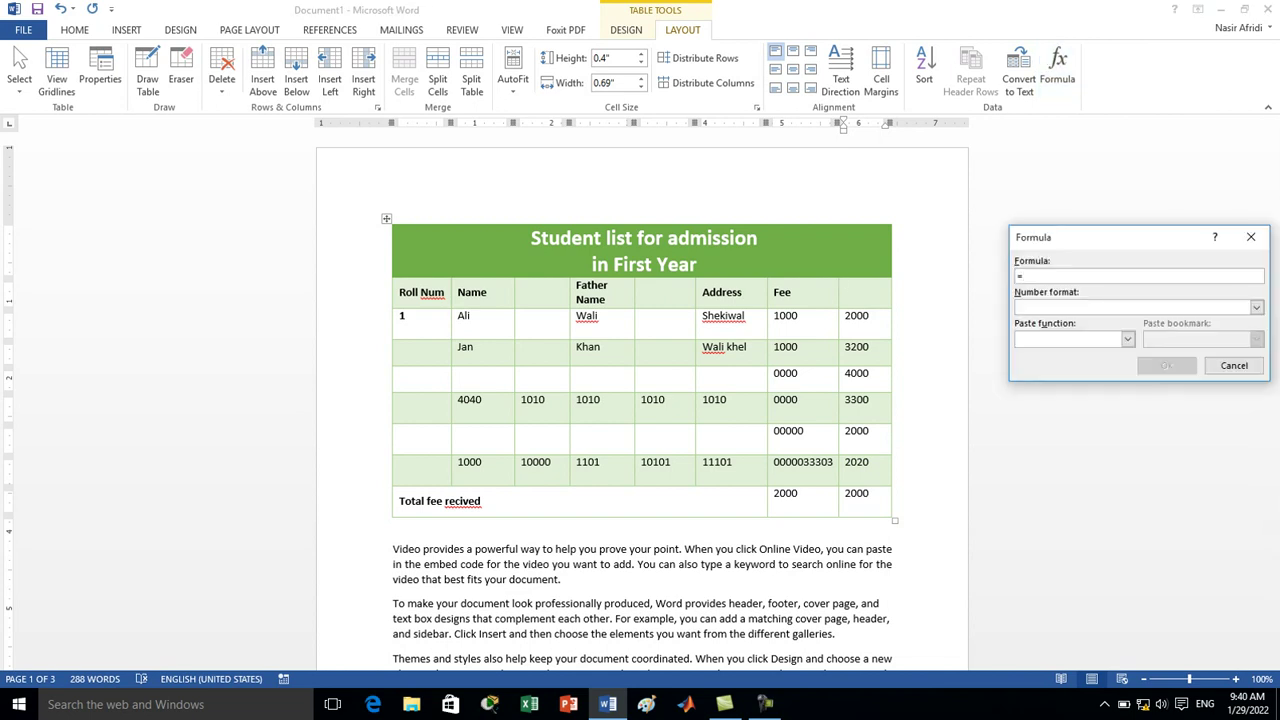
type("SUM")
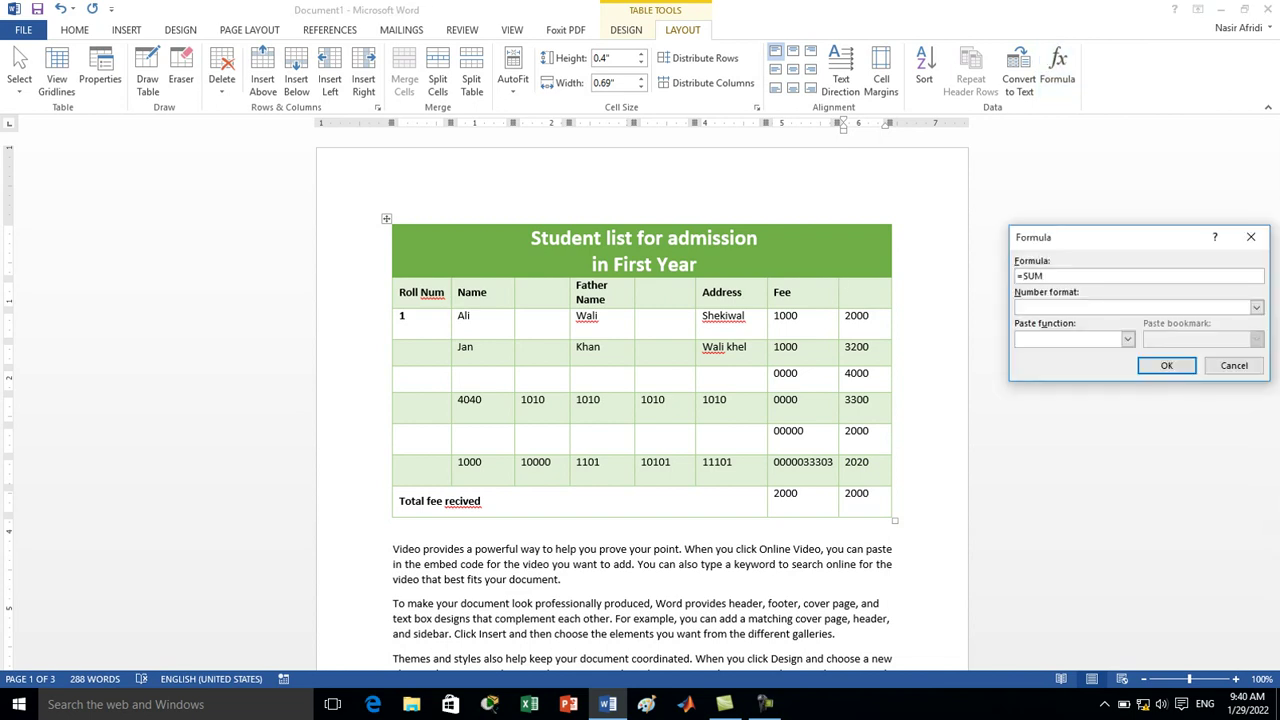
type("(ABOVE)")
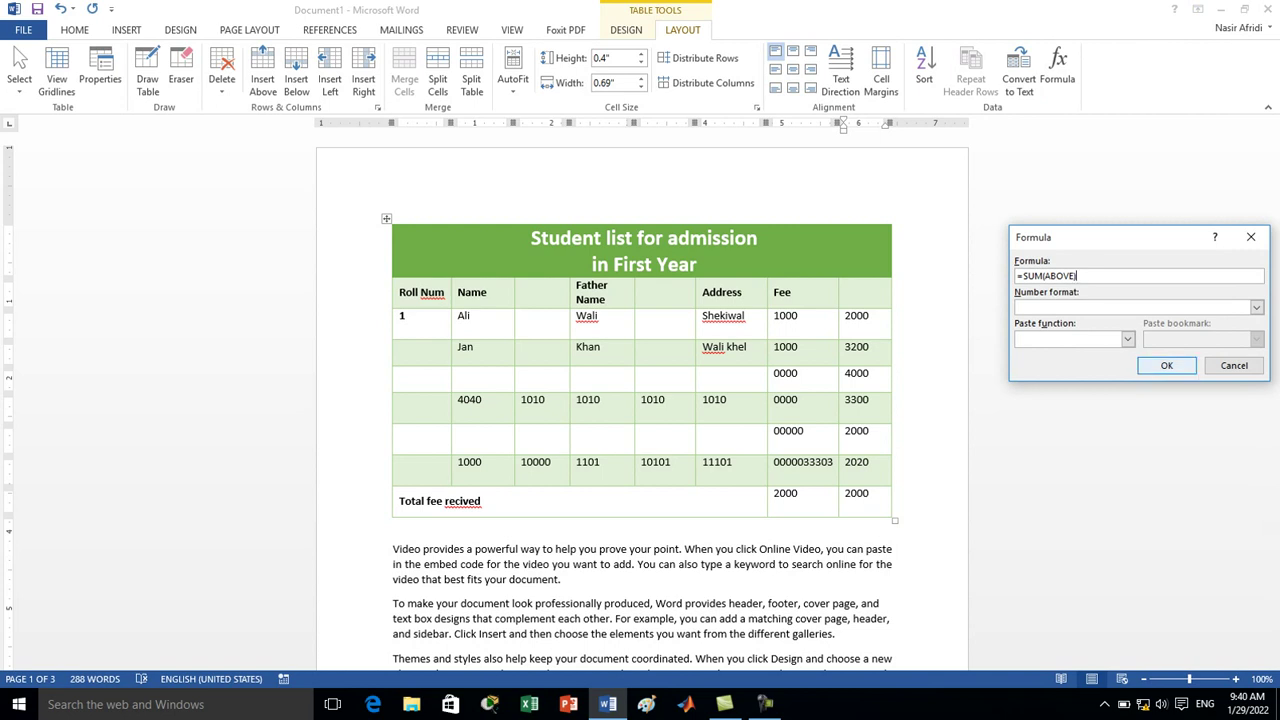
key("Return")
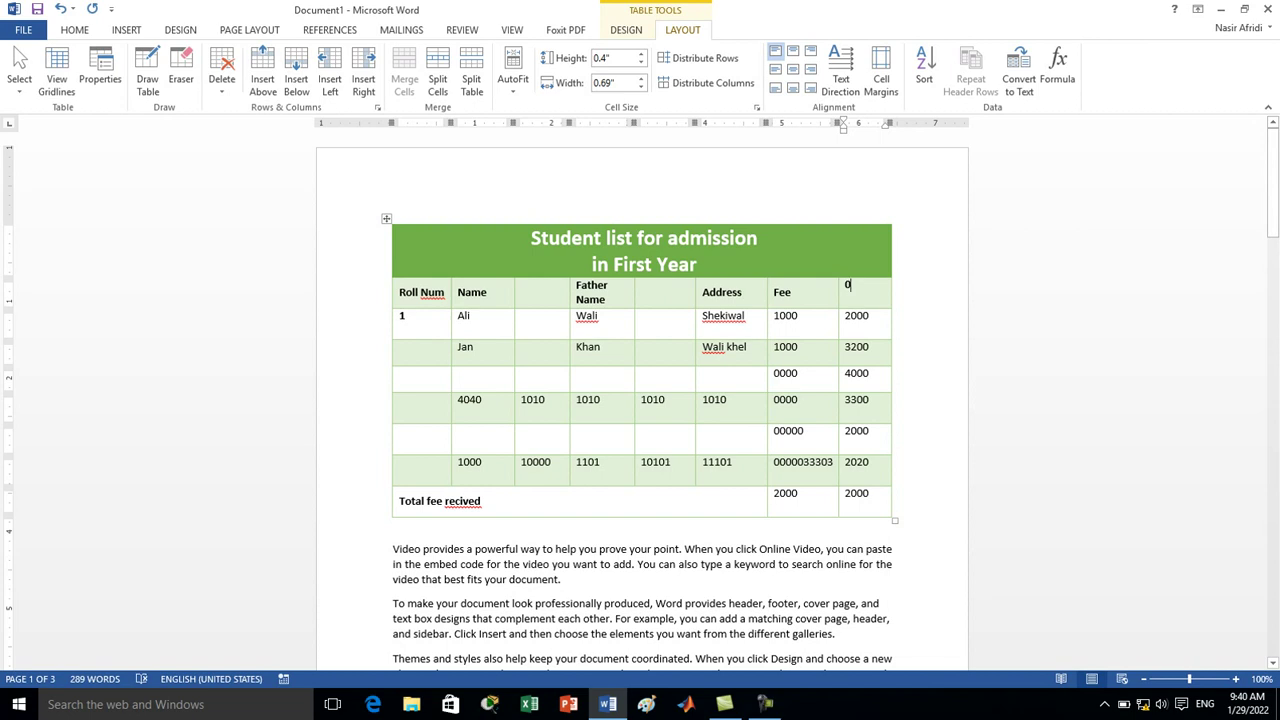
double_click(847, 285)
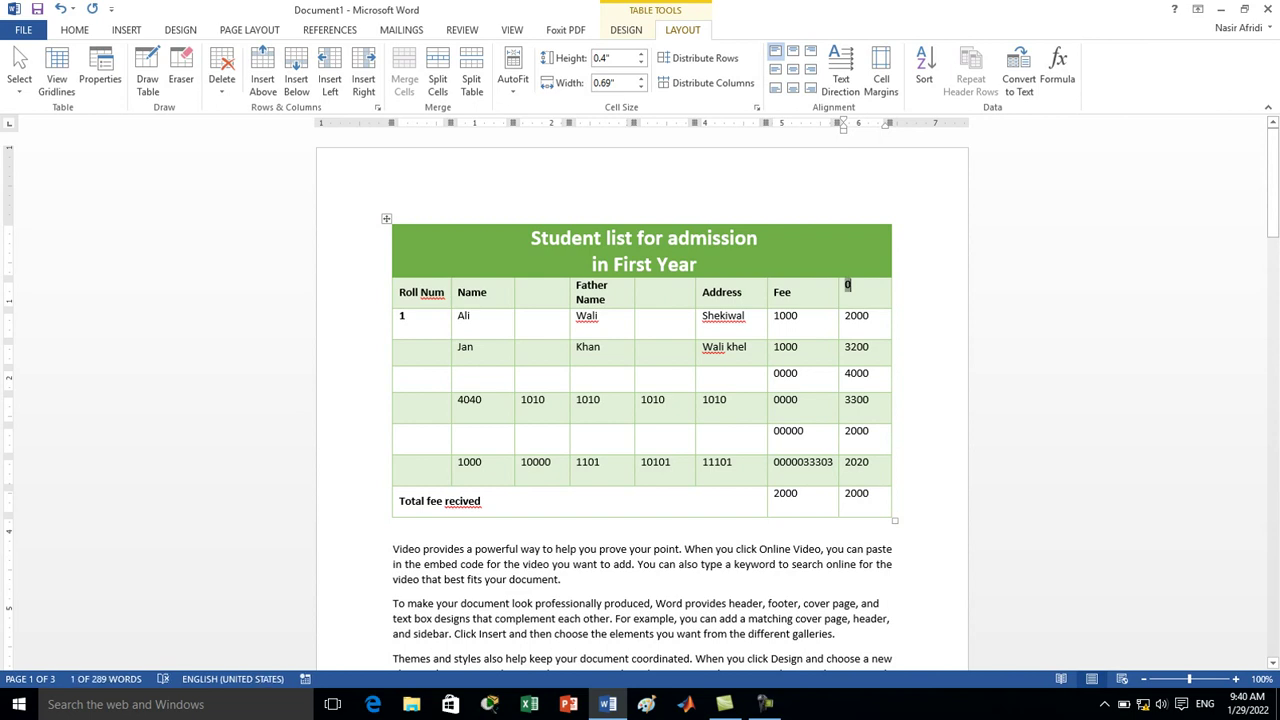
left_click(1058, 70)
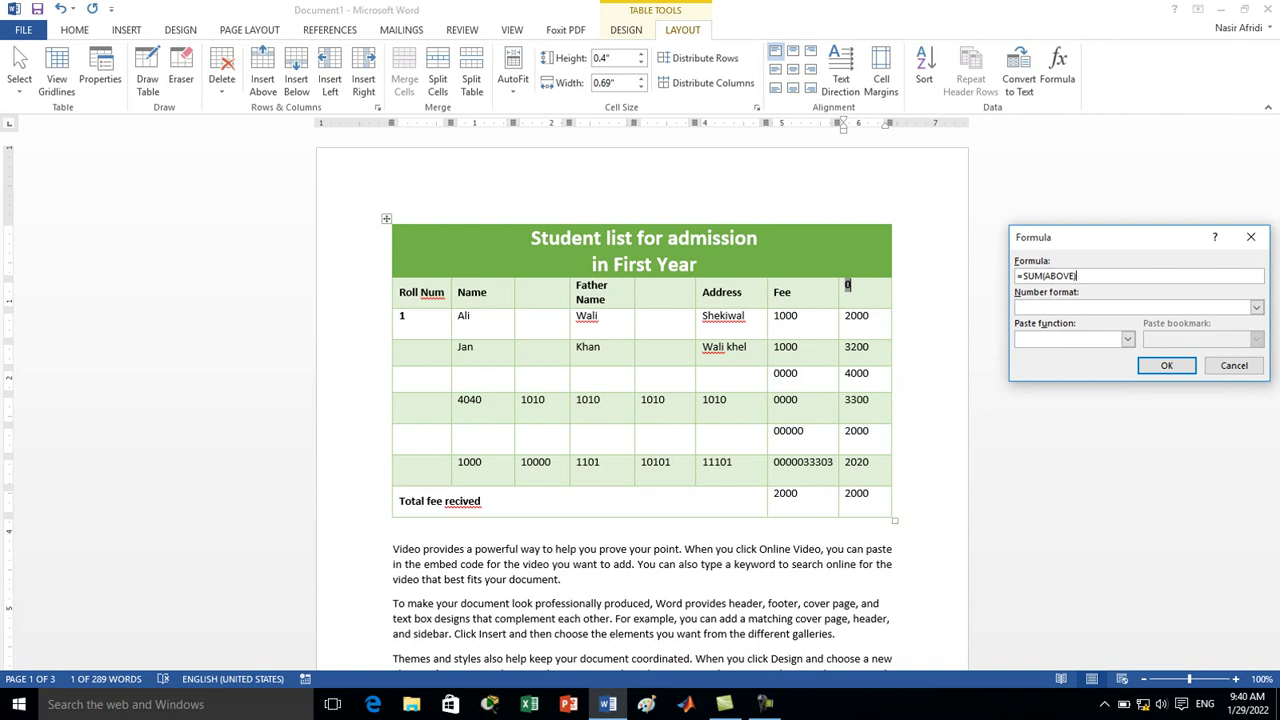
key("BackSpace")
key("BackSpace")
key("BackSpace")
key("BackSpace")
key("BackSpace")
key("BackSpace")
type("BELOW")
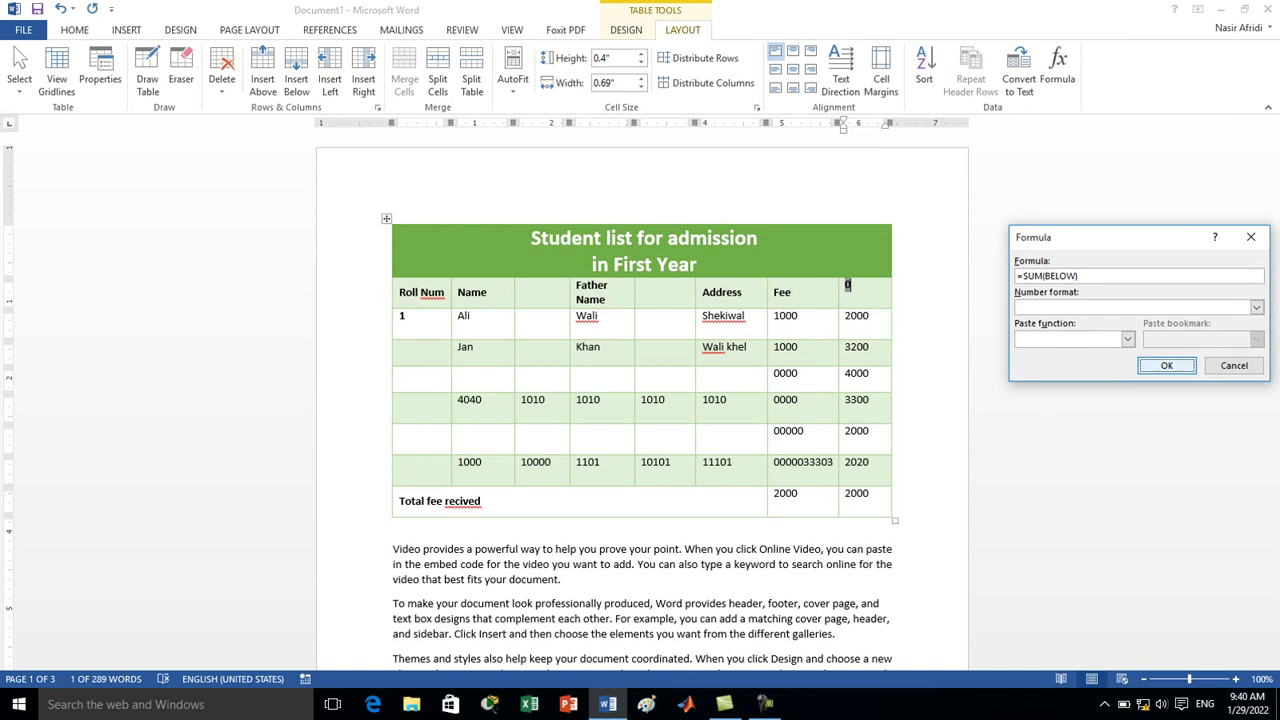
key("Return")
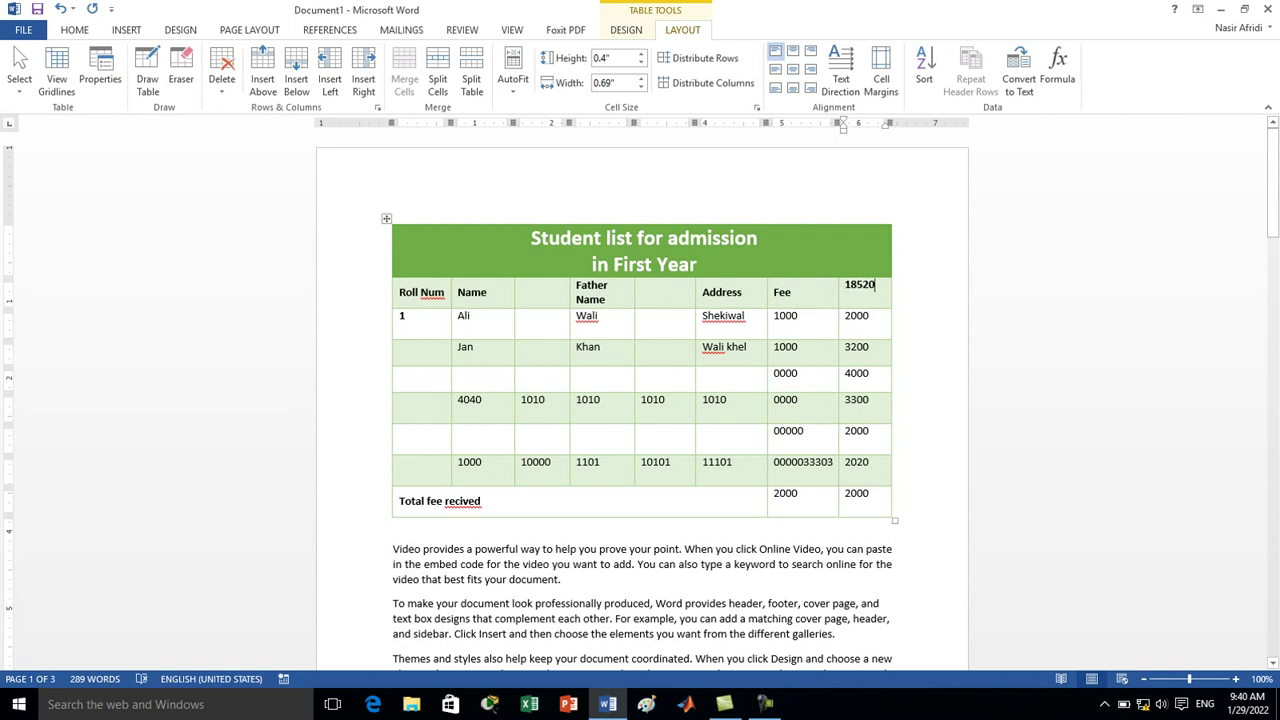
key("shift+F10")
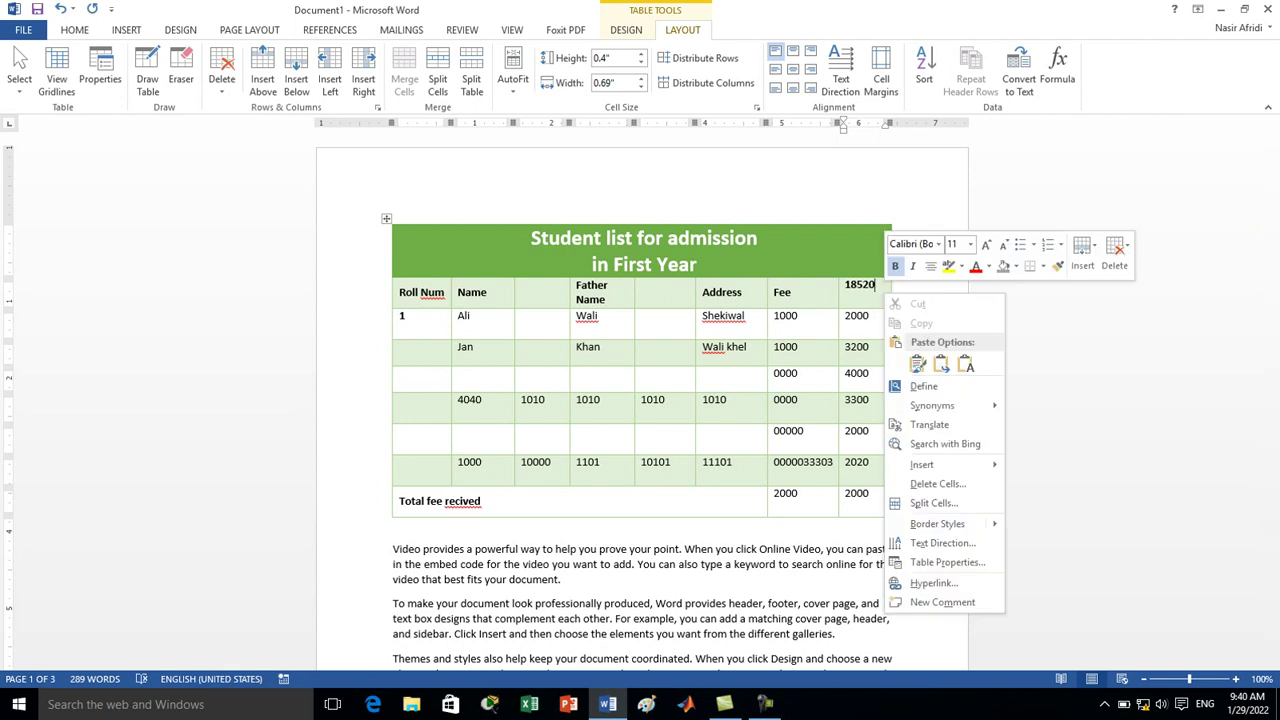
Insert another right-hand column and enter 100, 120, 100, 90, 90, 100 down it
left_click(363, 80)
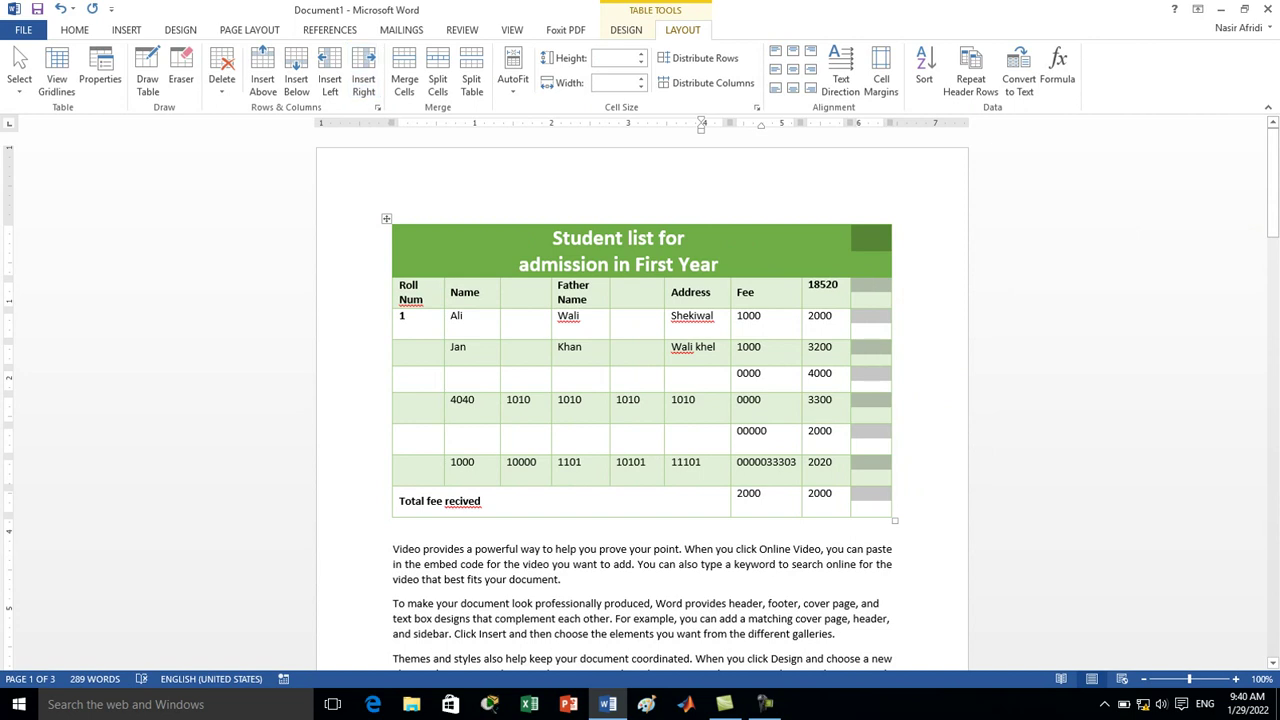
left_click(857, 316)
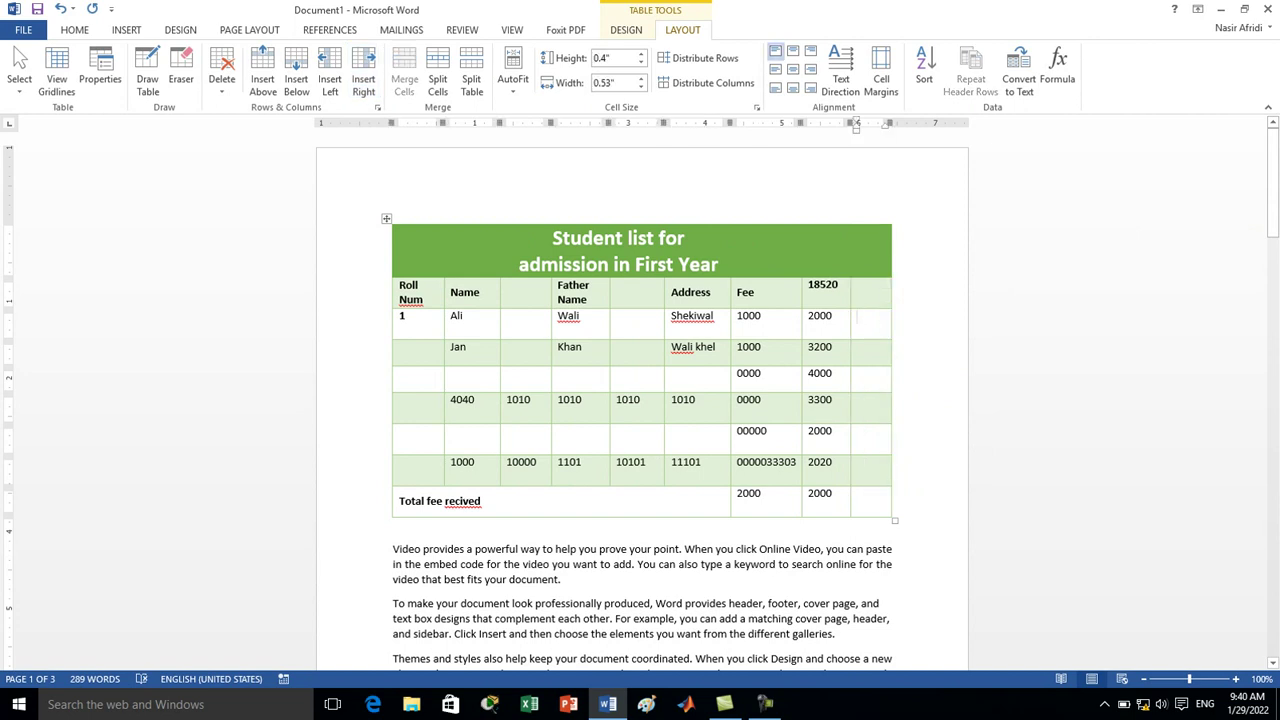
type("100")
key("Tab")
type("1")
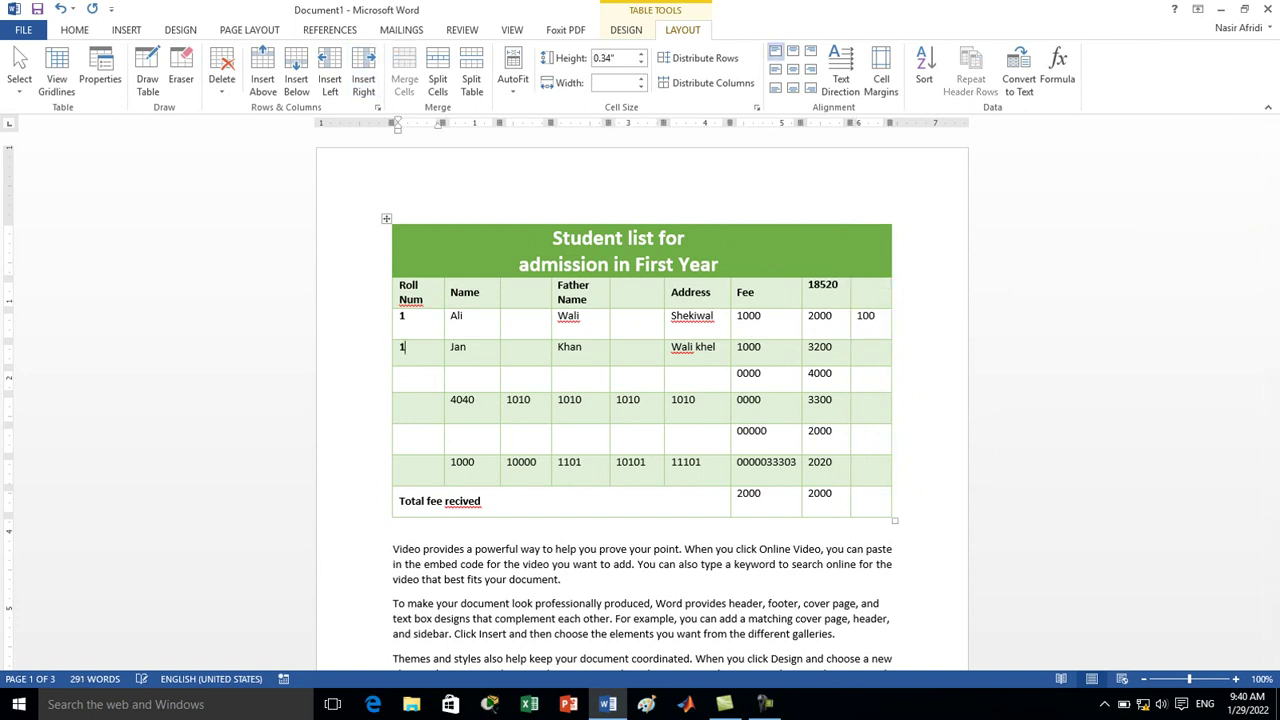
left_click(866, 316)
key("Down")
type("120")
key("Down")
type("1")
type("00")
key("Down")
type("9090")
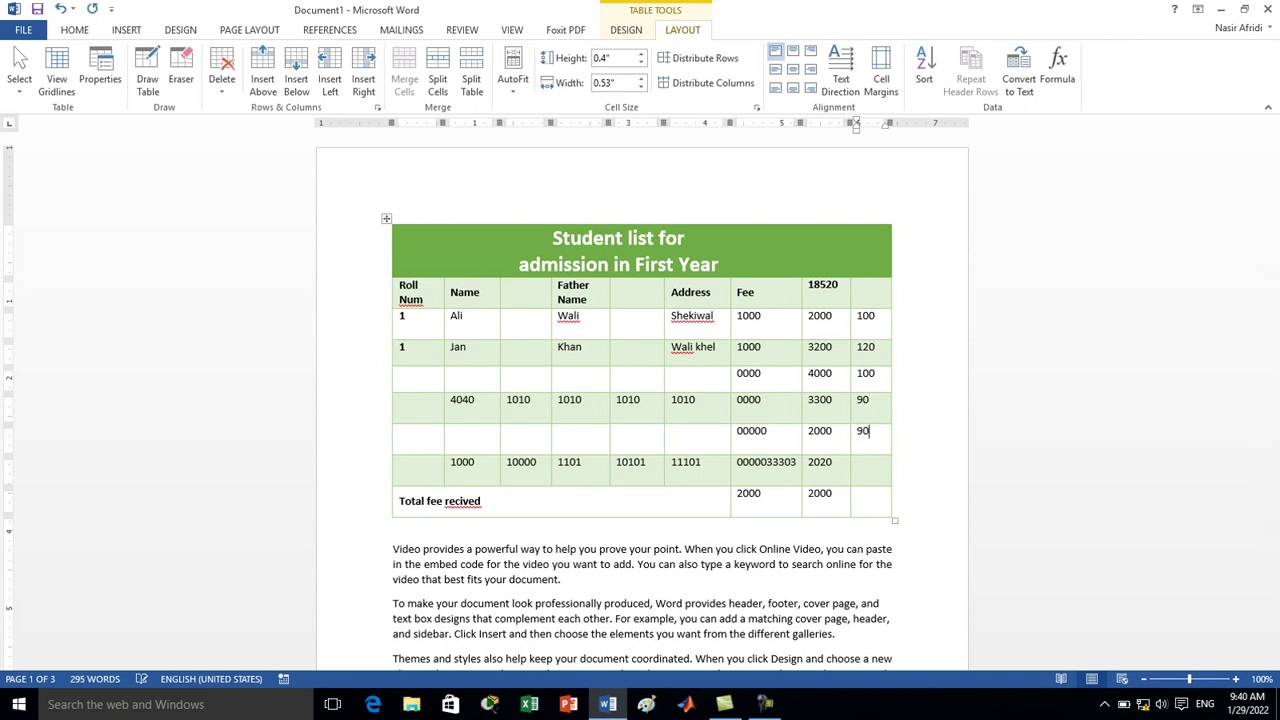
type("100")
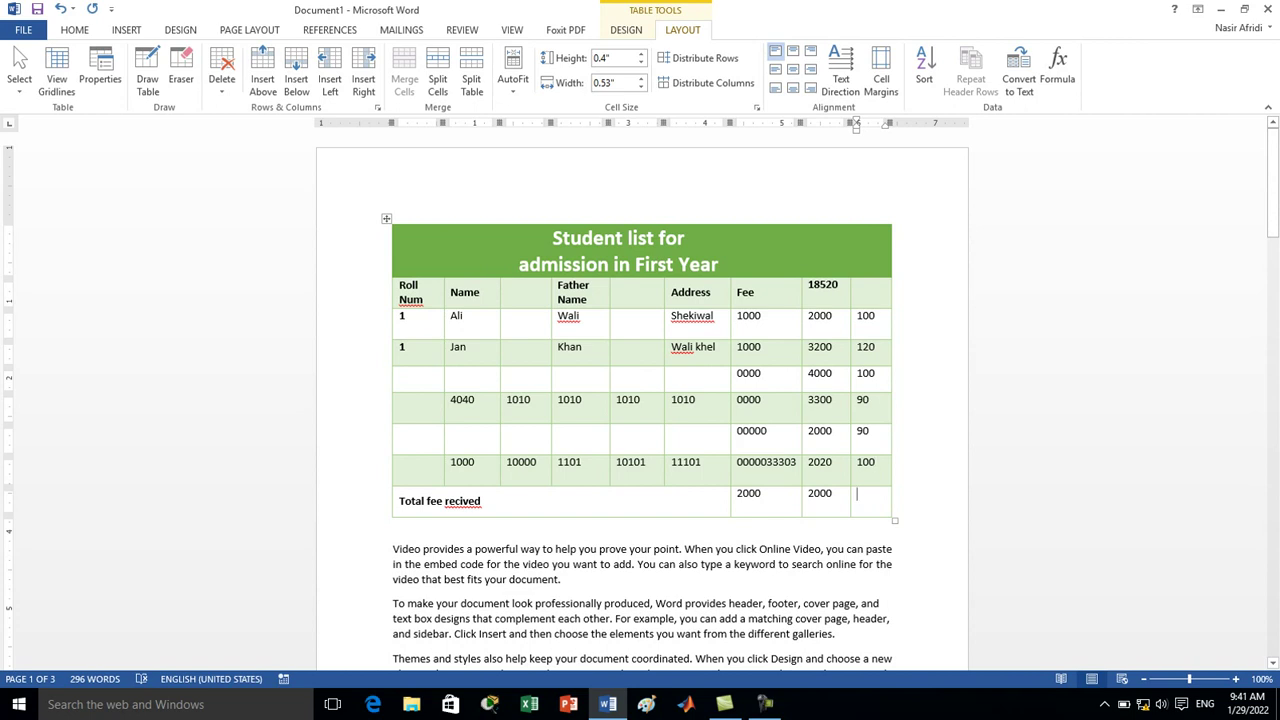
left_click(1058, 72)
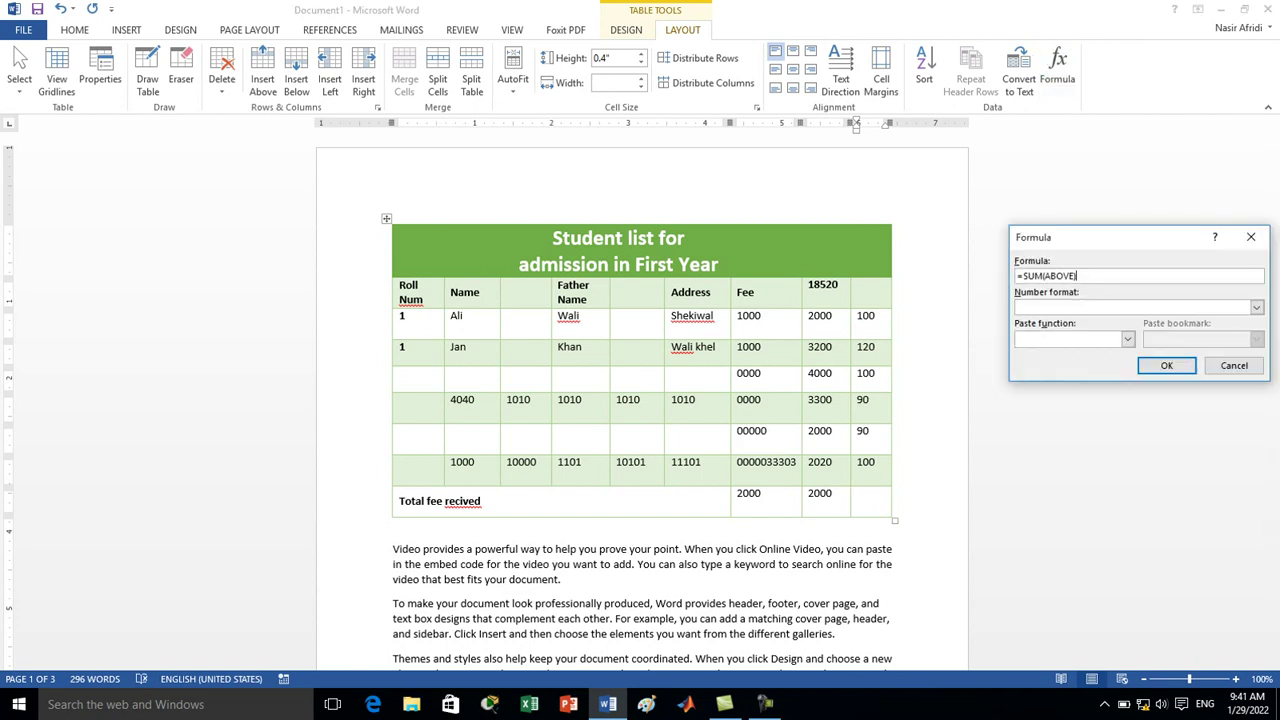
left_click(1127, 339)
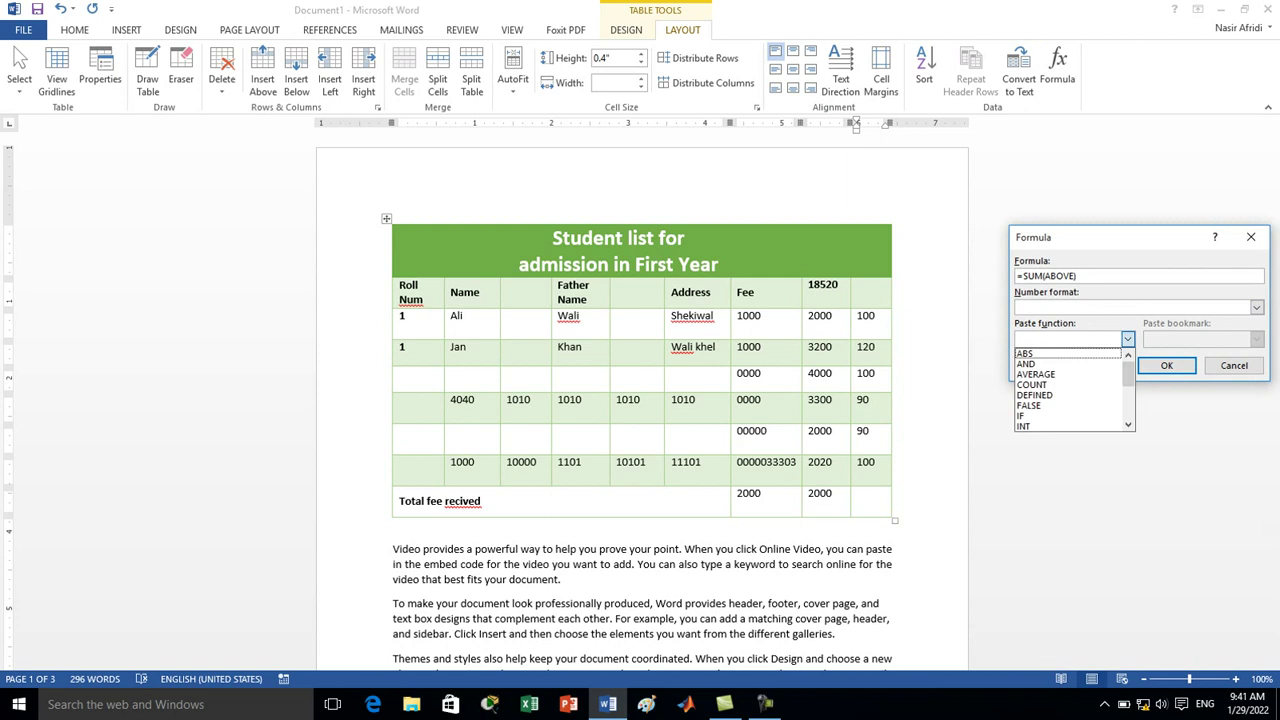
scroll(1070, 390, "down", 1)
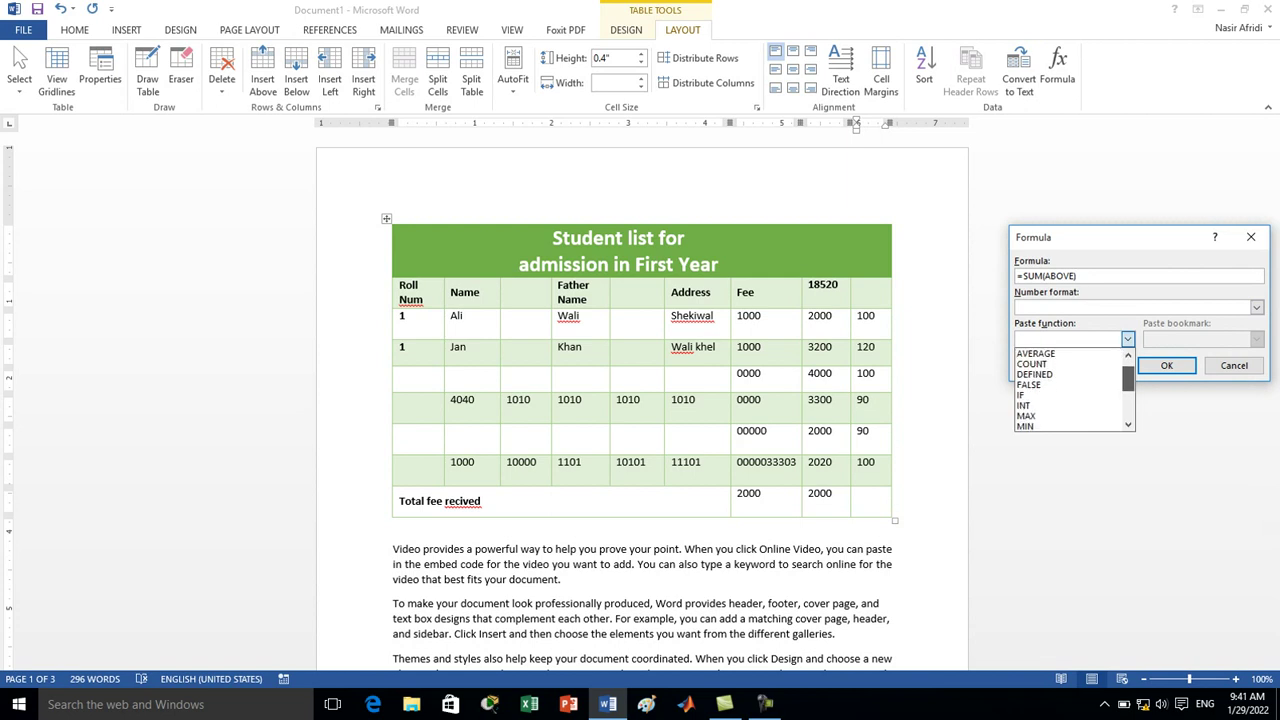
scroll(1070, 390, "down", 1)
scroll(1070, 390, "down", 1)
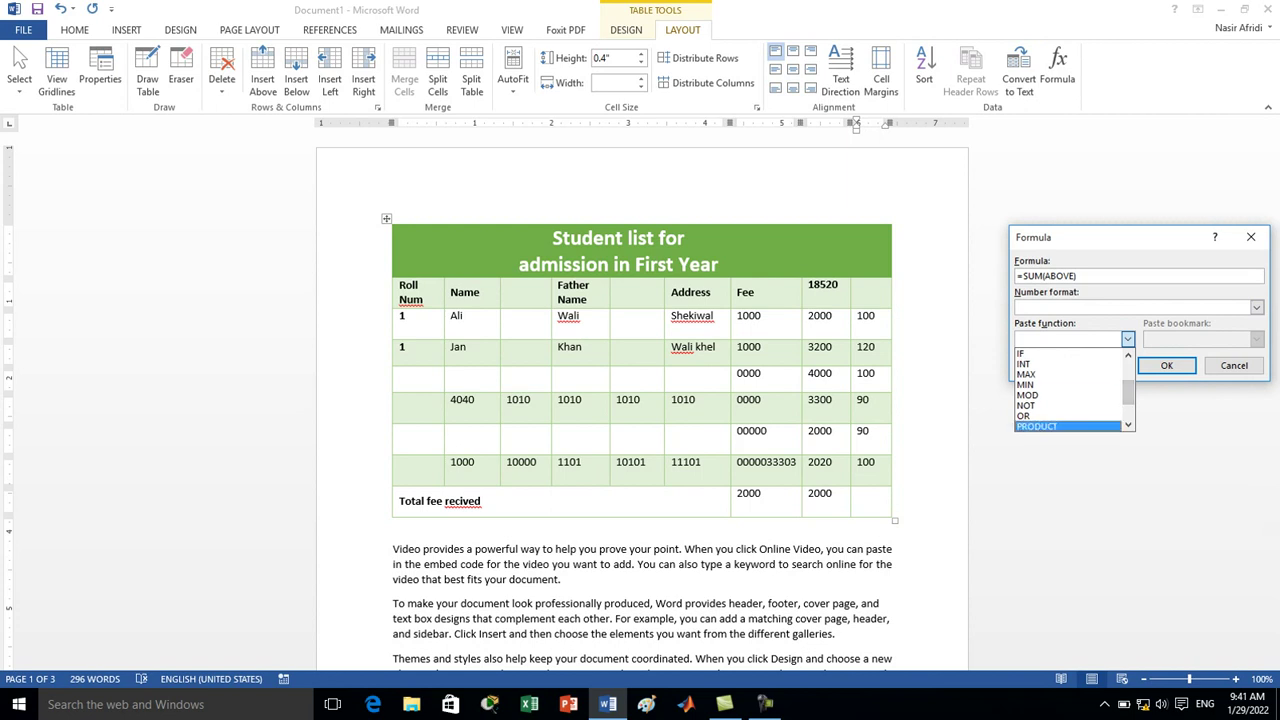
left_click(1050, 426)
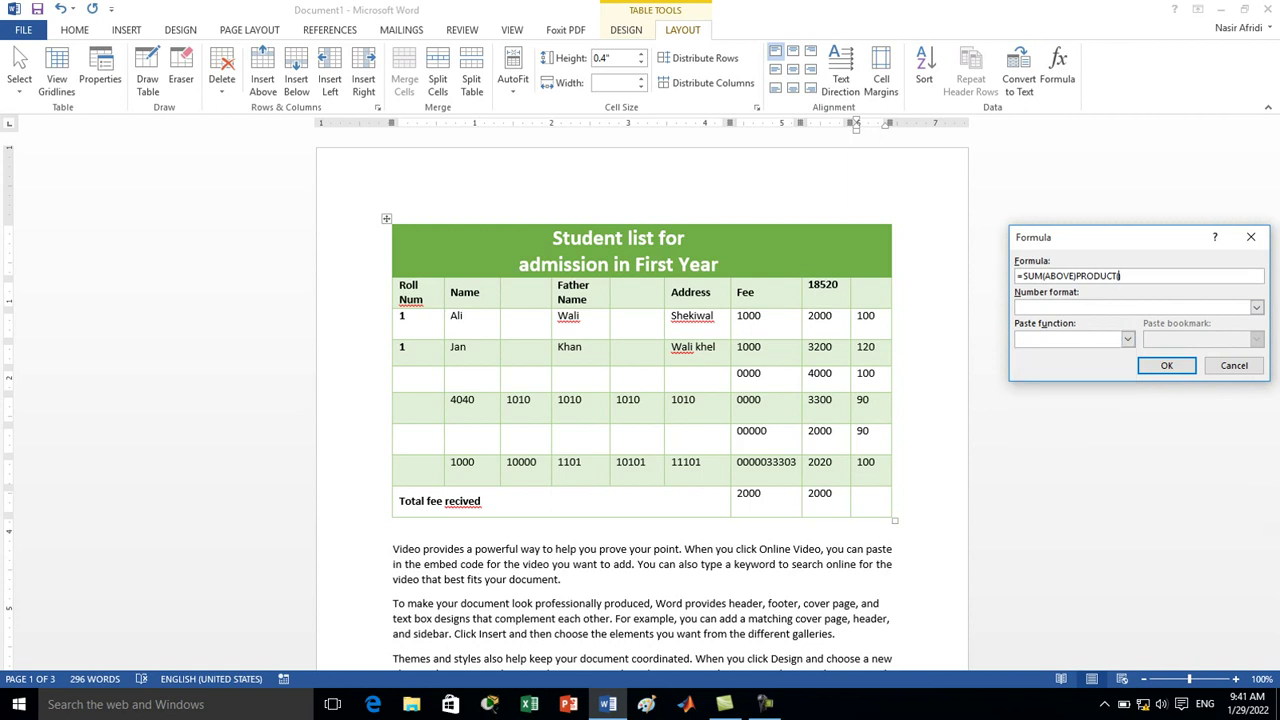
key("BackSpace")
key("BackSpace")
key("BackSpace")
key("BackSpace")
key("BackSpace")
type("=")
type("ABOVE")
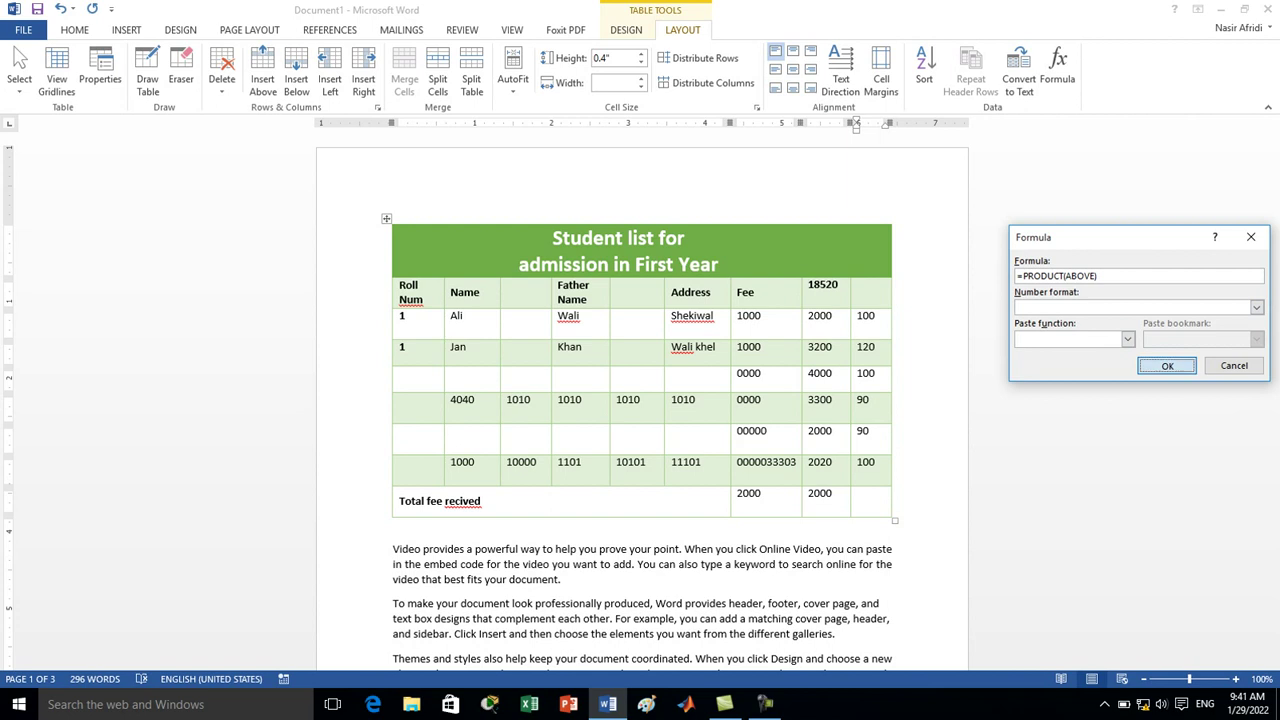
key("Return")
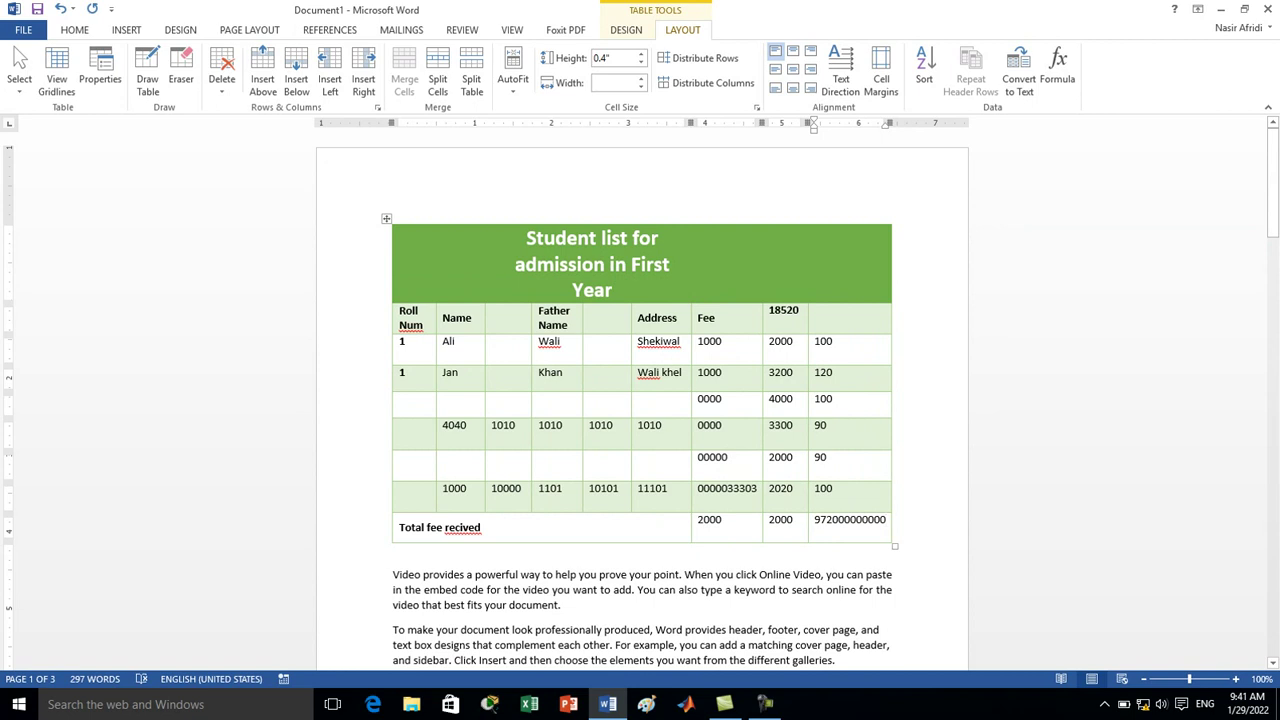
Insert a new right-hand column and fill it with 1000, 2000, 3400, 5000, 9000, 7000
left_click(818, 311)
left_click(363, 79)
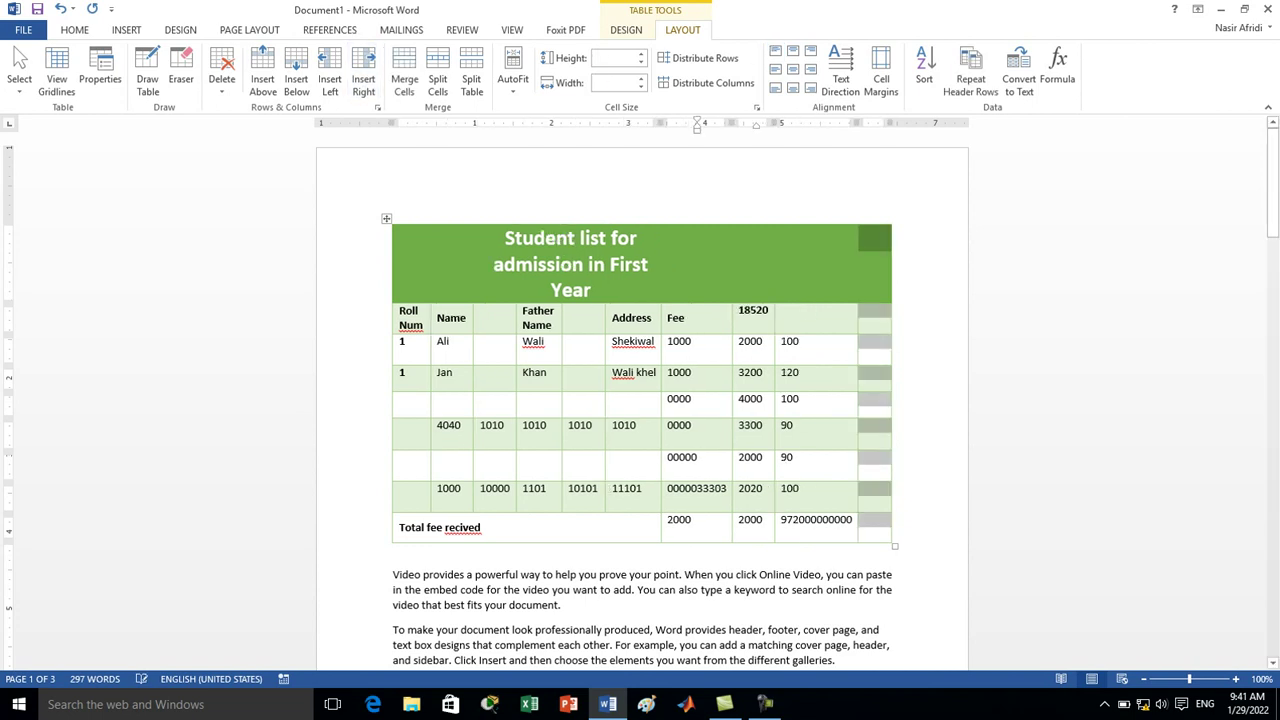
left_click(868, 341)
type("1000")
left_click(866, 372)
type("2000")
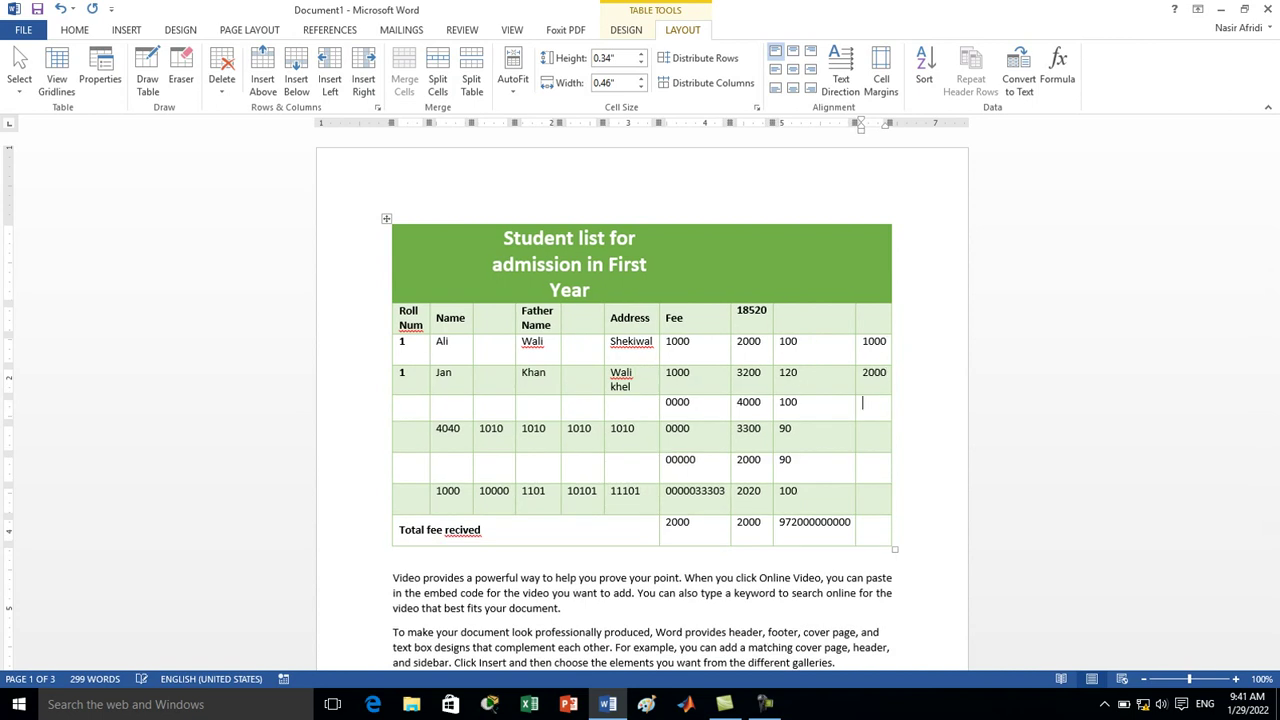
type("400")
left_click(866, 428)
type("5000")
type("9000")
type("7000")
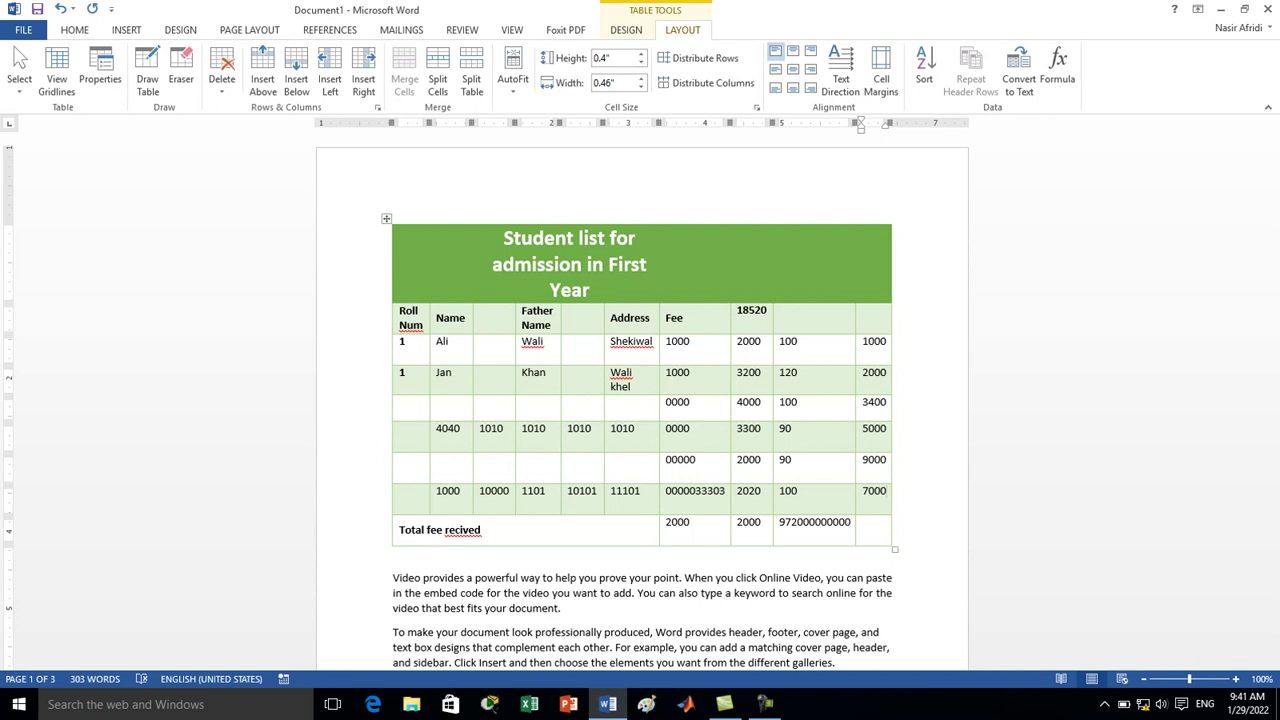
Give the new column's Total cell the formula =MAX(ABOVE), showing 9000
left_click(862, 522)
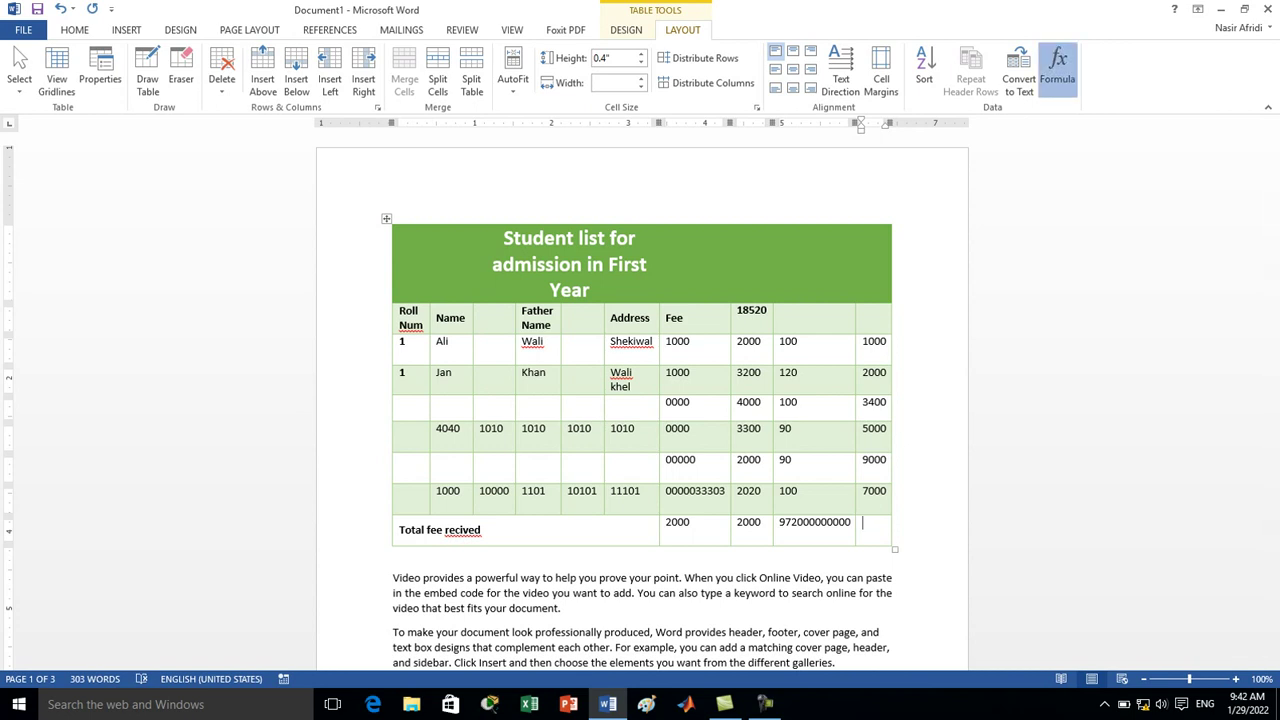
left_click(1057, 72)
left_click(1127, 339)
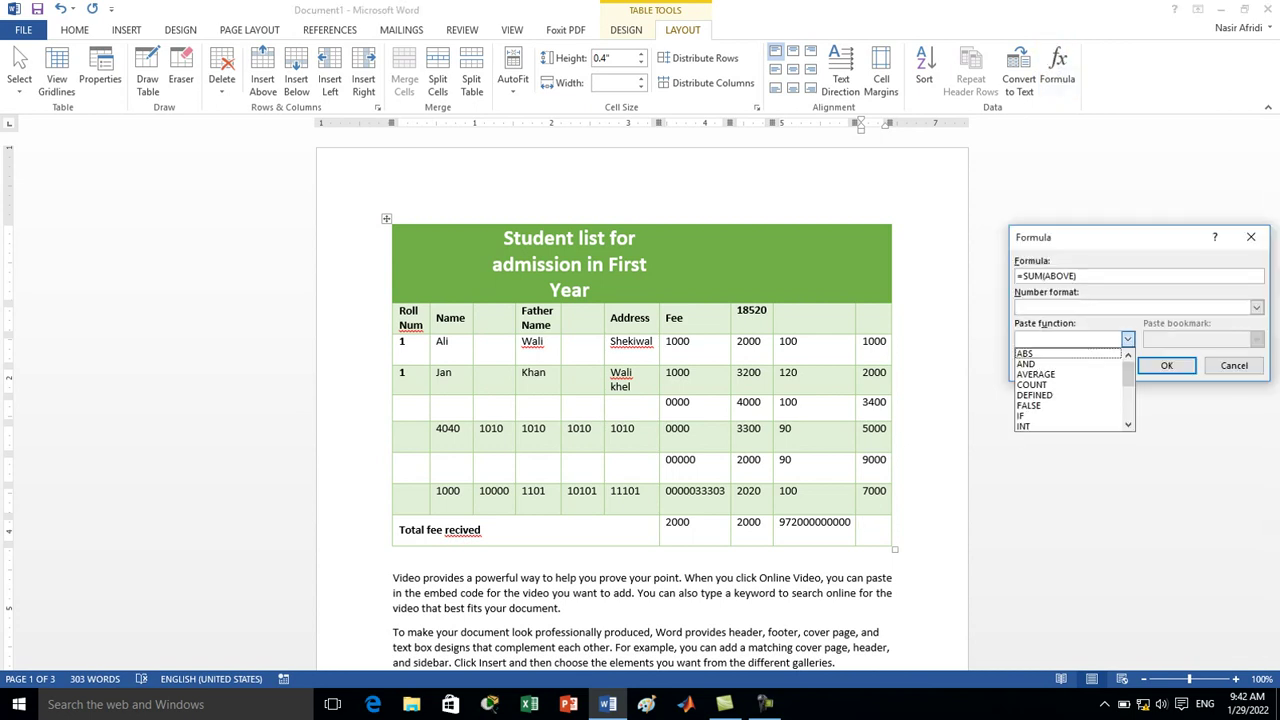
left_click_drag(1128, 368, 1128, 378)
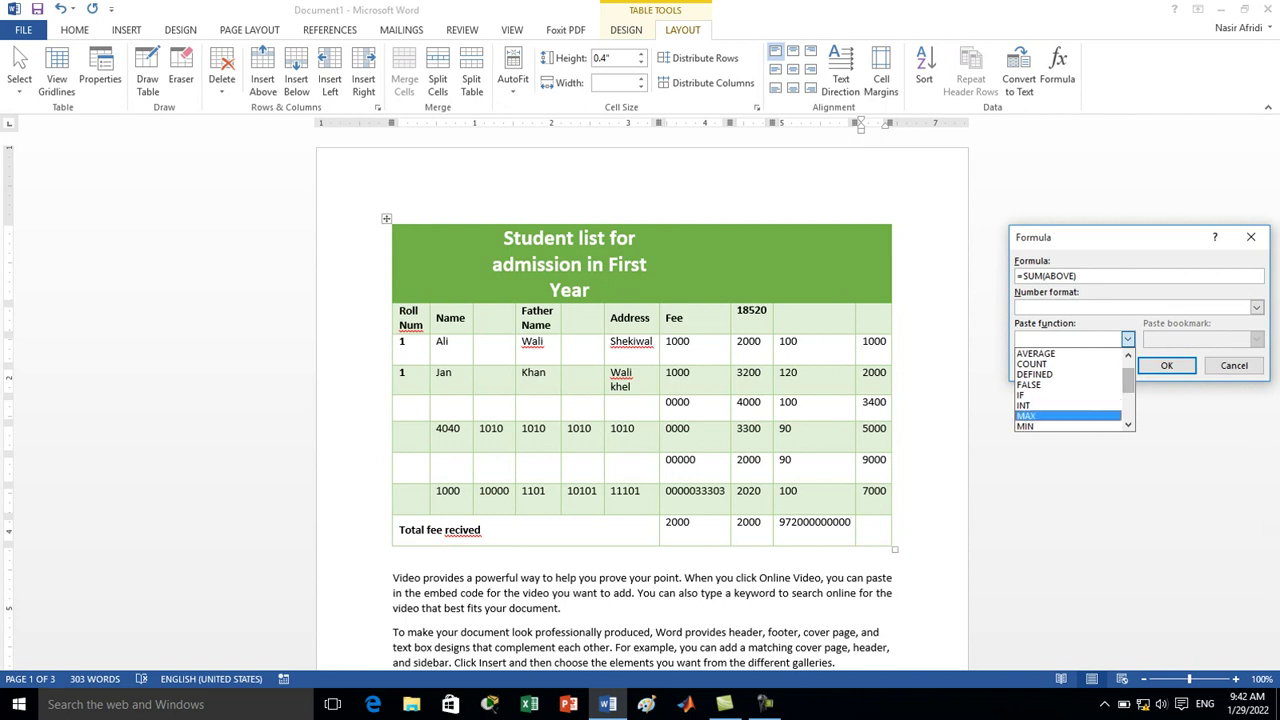
left_click(1030, 415)
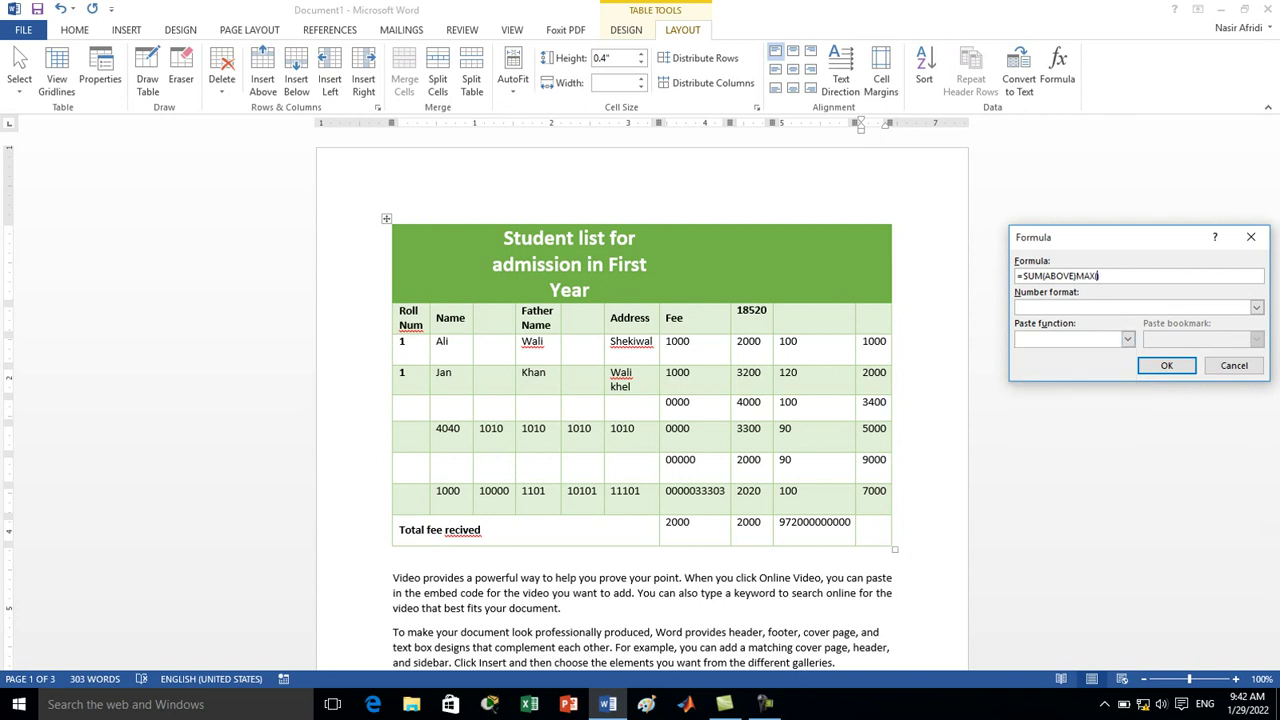
left_click_drag(1017, 276, 1077, 276)
key("BackSpace")
type("ABOVE")
key("Return")
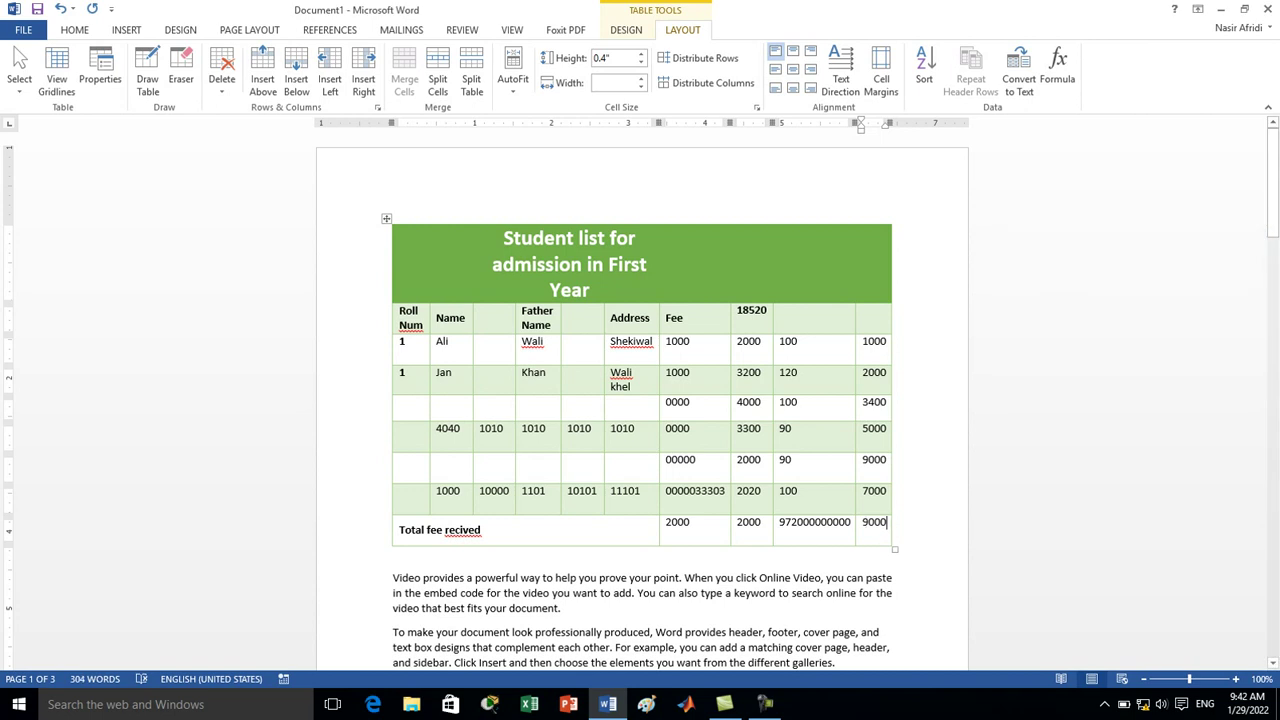
Change that Total cell's formula to =MIN(ABOVE) so it shows 1000
left_click(1057, 72)
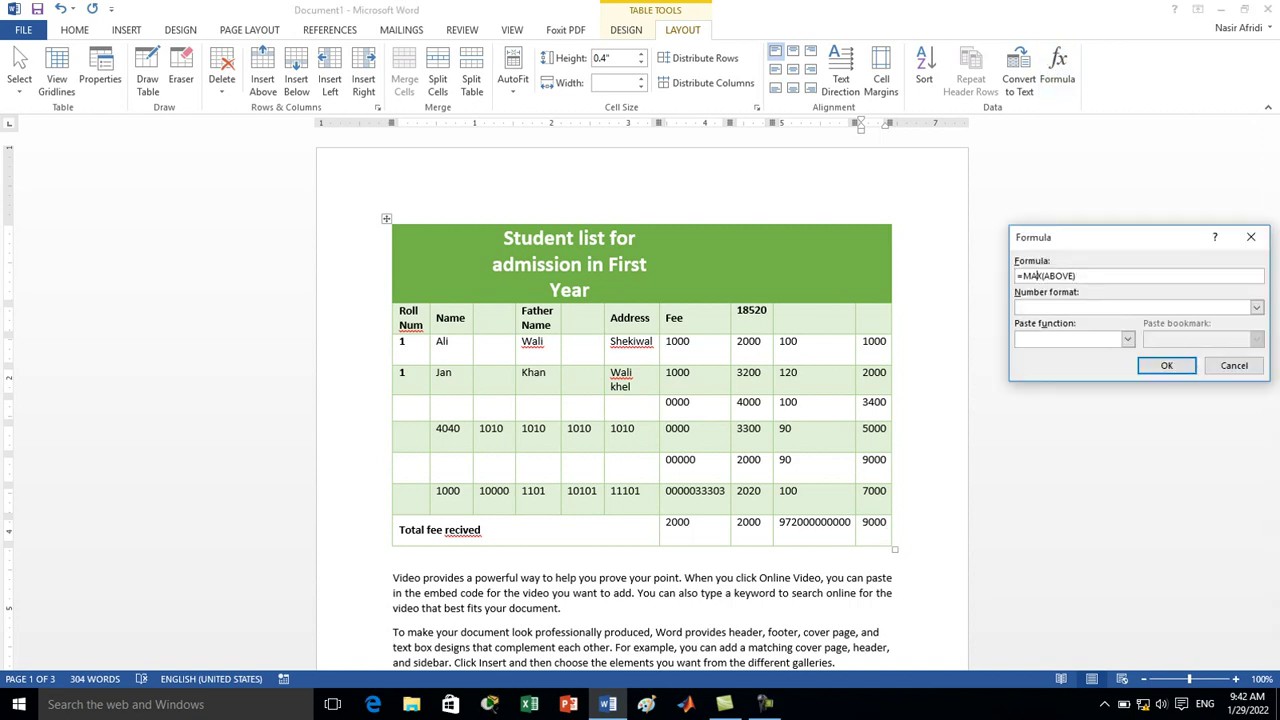
key("BackSpace")
key("BackSpace")
key("BackSpace")
type("MIN")
key("Return")
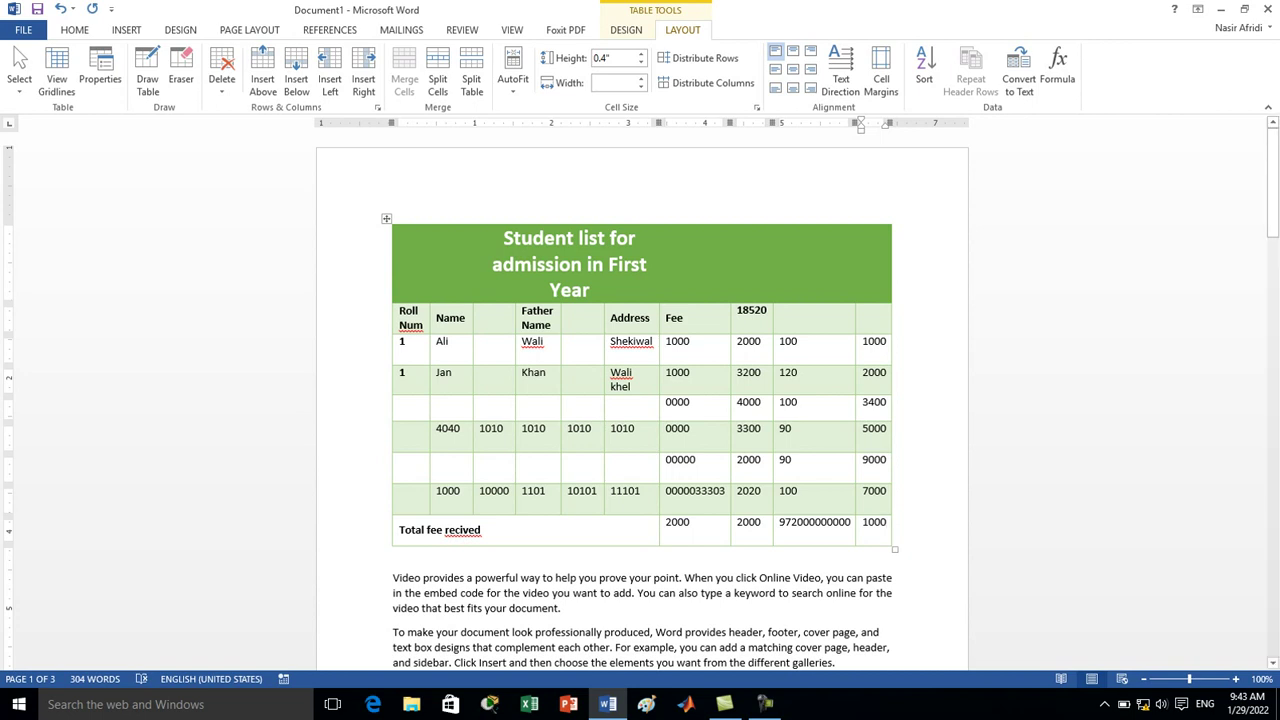
Select the Jan row, the 100 and 3400 cells, and the first two columns of the existing table
left_click_drag(874, 372, 400, 372)
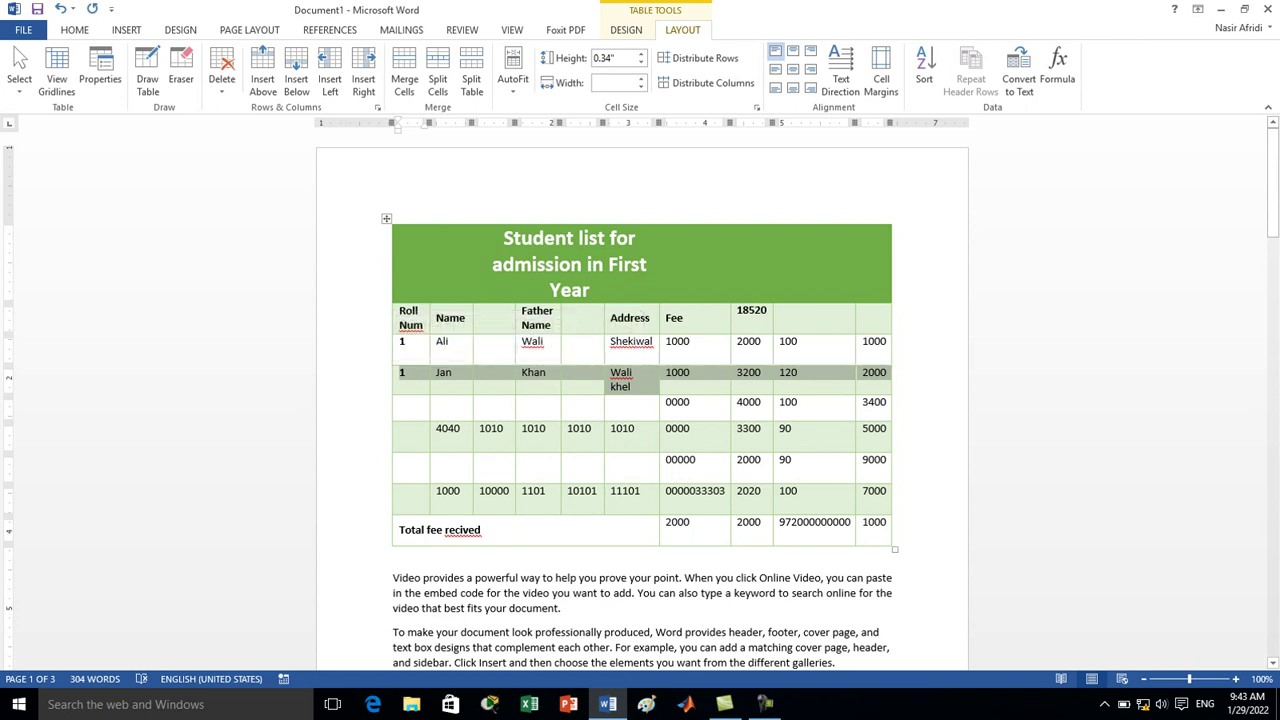
left_click_drag(874, 401, 790, 401)
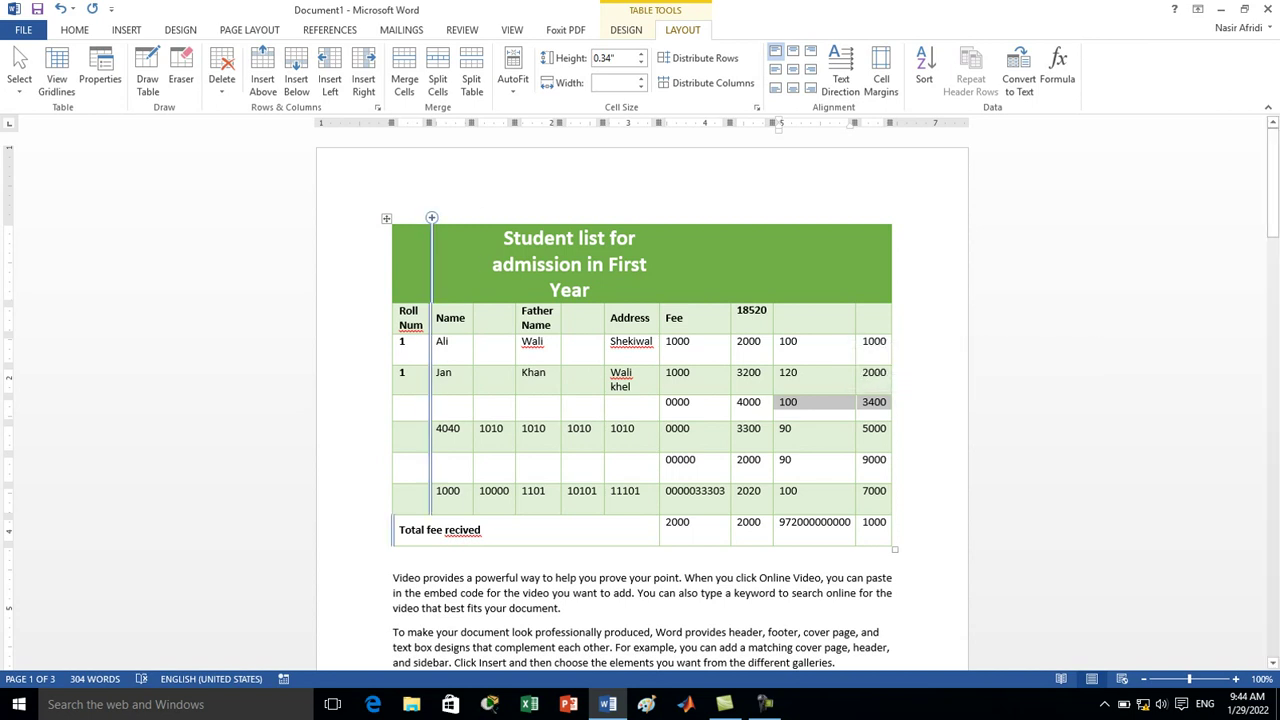
left_click_drag(455, 530, 415, 240)
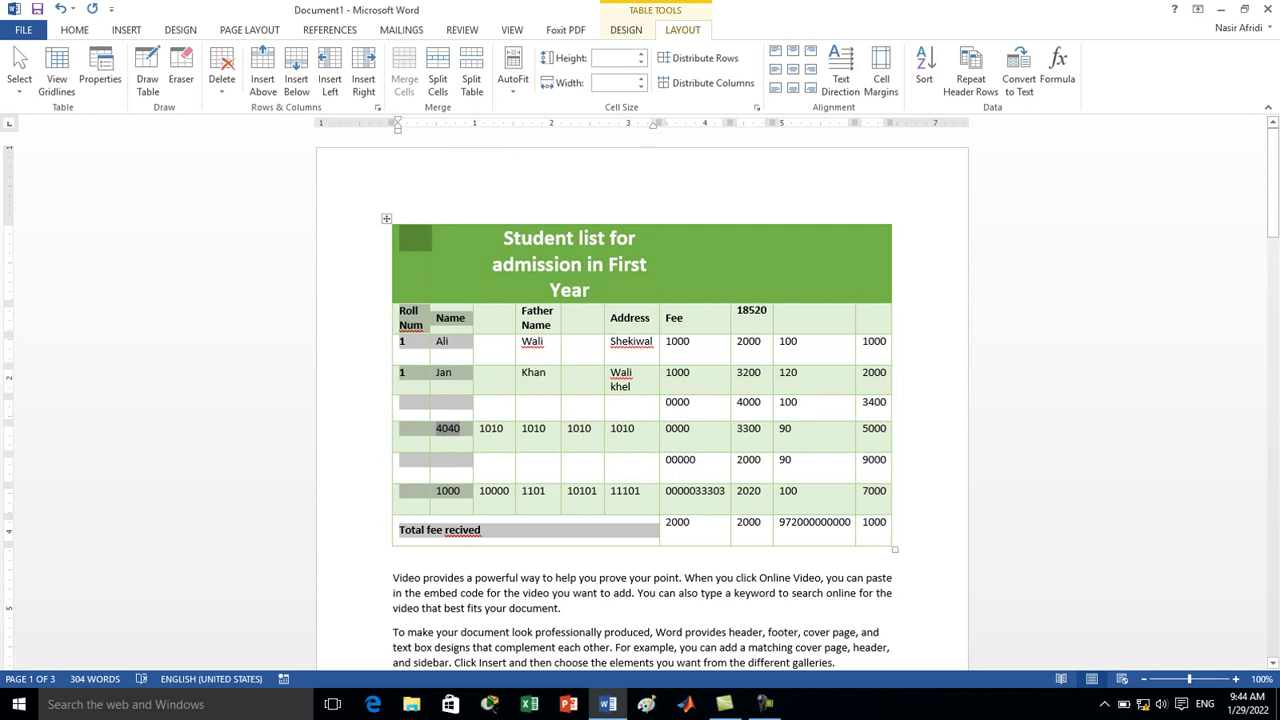
left_click_drag(1273, 185, 1273, 225)
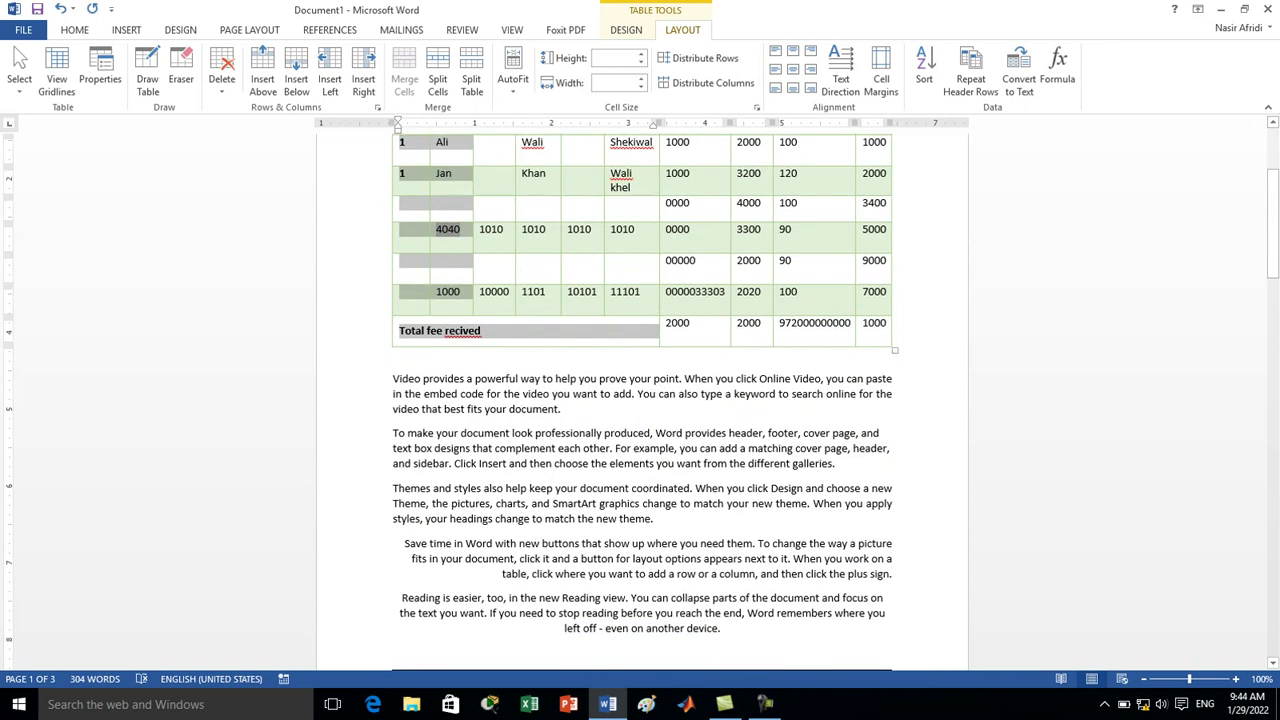
Insert a 3-column, 4-row table on a new line below the student table
left_click(393, 378)
key("Return")
key("Up")
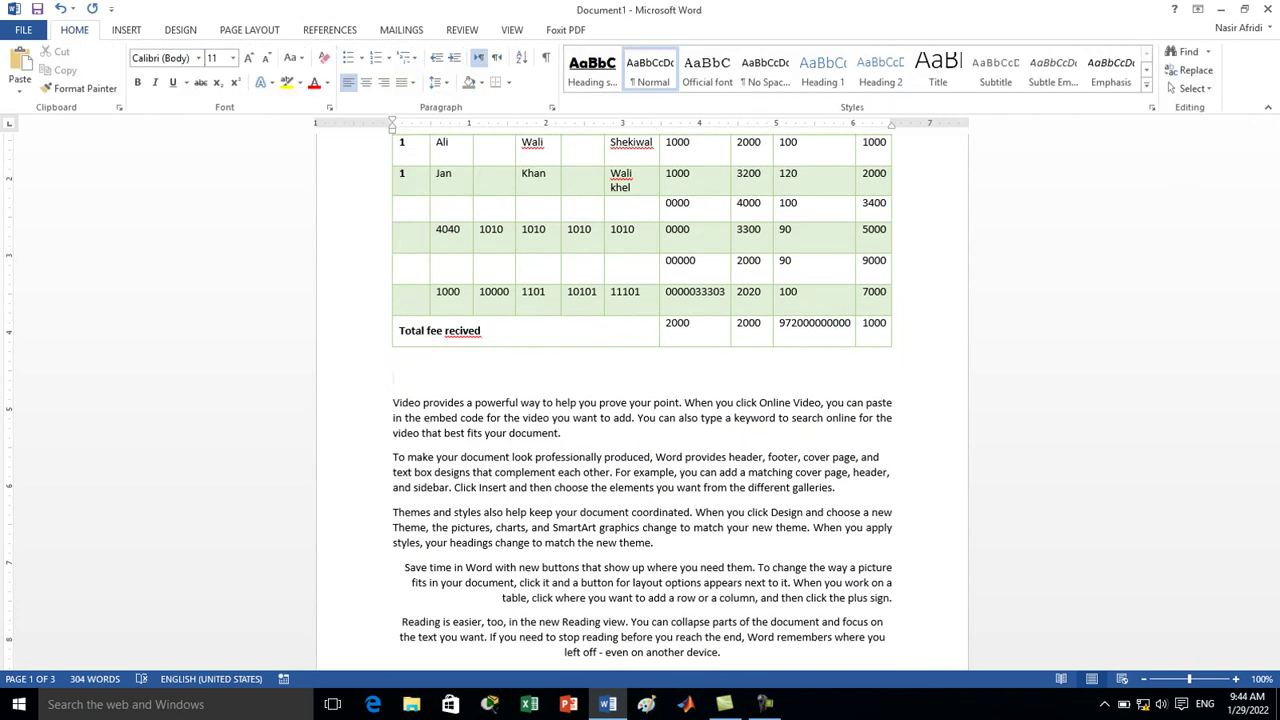
left_click(126, 29)
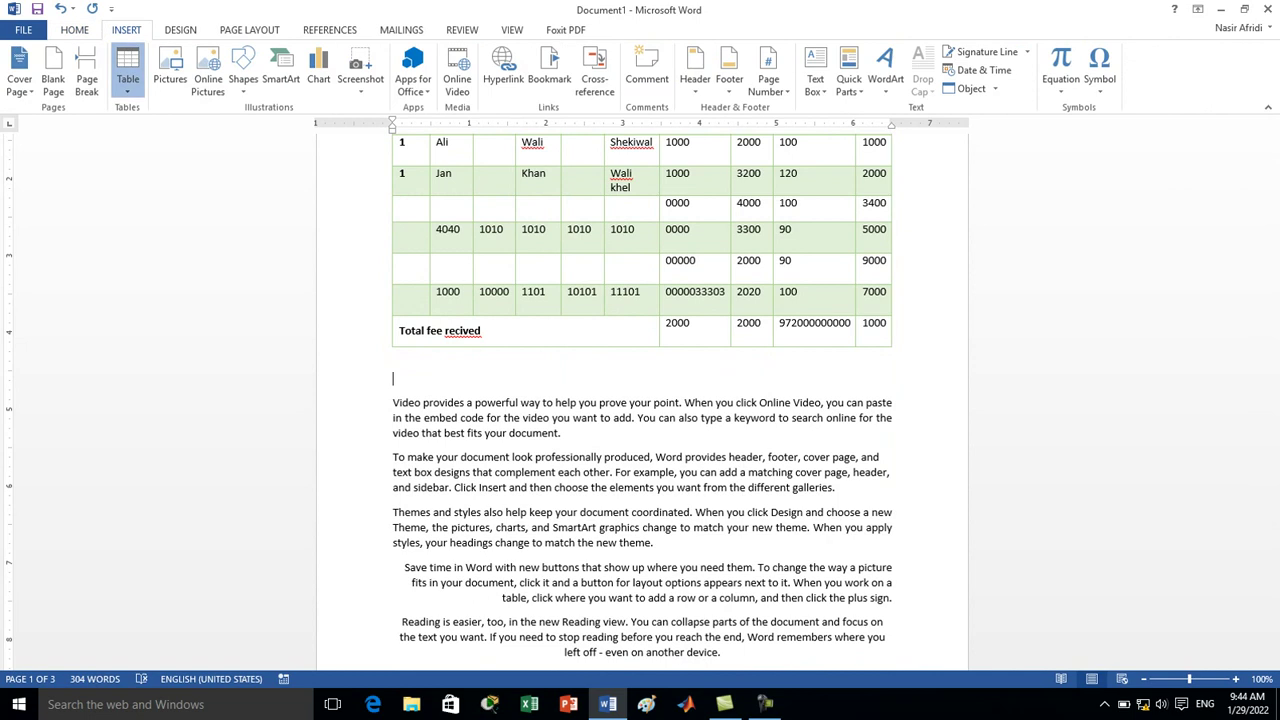
left_click(127, 72)
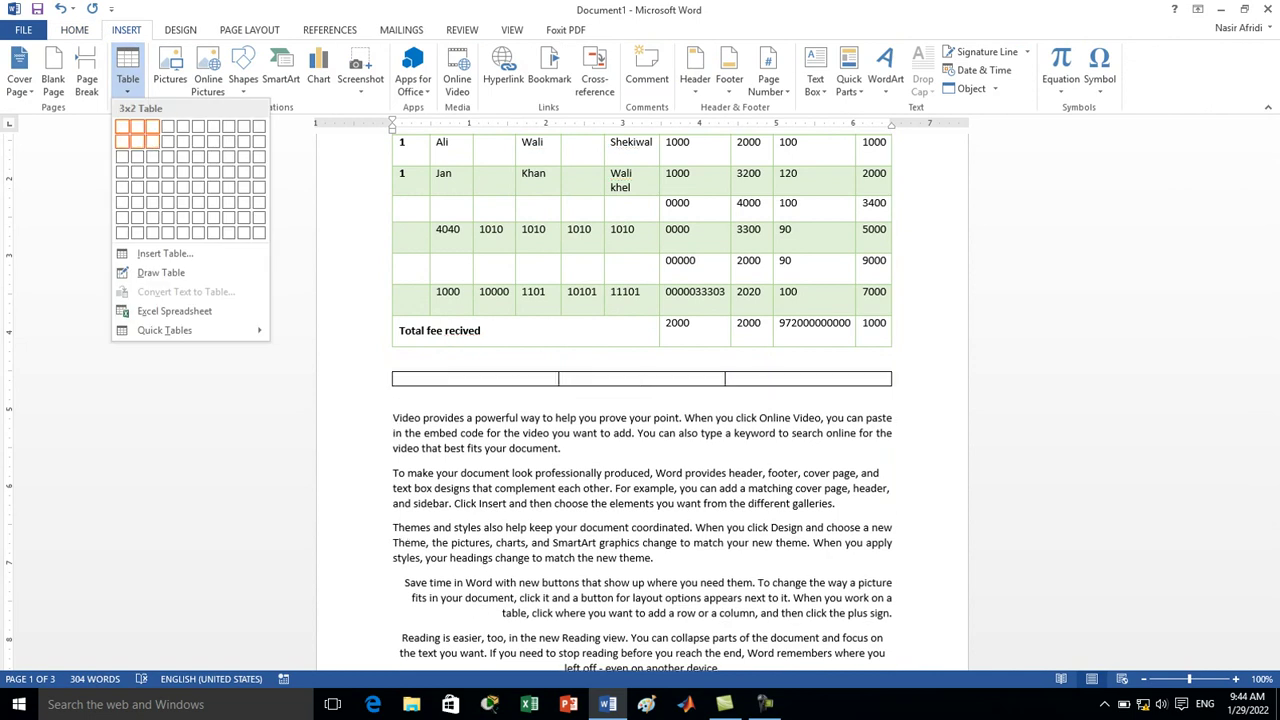
left_click(152, 171)
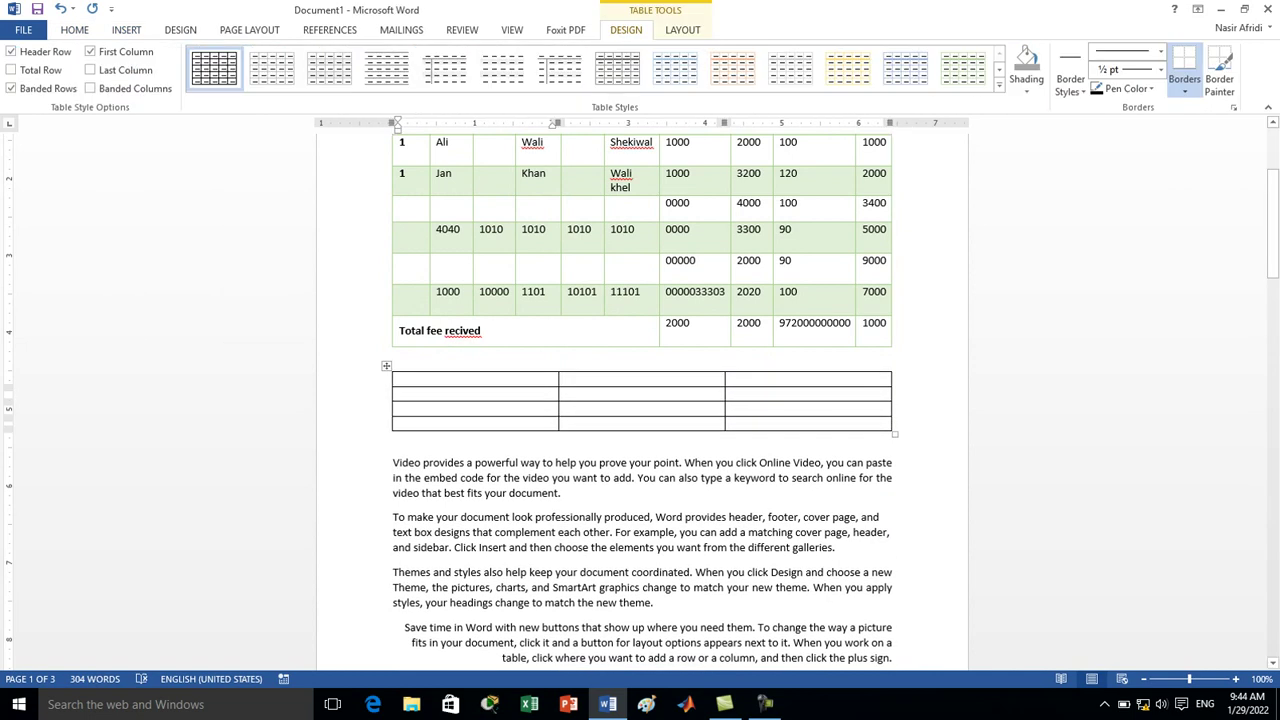
Type the heading row: NUM, NAME, MARK
type("Age")
key("BackSpace")
key("BackSpace")
key("BackSpace")
type("ROLL n")
key("BackSpace")
type("NUM")
key("Tab")
type("NAME")
key("Tab")
type("MARK")
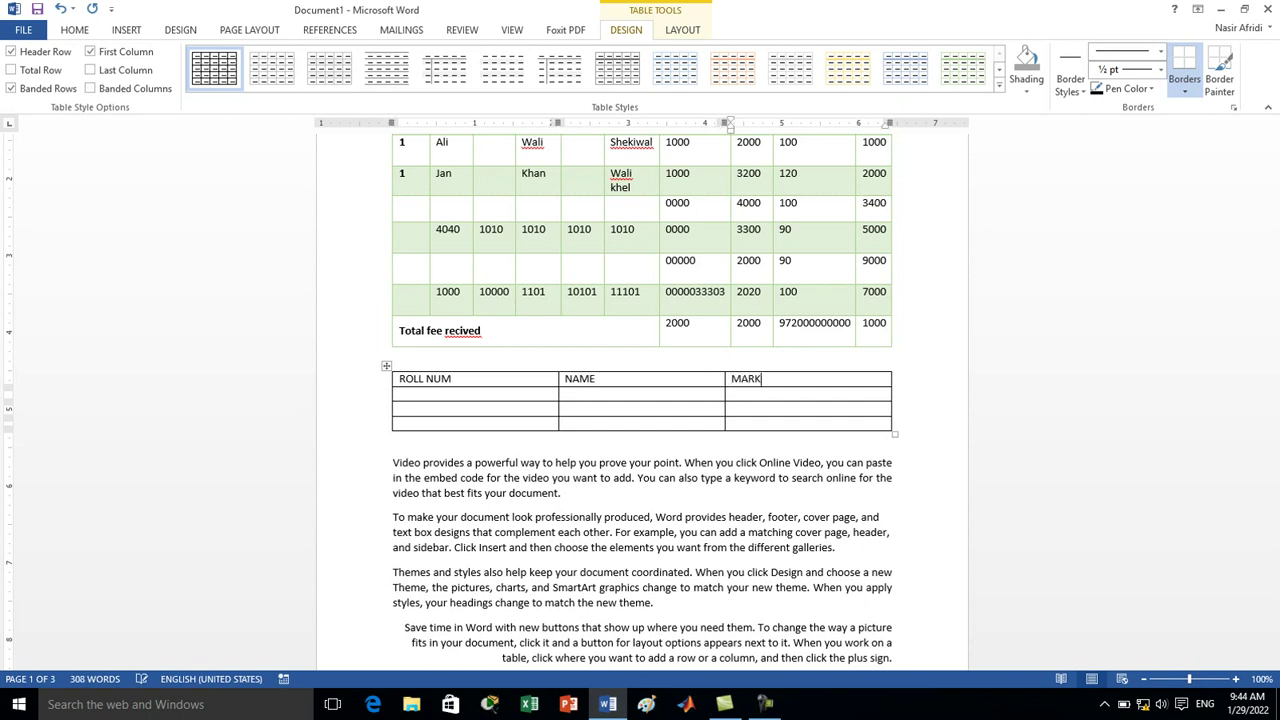
key("Tab")
Number the rows 1, 2, 3 and correct the first heading to S.NUM
type("1")
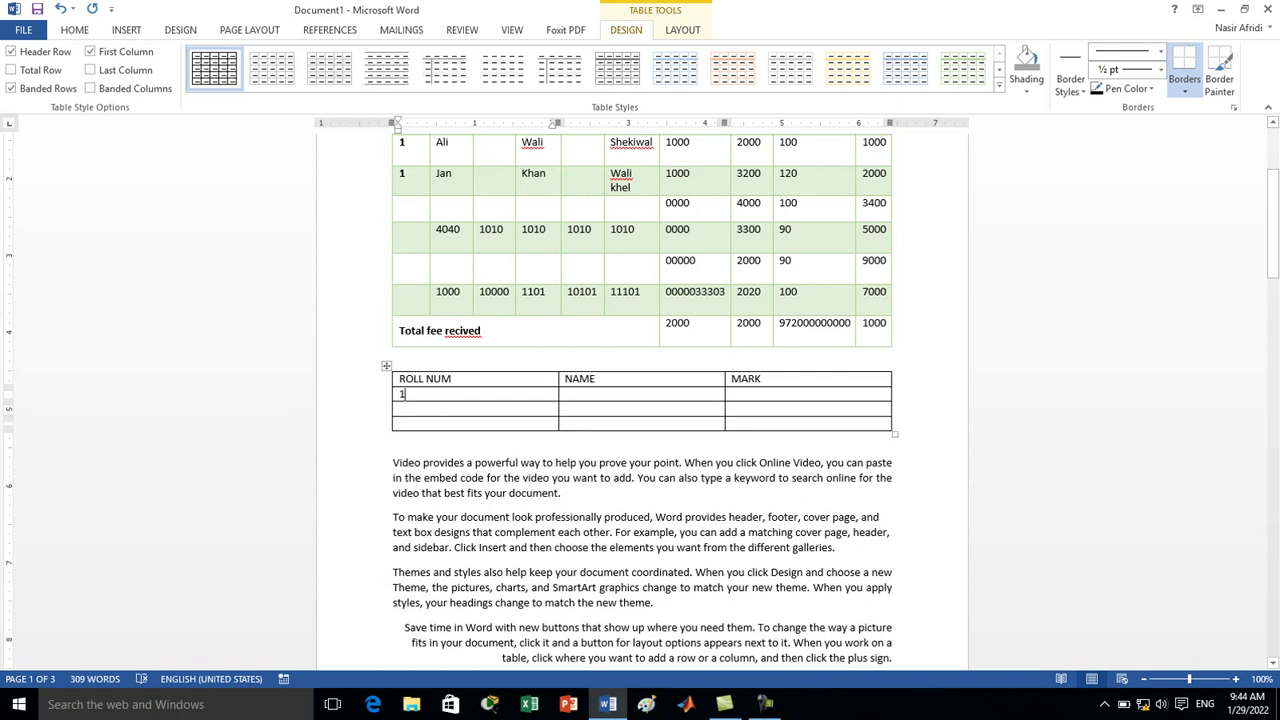
double_click(415, 379)
type("S.")
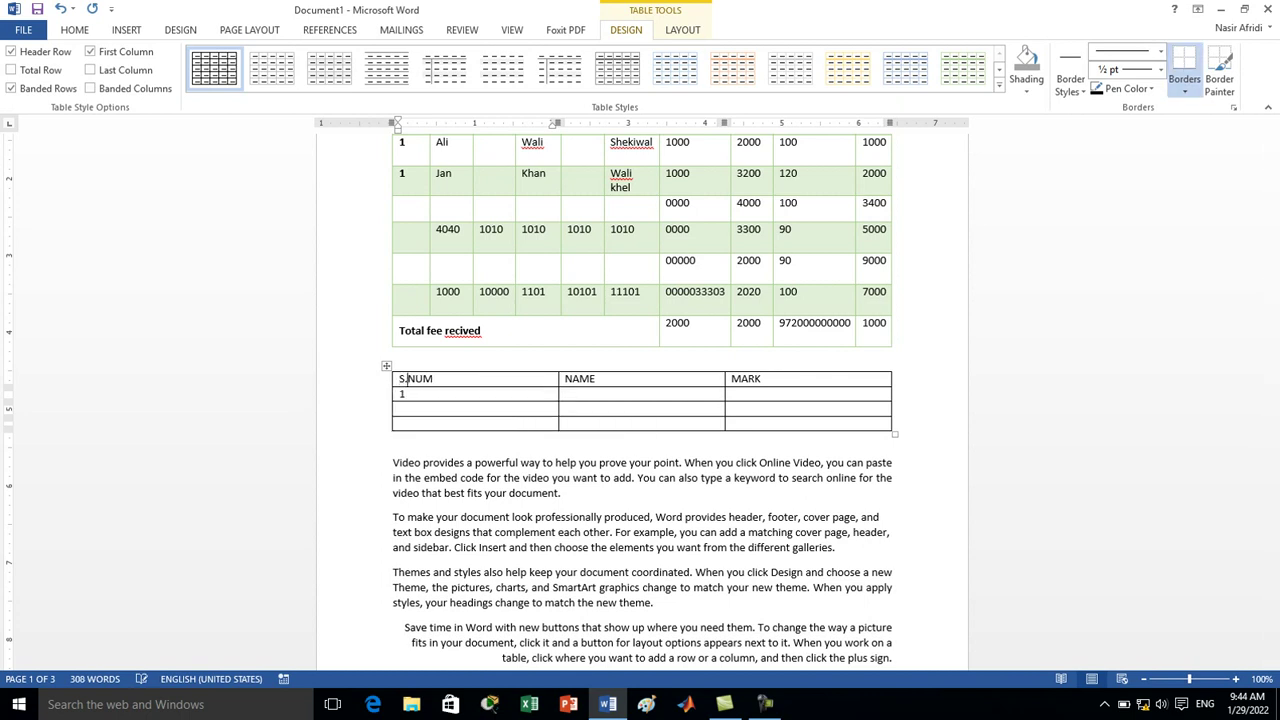
key("Down")
type("2")
key("Down")
type("3")
Enter the student names WAJID, SAJID and KHAN in the NAME column
left_click(566, 394)
type("WALI")
type("SAJID")
key("Down")
type("KHAN")
Enter the marks 89, 98 and 90 in the MARK column
key("Tab")
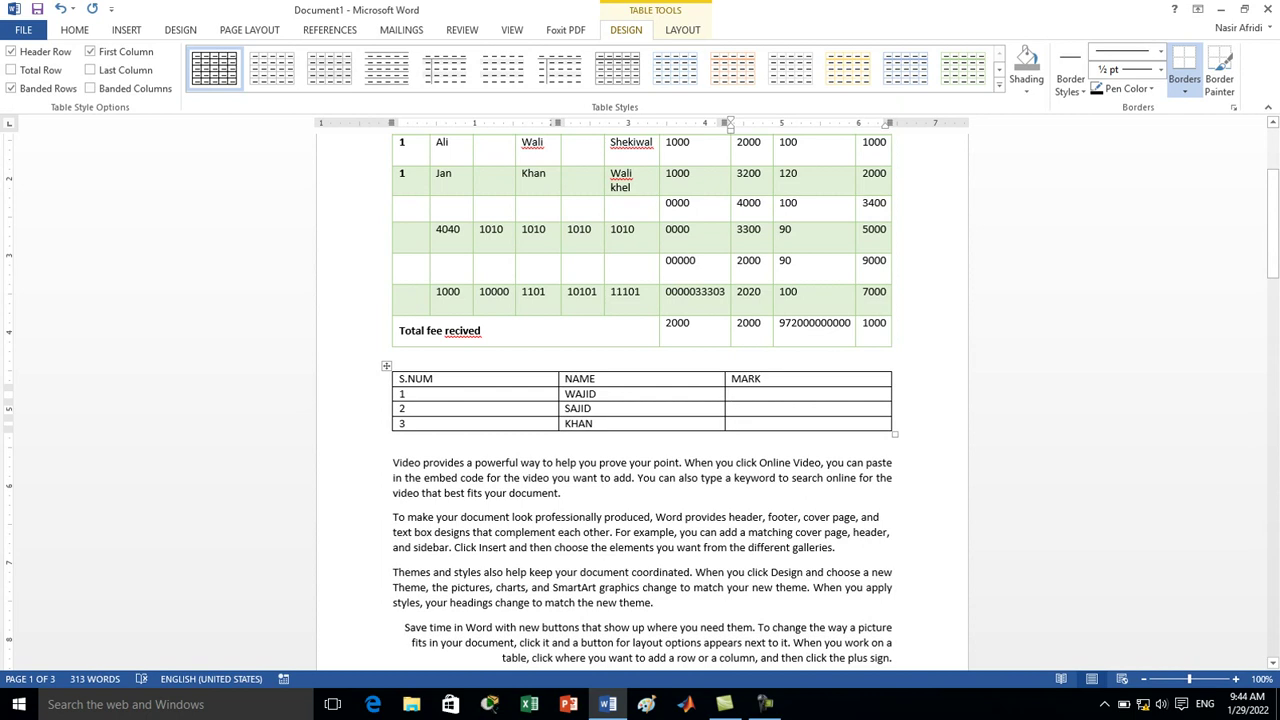
type("89")
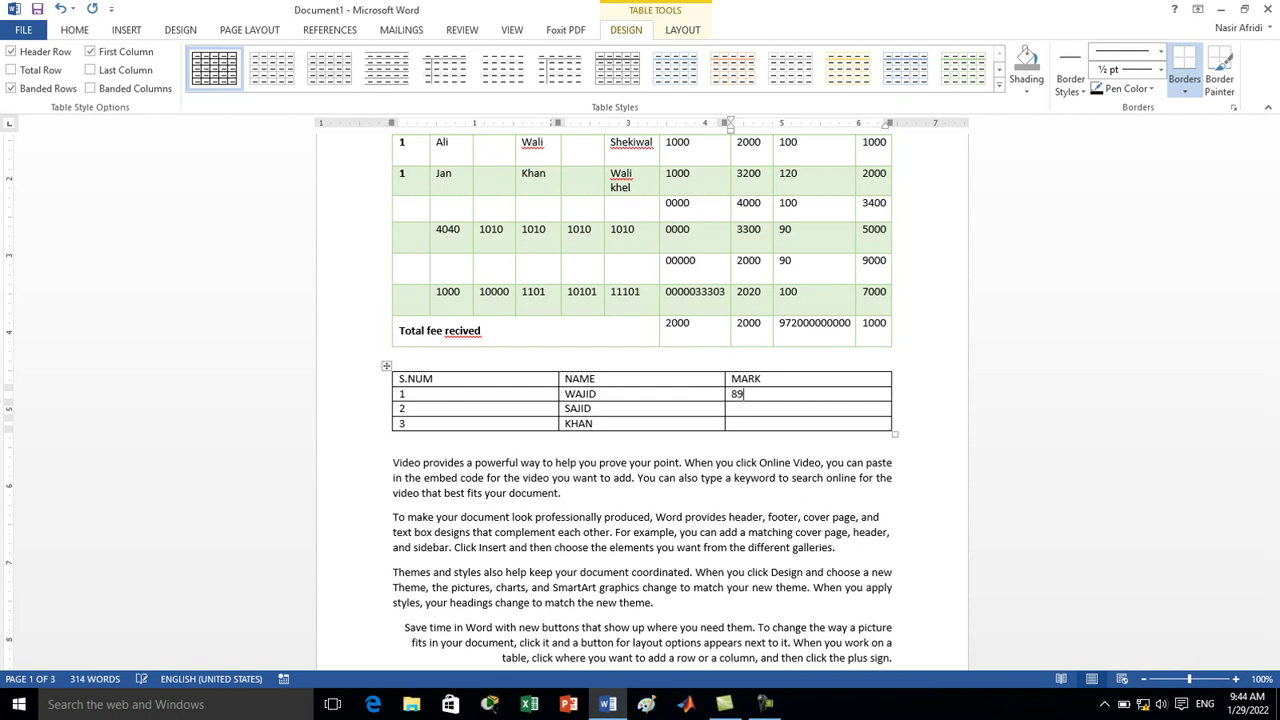
left_click(731, 408)
type("98")
left_click(731, 423)
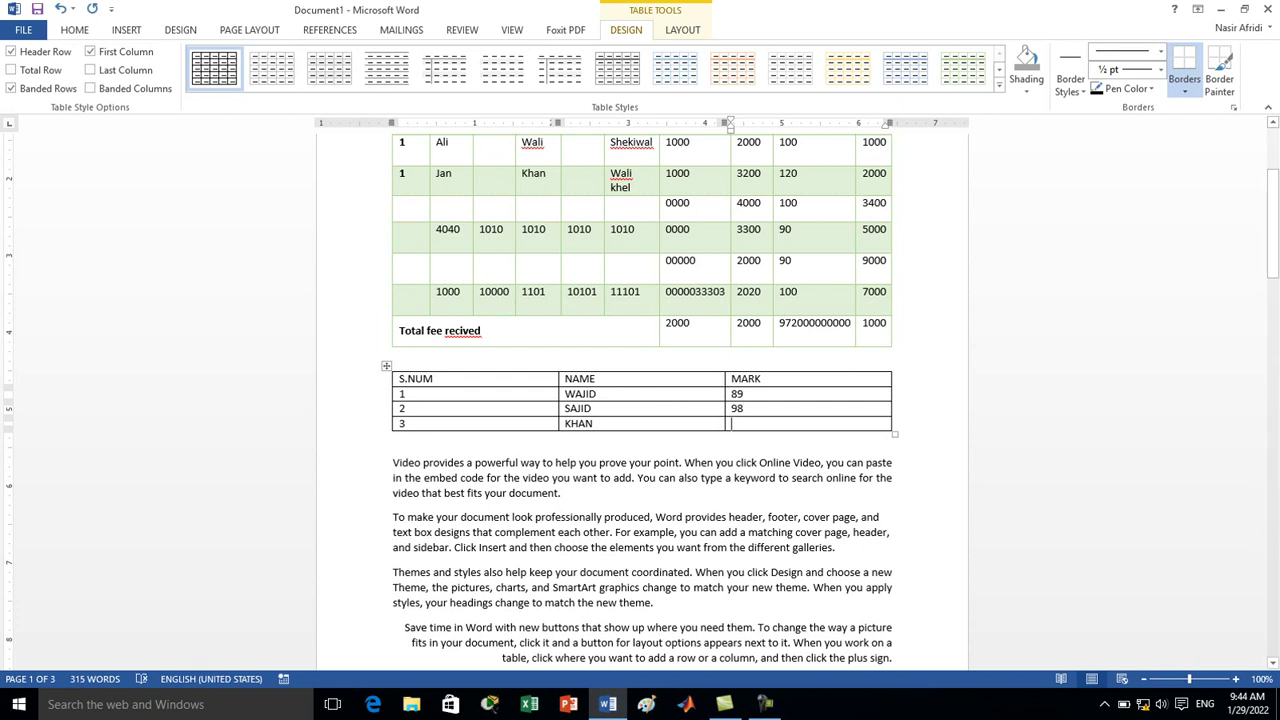
type("90")
Sort the marks table by the MARK column ascending (89, 90, 98), keeping the headings on top
left_click(761, 378)
left_click(393, 354)
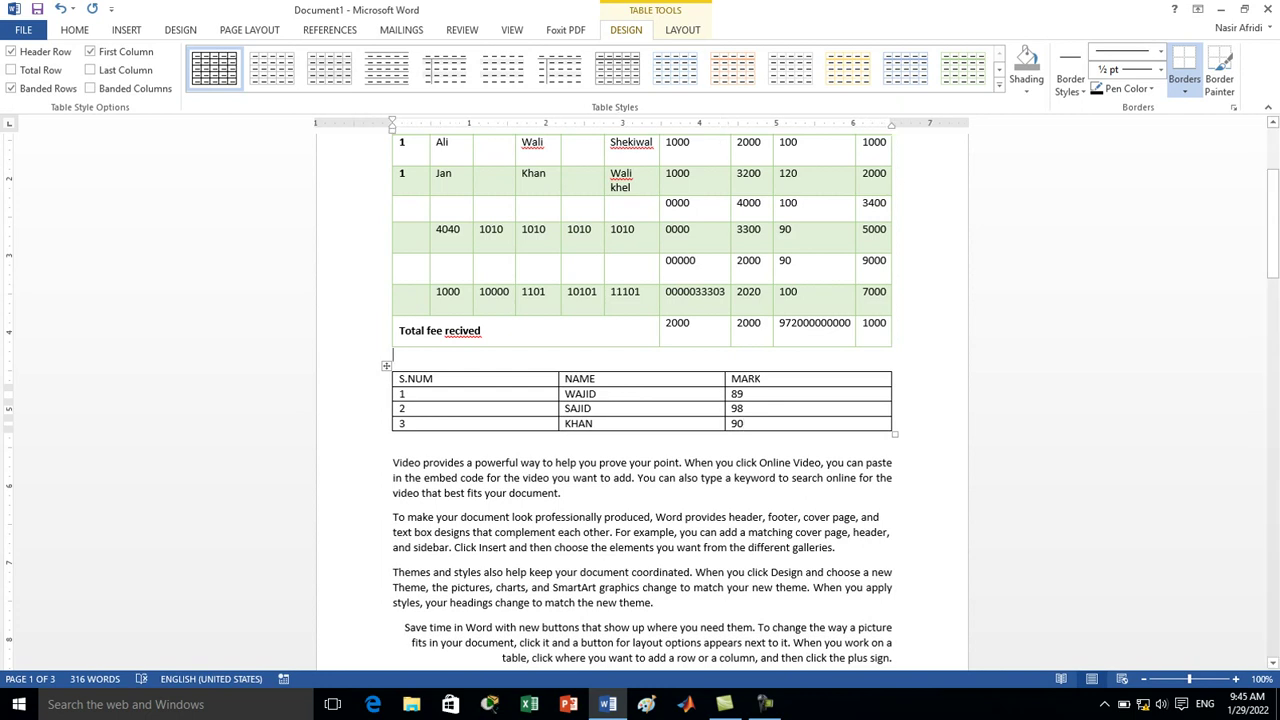
left_click(386, 366)
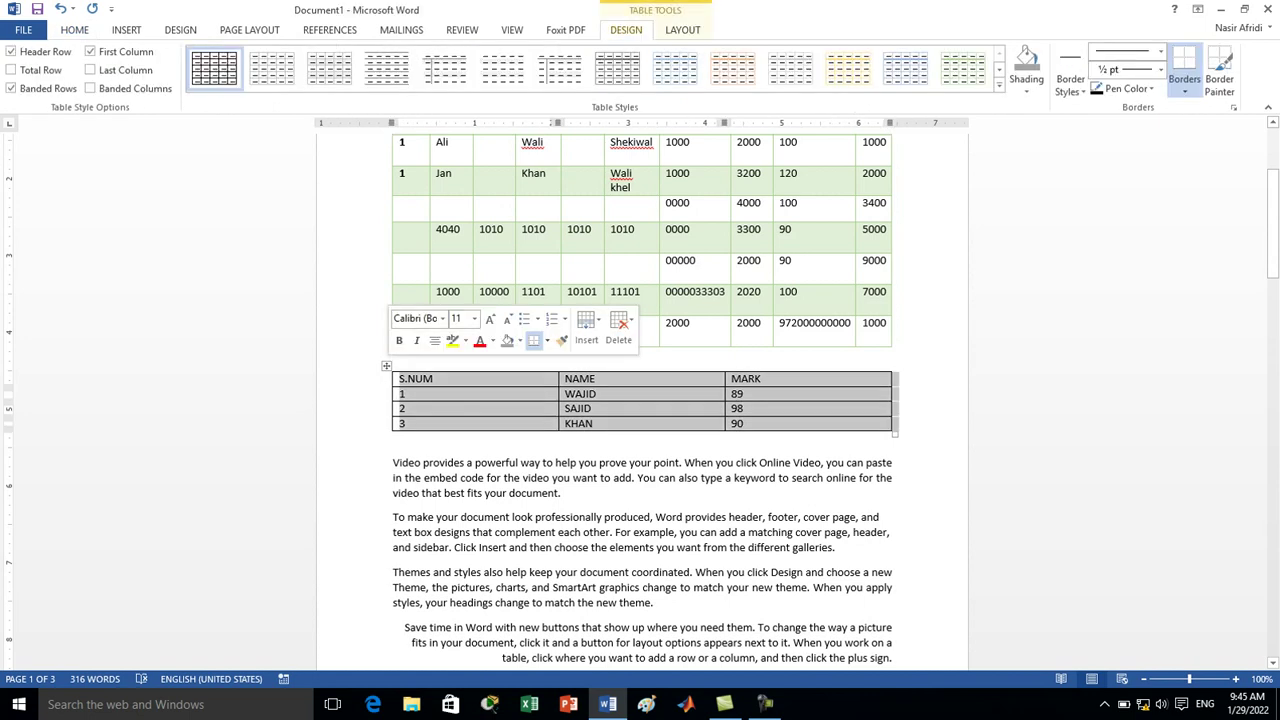
left_click(800, 368)
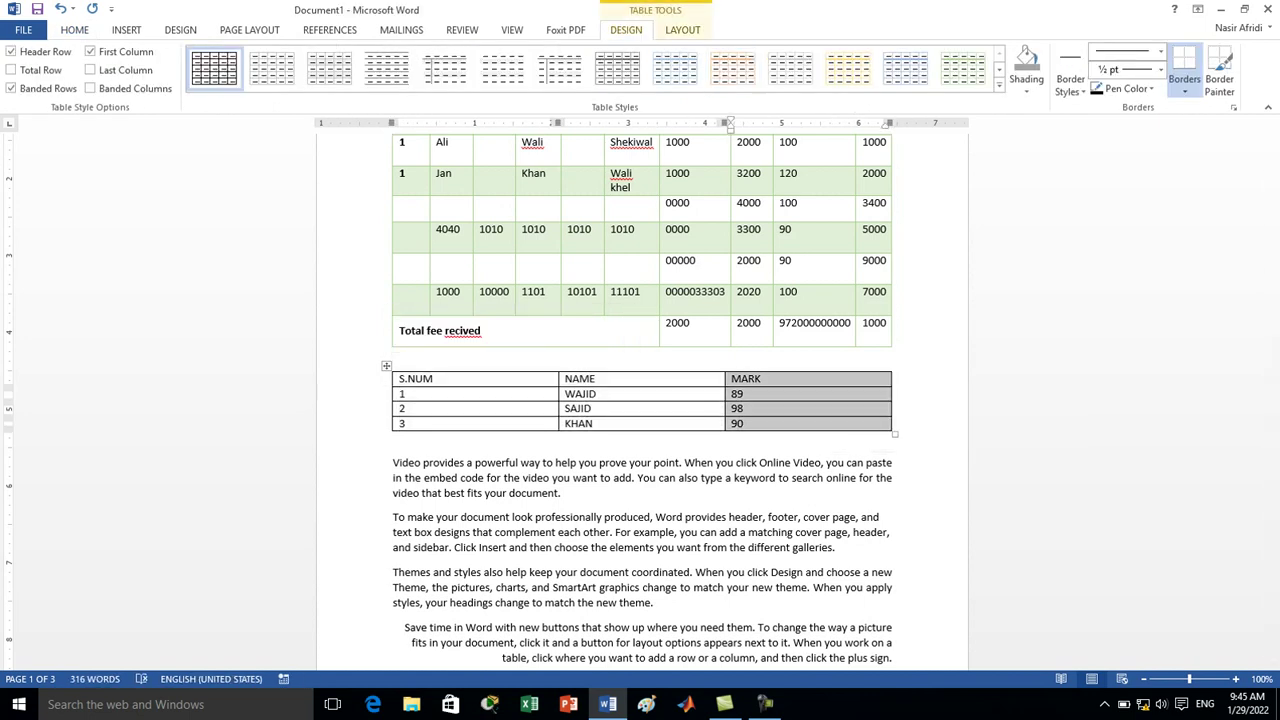
left_click(683, 29)
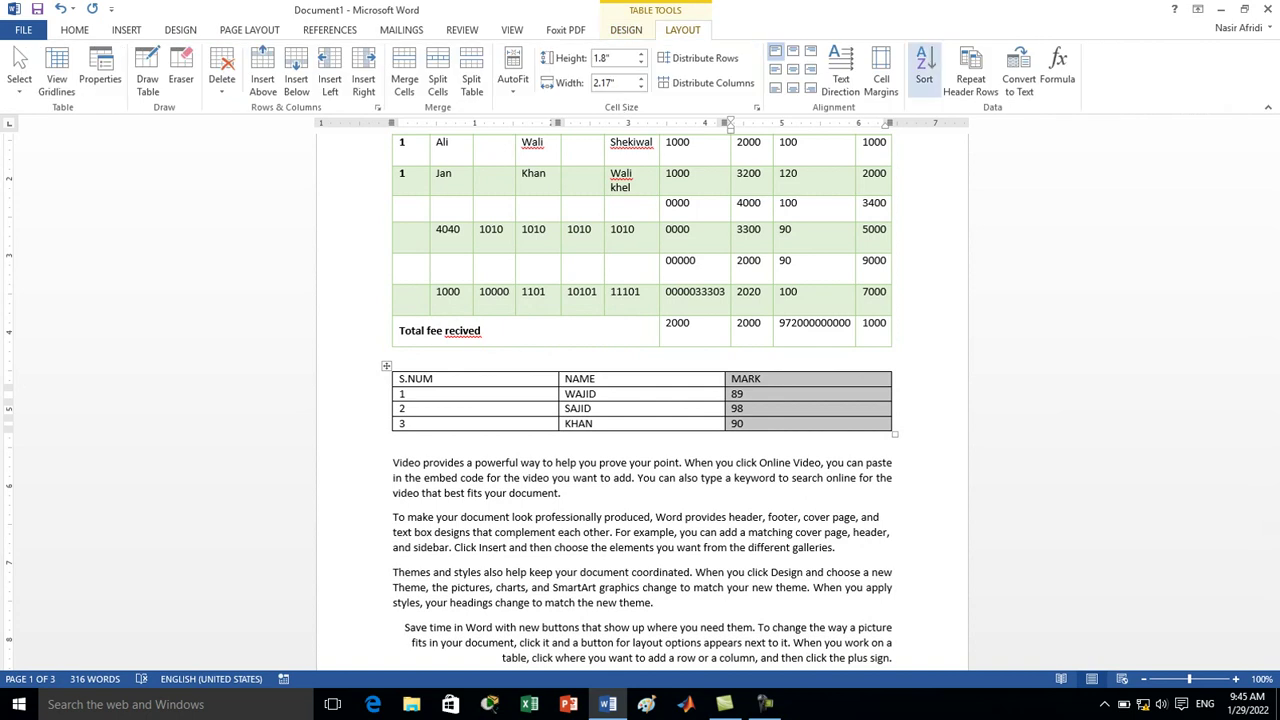
left_click(924, 72)
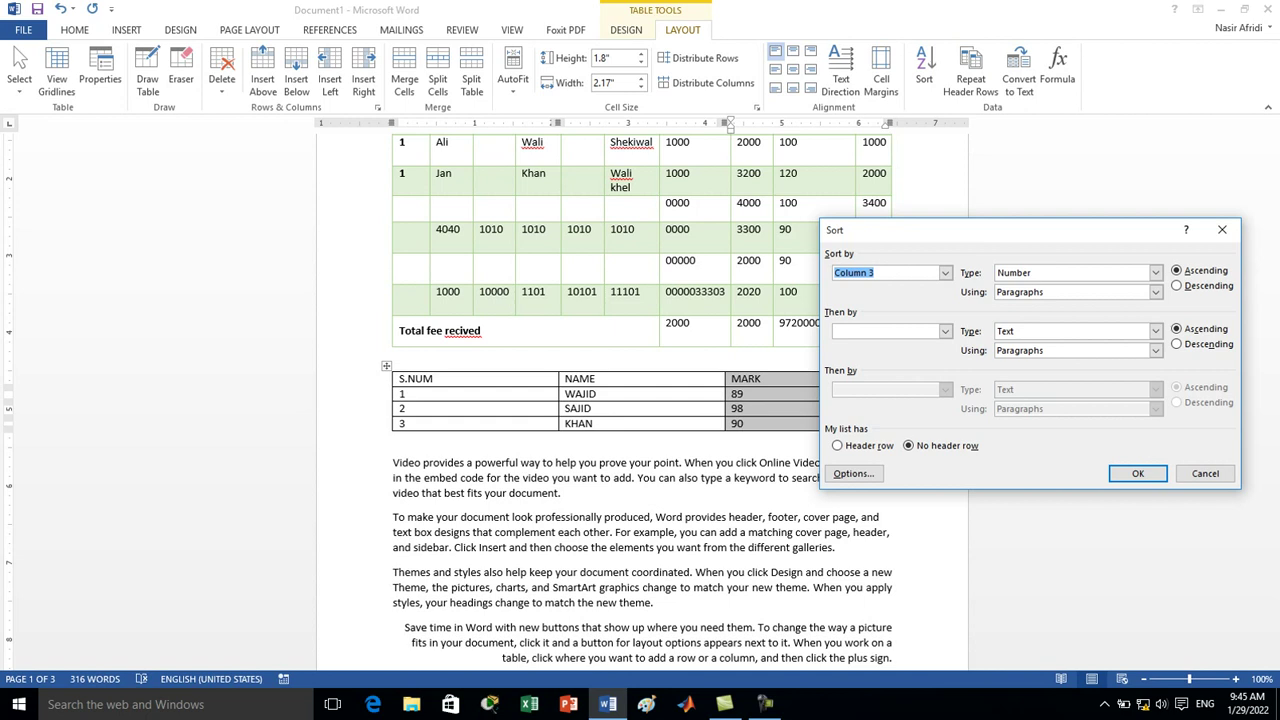
key("Return")
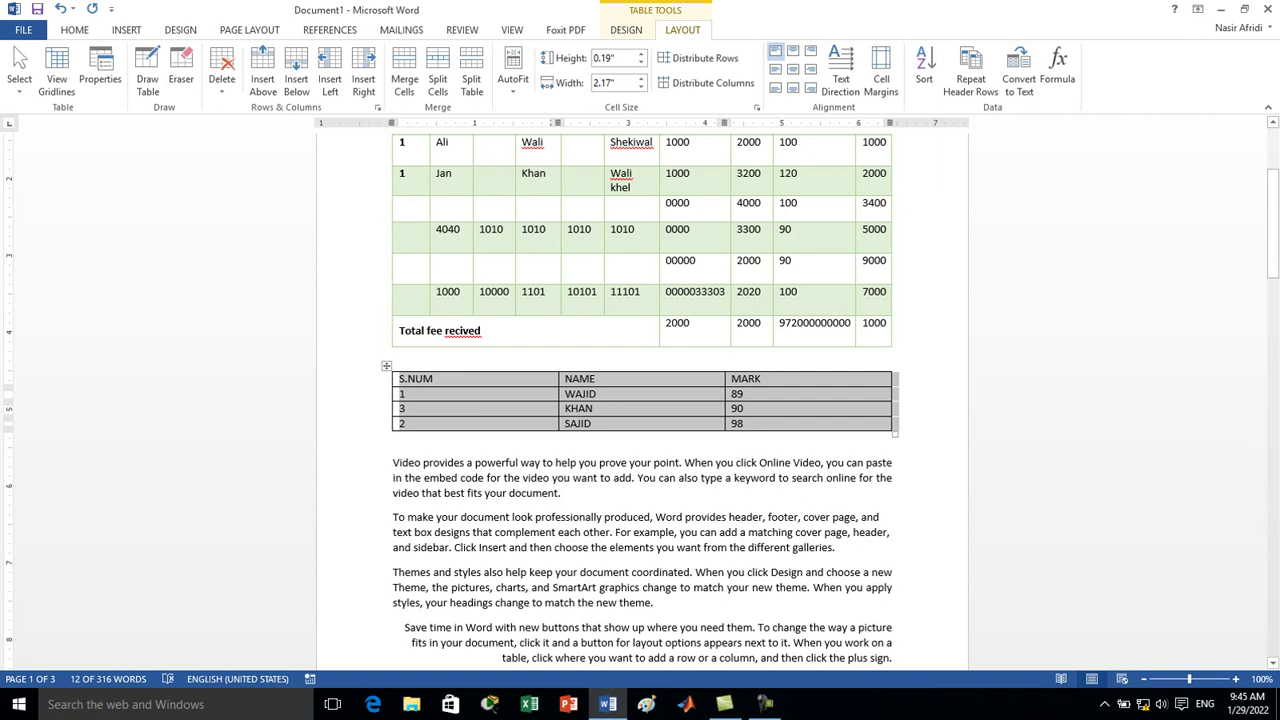
left_click(745, 423)
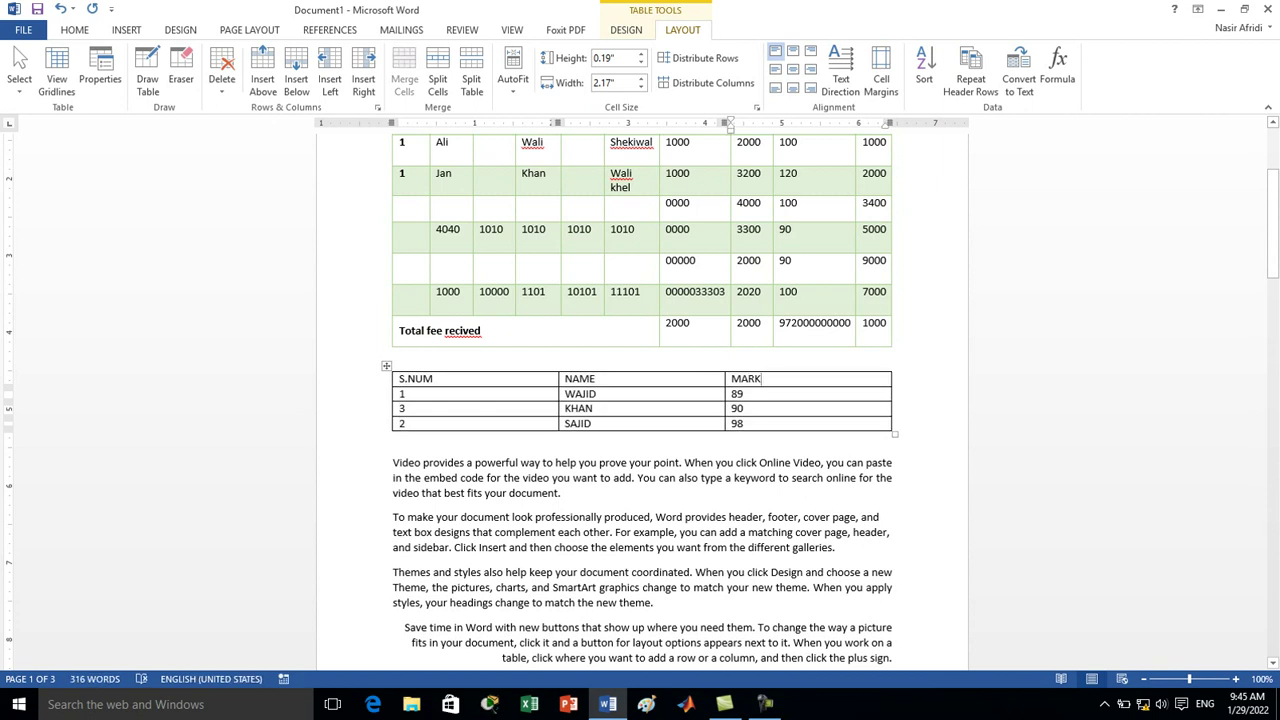
left_click(394, 356)
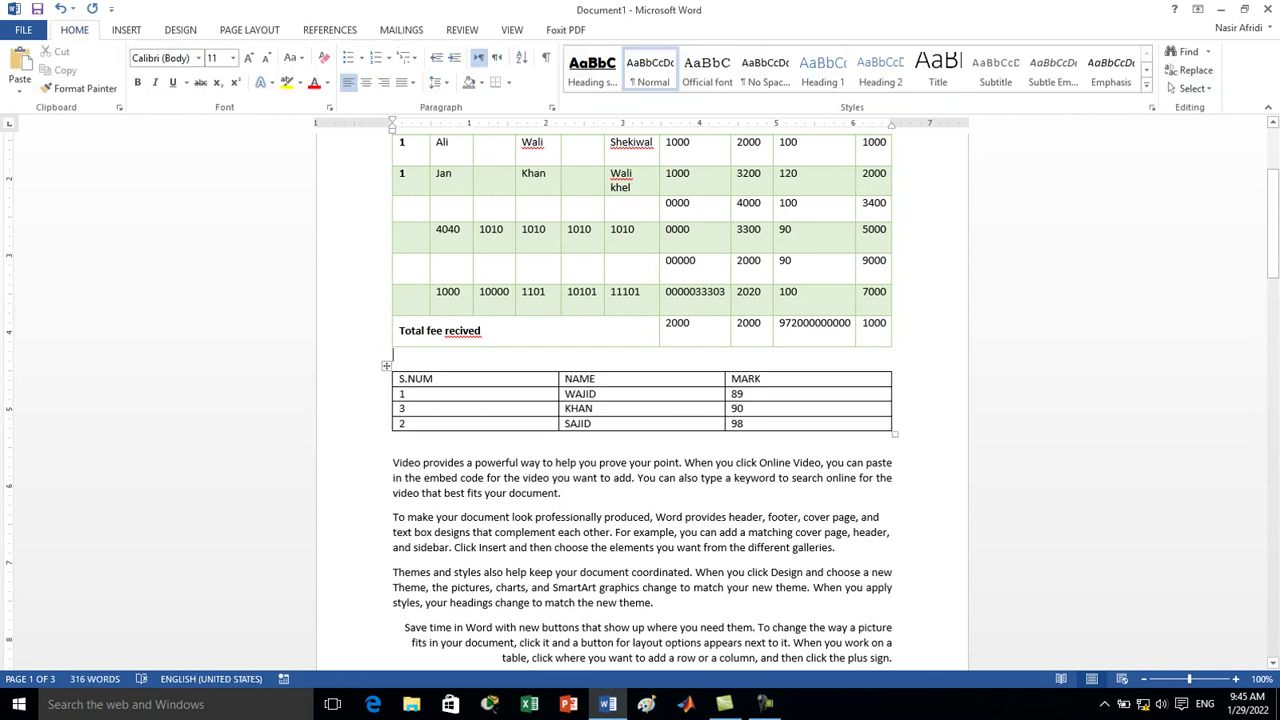
left_click(386, 366)
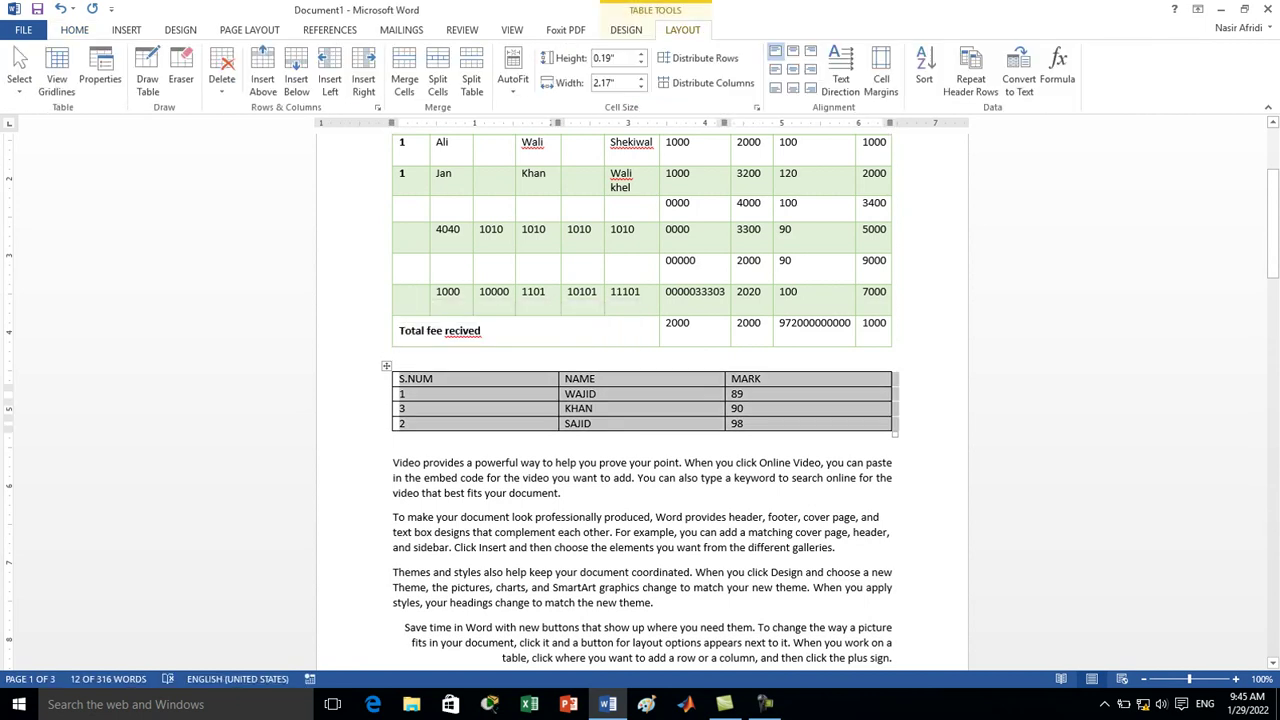
left_click(394, 355)
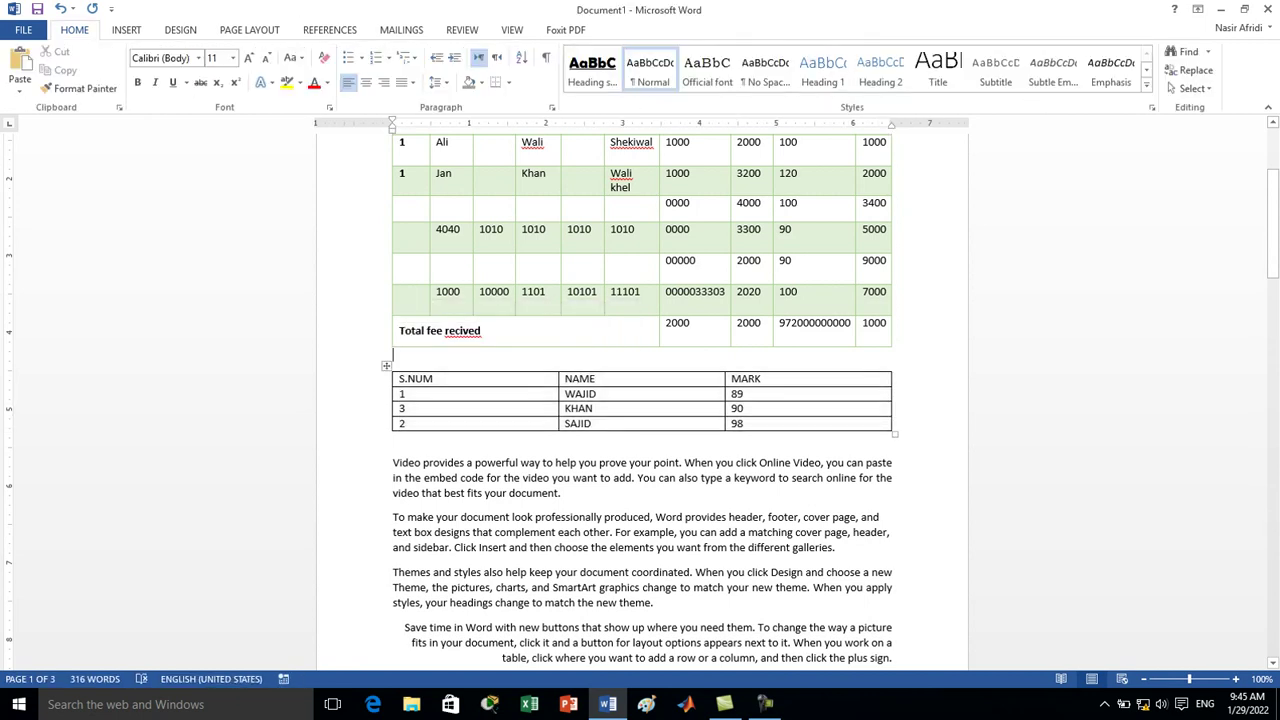
left_click_drag(740, 380, 740, 424)
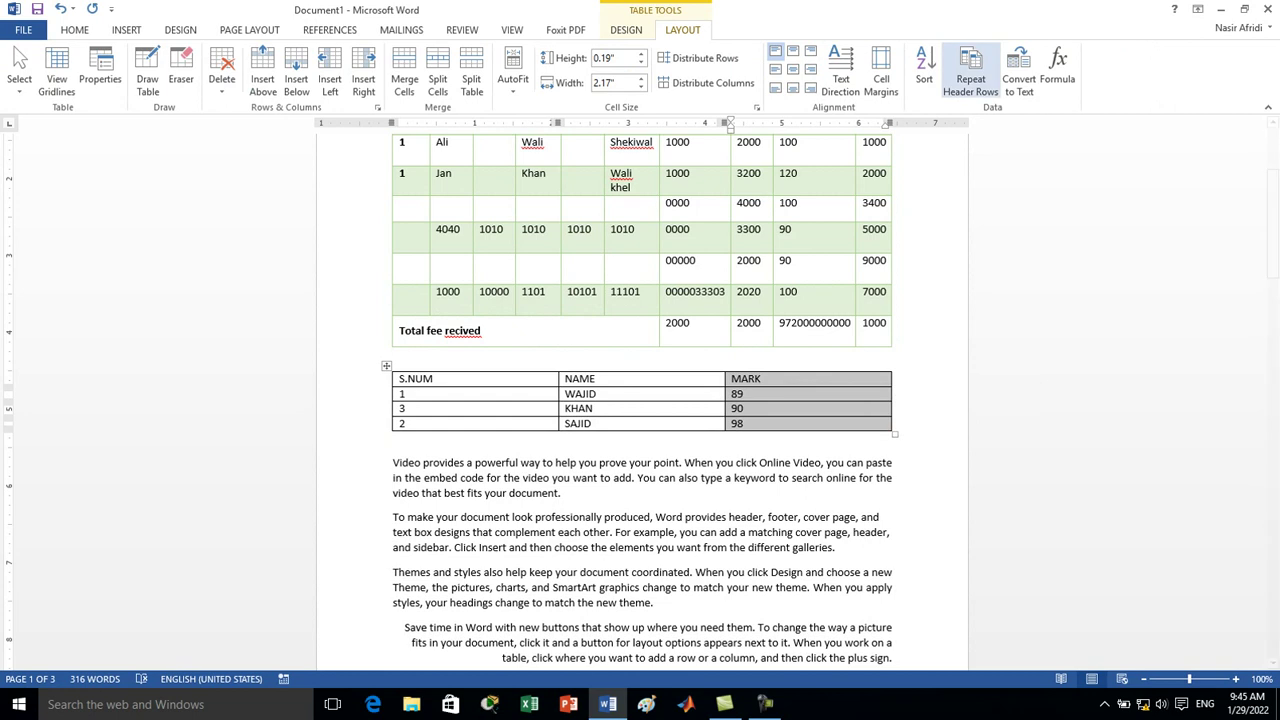
left_click(924, 75)
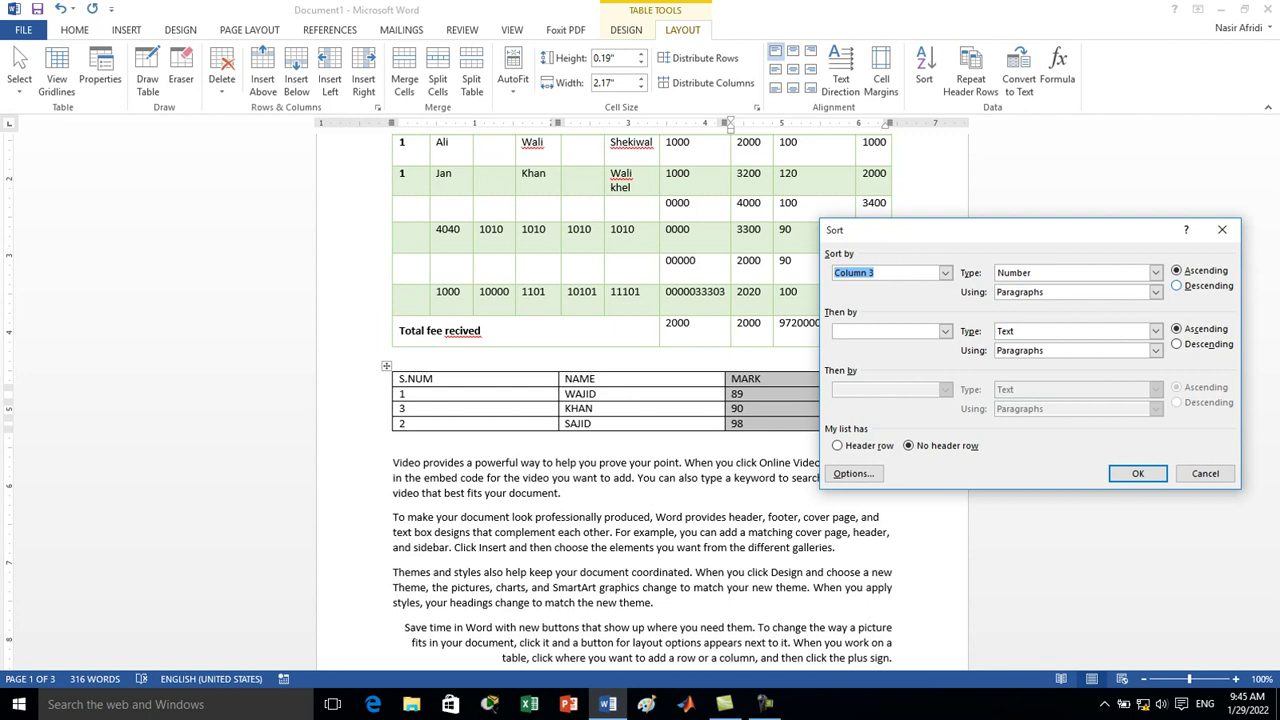
key("alt+d")
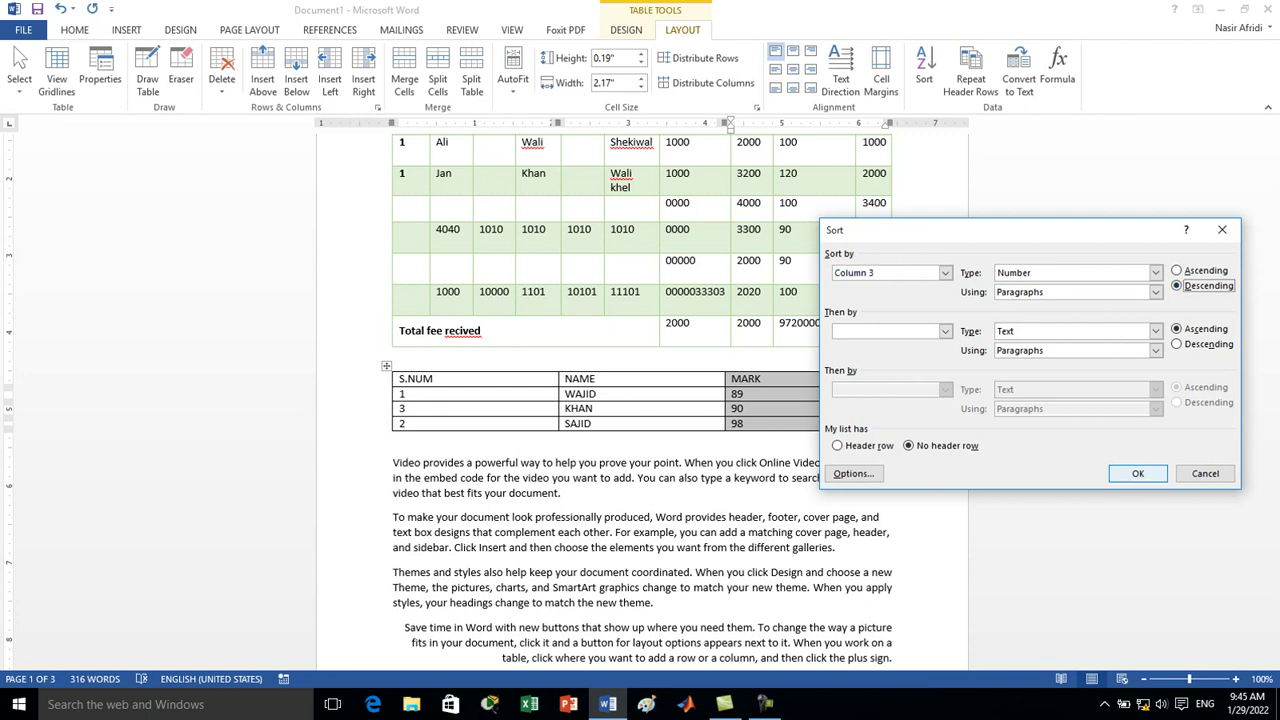
key("Return")
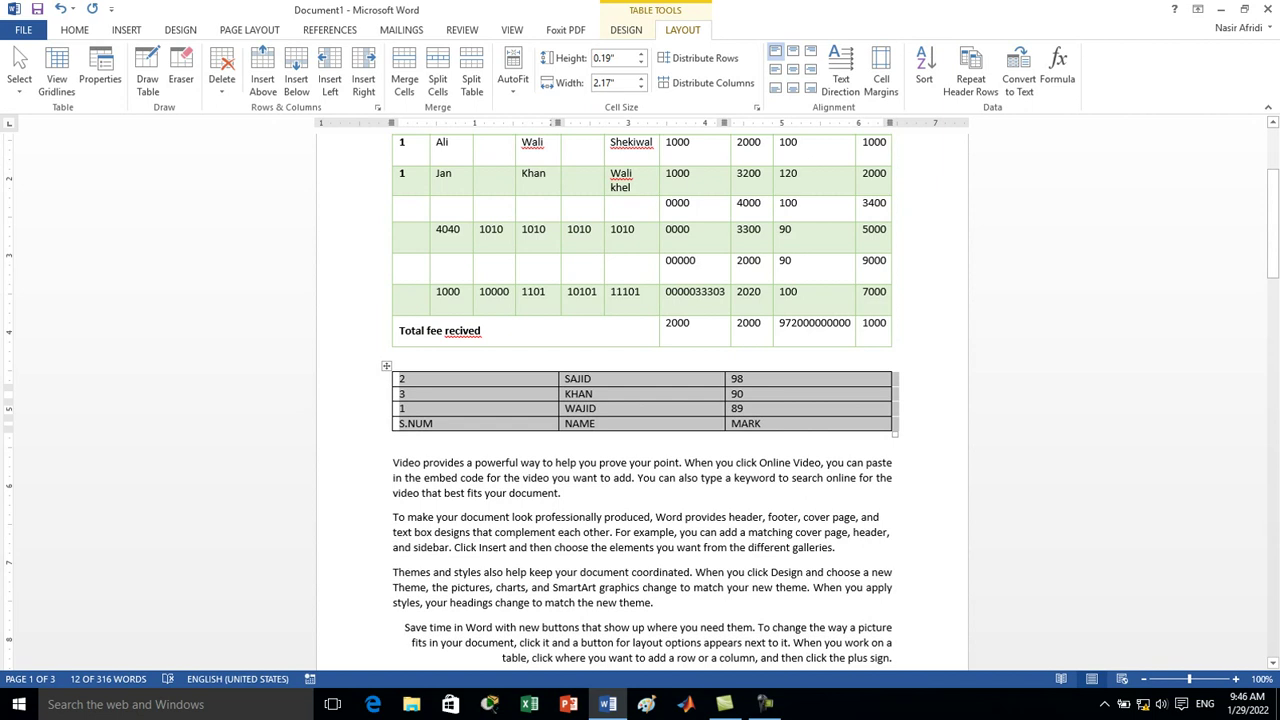
key("ctrl+z")
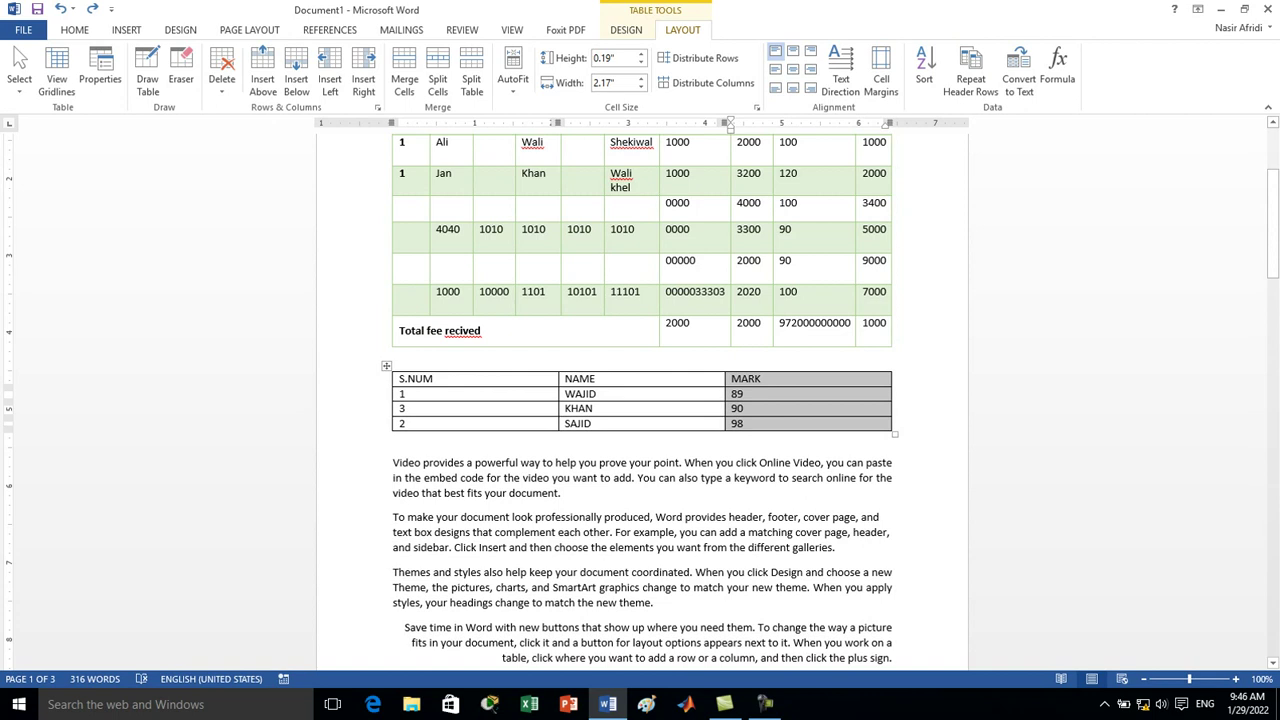
Delete the entire S.NUM, NAME, MARK heading row from the marks table, then bring up Sort
left_click(433, 378)
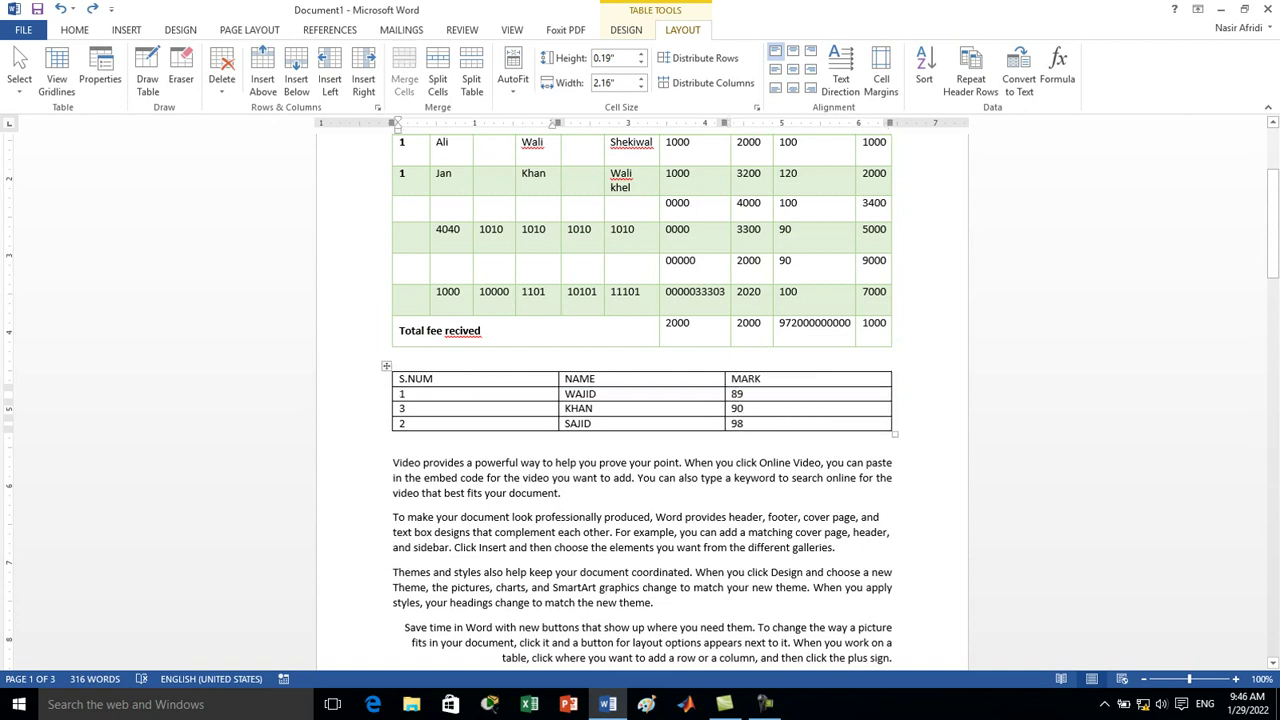
triple_click(415, 378)
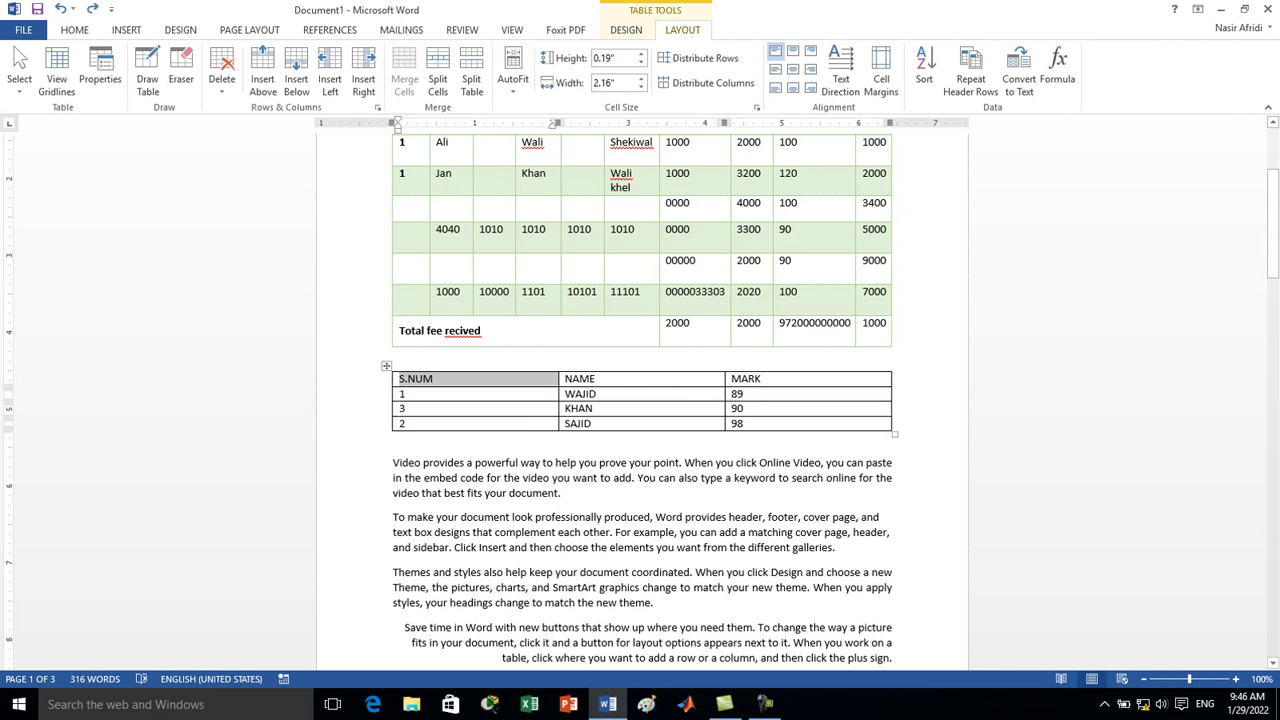
left_click(399, 378)
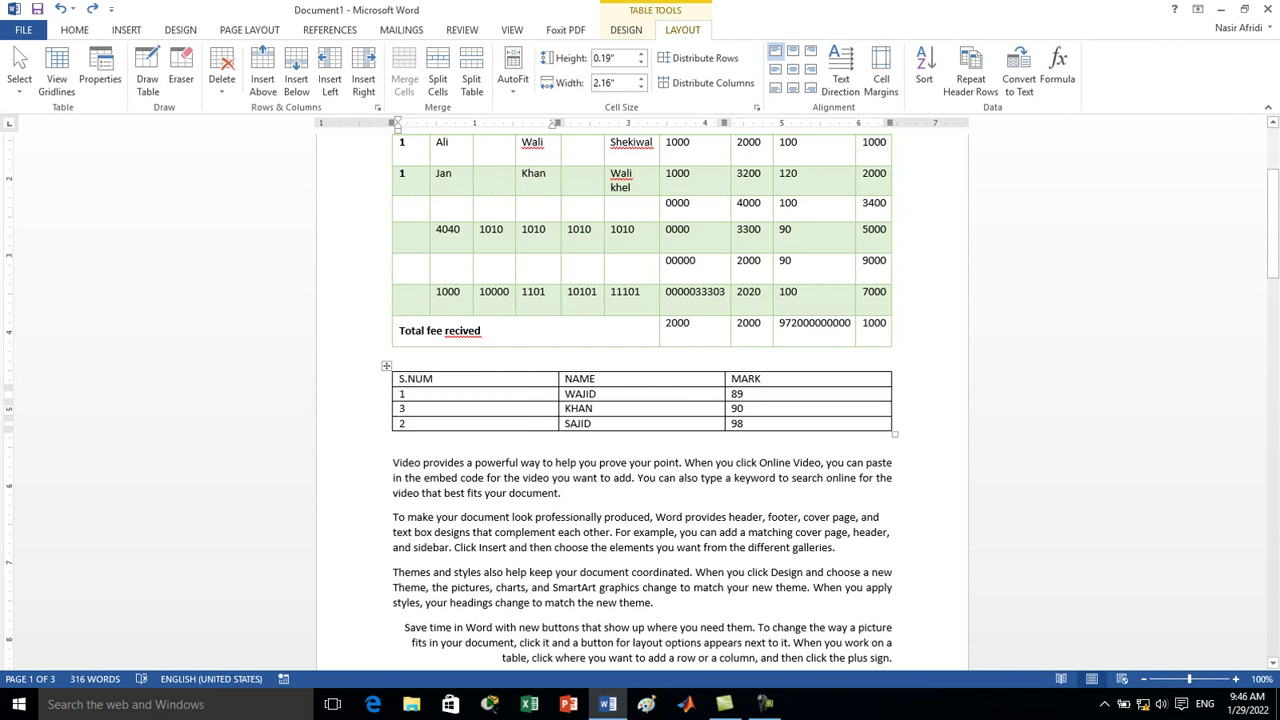
left_click_drag(399, 378, 885, 379)
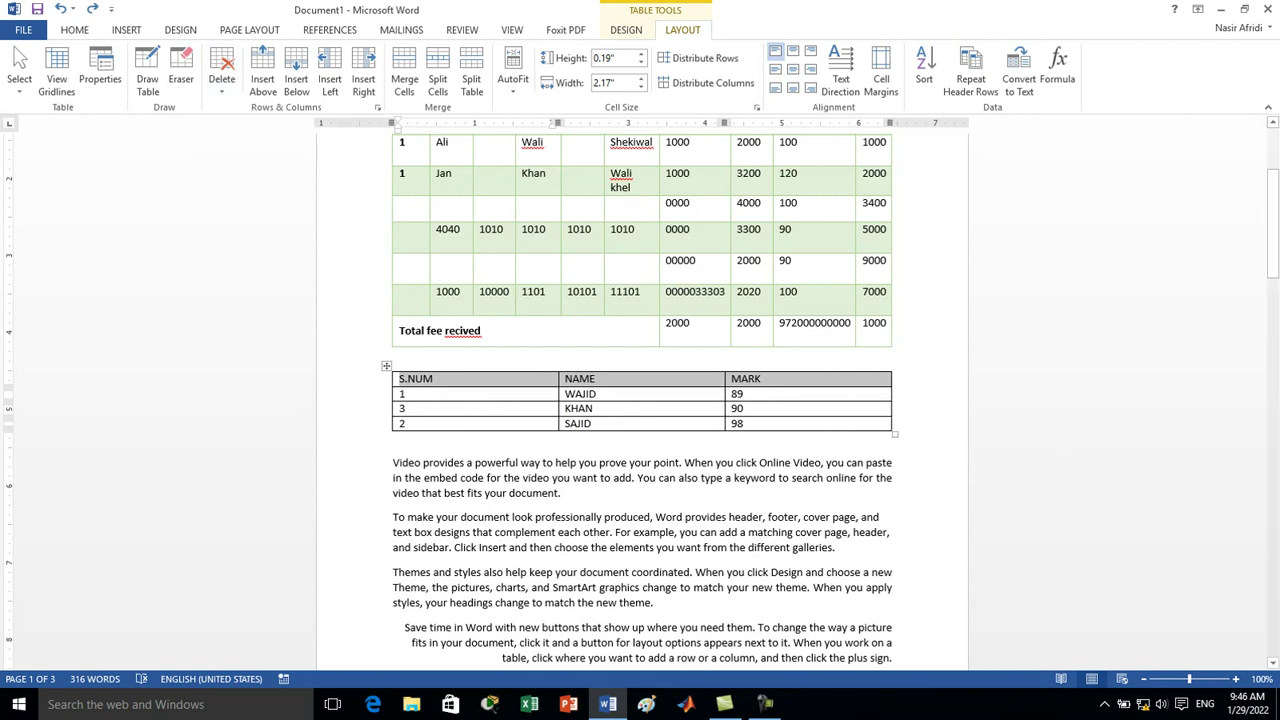
right_click(790, 380)
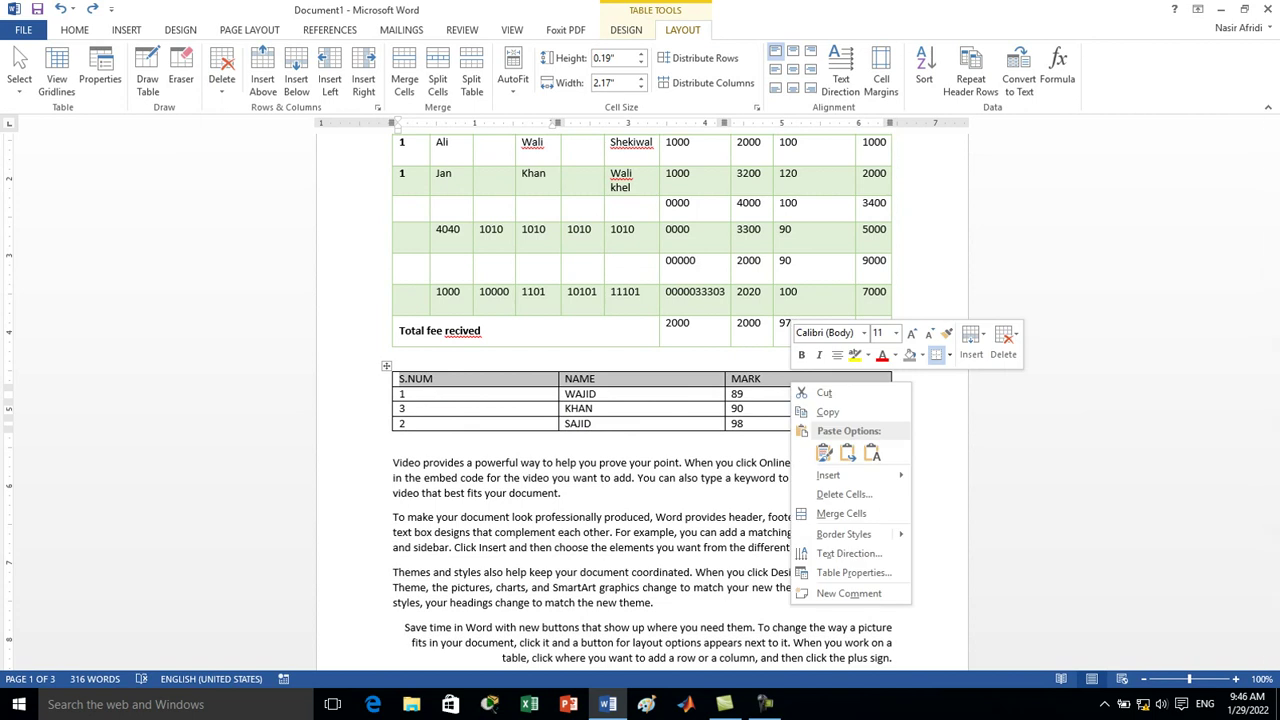
left_click(845, 495)
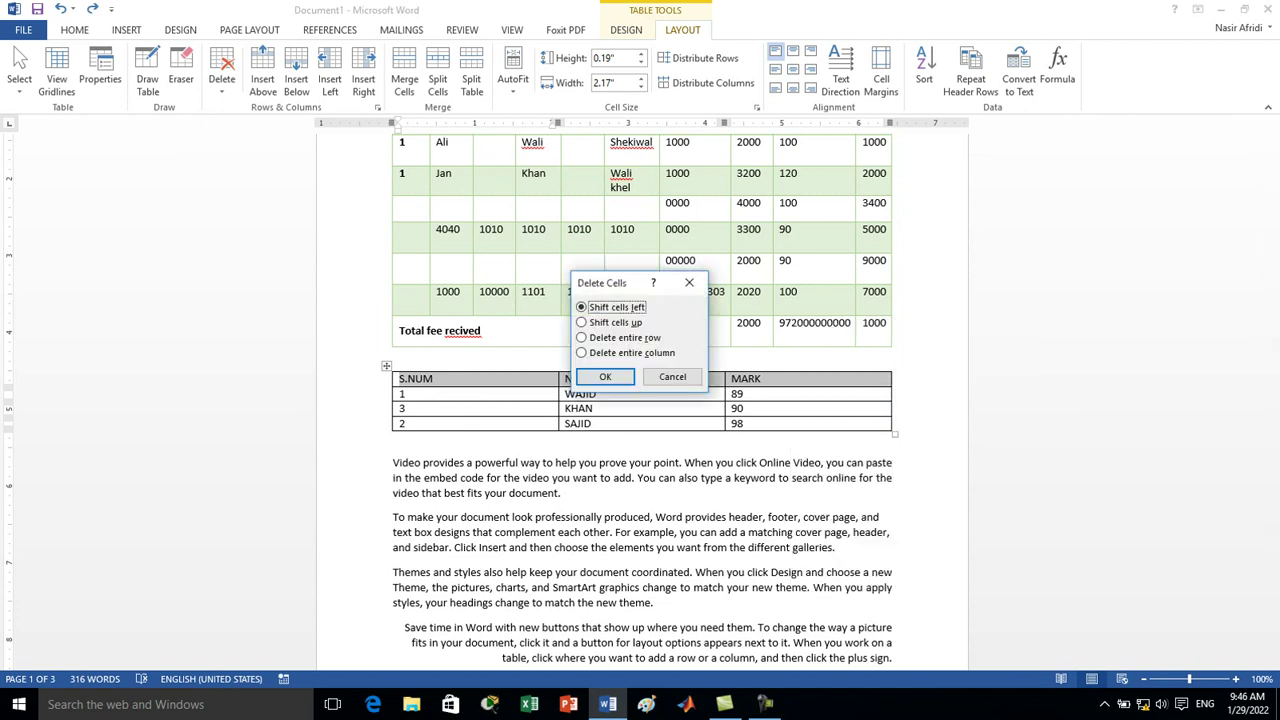
key("alt+r")
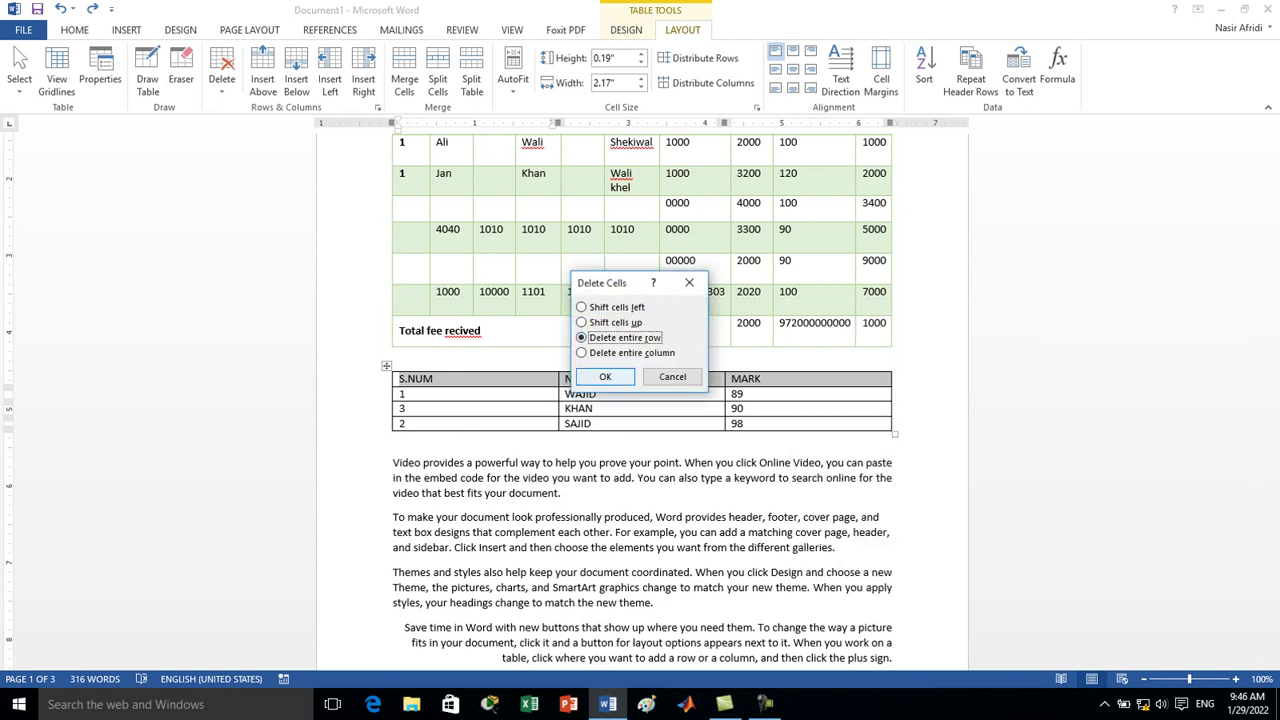
key("Return")
left_click(744, 379)
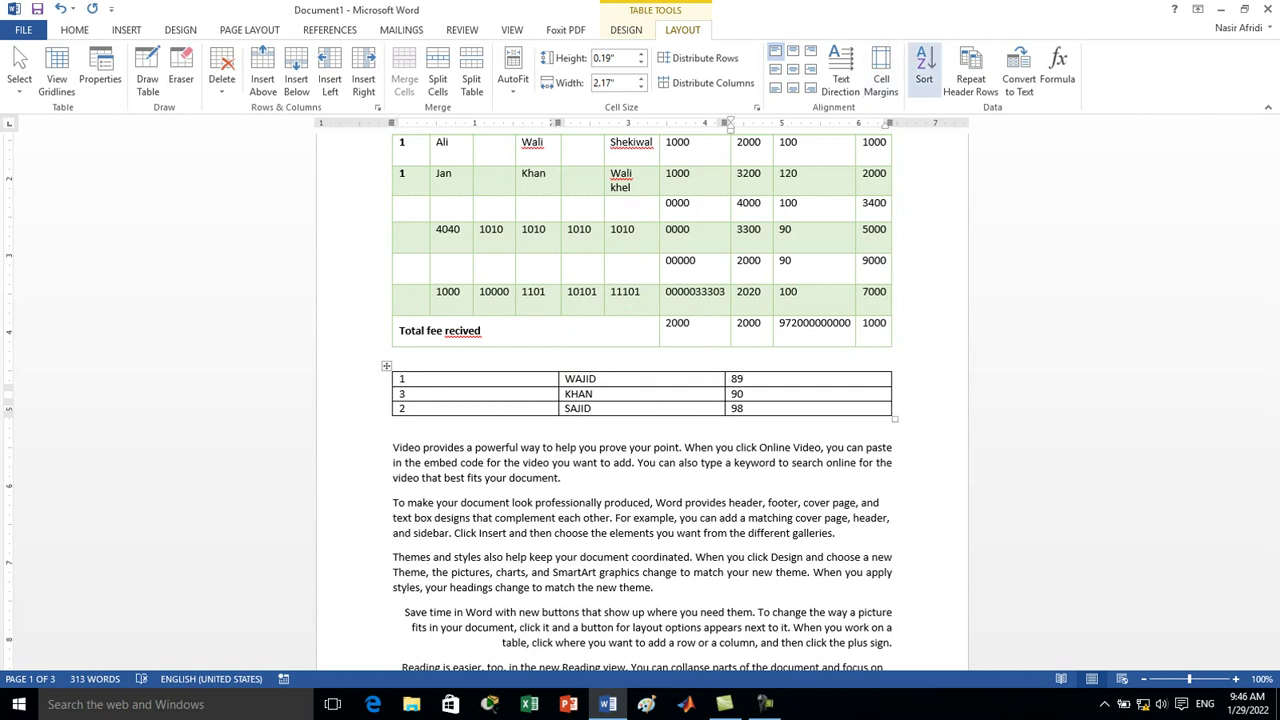
left_click(924, 70)
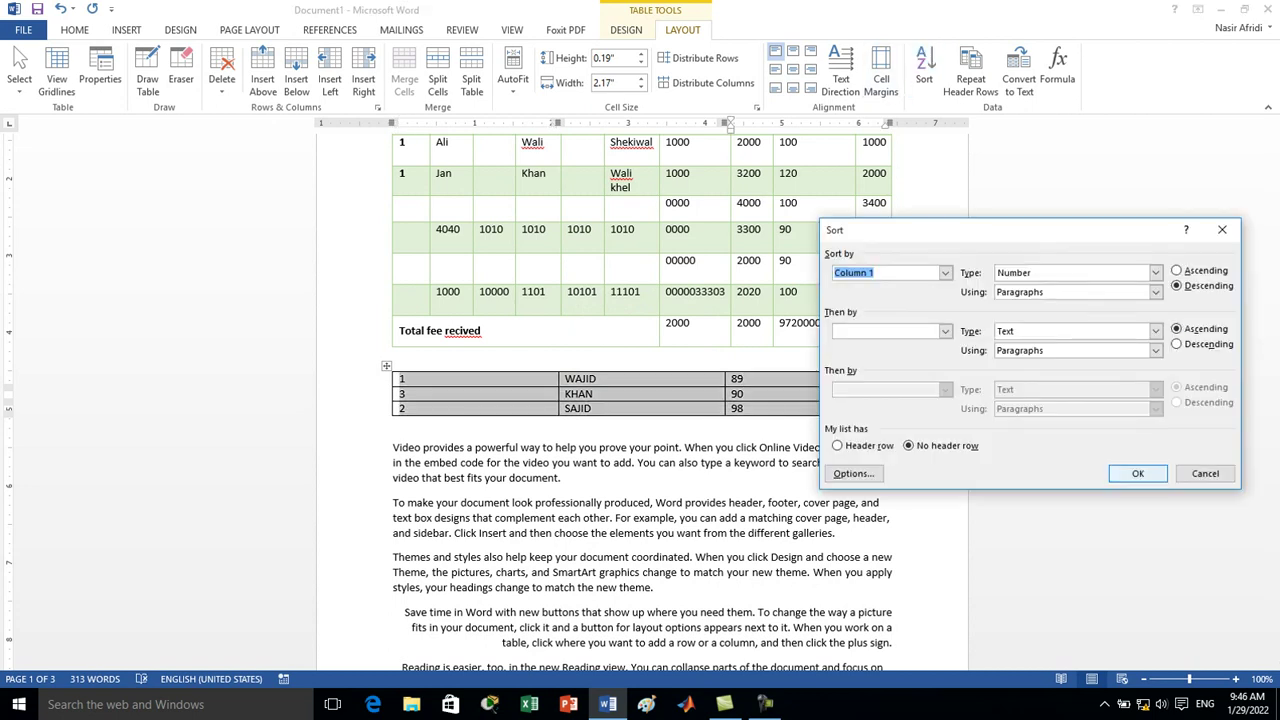
Sort the table descending to 3 KHAN, 2 SAJID, 1 WAJID and insert an empty row above
key("Return")
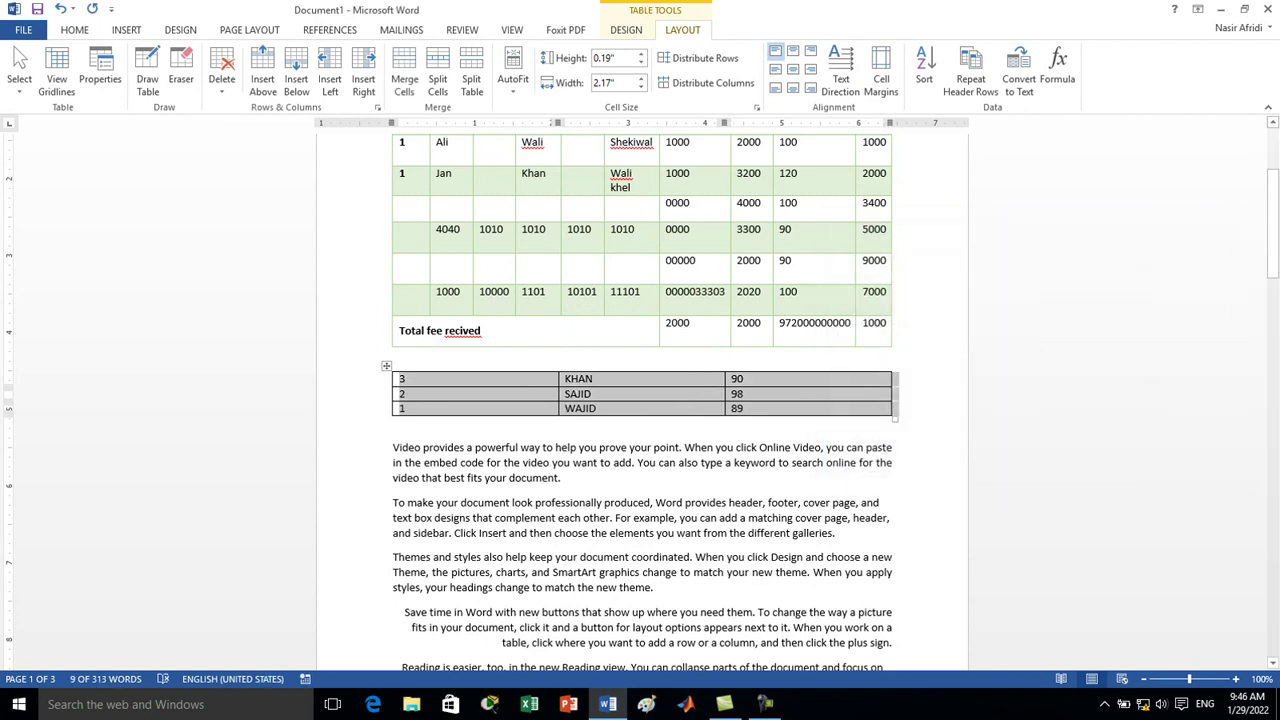
left_click(820, 380)
right_click(820, 380)
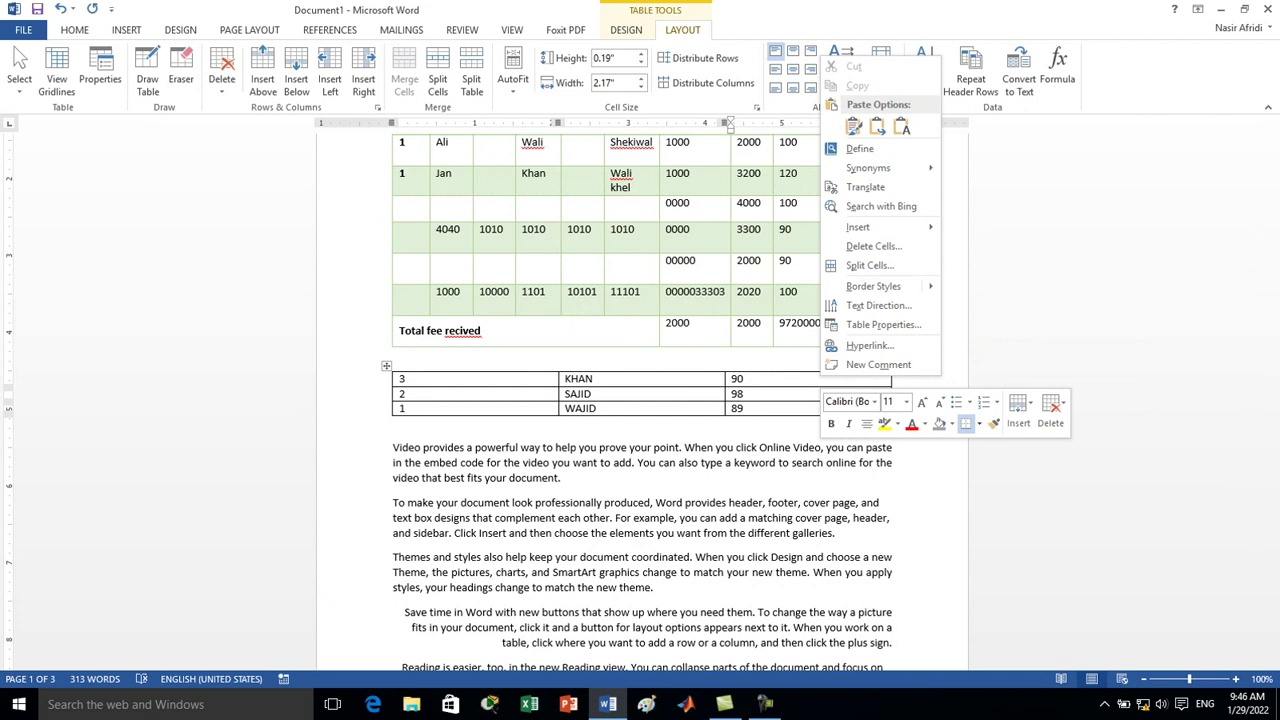
mouse_move(880, 227)
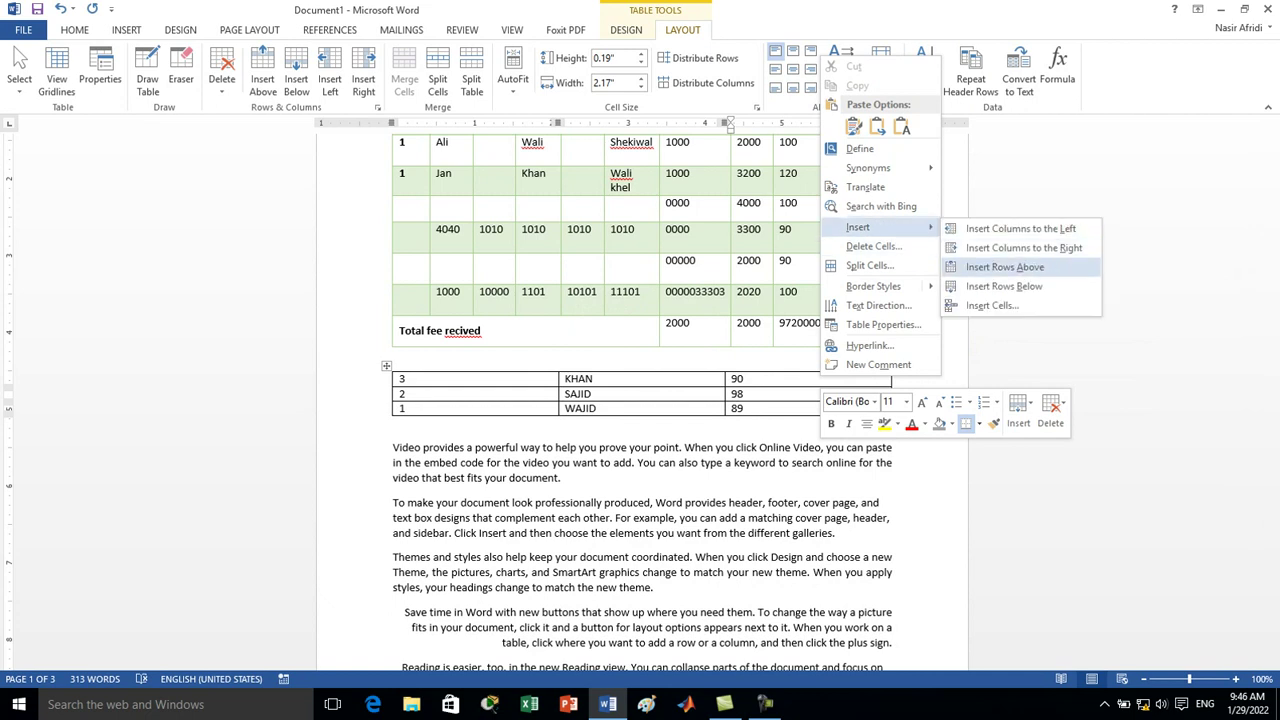
left_click(1005, 267)
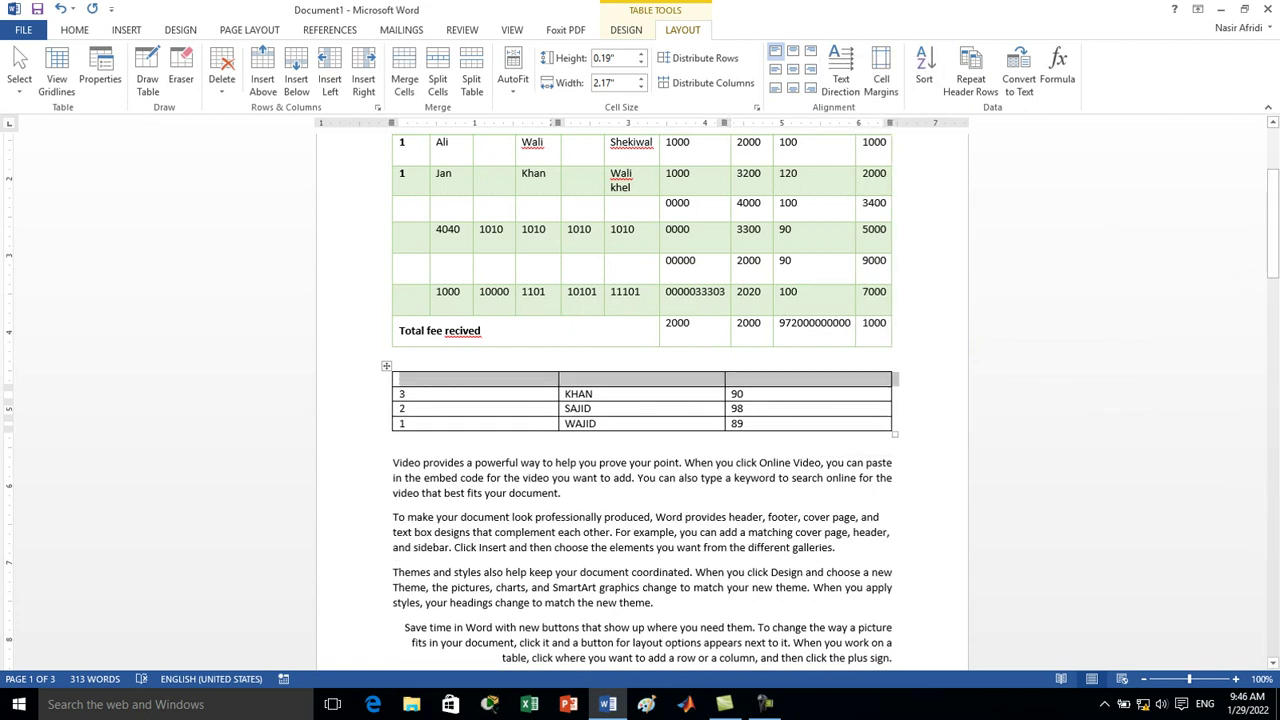
left_click(400, 380)
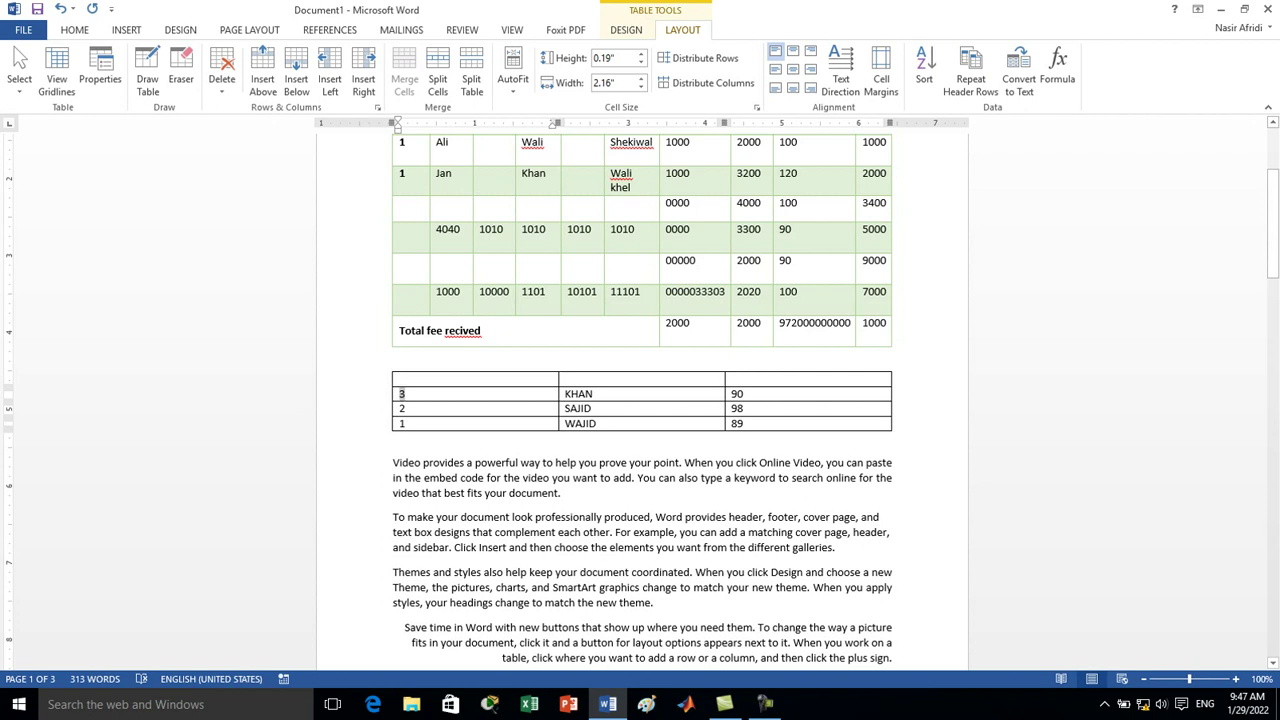
Sort the marks table by column 3 descending: SAJID 98, KHAN 90, WAJID 89
double_click(401, 394)
left_click(393, 354)
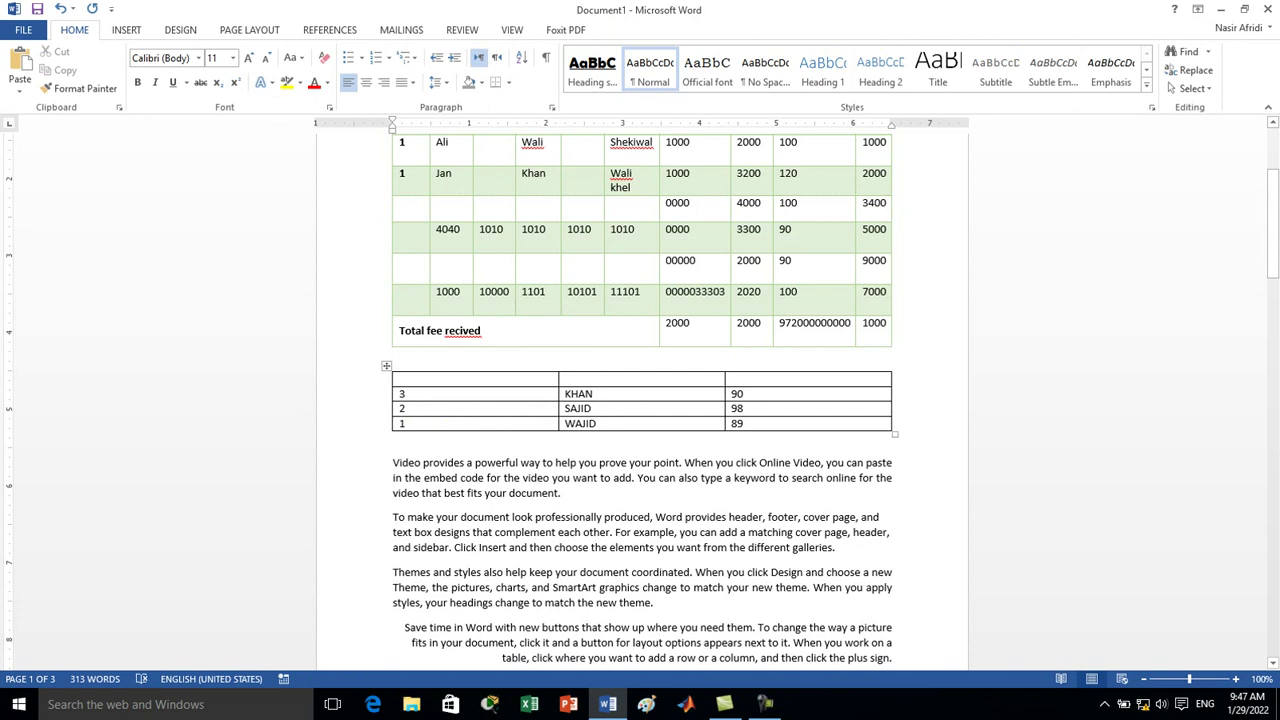
left_click(808, 370)
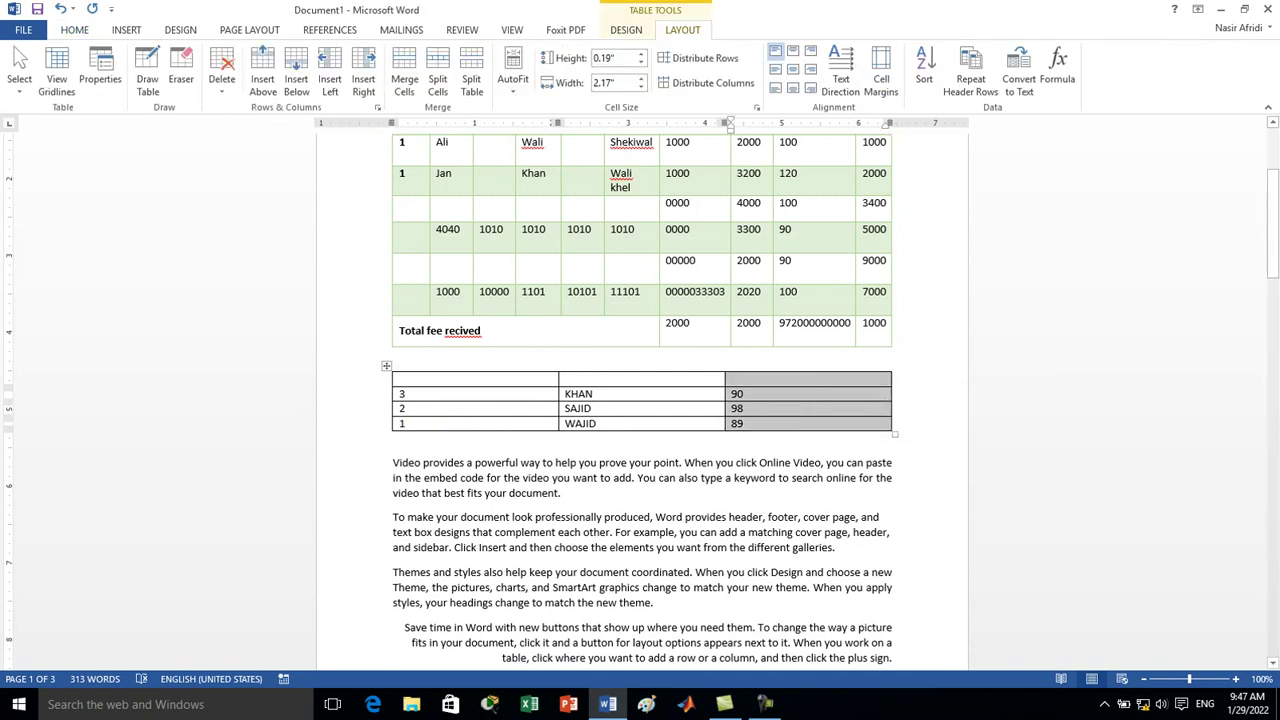
left_click(924, 75)
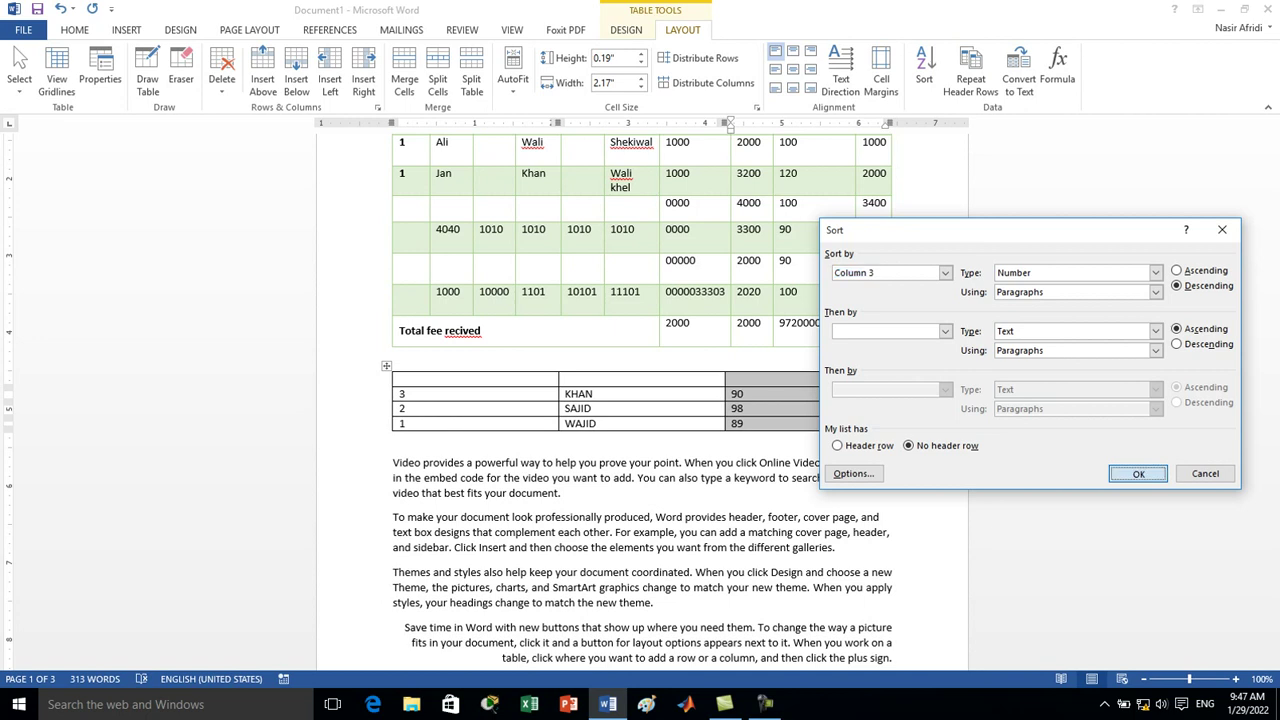
key("Return")
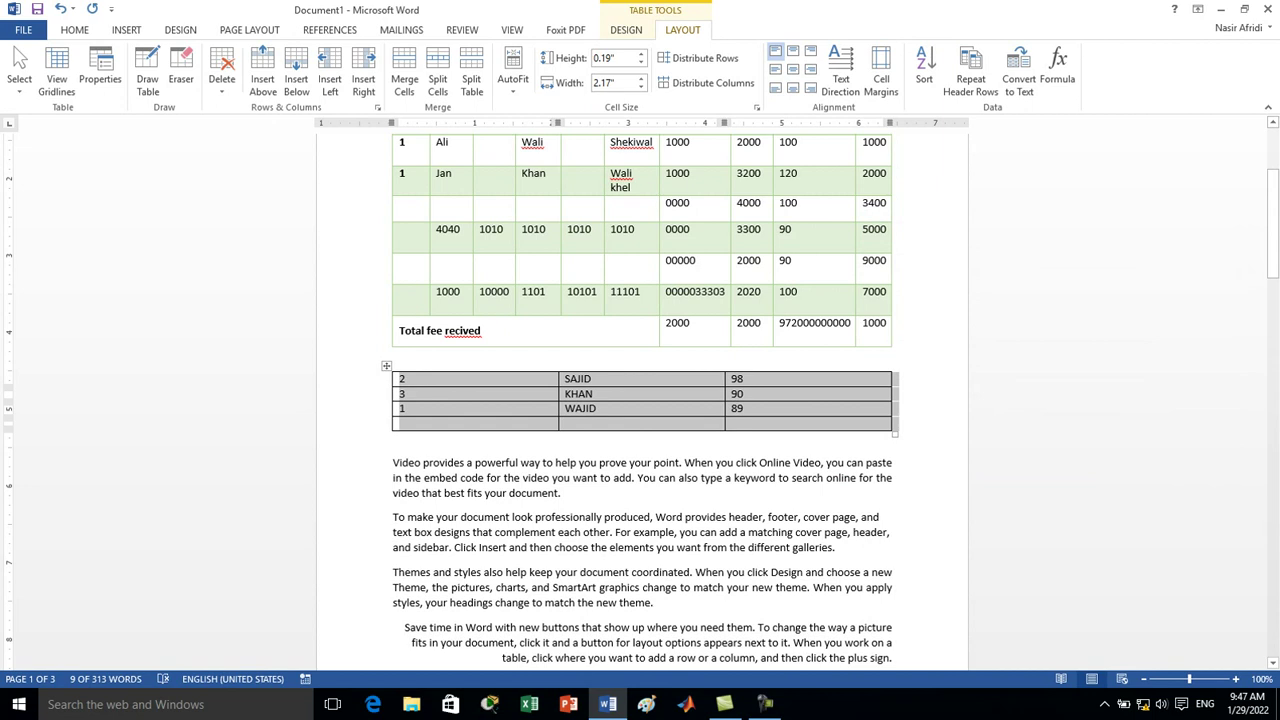
left_click(402, 394)
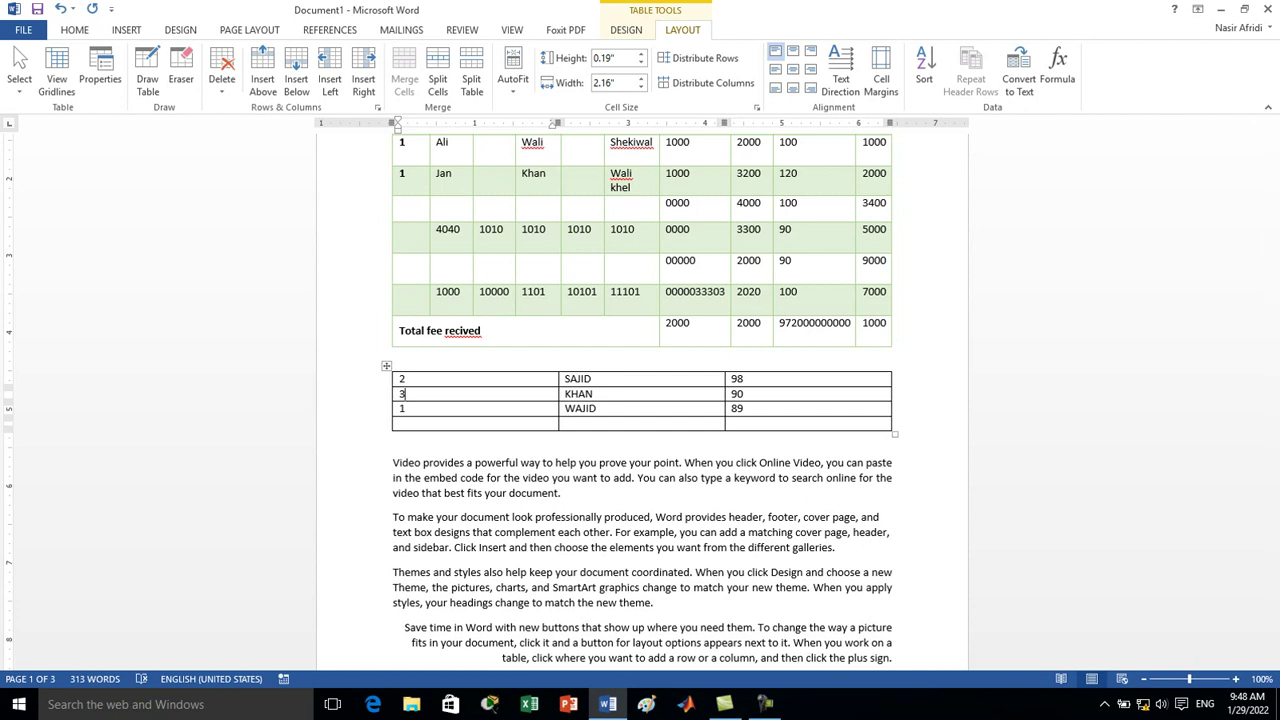
Open a new blank document with Ctrl+N, show its Insert tab, then switch back to Document1
left_click_drag(1273, 222, 1273, 255)
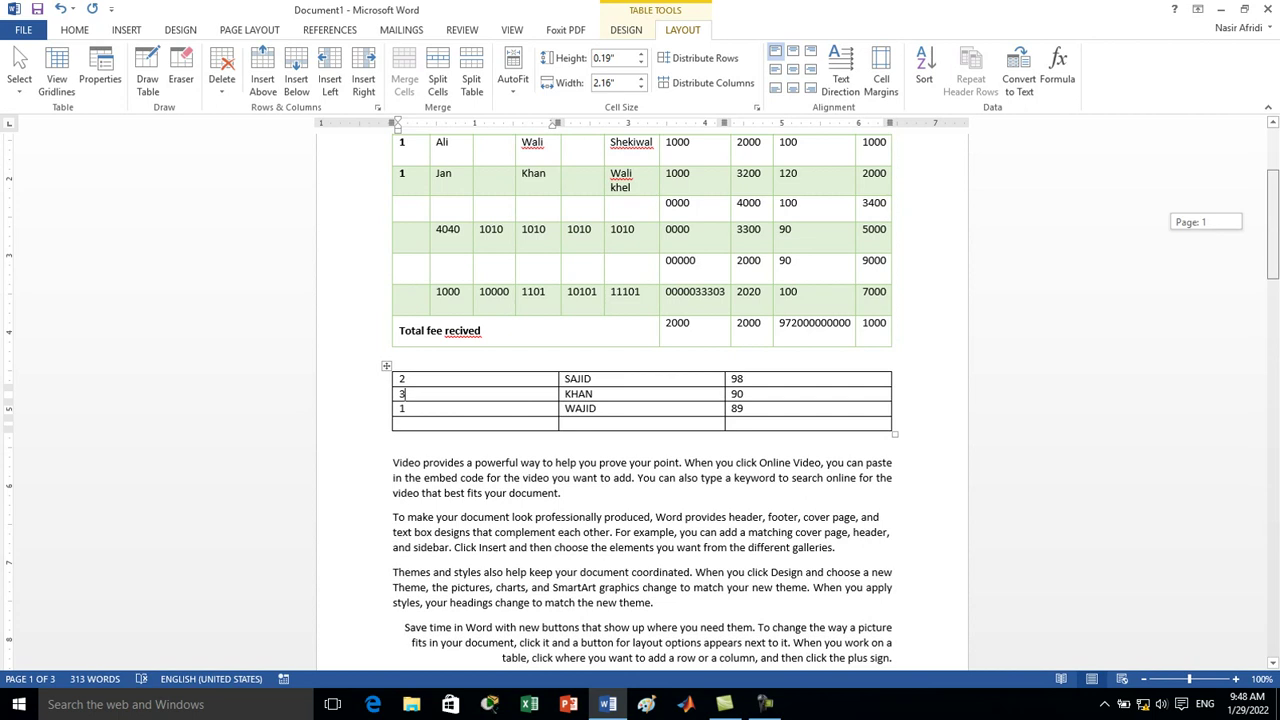
key("ctrl+n")
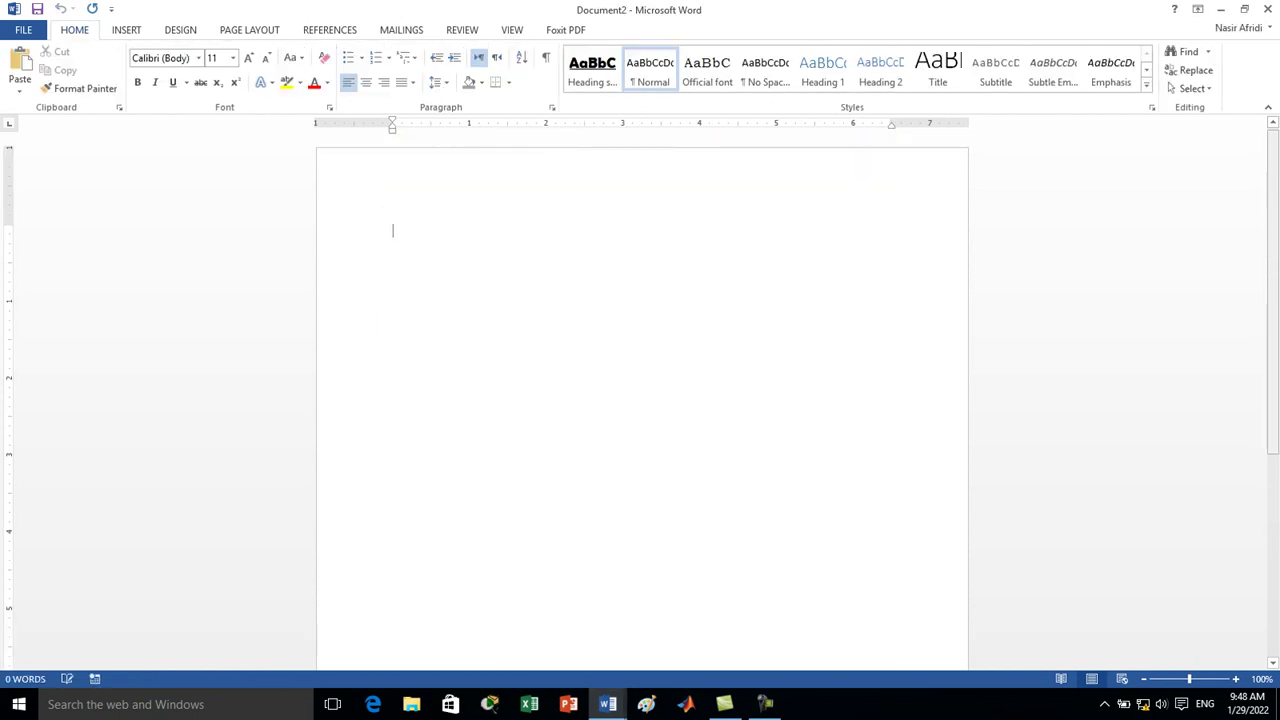
key("alt+n")
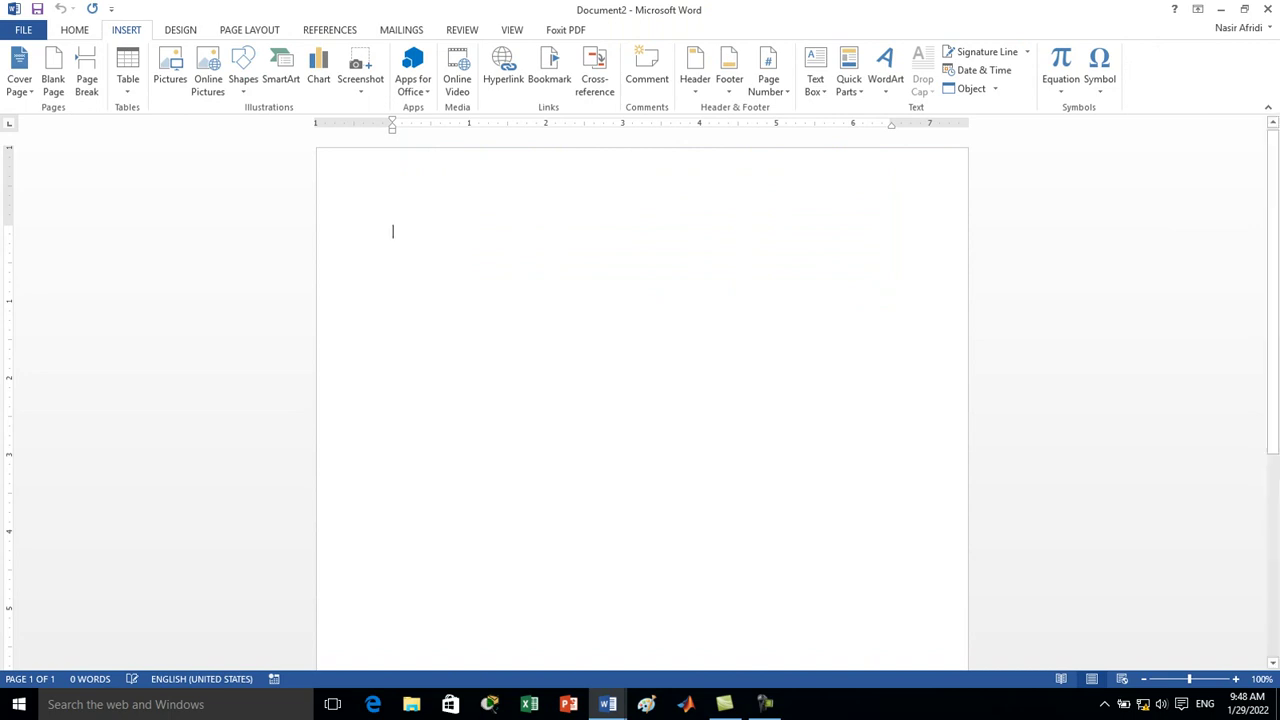
mouse_move(607, 704)
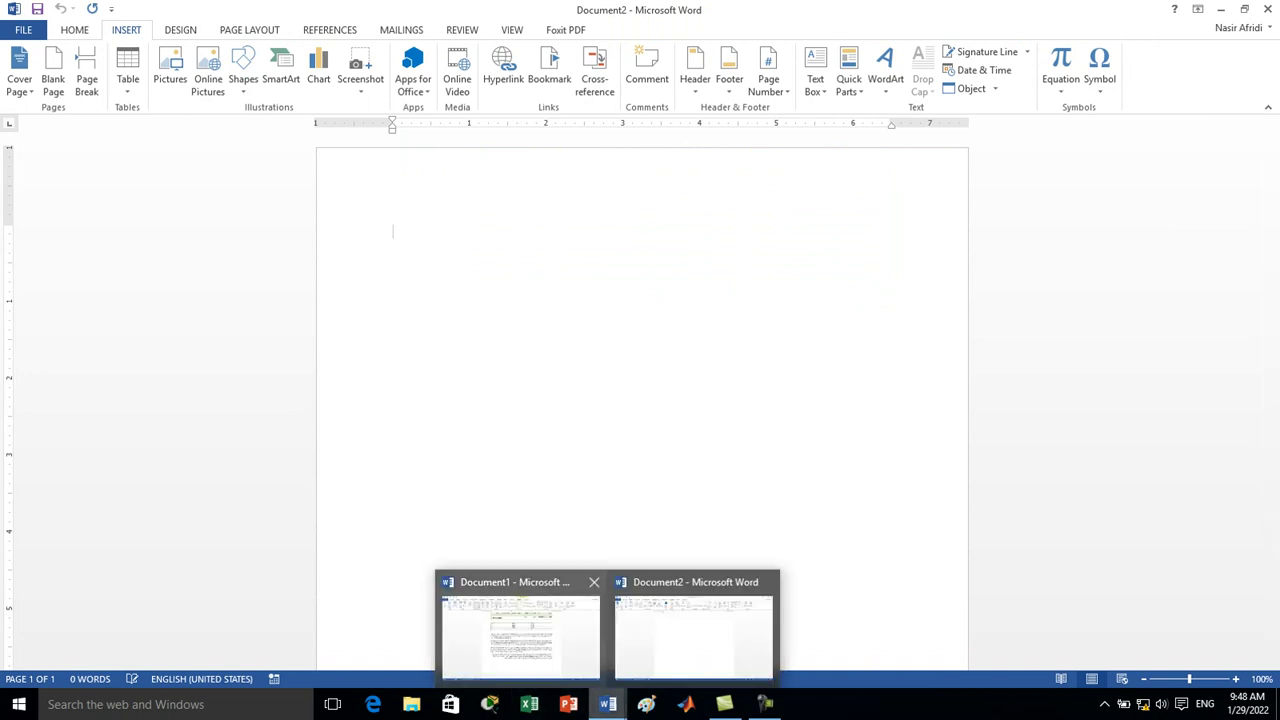
left_click(520, 630)
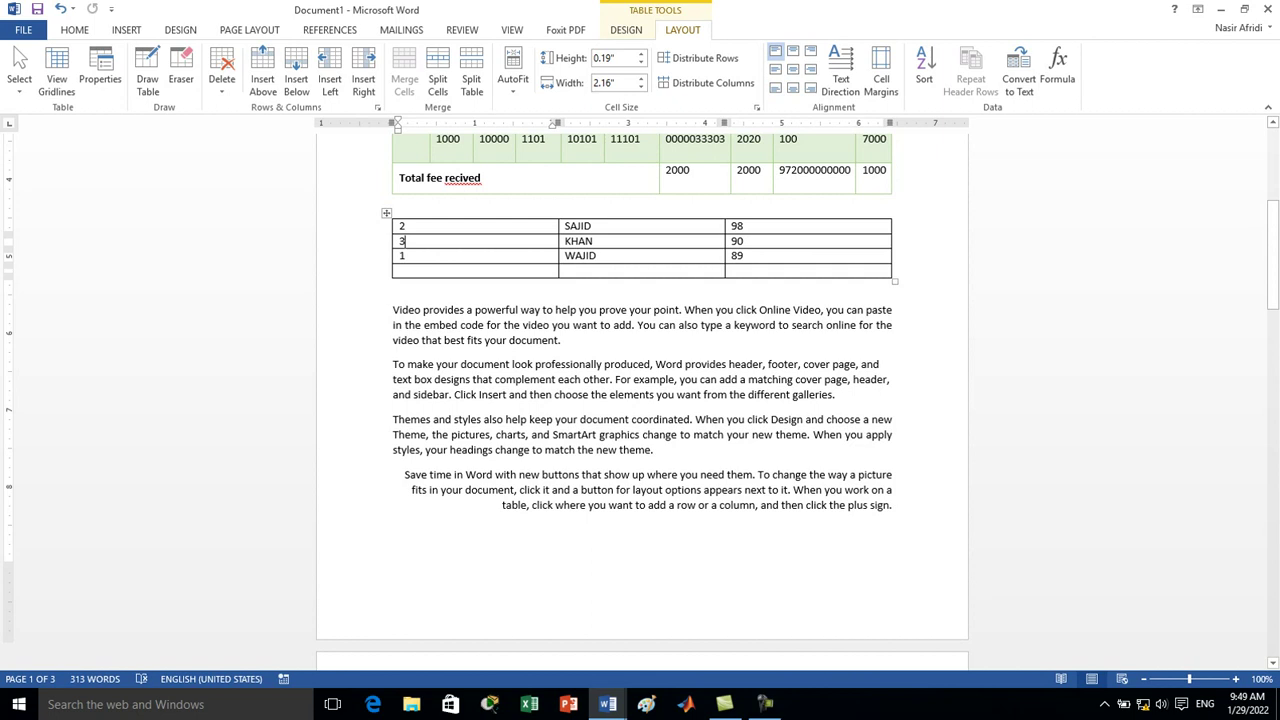
Sort the marks table by the name column ascending: KHAN, SAJID, WAJID
mouse_move(607, 704)
left_click(592, 227)
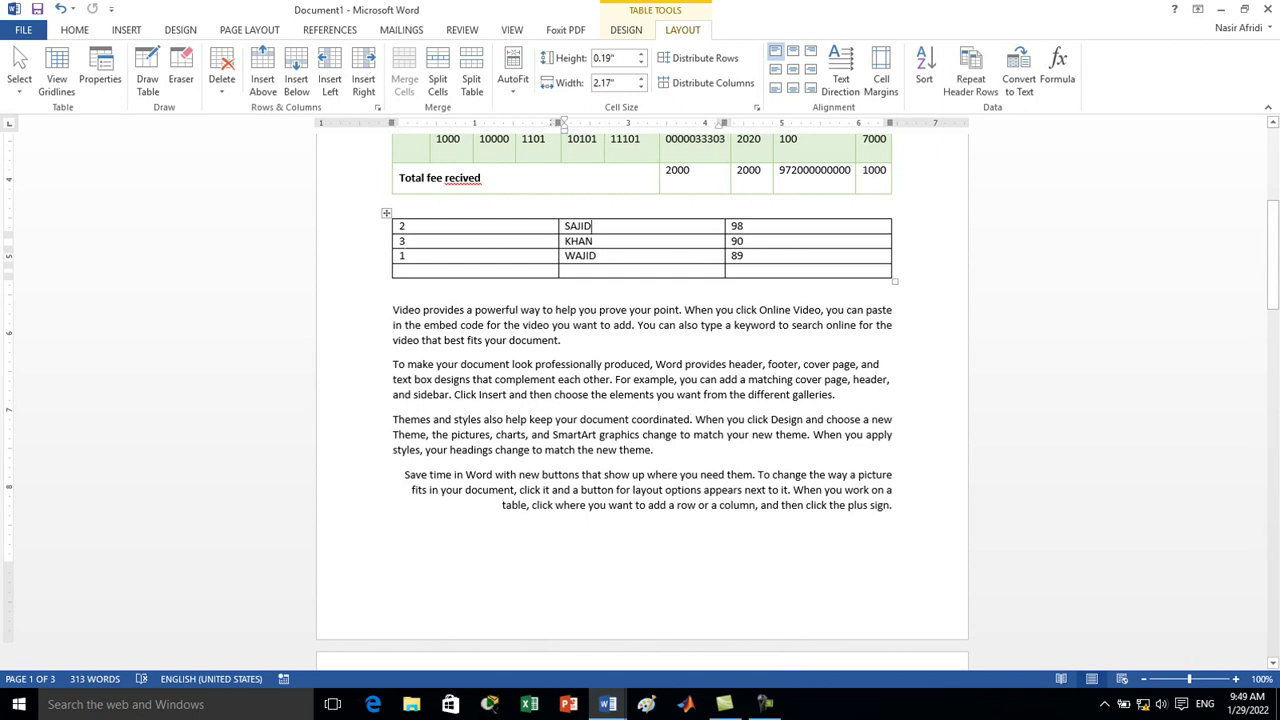
left_click_drag(592, 227, 592, 270)
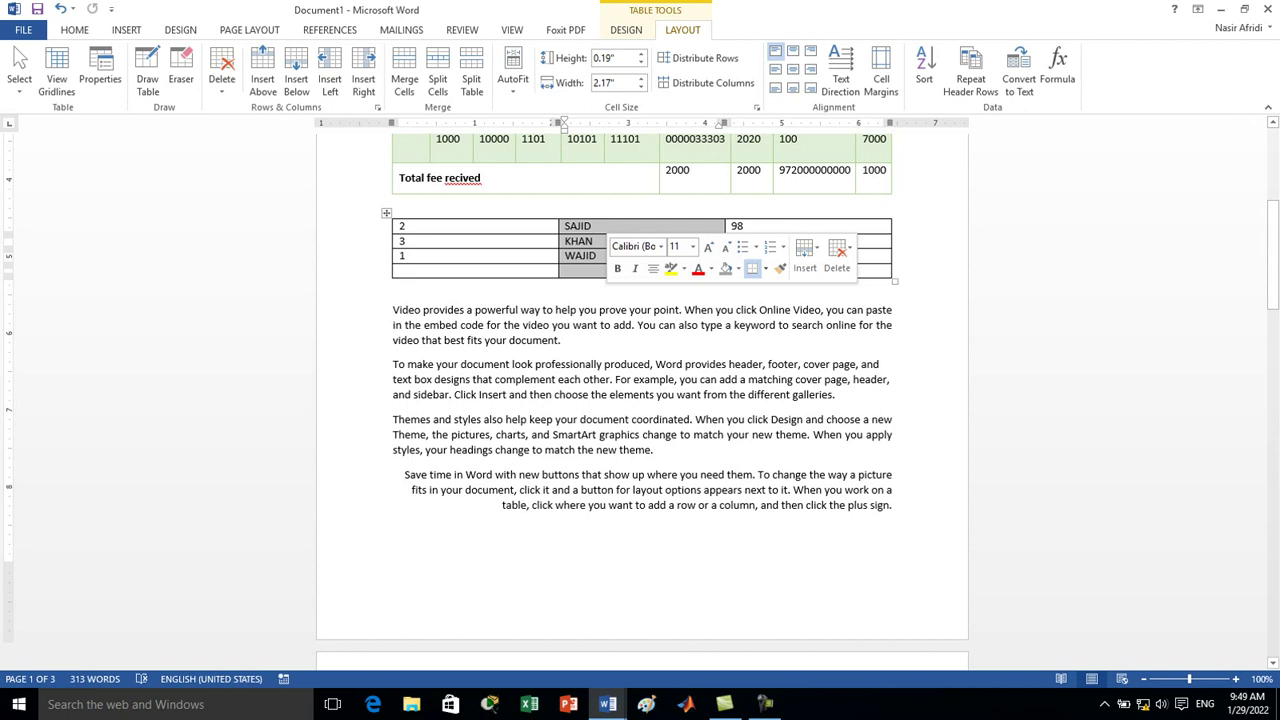
left_click(924, 75)
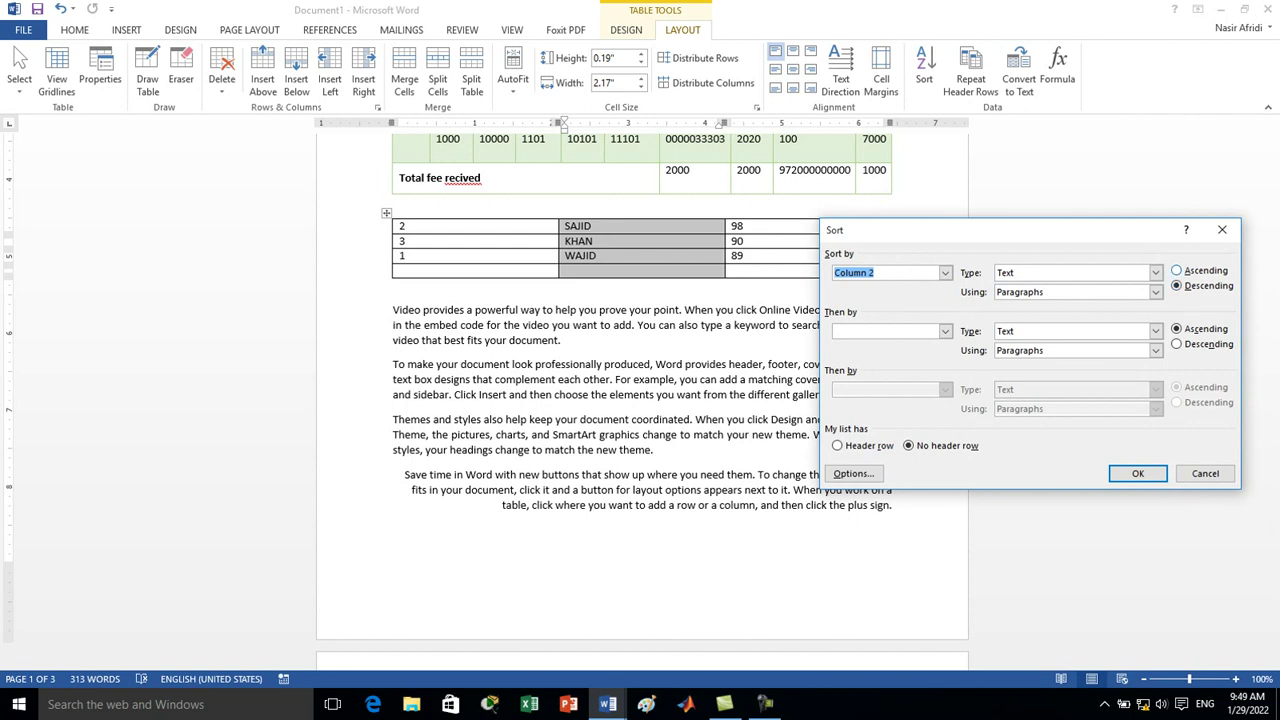
left_click(1177, 270)
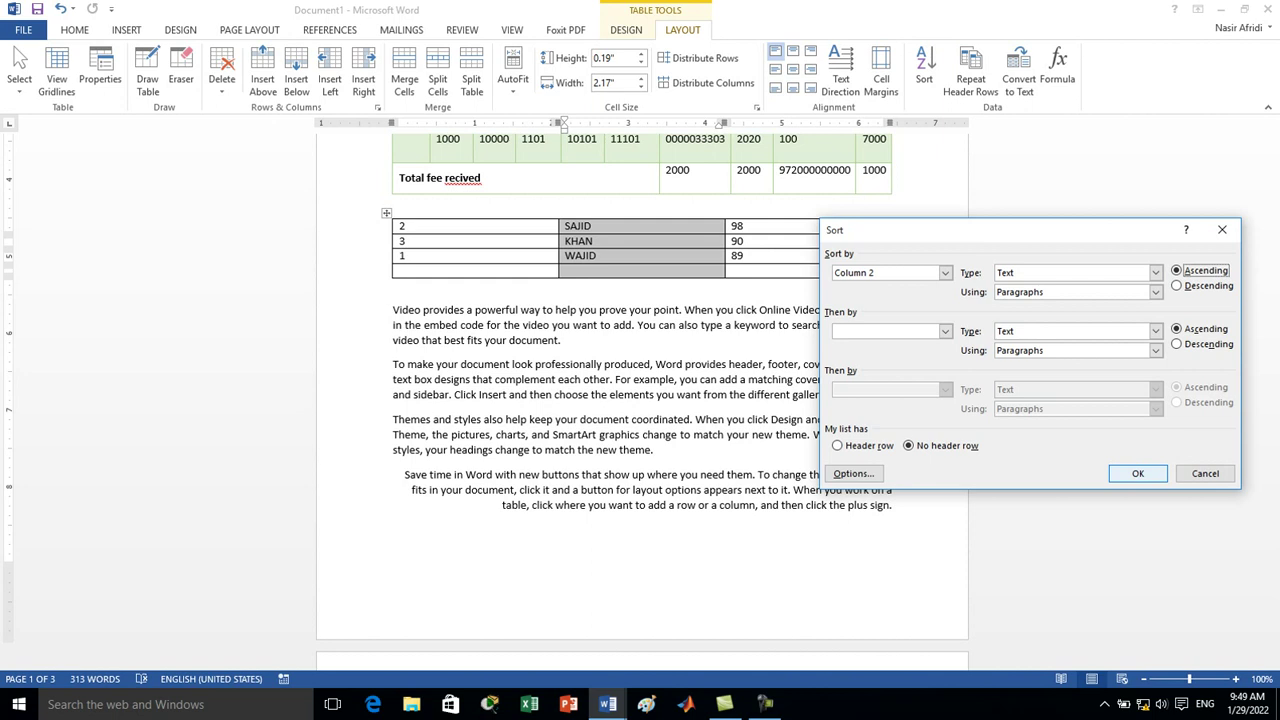
left_click(1137, 473)
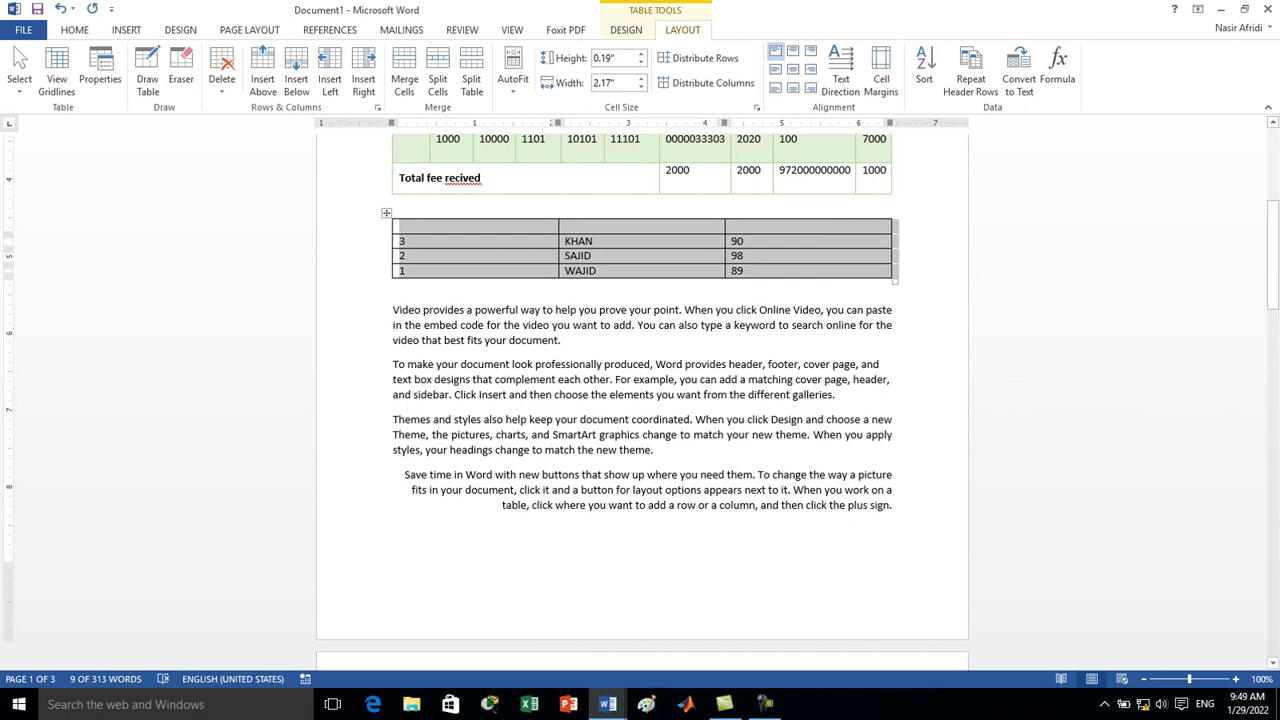
Replace the name KHAN with BILAL
left_click(594, 241)
key("BackSpace")
key("BackSpace")
key("BackSpace")
key("BackSpace")
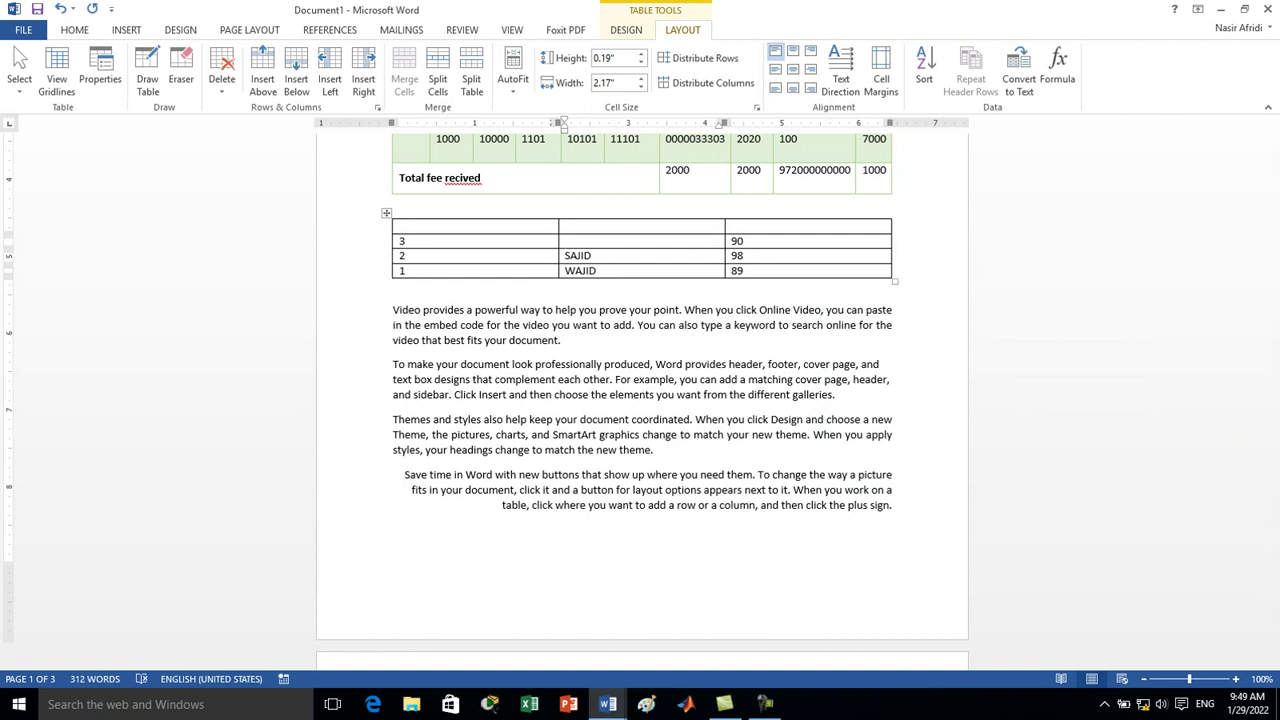
type("BILI")
key("Down")
left_click(731, 241)
left_click(582, 241)
key("BackSpace")
type("AL")
Rename SAJD to GOHAR and WAJID to ALI
left_click_drag(600, 256, 480, 256)
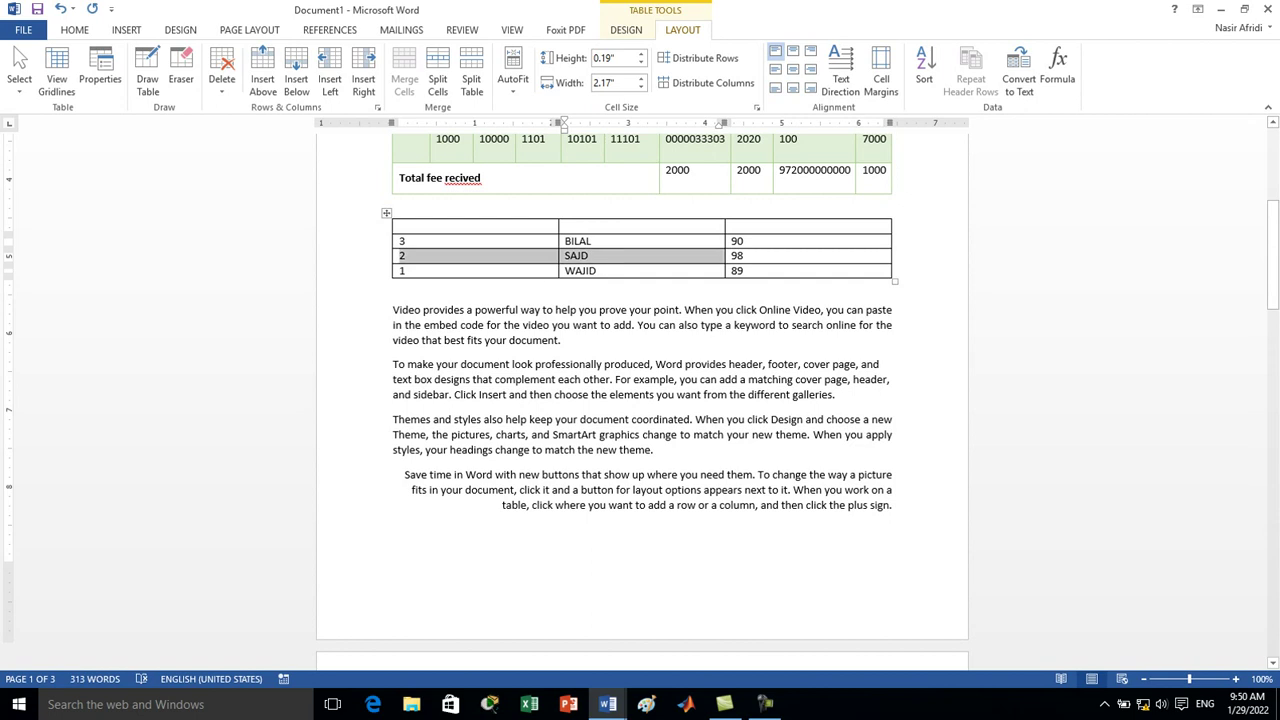
left_click(589, 256)
key("BackSpace")
key("BackSpace")
key("BackSpace")
key("BackSpace")
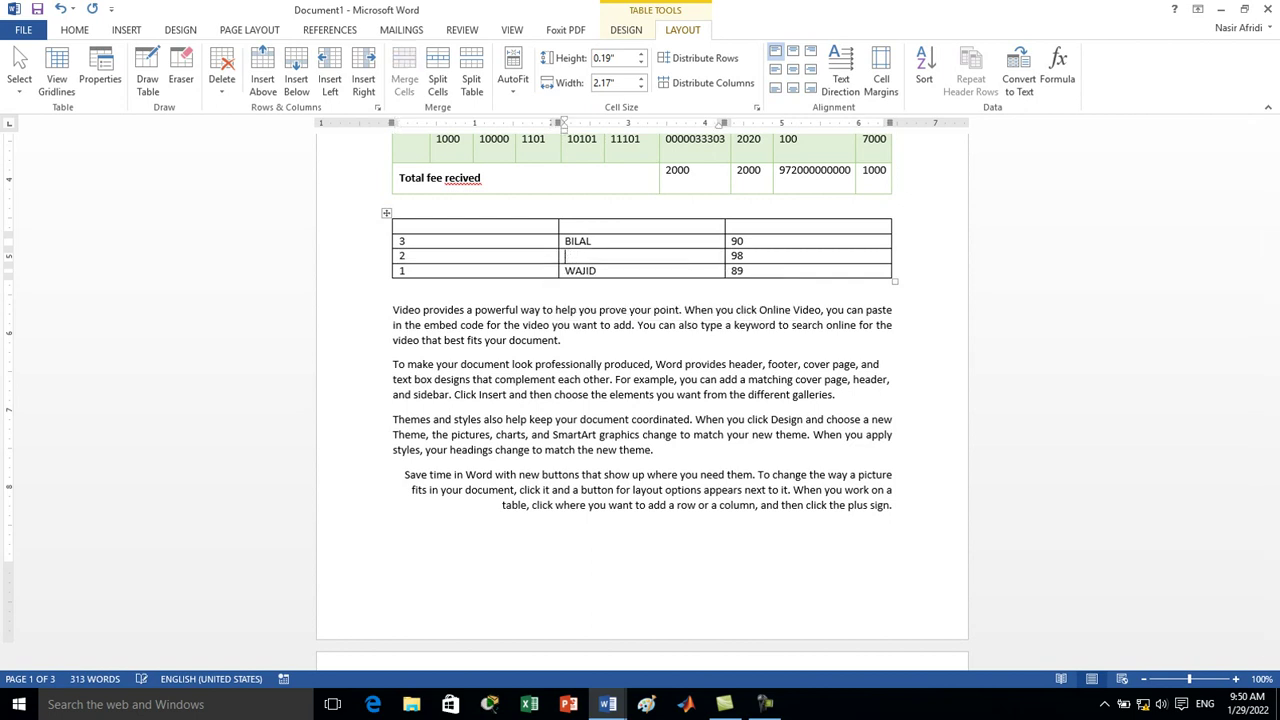
type("GOHAIR")
key("BackSpace")
key("BackSpace")
type("R")
key("Down")
key("shift+Left")
key("shift+Left")
key("shift+Left")
key("shift+Left")
key("shift+Left")
key("BackSpace")
type("ALI")
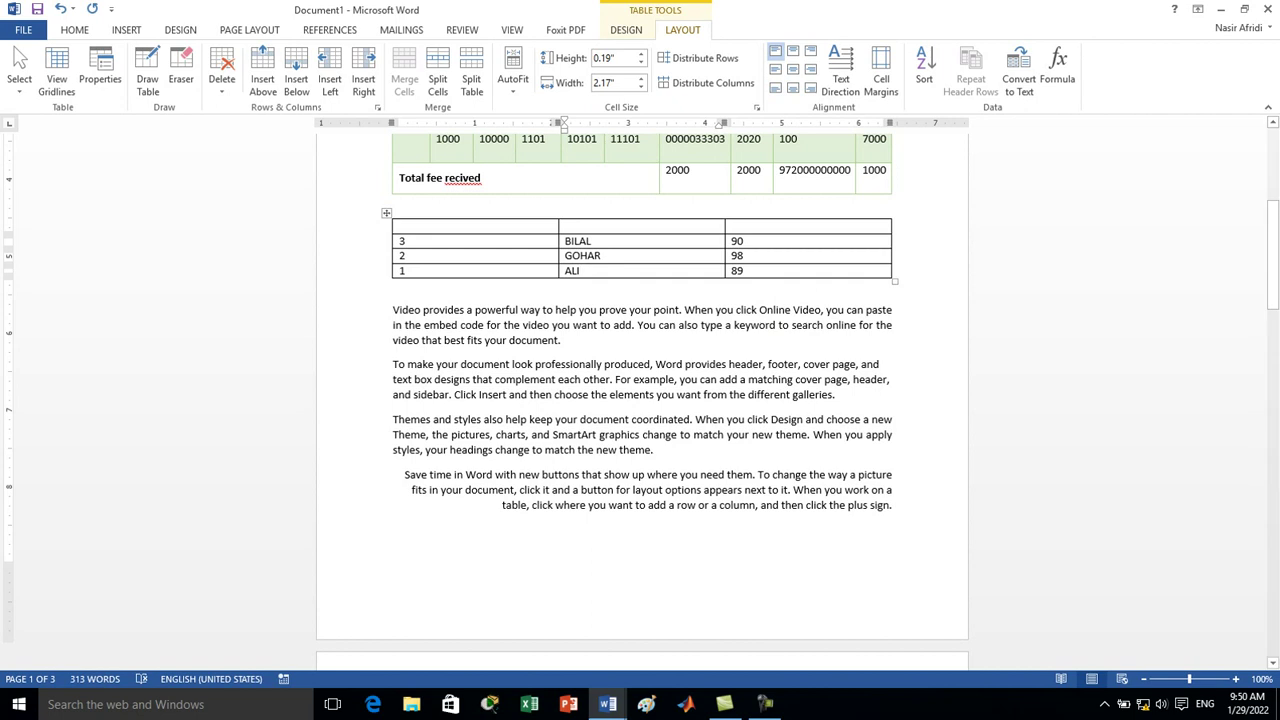
Sort the table by column 2 ascending so the names read ALI, BILAL, GOHAR
left_click(641, 214)
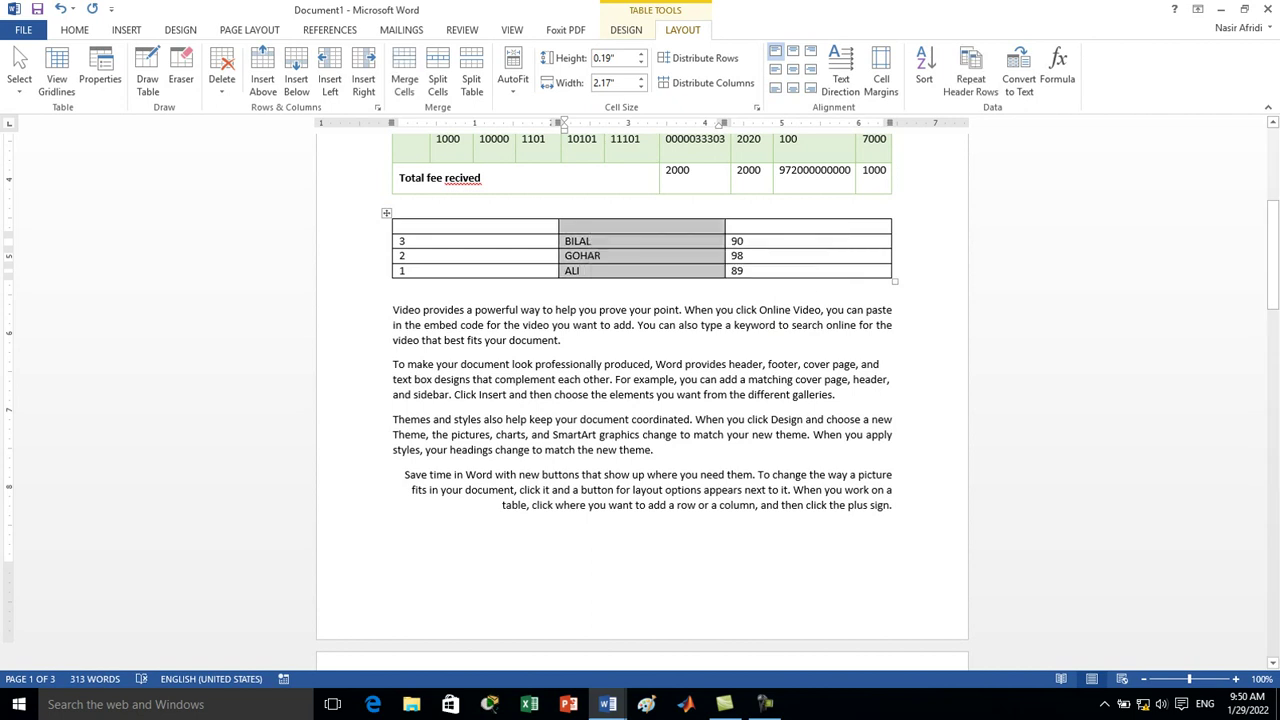
left_click(924, 72)
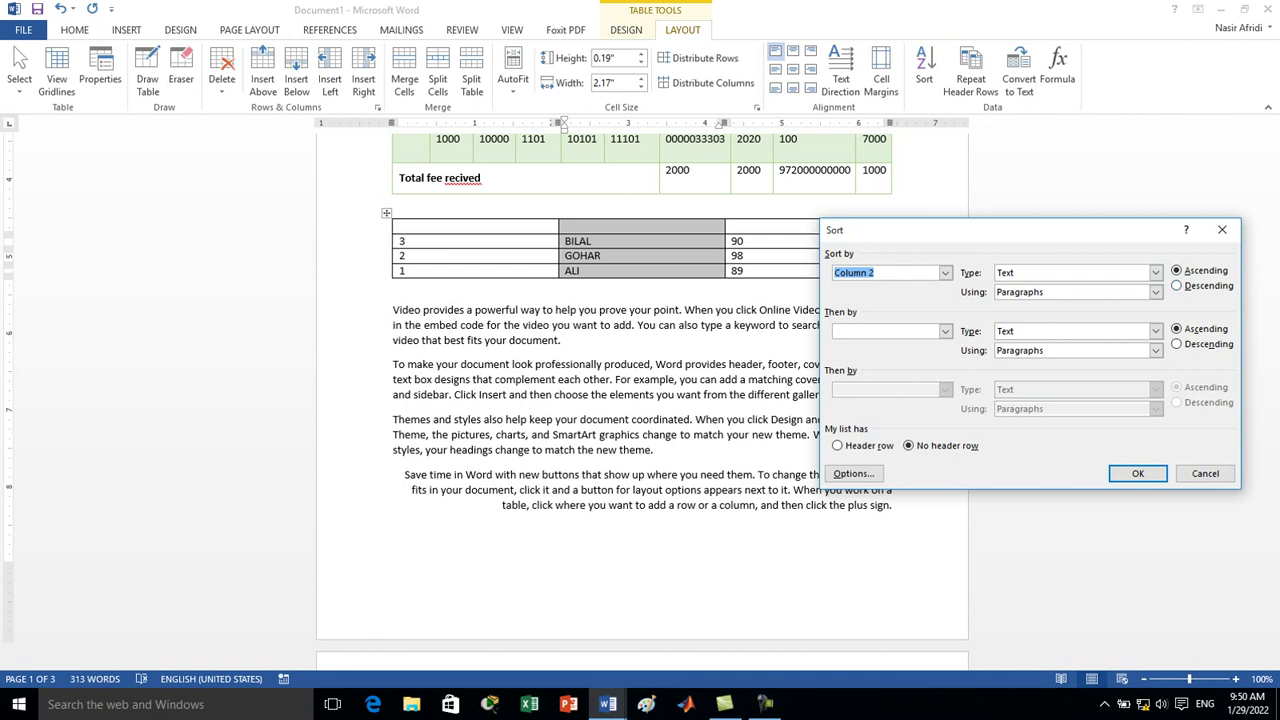
key("Return")
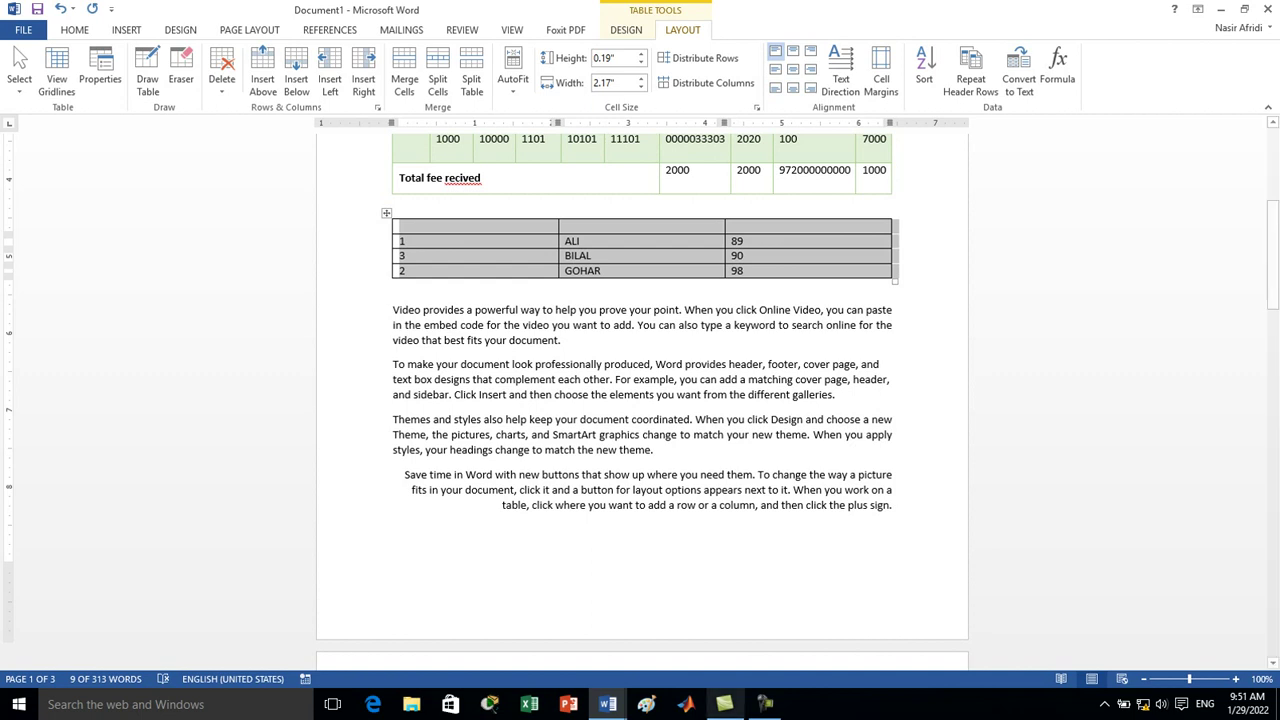
Insert a student photo from Documents > Ist Year Computer Science into Document2
mouse_move(607, 704)
left_click(693, 630)
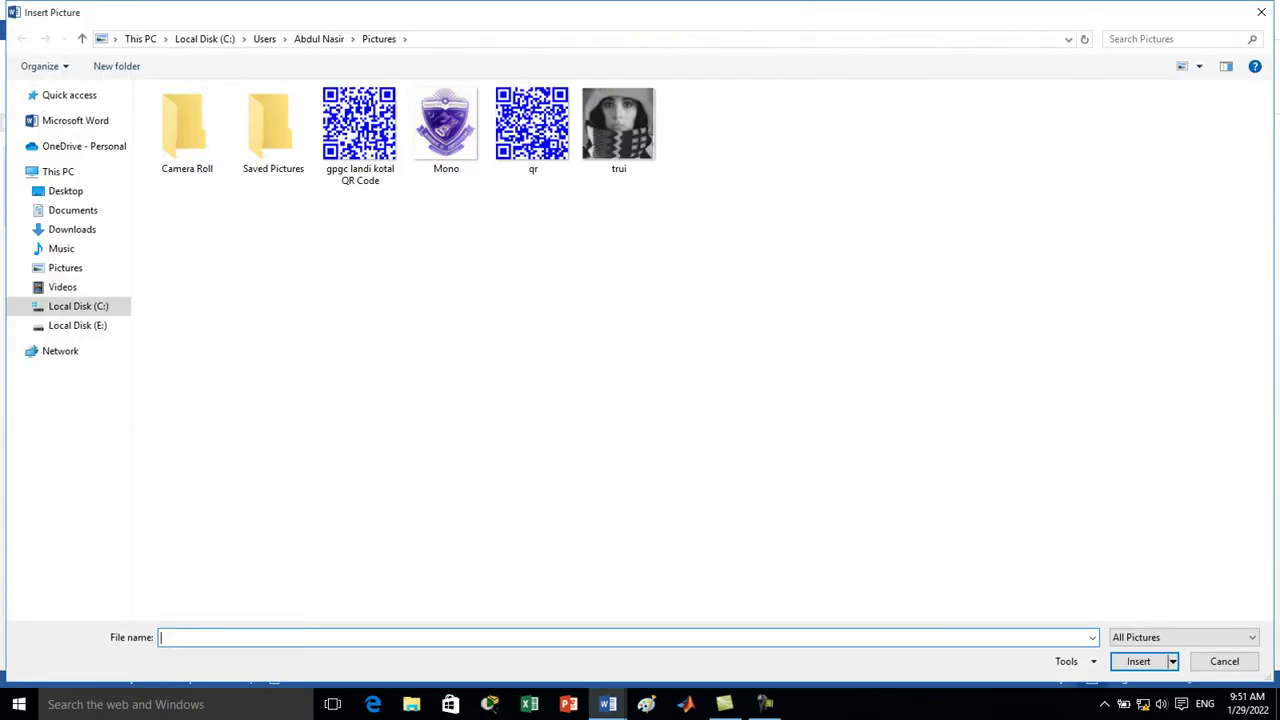
left_click(72, 210)
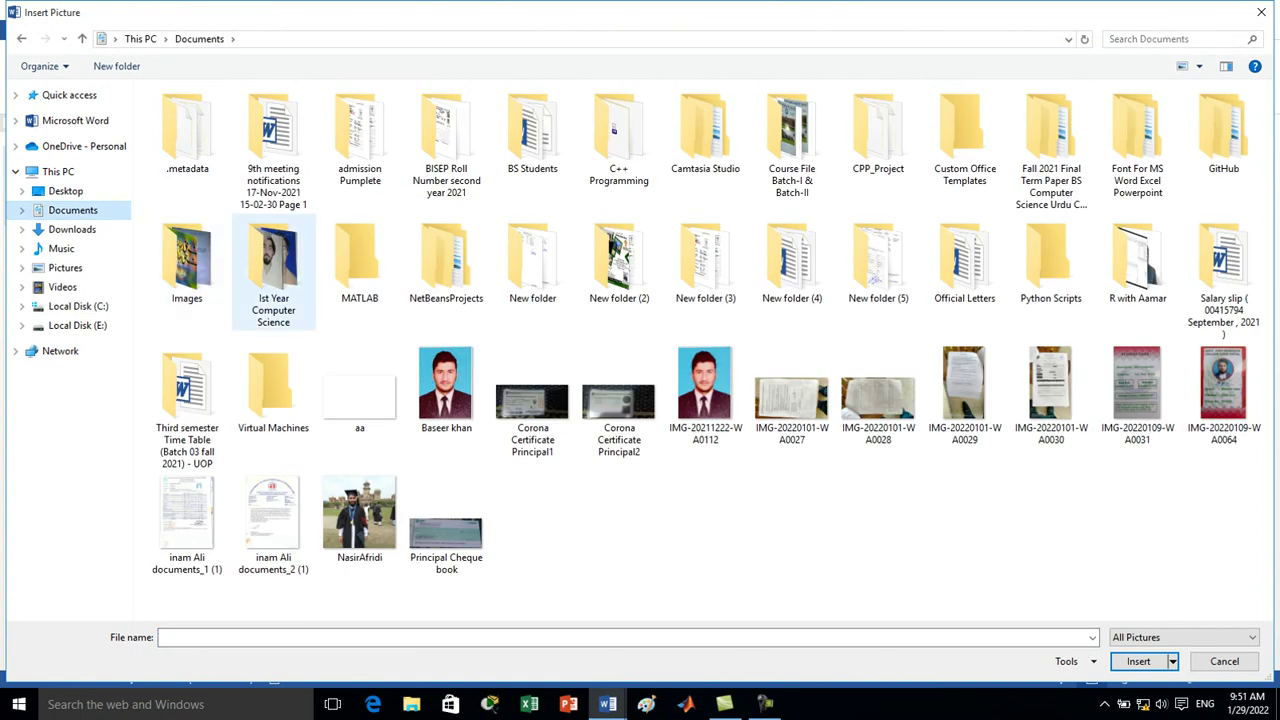
double_click(273, 262)
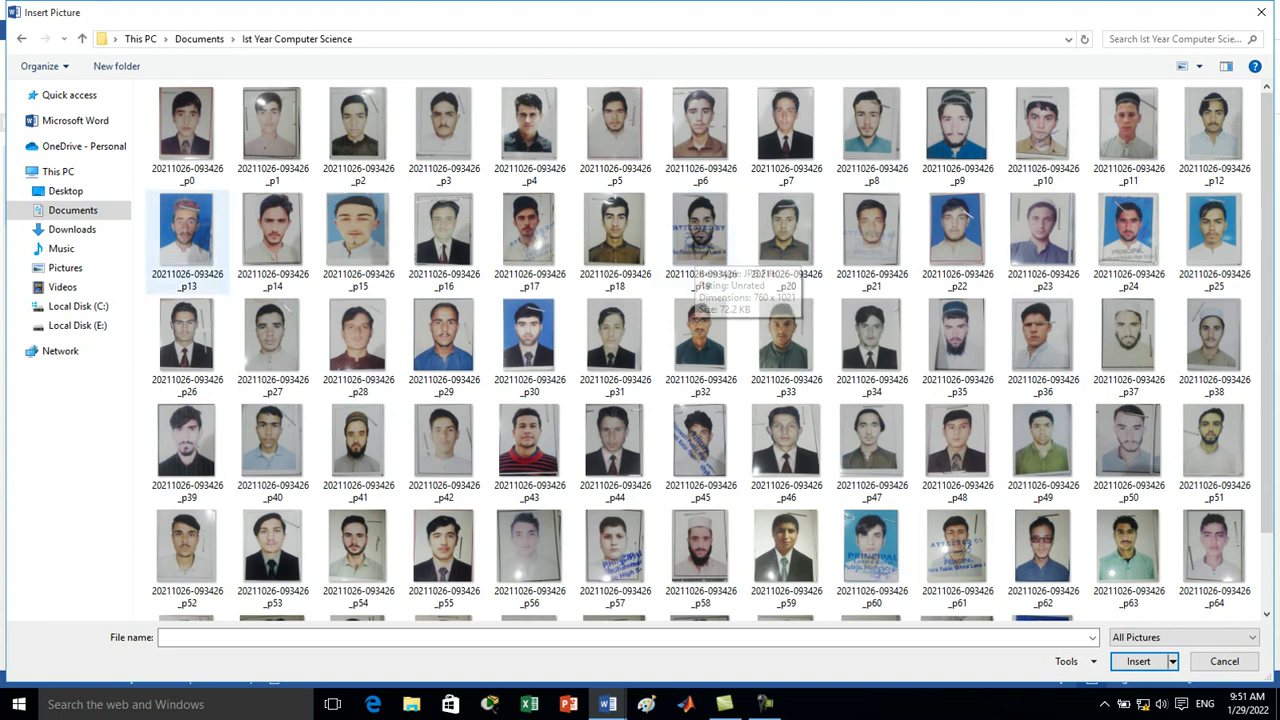
double_click(358, 235)
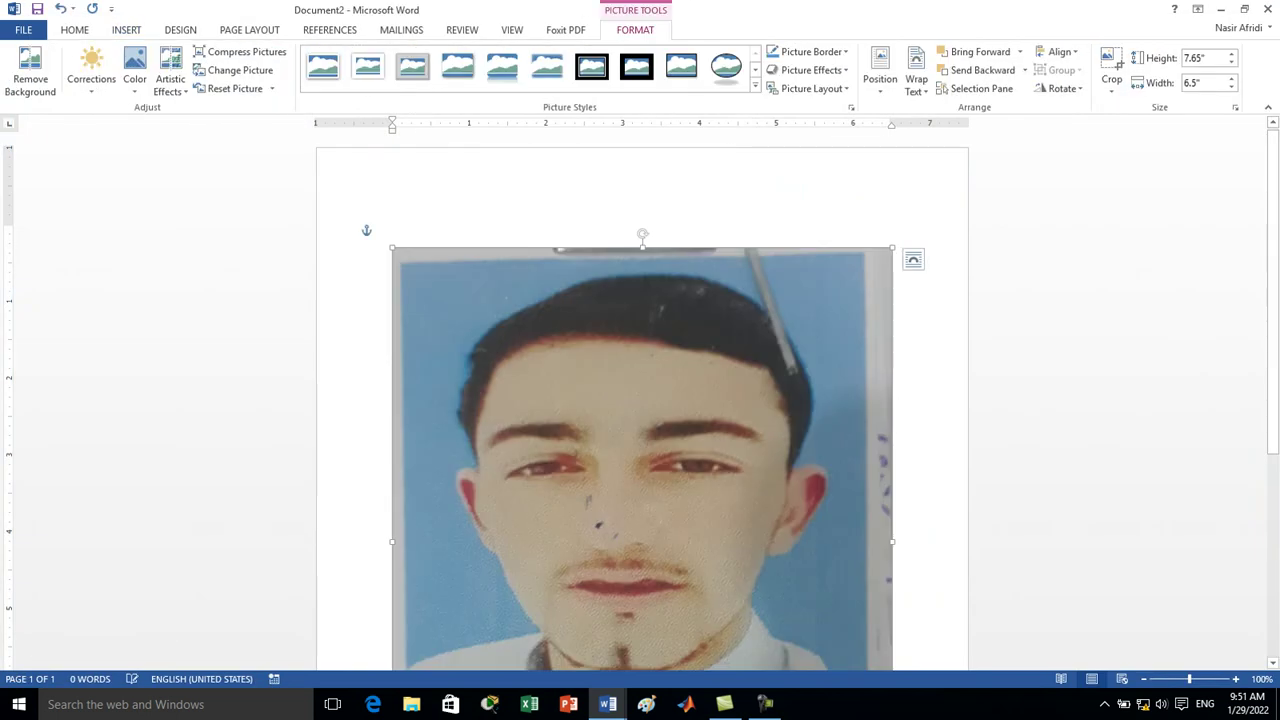
Drag the photo's corner to shrink it to about 5.59 × 4.75 inches and push it down a line
scroll(642, 400, "down", 2)
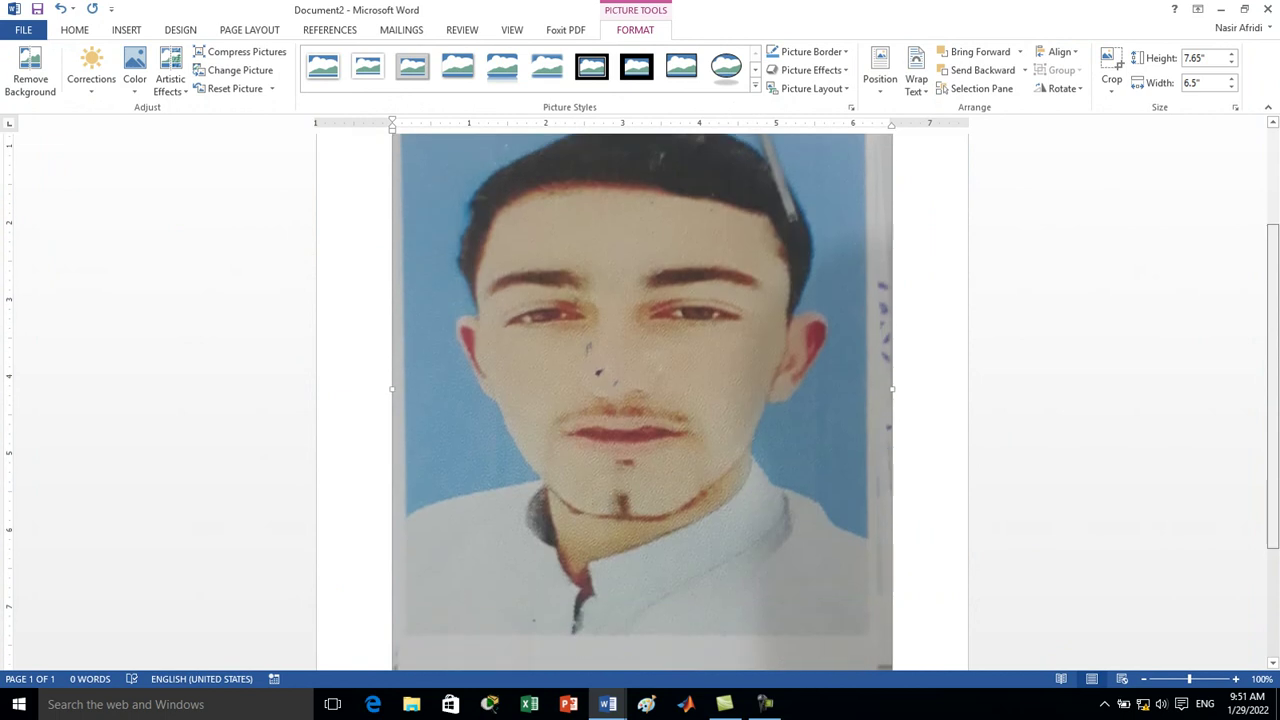
scroll(642, 400, "down", 3)
scroll(642, 400, "up", 2)
scroll(642, 400, "up", 3)
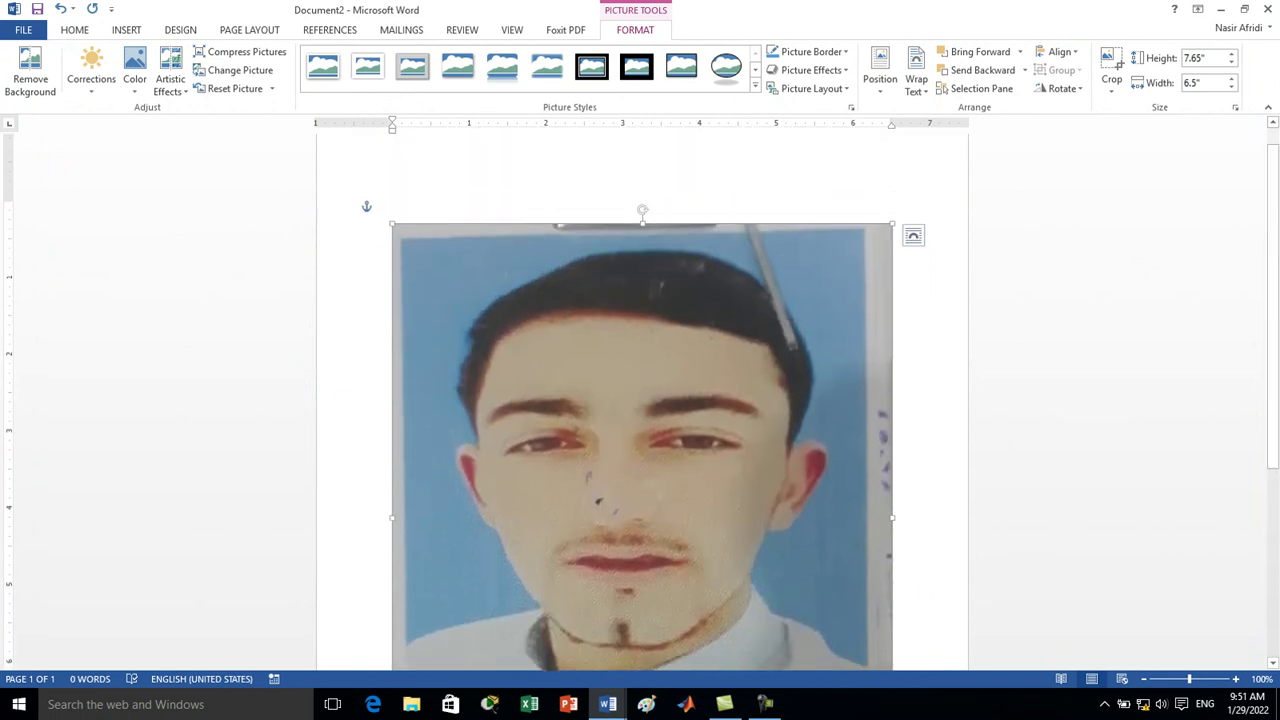
left_click_drag(892, 224, 760, 371)
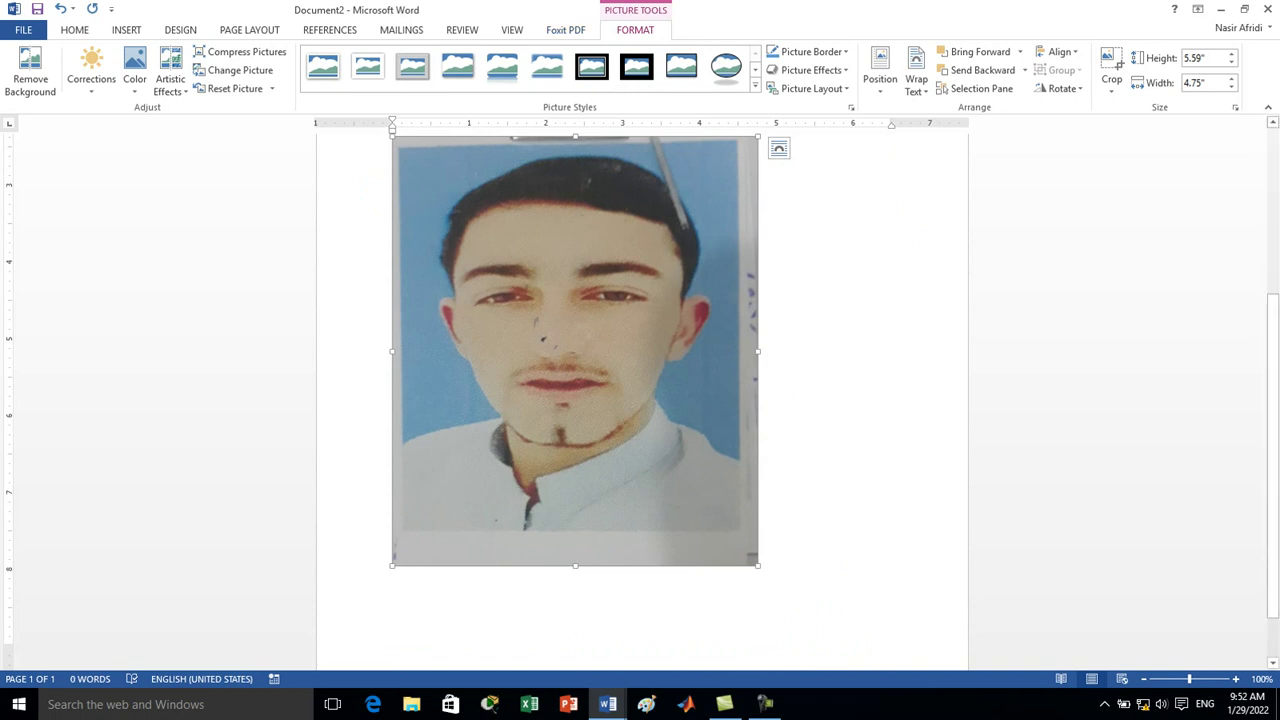
key("Return")
key("Return")
key("Return")
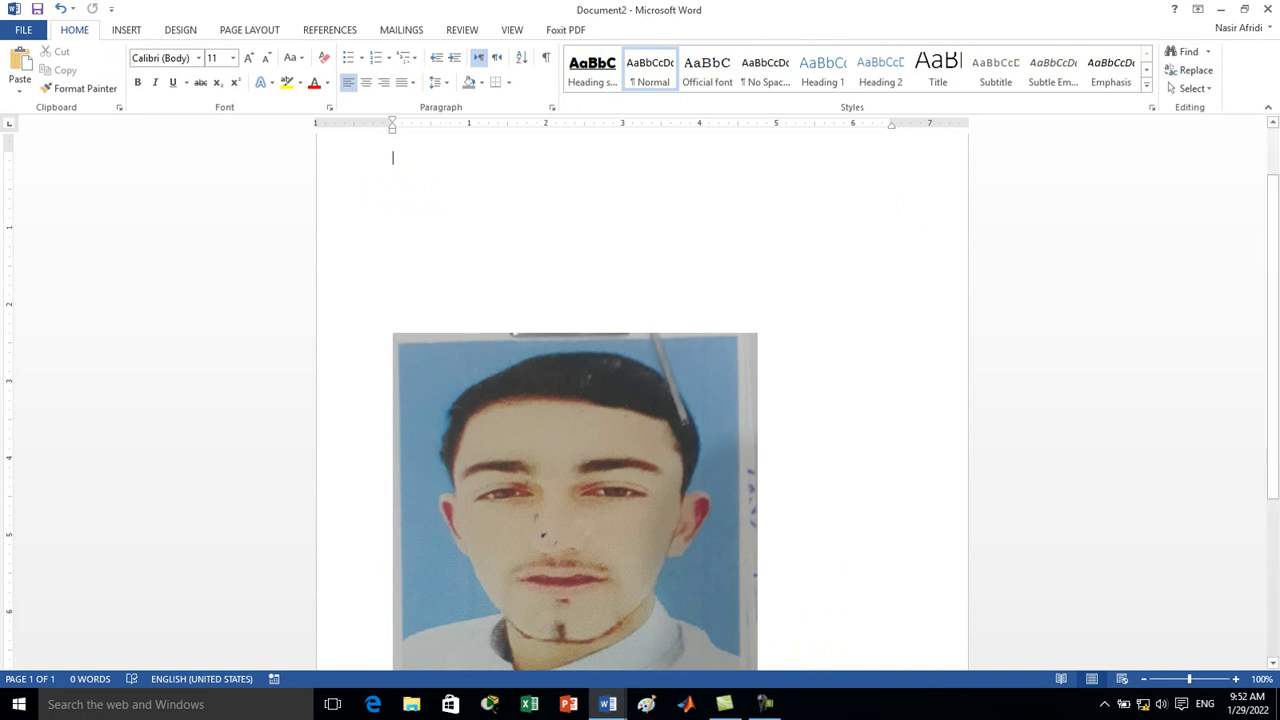
Reduce the photo's height and width with the spinners to a passport-sized 1.41" × 1.2"
left_click(575, 500)
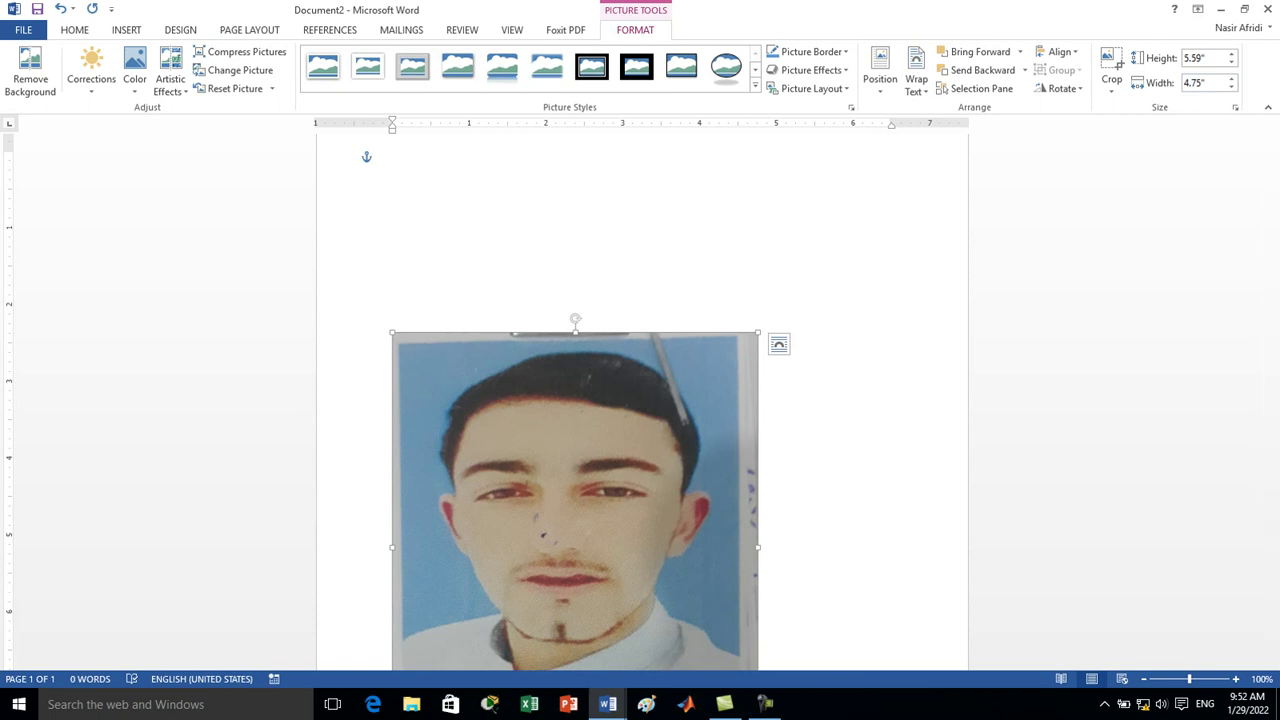
left_click(1231, 62)
left_click(1231, 62)
left_click(1231, 62)
left_click(1231, 62)
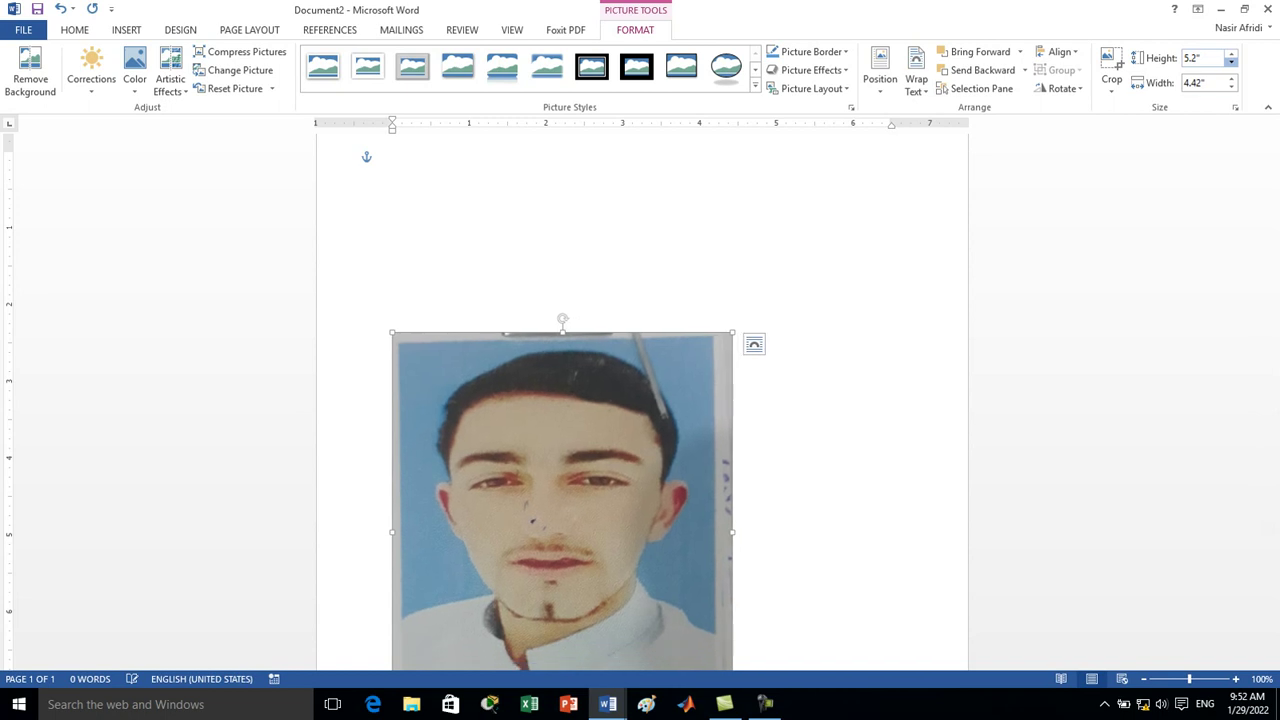
left_click(1231, 62)
left_click(1231, 62)
left_click(1231, 62)
left_click(1231, 62)
left_click(1231, 62)
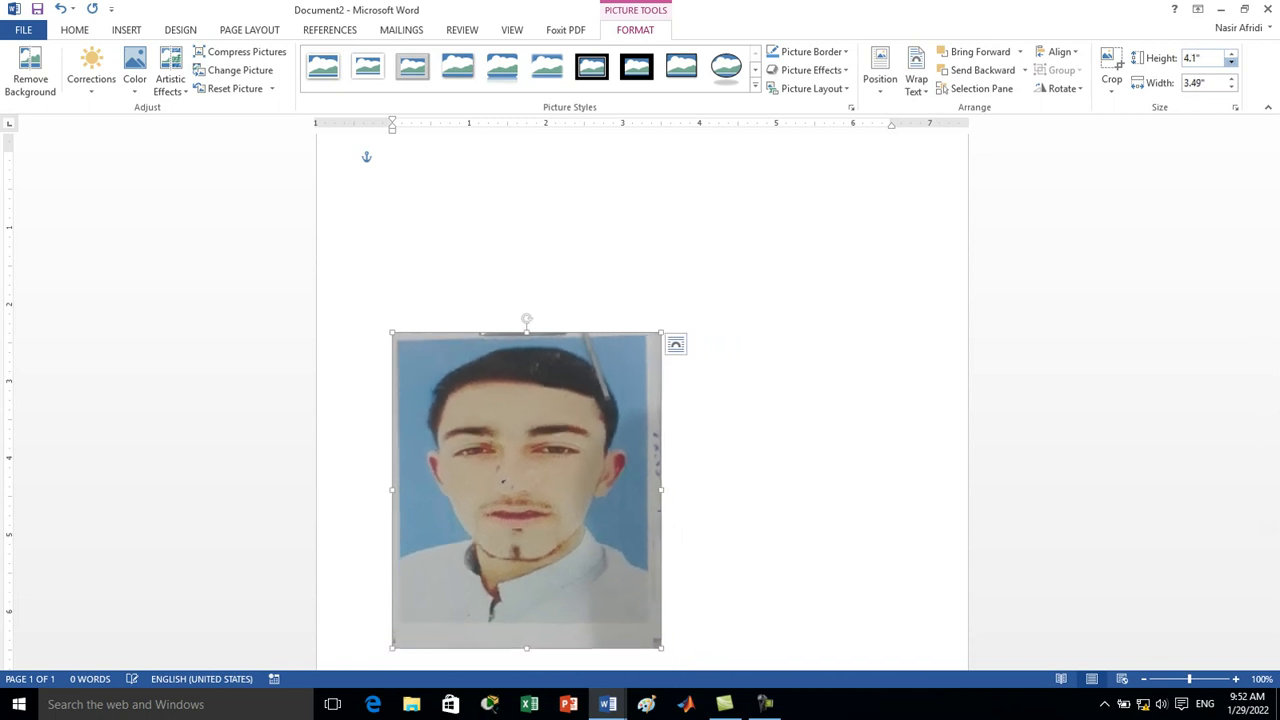
left_click(1231, 62)
left_click(1231, 62)
left_click(1231, 62)
left_click(1231, 62)
left_click(1231, 62)
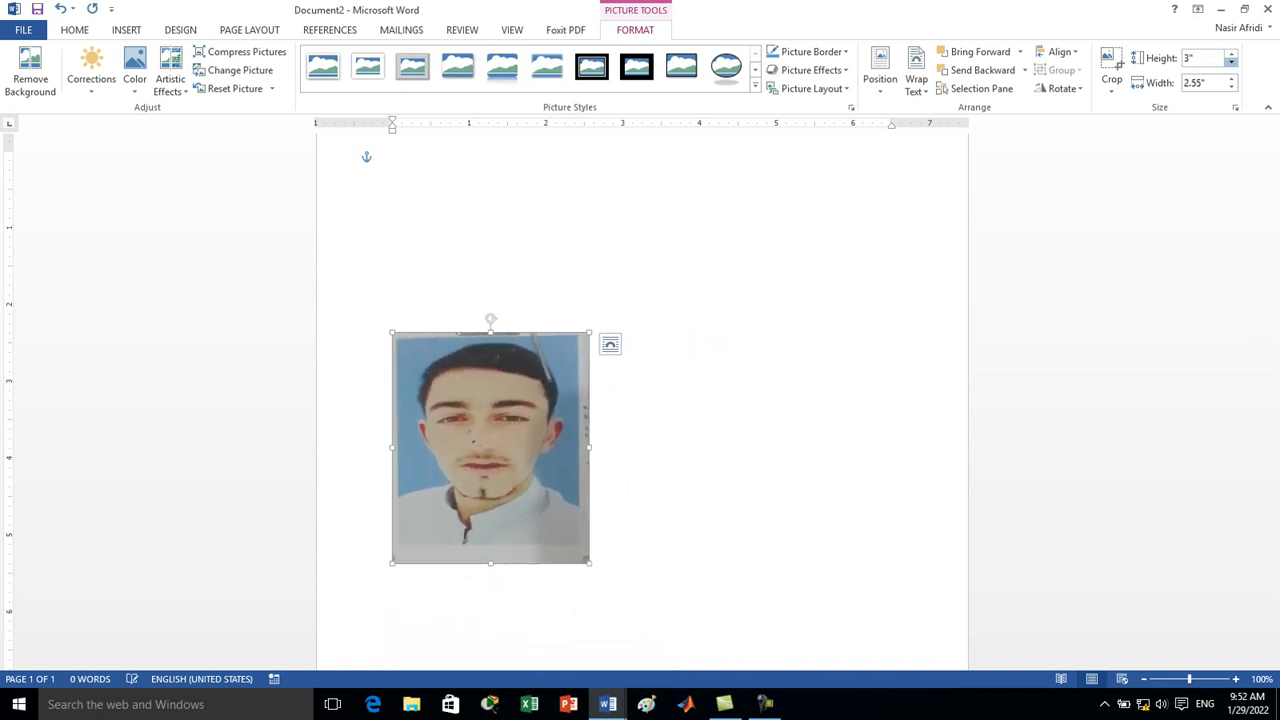
left_click(1231, 62)
left_click(1231, 62)
left_click(1231, 62)
left_click(1231, 62)
left_click(1231, 62)
left_click(1231, 62)
left_click(1231, 62)
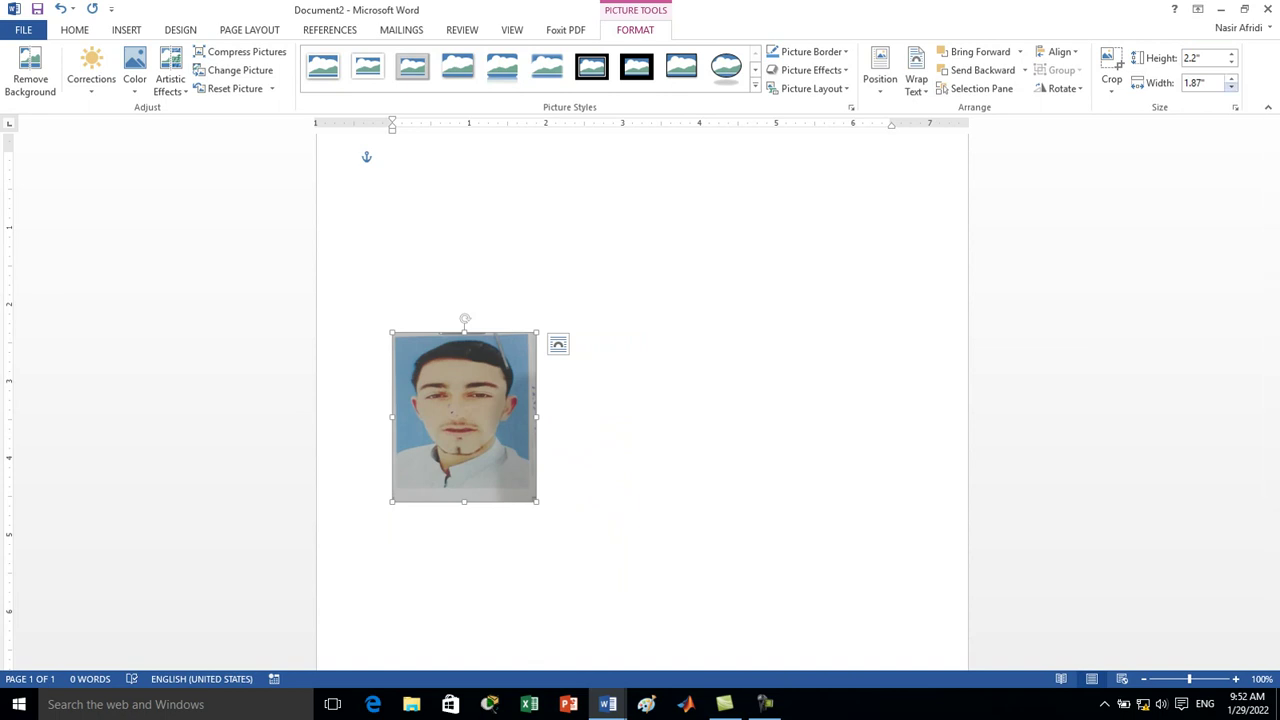
left_click(1231, 87)
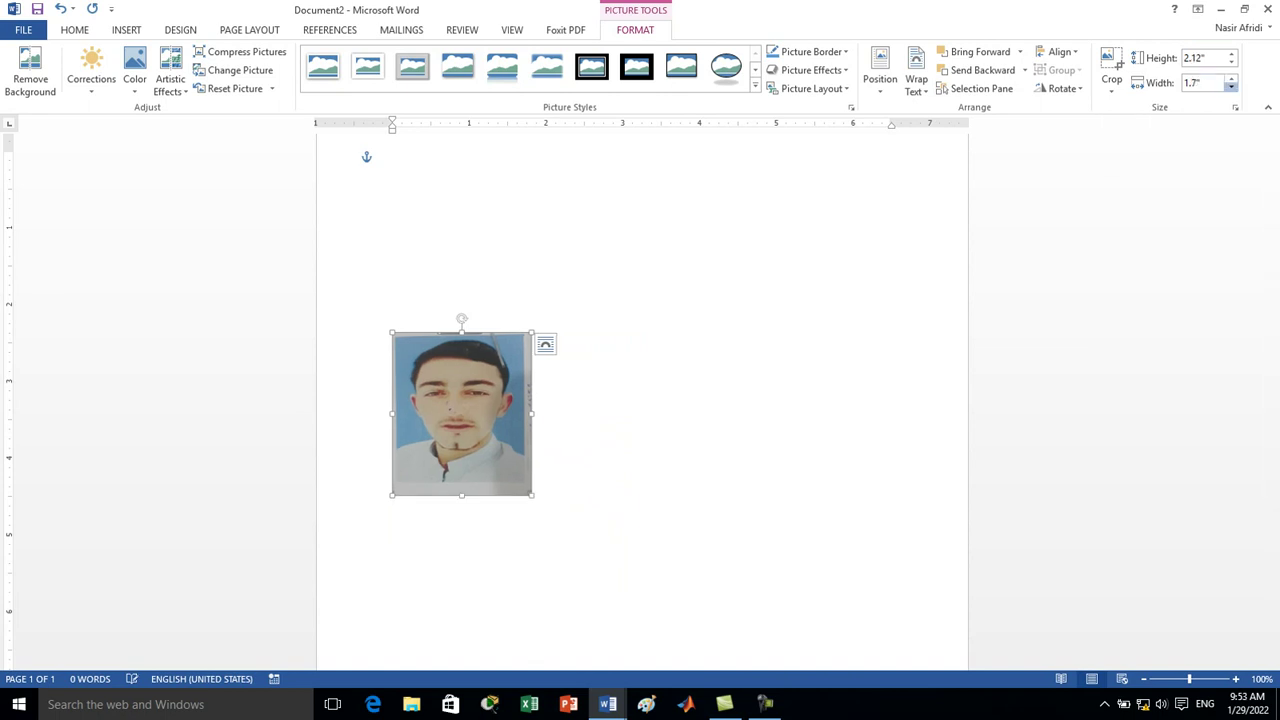
left_click(1231, 87)
left_click(1231, 87)
left_click(1231, 87)
left_click(1231, 87)
left_click(1231, 87)
left_click(1231, 87)
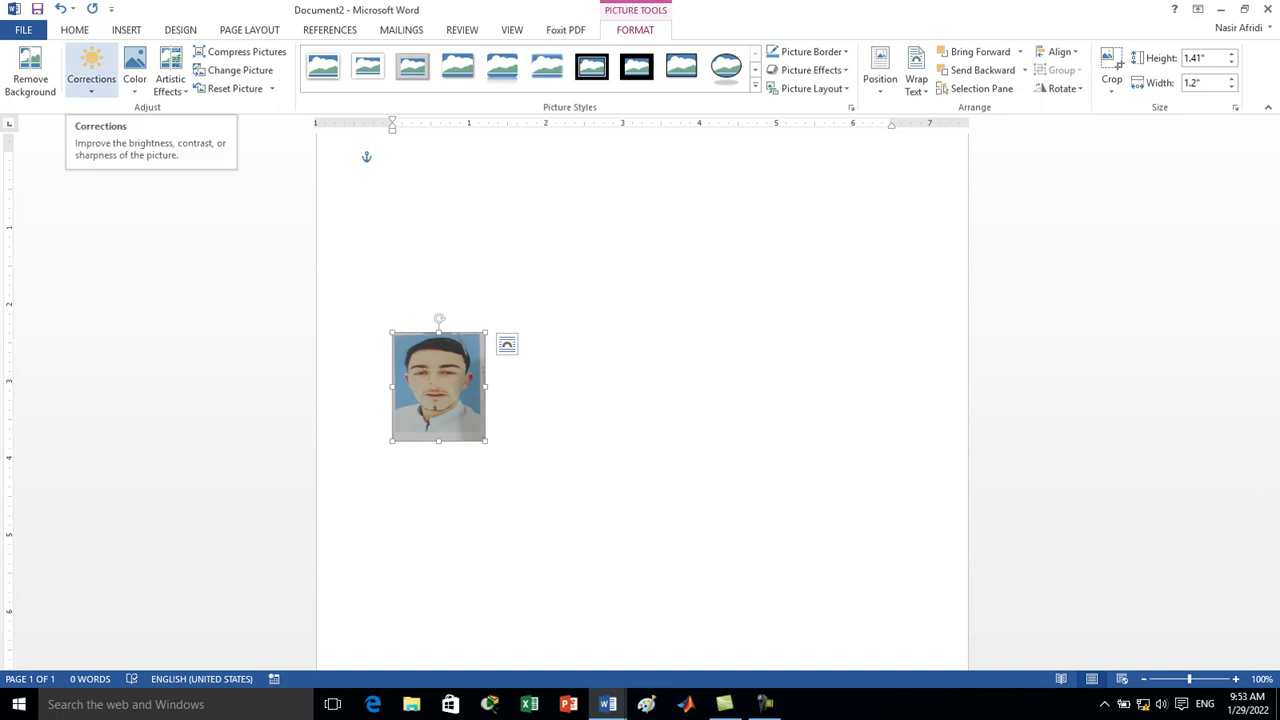
Apply a Brightness +20% correction preset to the small student photo
left_click(91, 80)
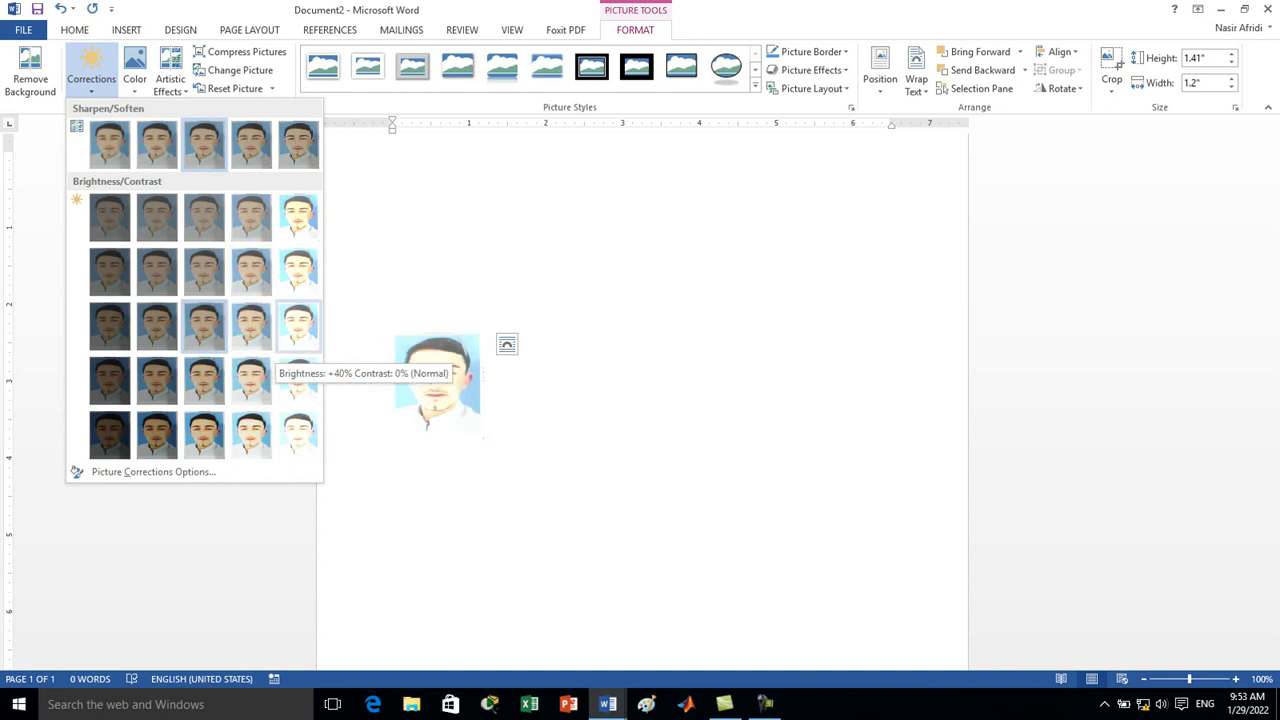
left_click(251, 325)
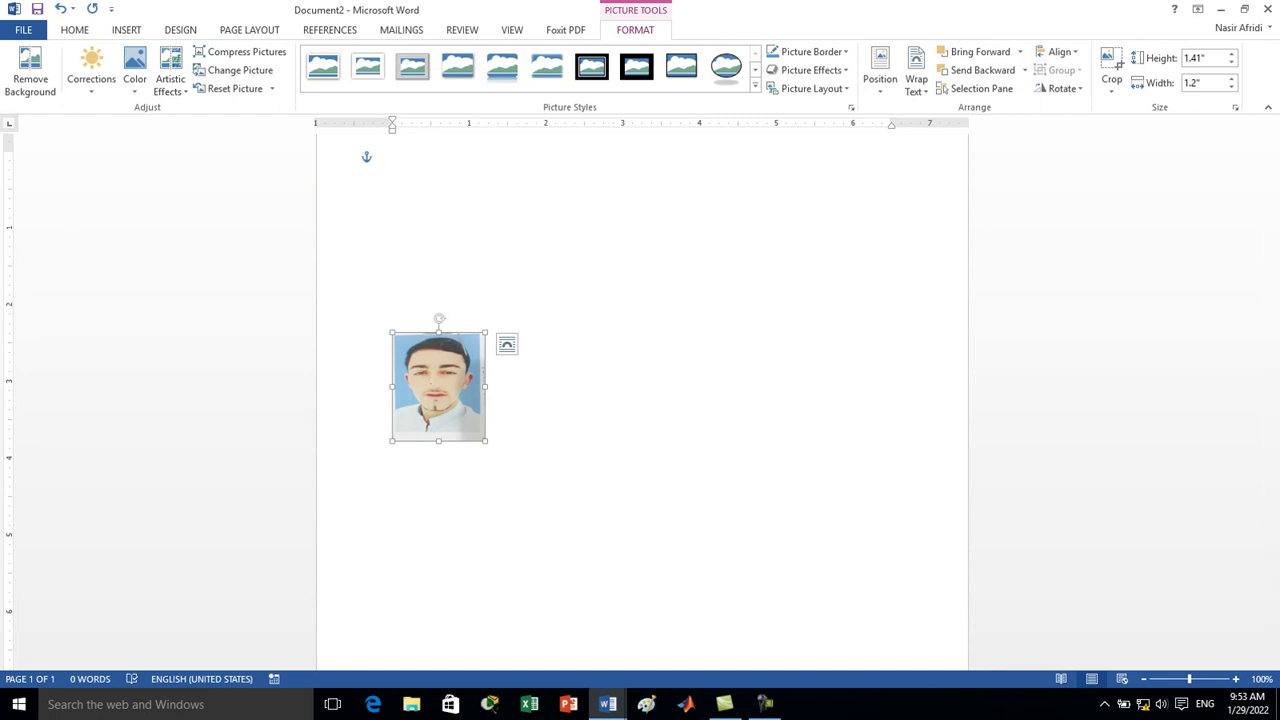
left_click(134, 72)
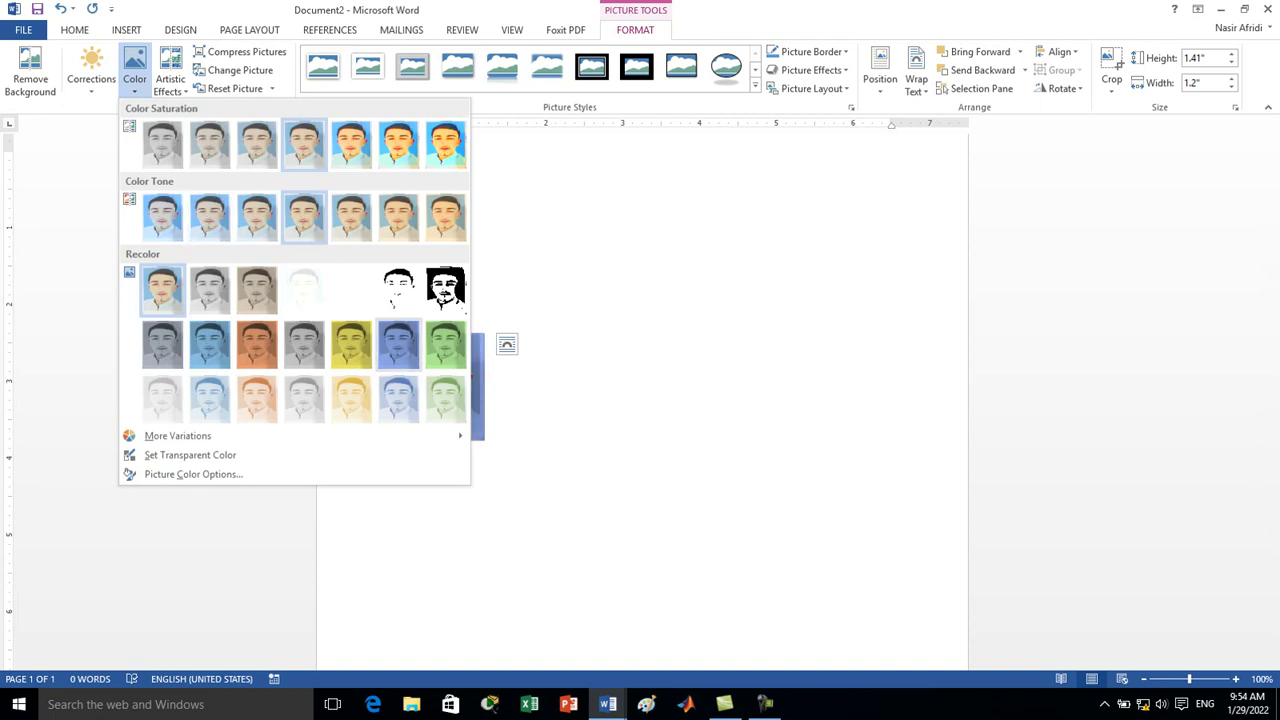
Drag the small photo right toward the page centre and show the Artistic Effects choices
key("Escape")
left_click_drag(438, 385, 683, 373)
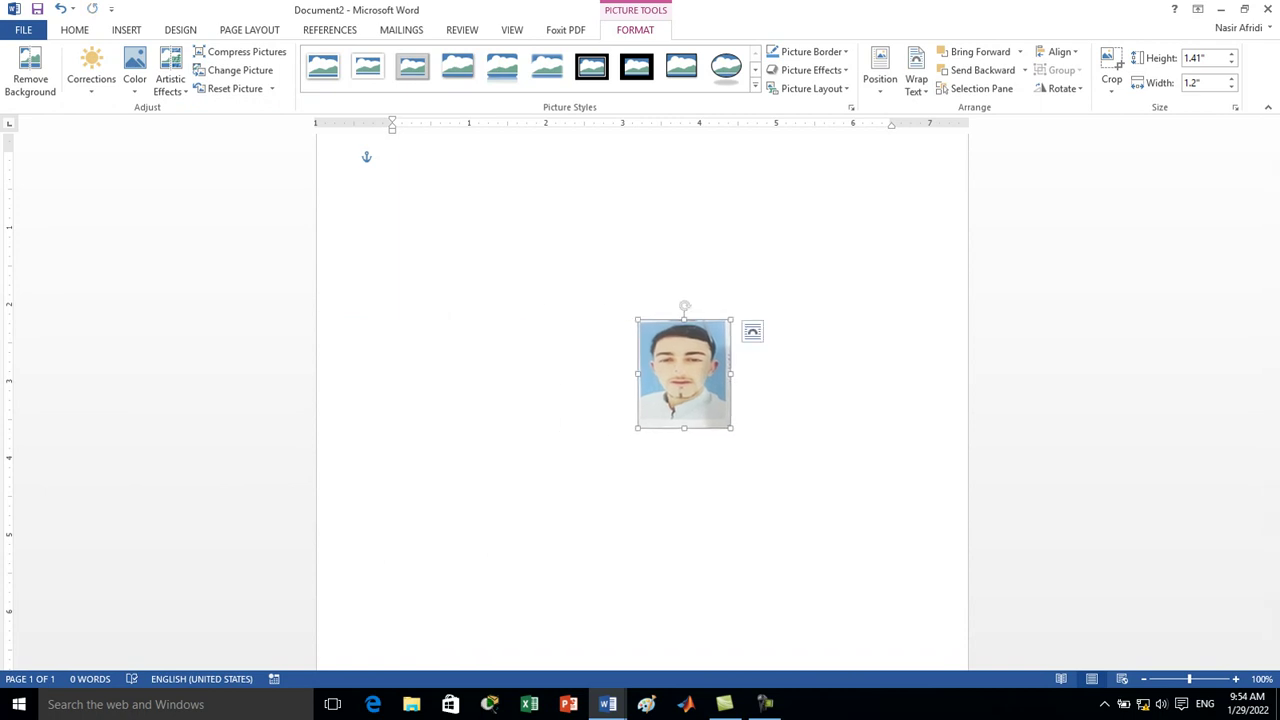
left_click(134, 75)
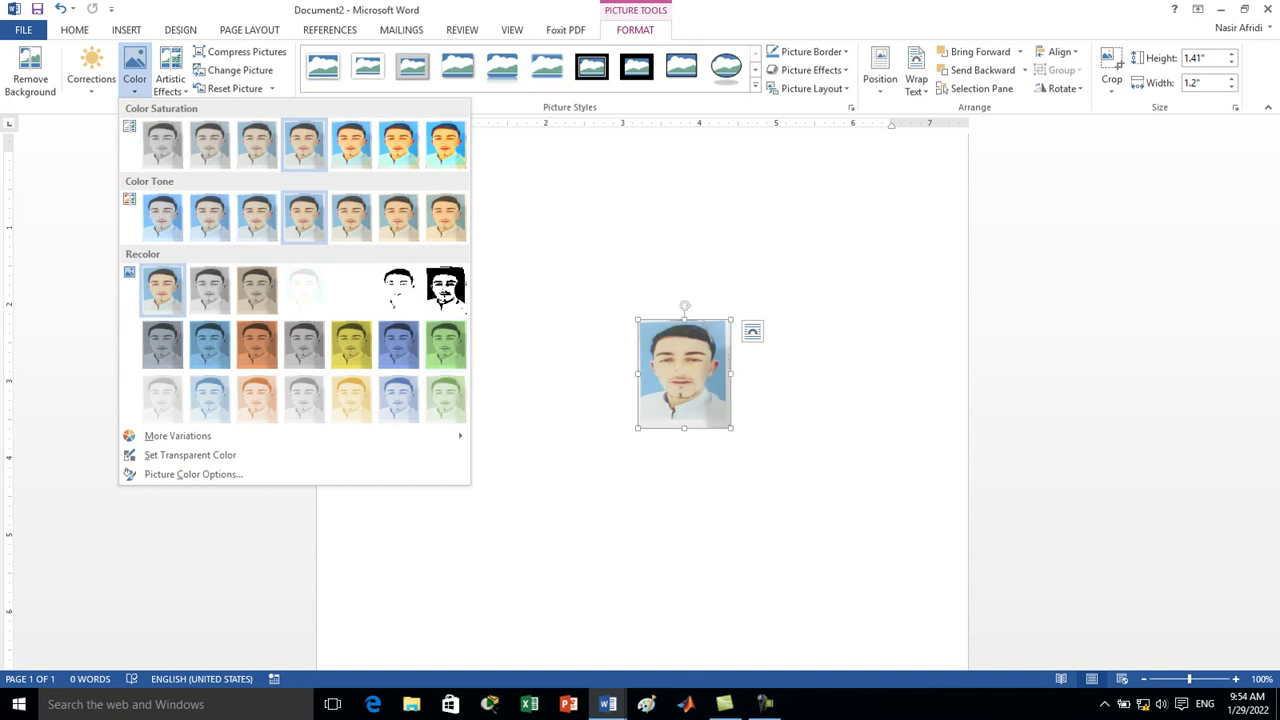
left_click(170, 78)
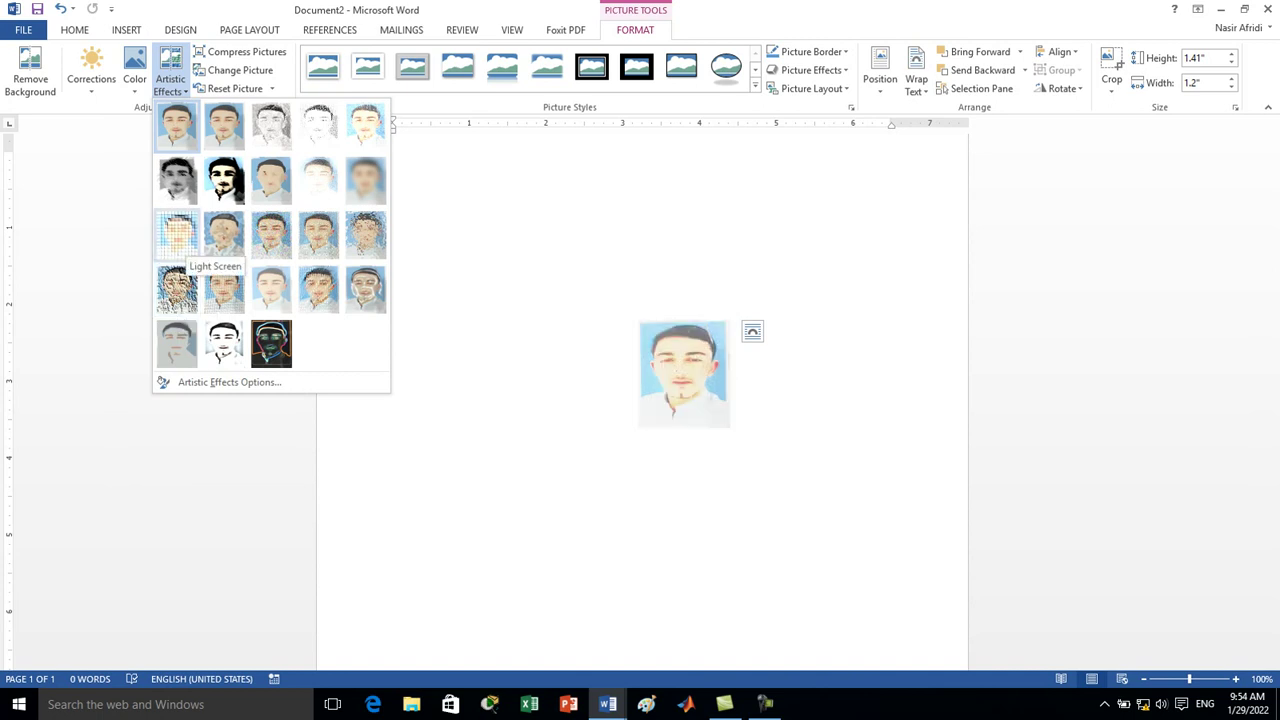
left_click(177, 234)
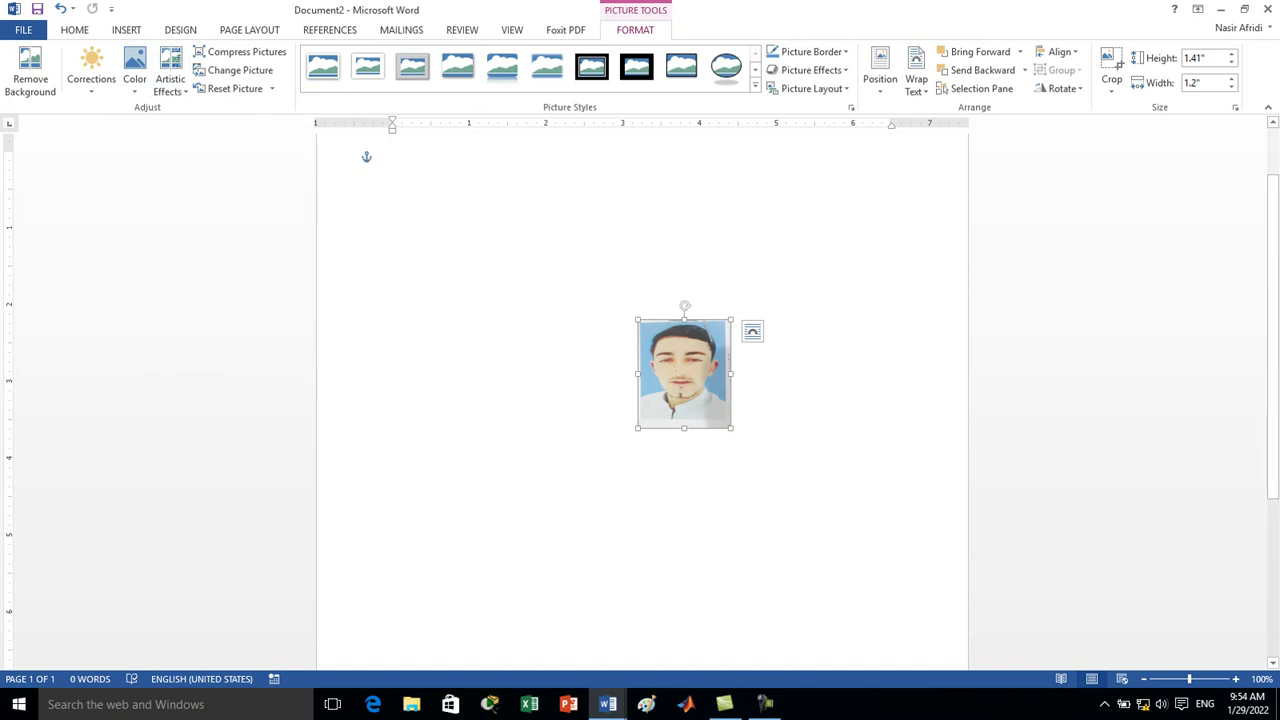
left_click_drag(731, 428, 943, 668)
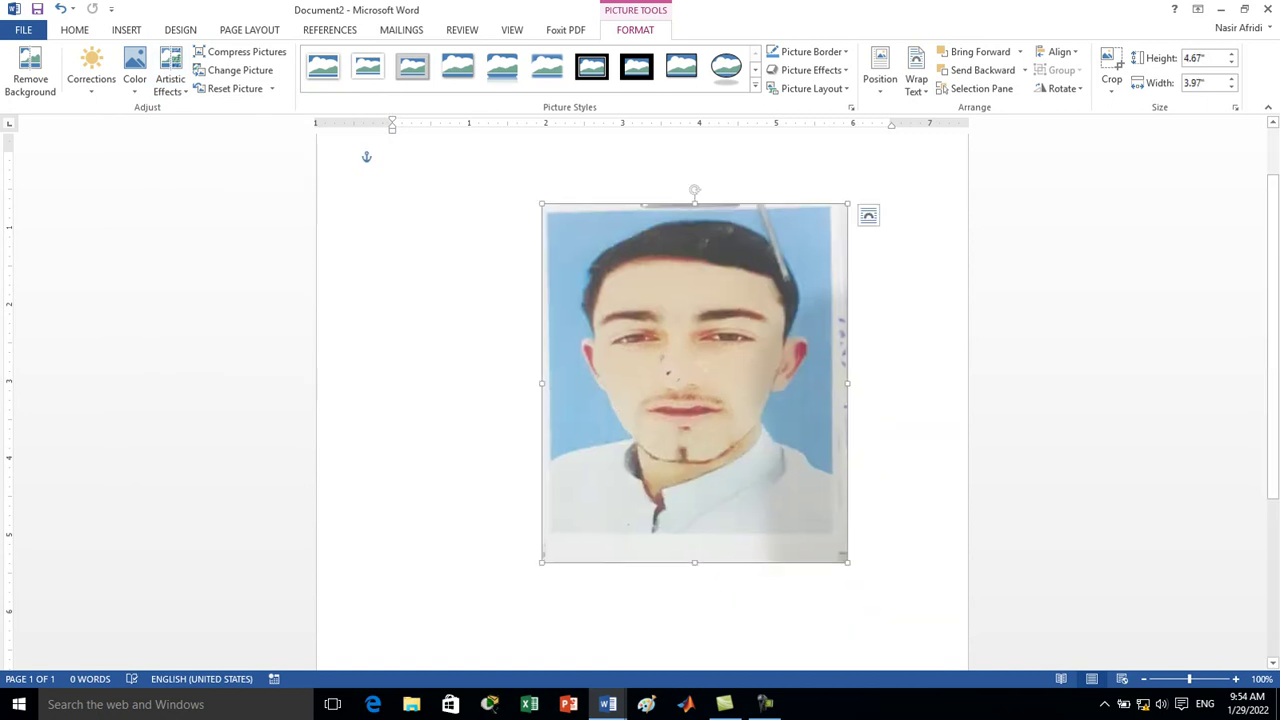
left_click_drag(847, 562, 935, 665)
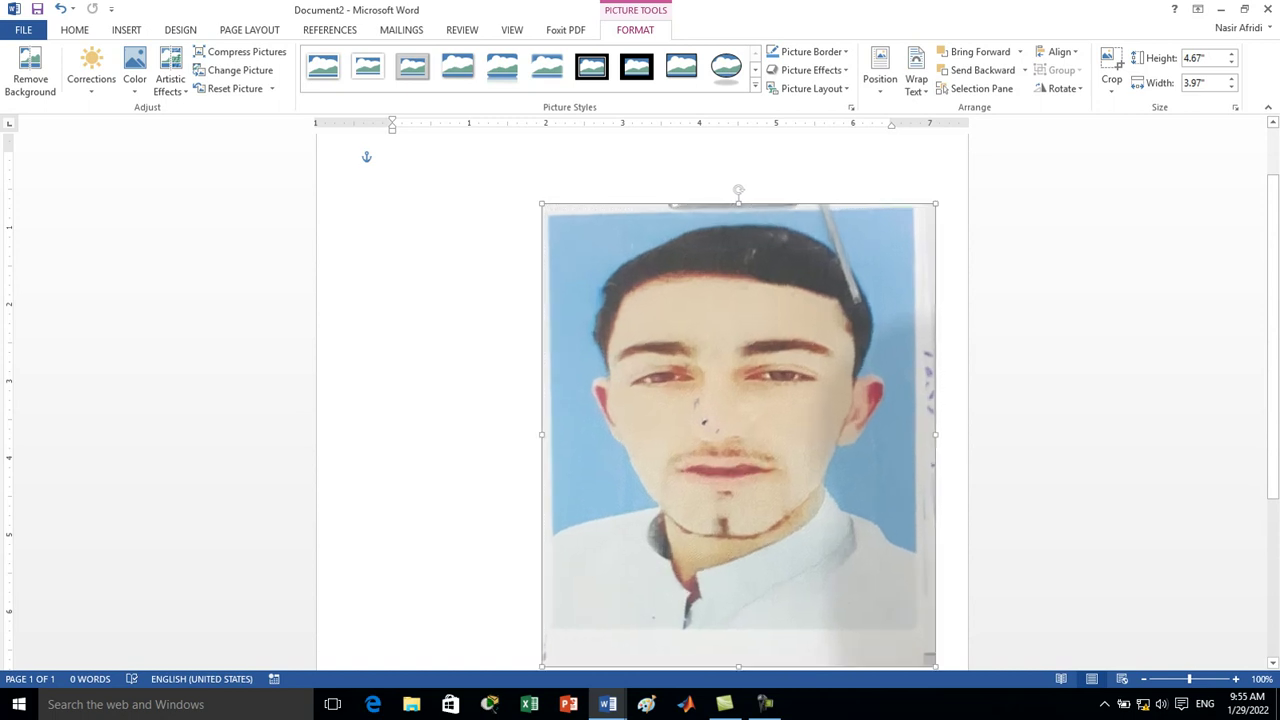
left_click(170, 85)
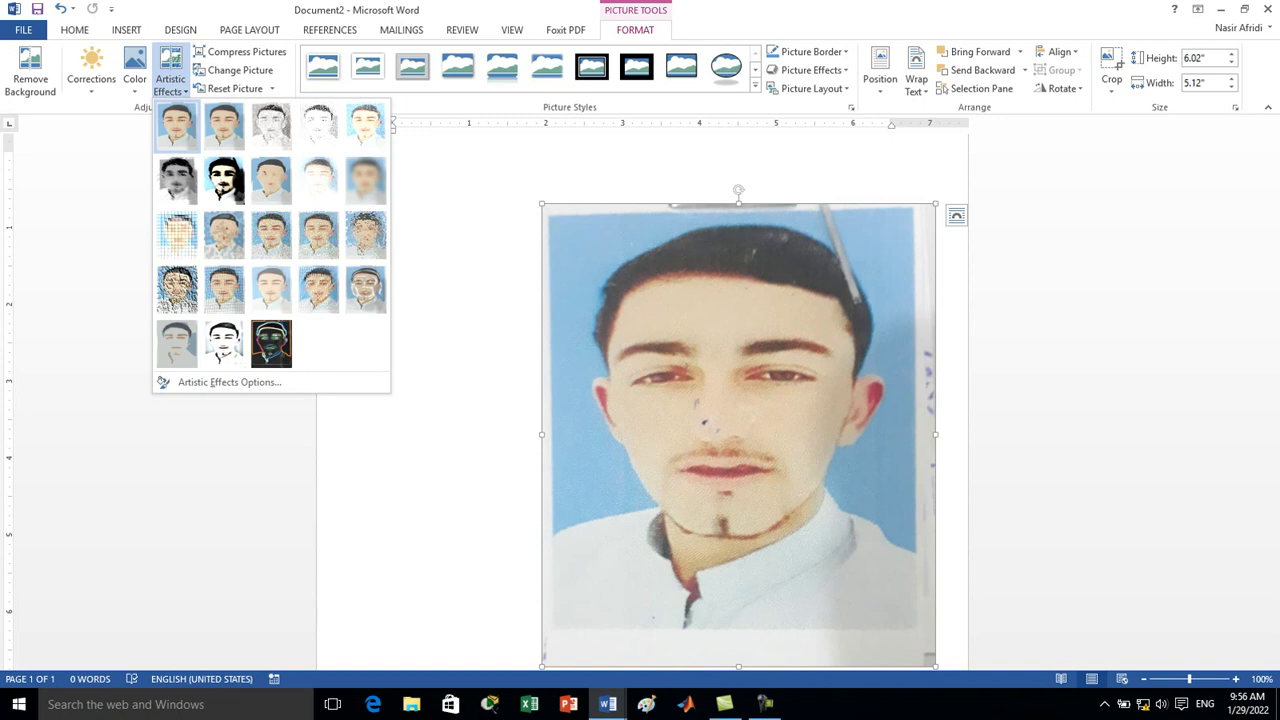
key("Escape")
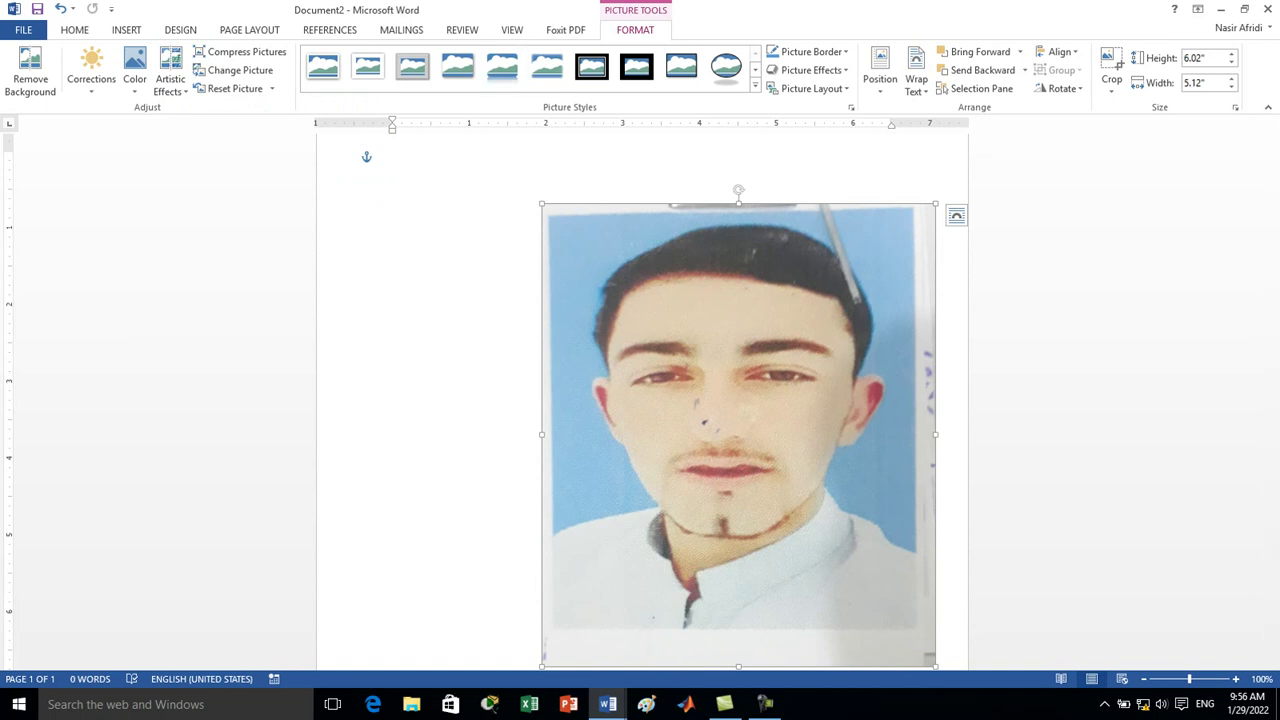
Apply the Soft Edge Oval picture style to the student photo
left_click(726, 66)
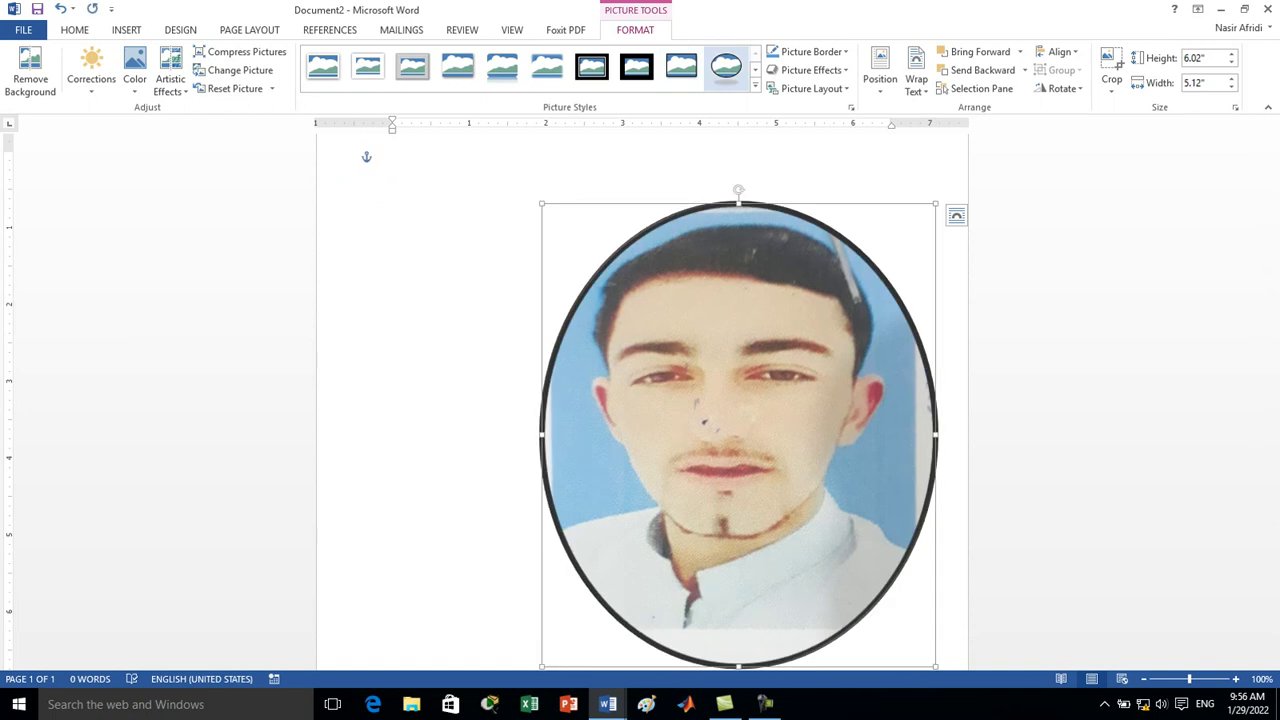
left_click(755, 88)
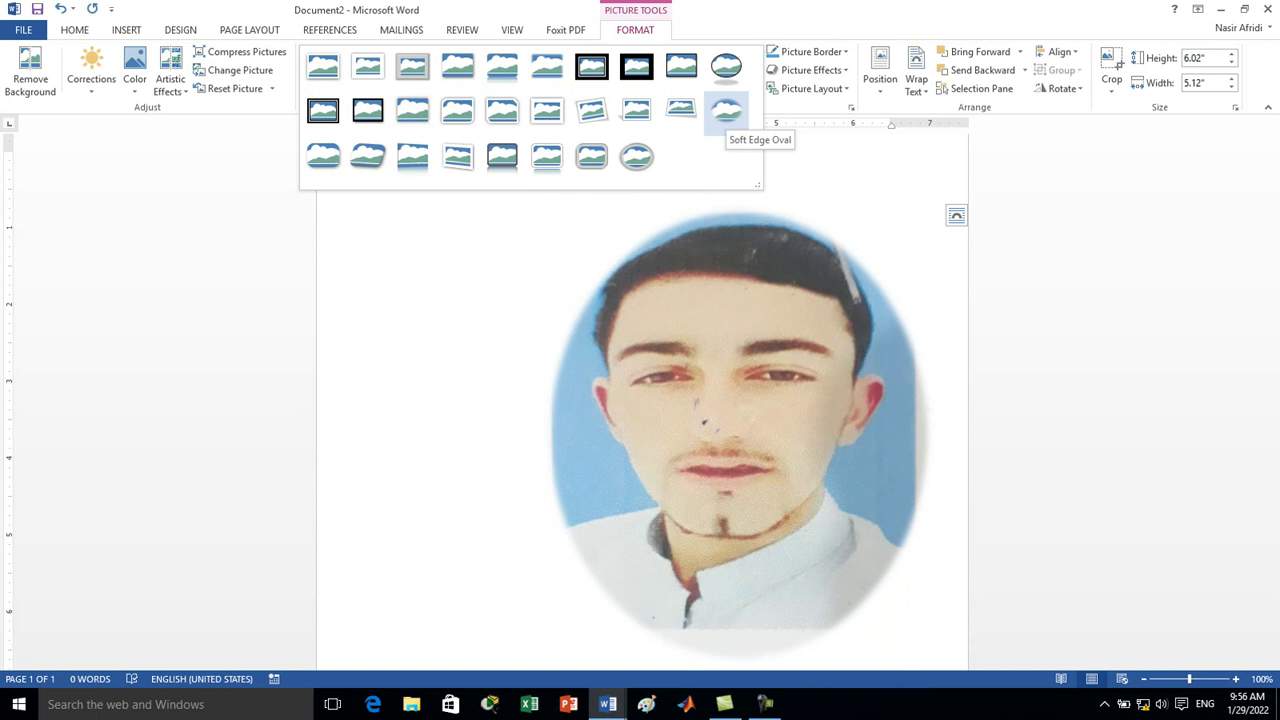
left_click(727, 110)
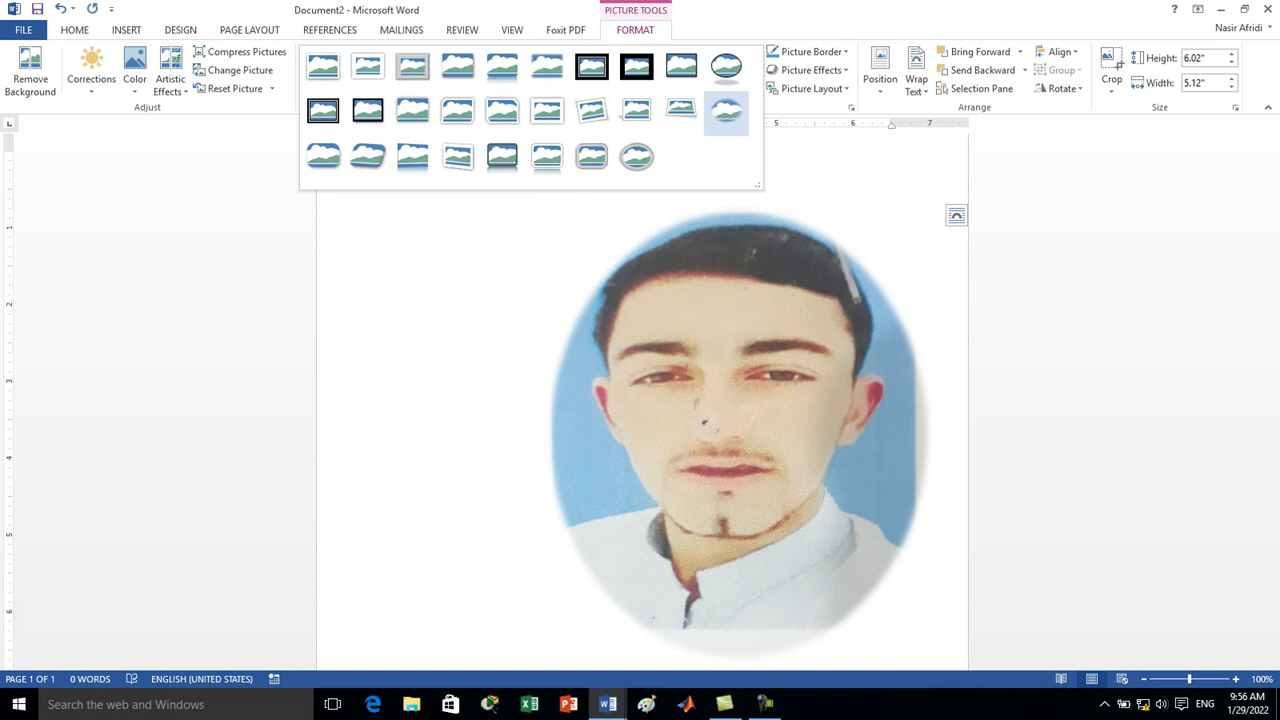
left_click(726, 111)
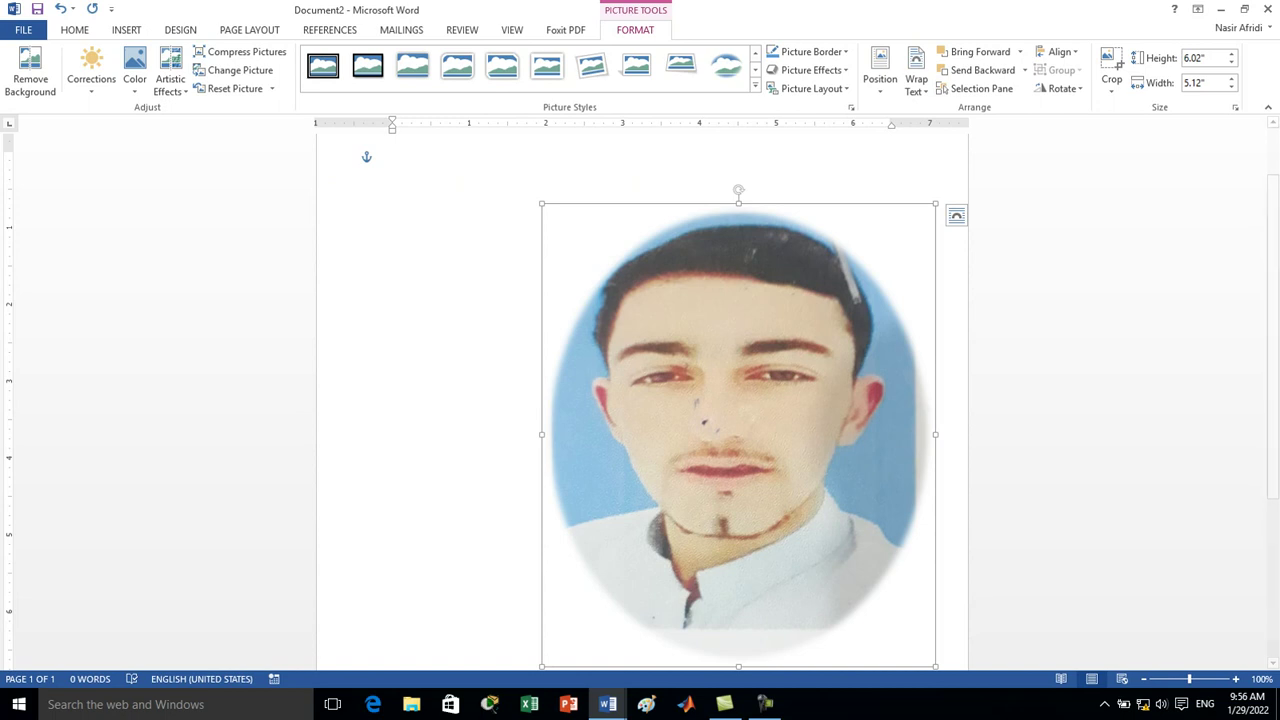
Lower the photo's height to 3.4", making it 3.4" × 2.89"
left_click(1231, 63)
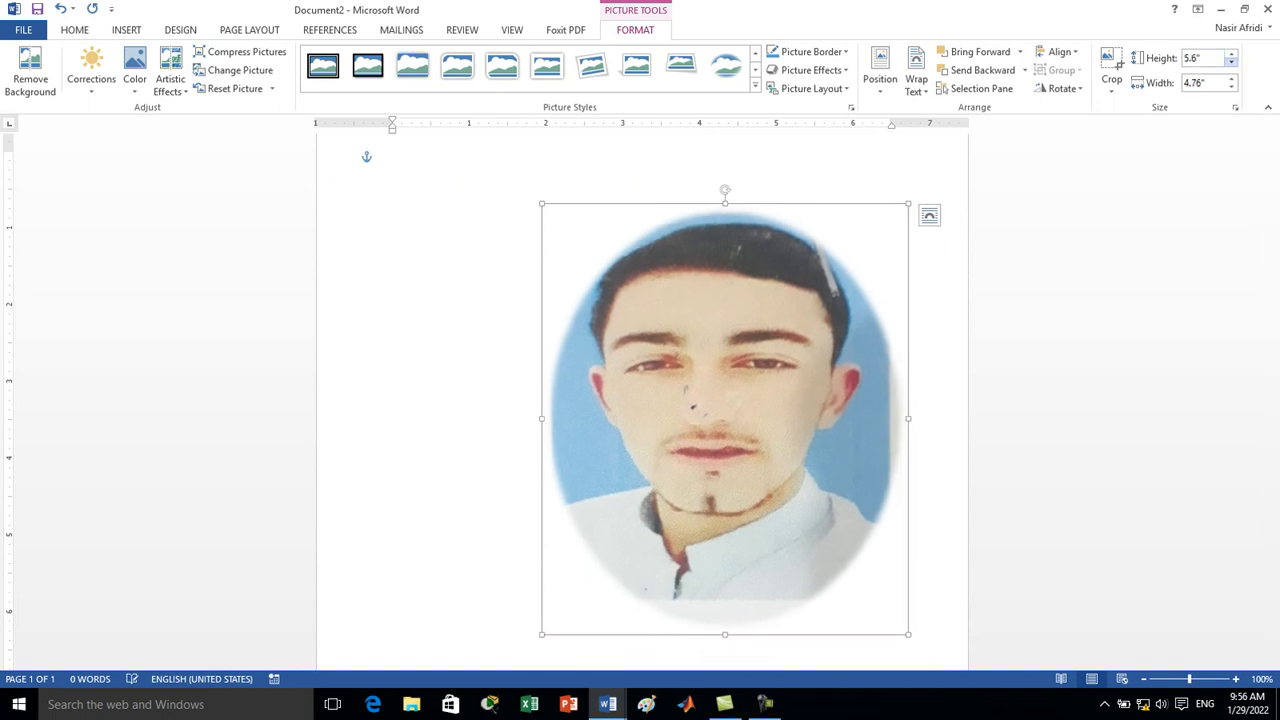
left_click(1231, 63)
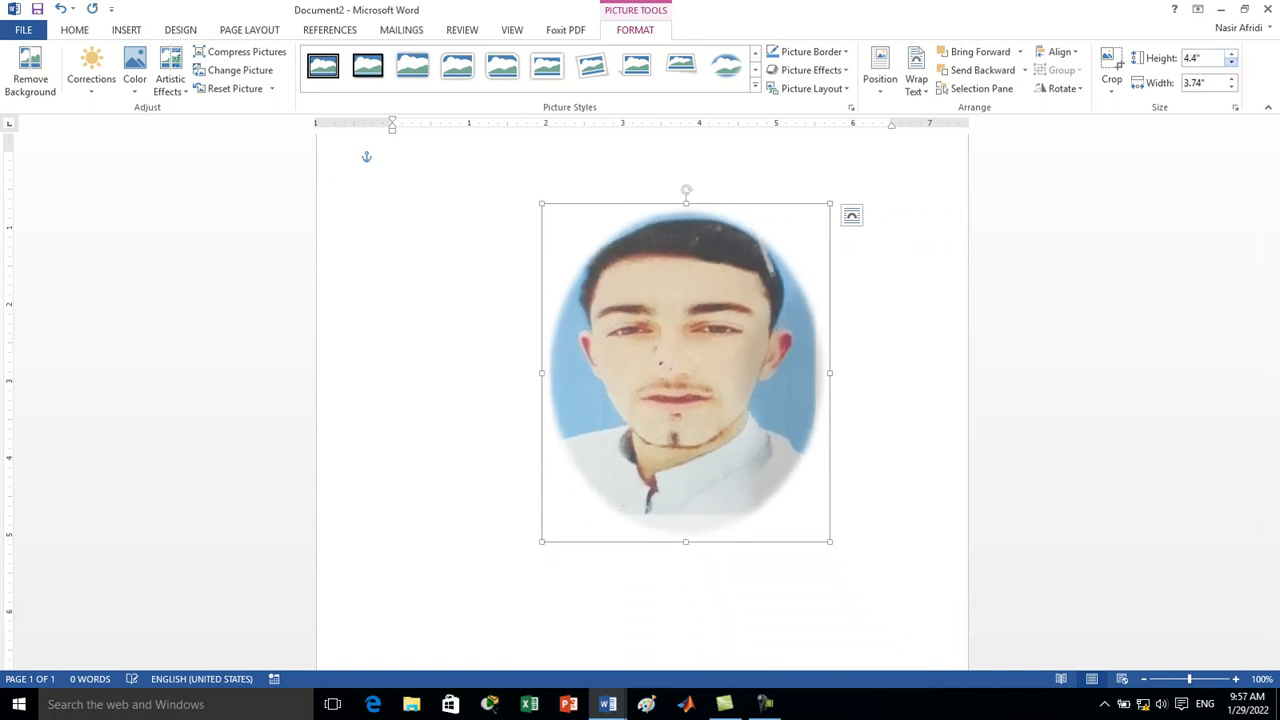
left_click(1231, 63)
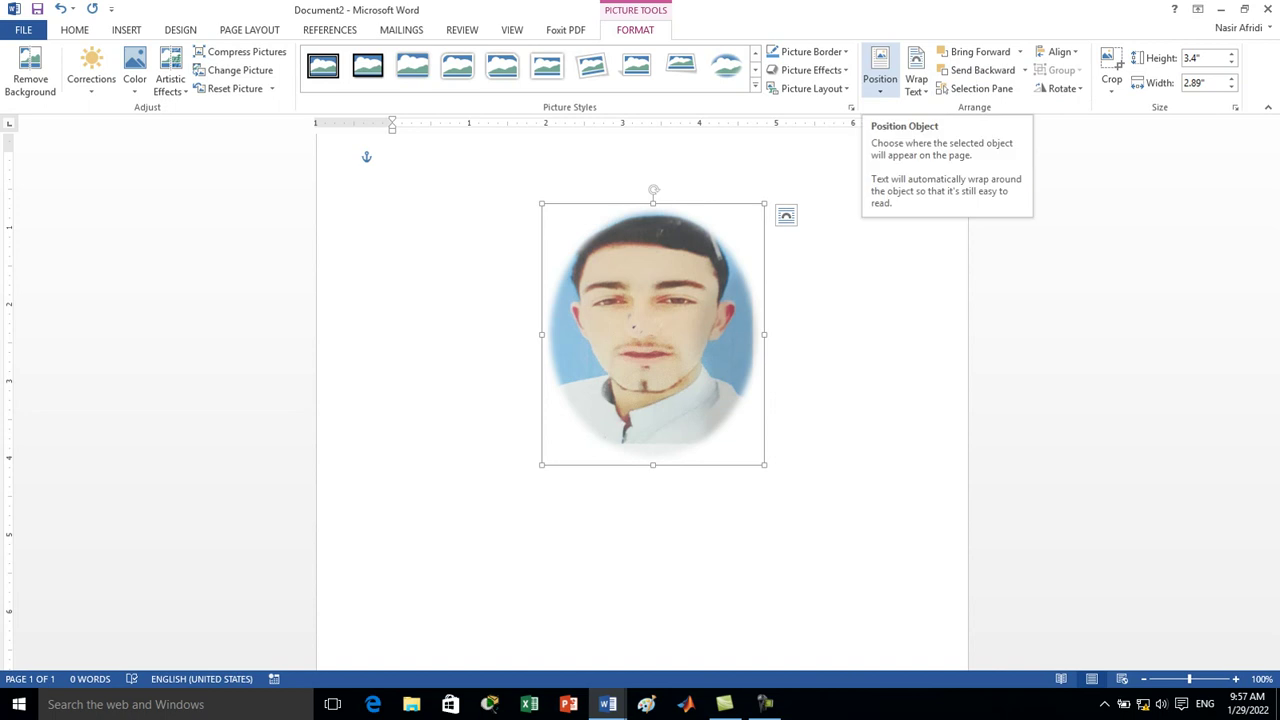
left_click(880, 72)
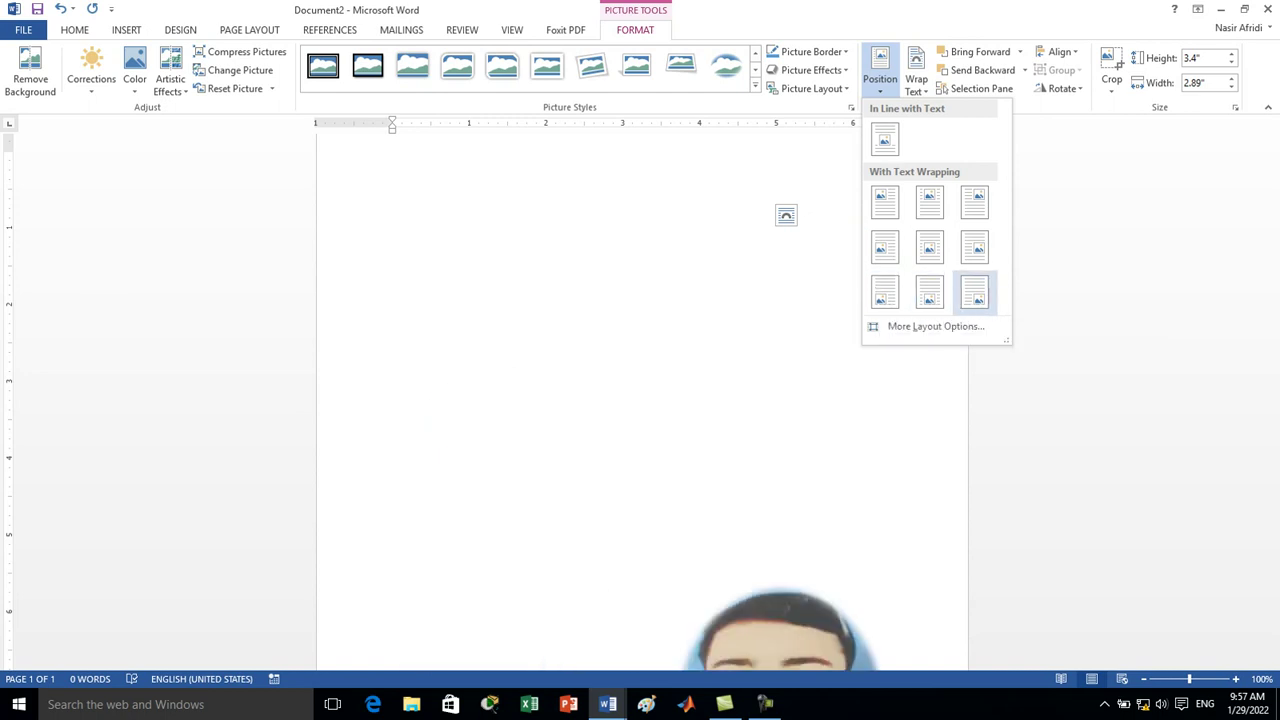
key("Escape")
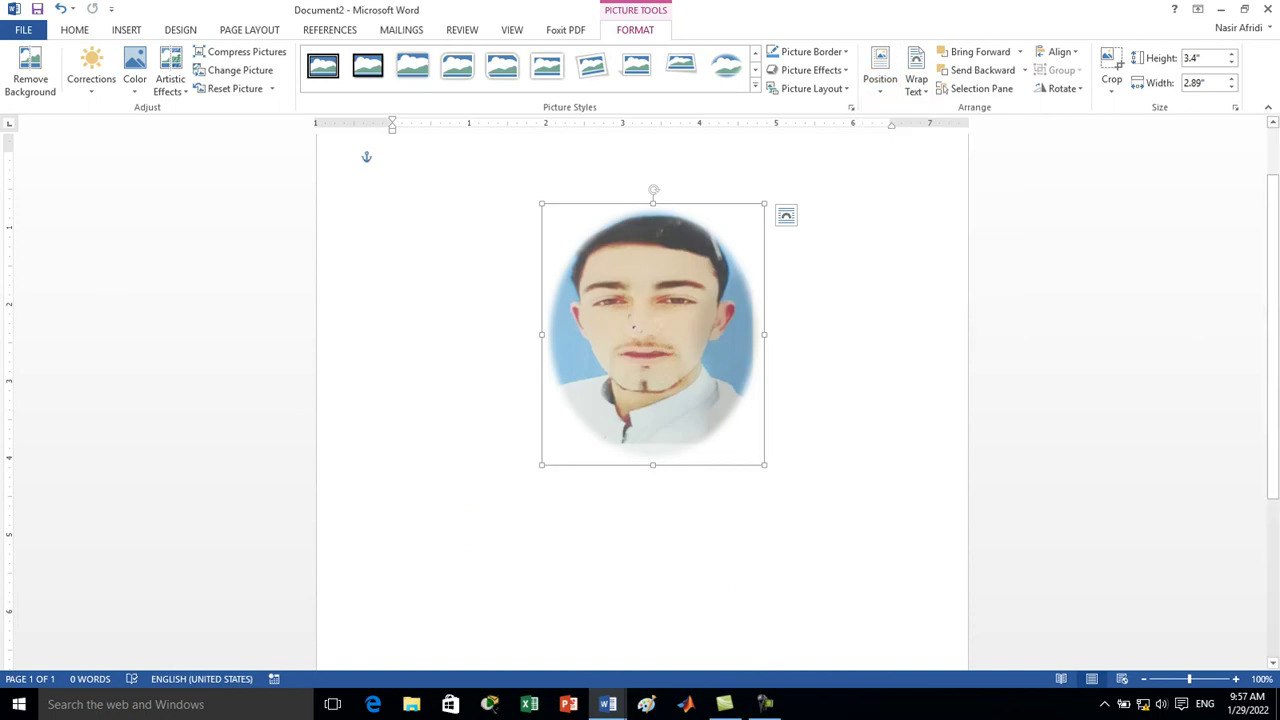
left_click(393, 157)
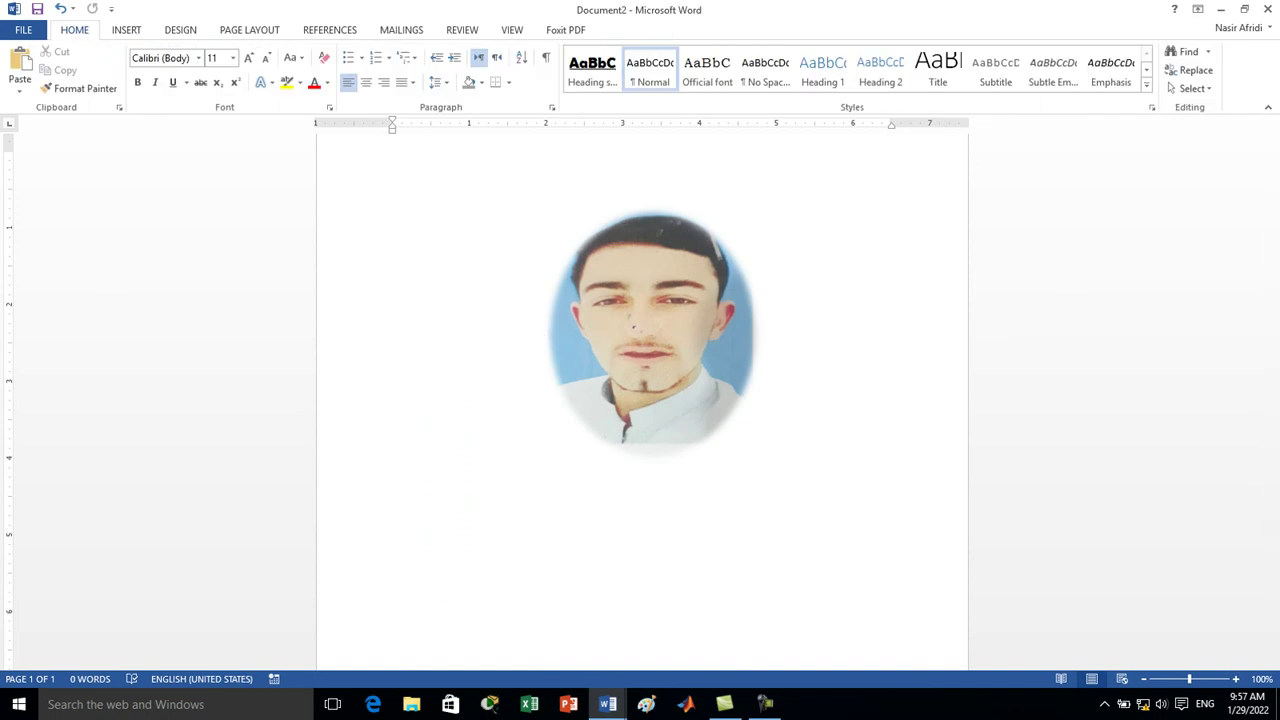
Insert the second student's photo from a picture file
left_click(126, 29)
left_click(171, 65)
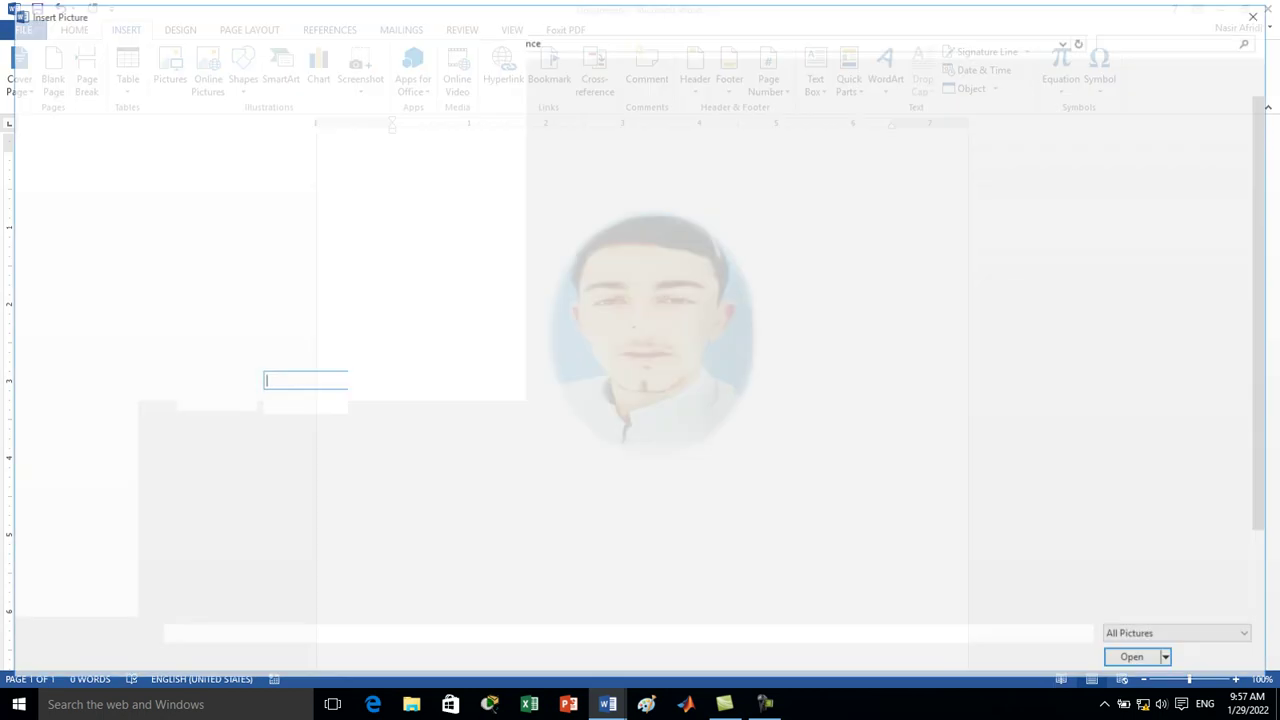
double_click(186, 230)
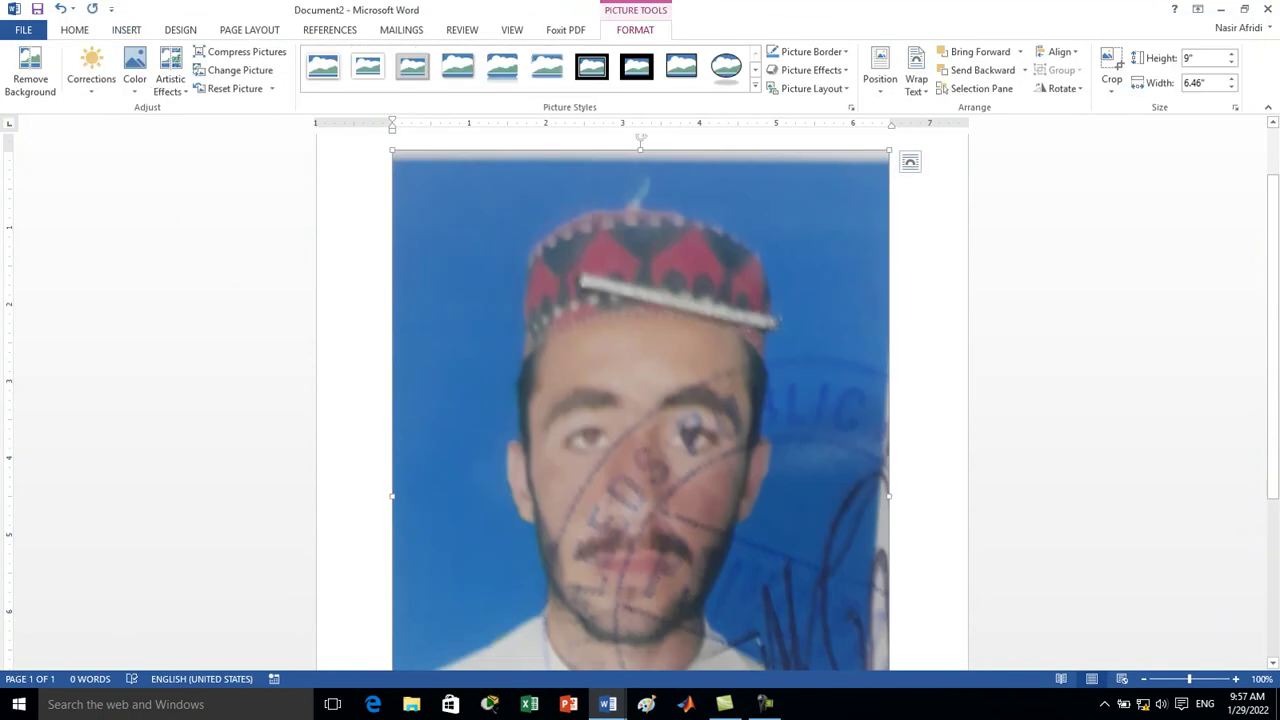
Shrink the new photo to 5.8" × 4.16" and start Remove Background on it
left_click(1231, 55)
left_click(1231, 55)
left_click(1231, 55)
left_click(1231, 63)
left_click(1231, 63)
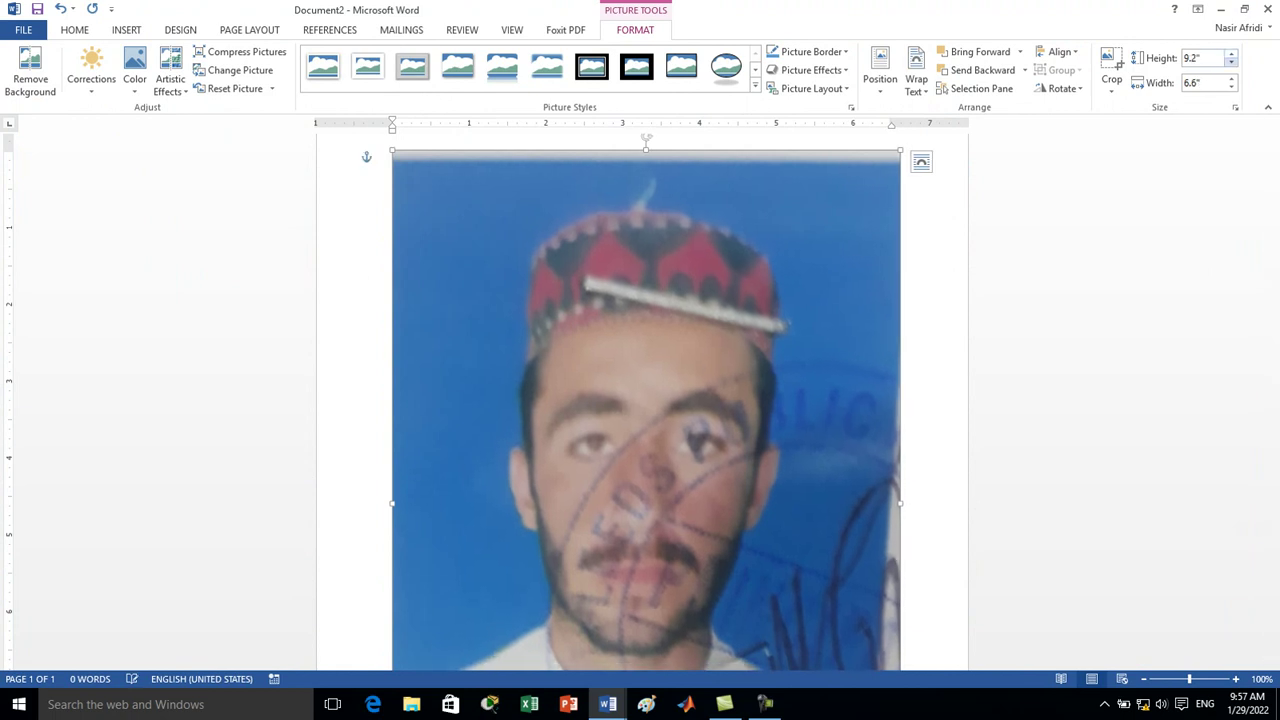
left_click(1231, 63)
left_click(1231, 63)
left_click(1231, 63)
left_click(1231, 63)
left_click(1231, 63)
left_click(1231, 63)
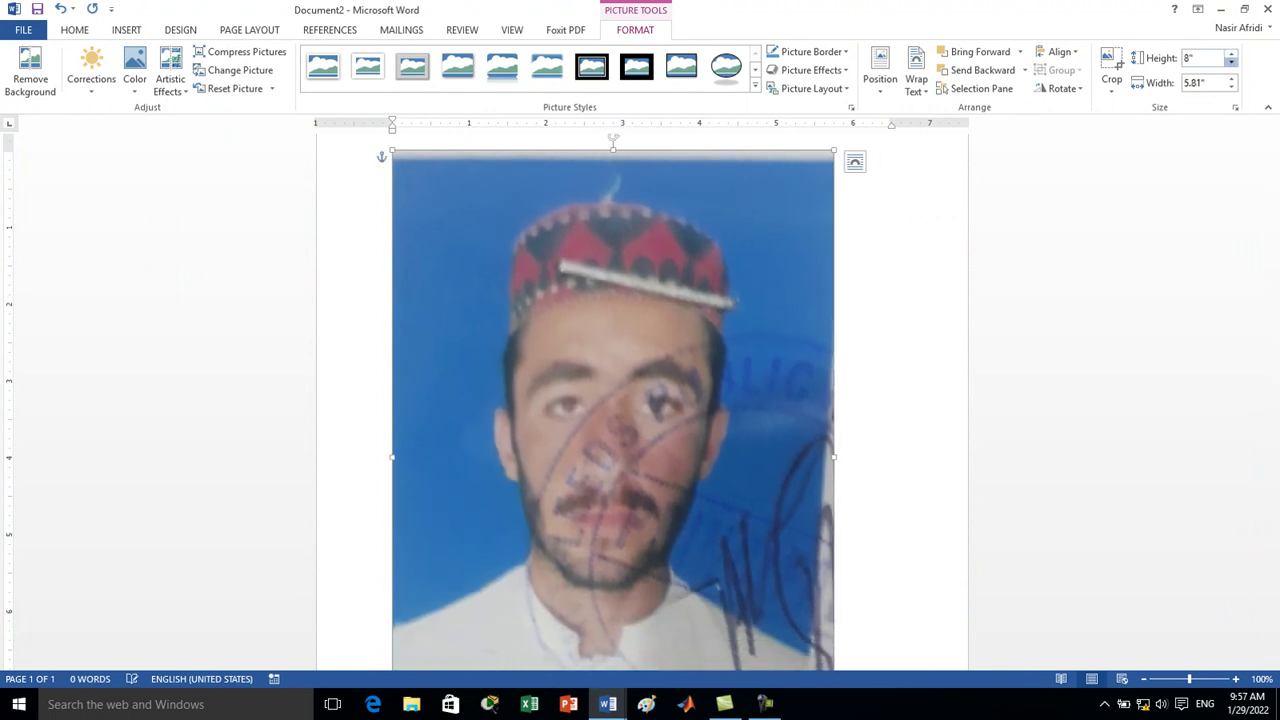
left_click(1231, 63)
left_click(1231, 63)
left_click(1231, 63)
left_click(1231, 63)
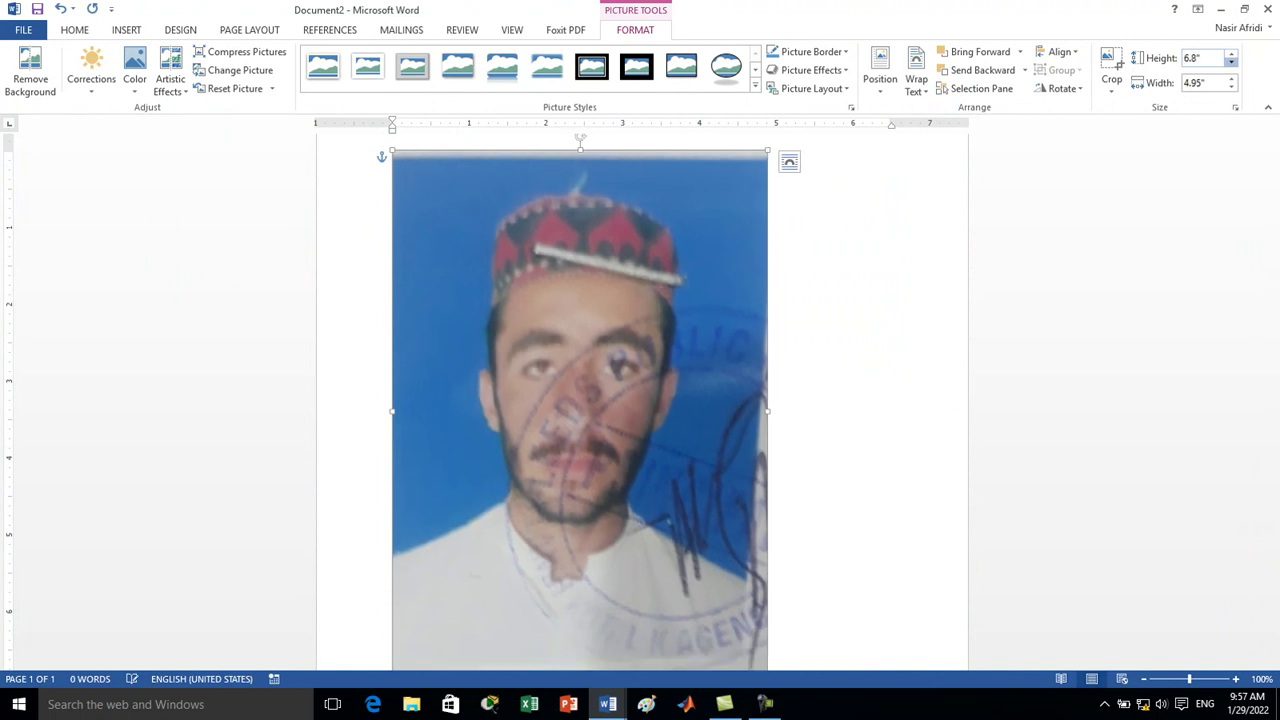
left_click(1231, 63)
left_click(1231, 63)
left_click(1231, 63)
left_click(1231, 63)
left_click(1231, 63)
left_click(1231, 63)
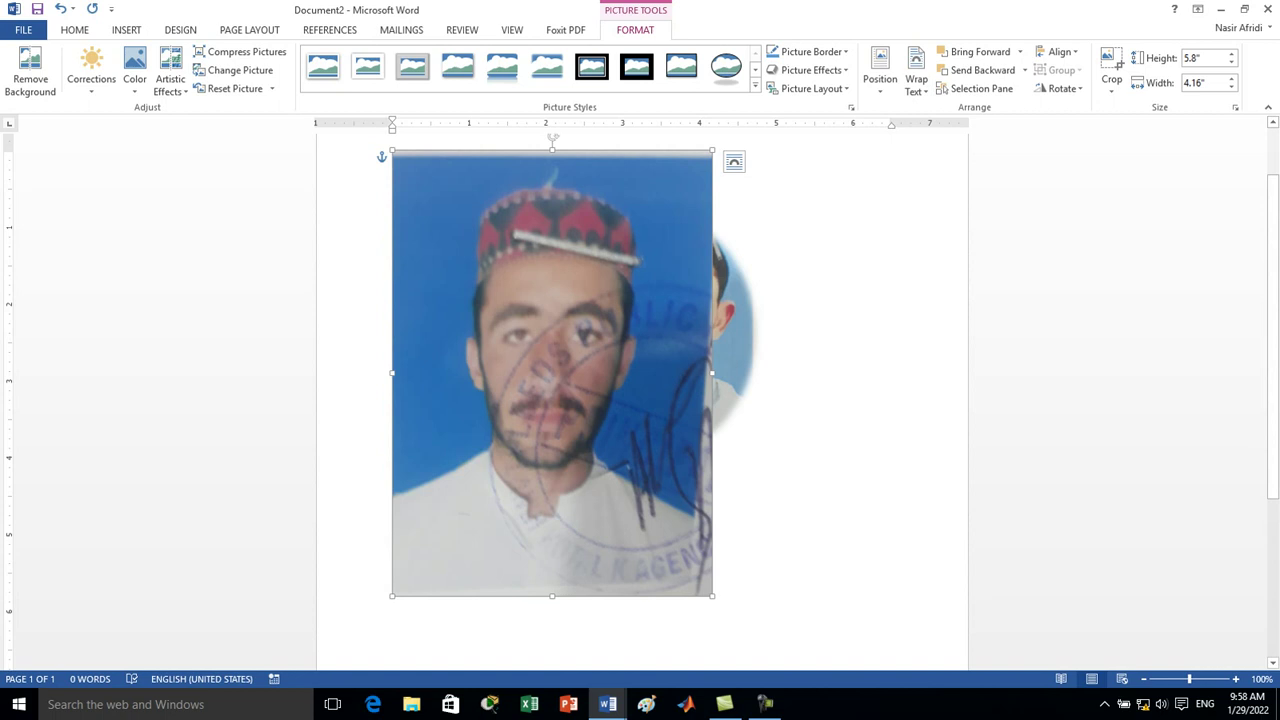
left_click(30, 72)
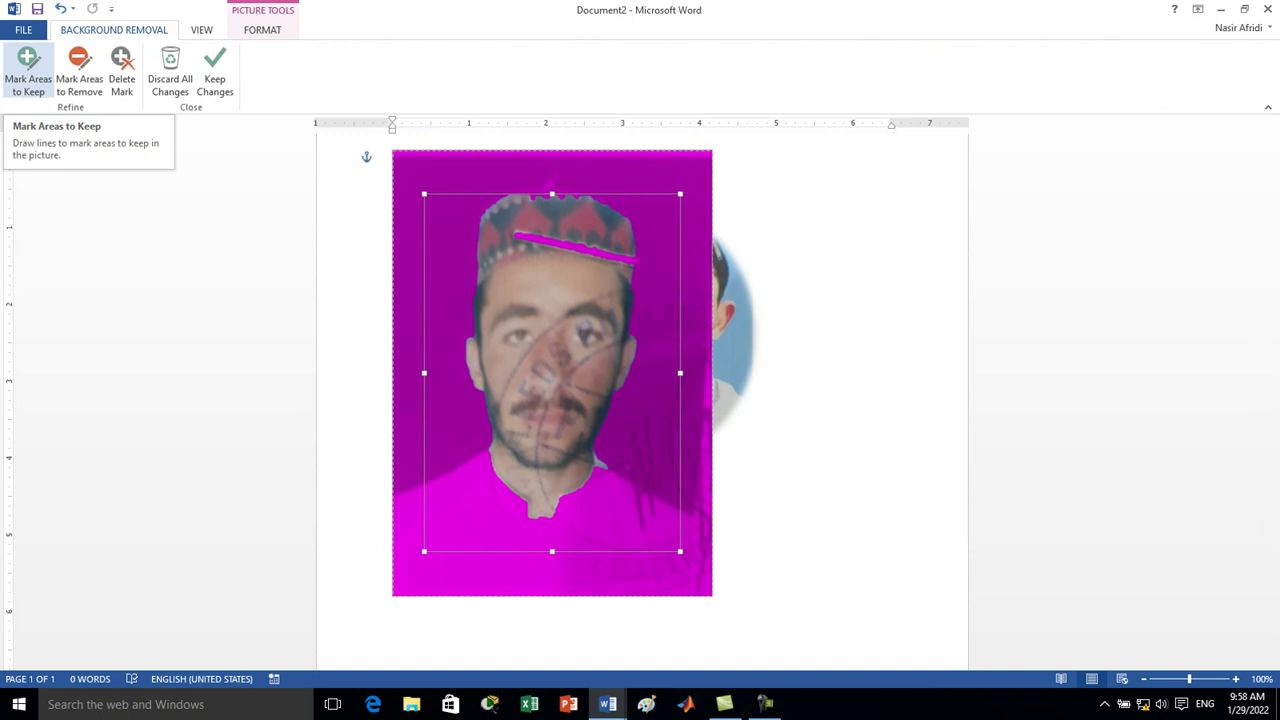
Keep the first background removal, then undo back to the original blue-backed photo
left_click(214, 70)
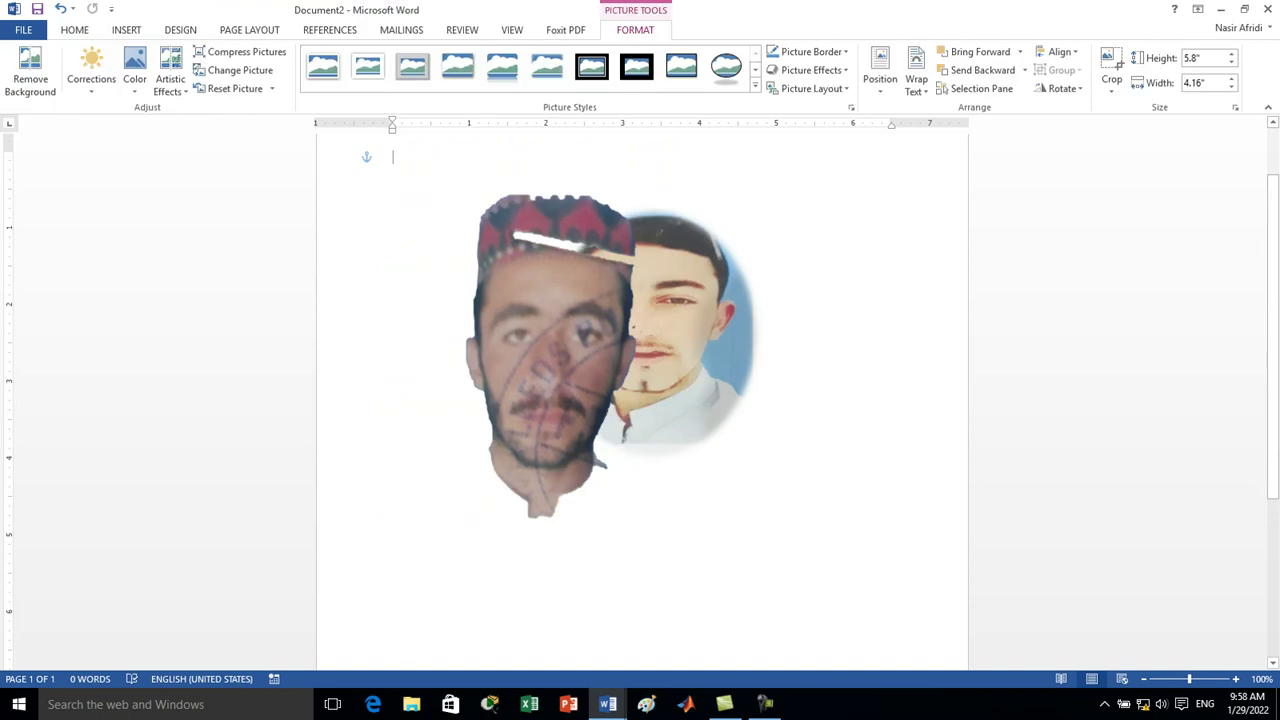
left_click_drag(550, 380, 478, 445)
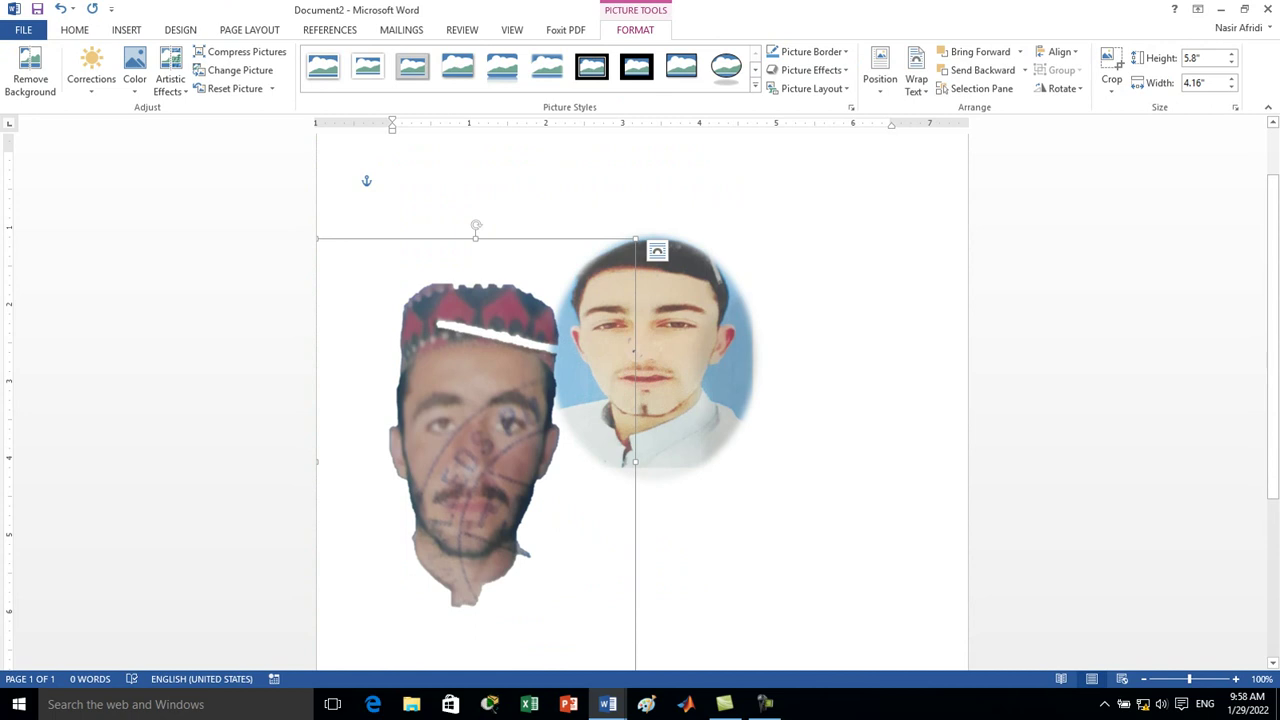
key("ctrl+z")
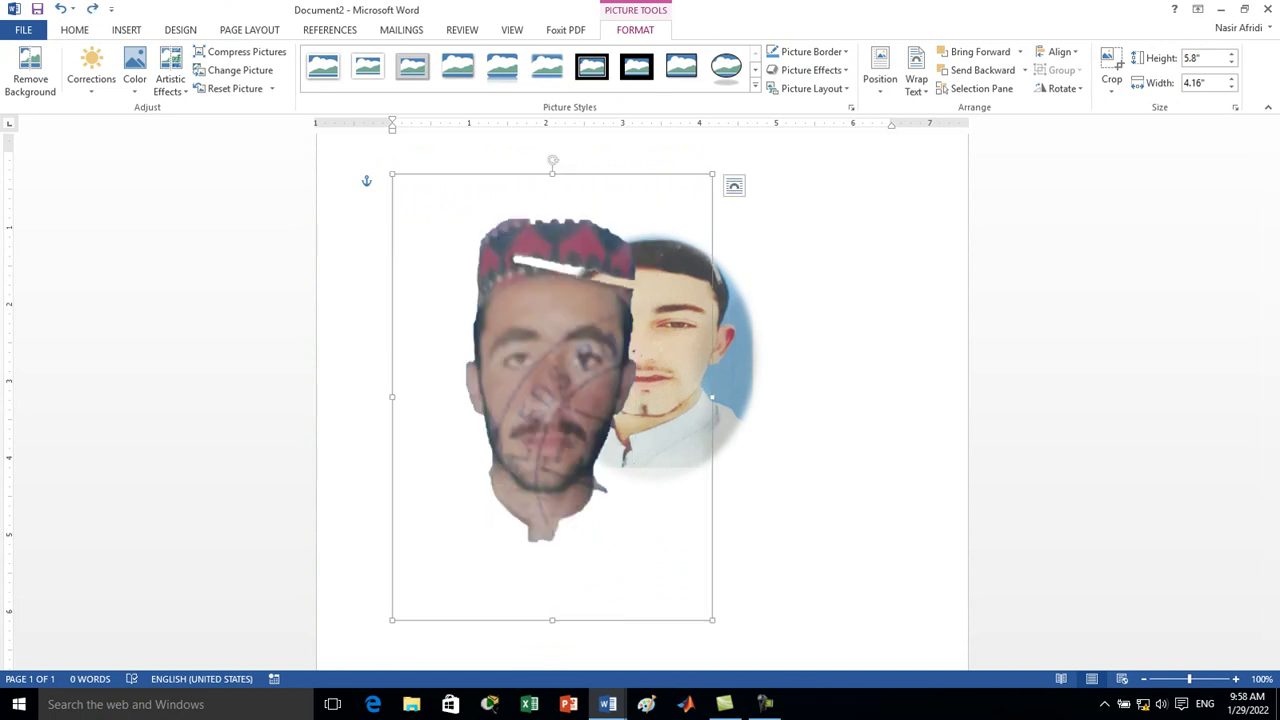
key("ctrl+z")
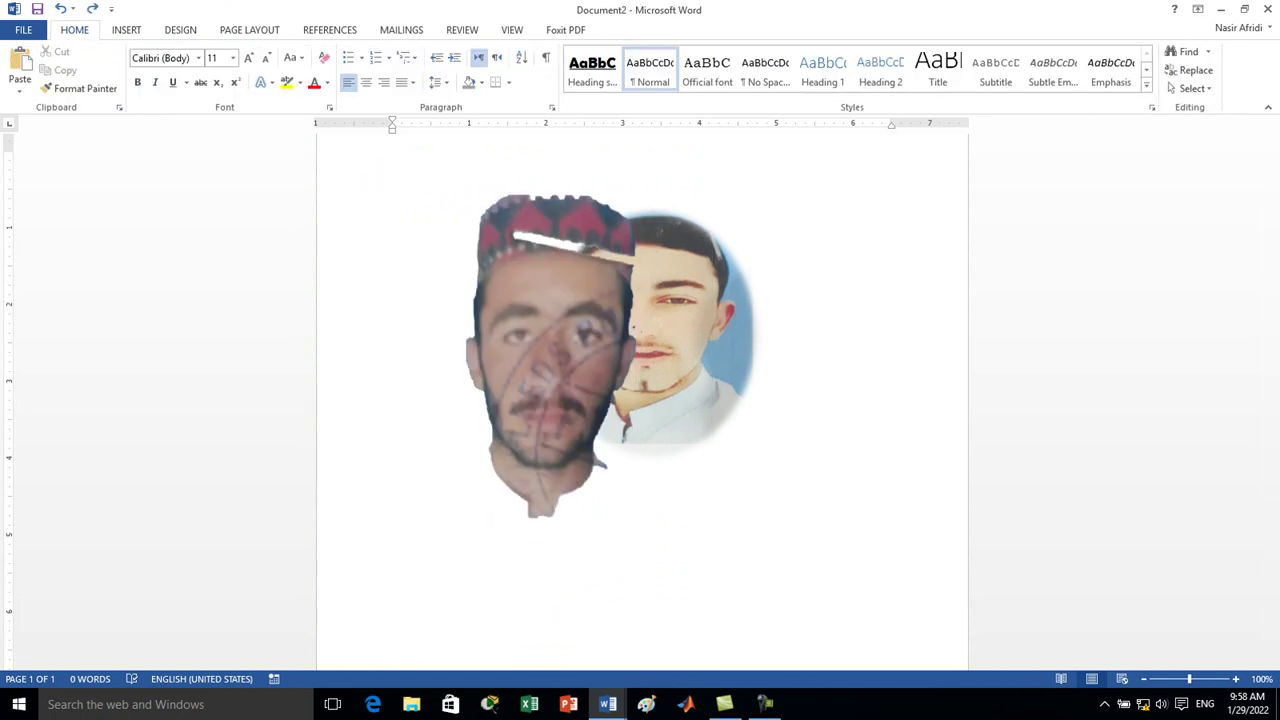
key("ctrl+z")
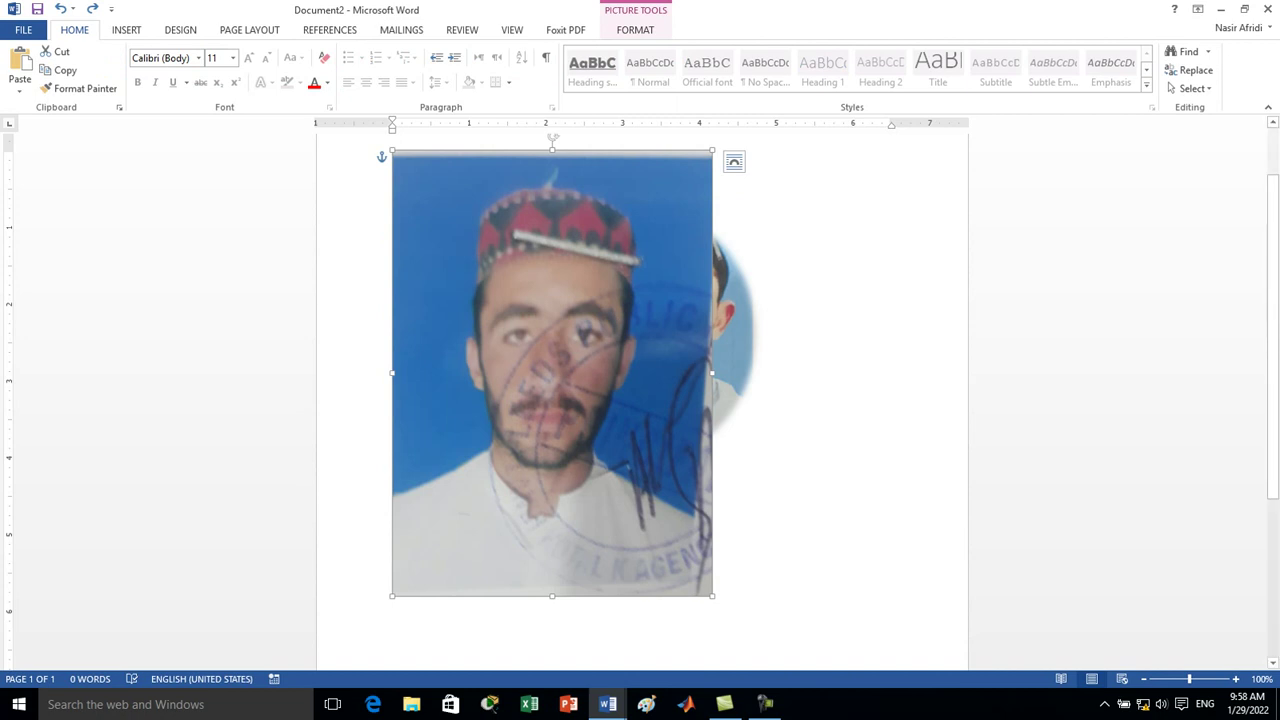
Restart Remove Background and mark the band across the cap for removal
left_click(635, 29)
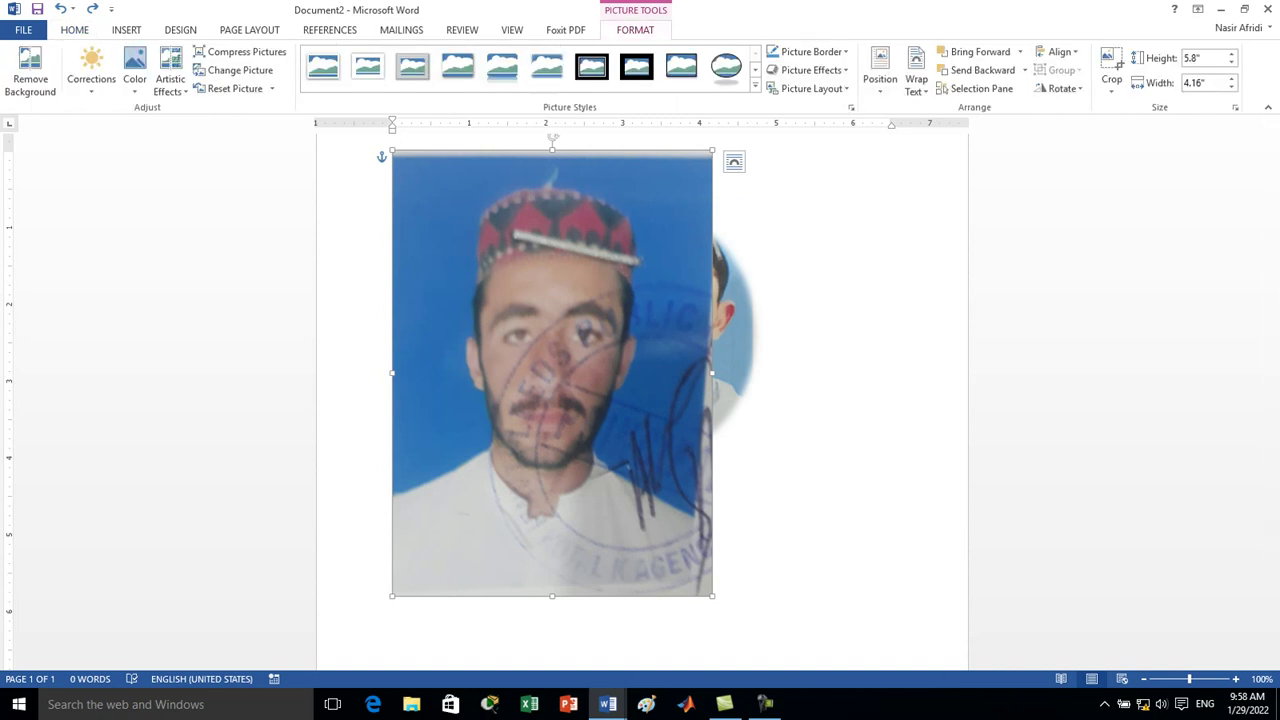
left_click(30, 70)
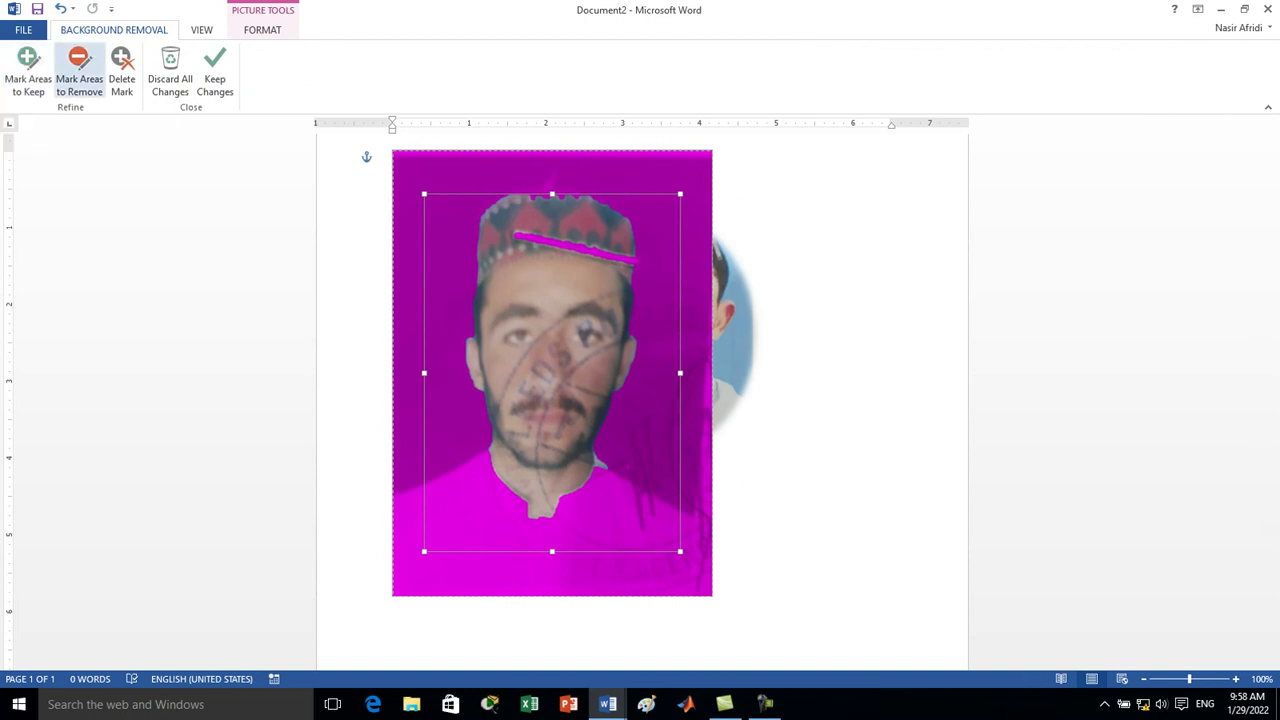
left_click(79, 75)
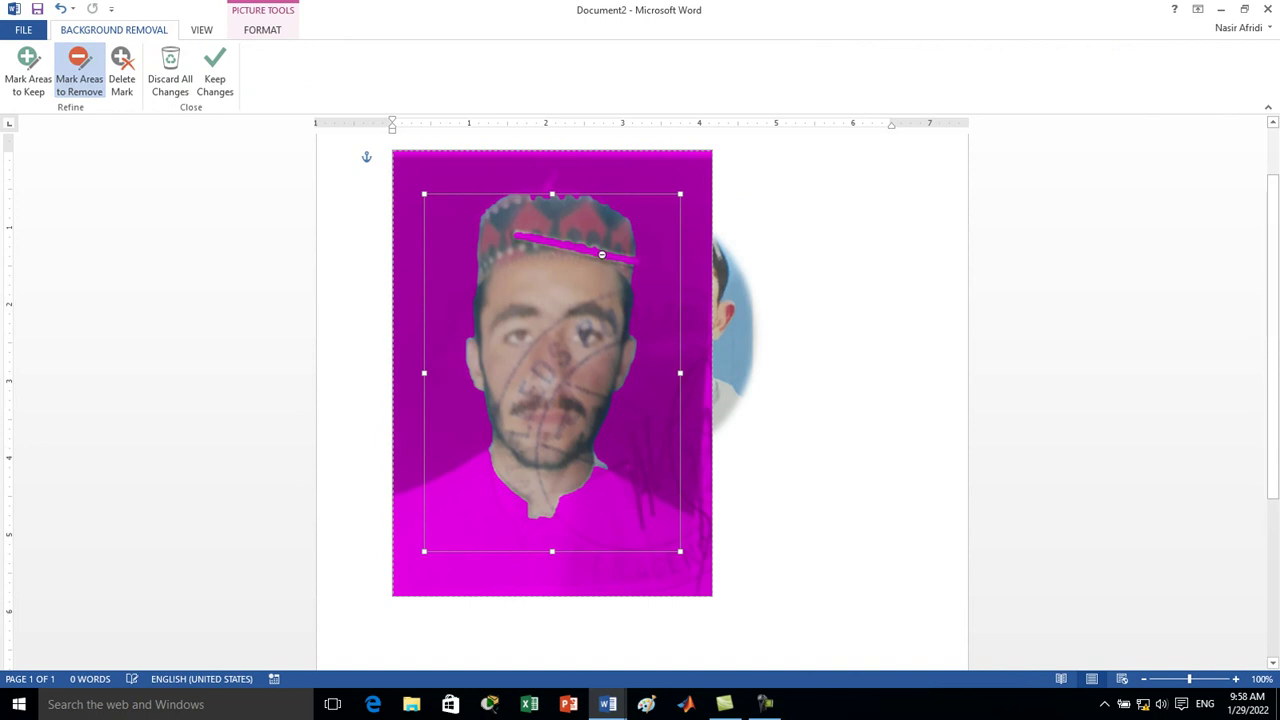
left_click_drag(601, 254, 638, 260)
left_click(574, 247)
Mark the leftover shirt areas at the left, bottom, right and collar for removal, then keep changes
left_click_drag(489, 451, 425, 483)
left_click_drag(425, 483, 424, 551)
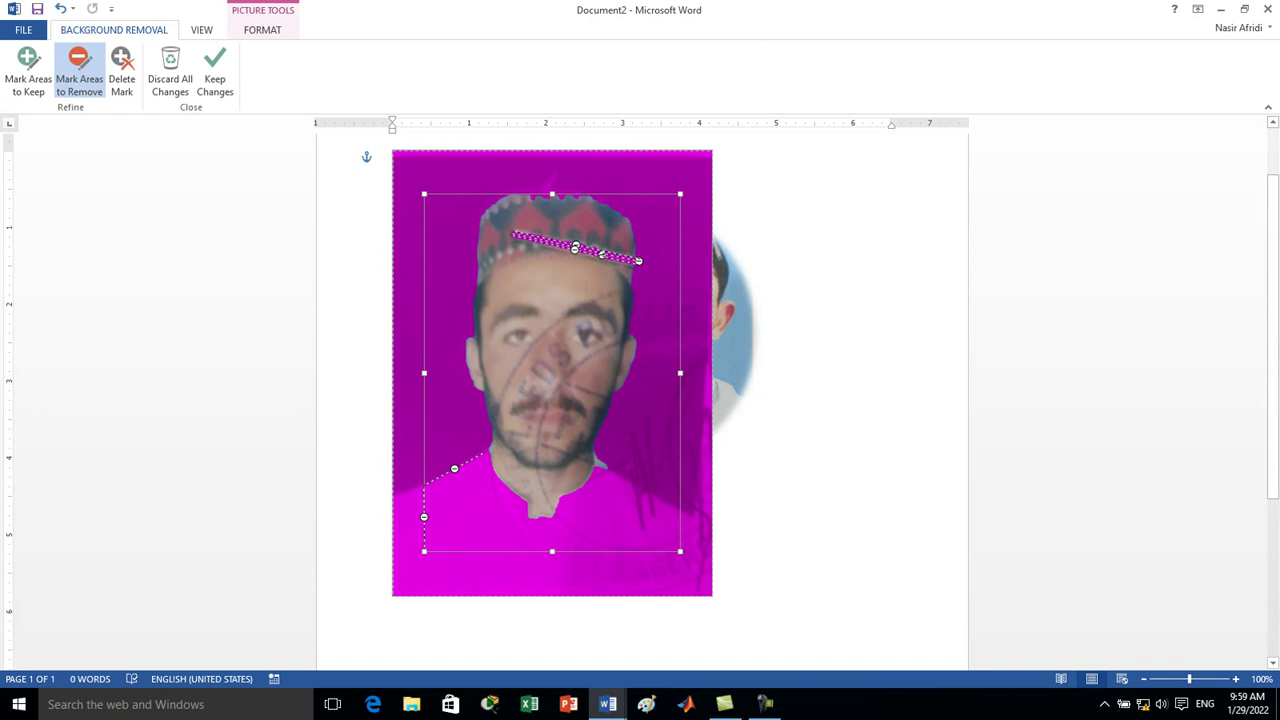
left_click_drag(645, 541, 680, 548)
left_click(677, 526)
left_click(641, 488)
left_click(598, 463)
left_click(393, 181)
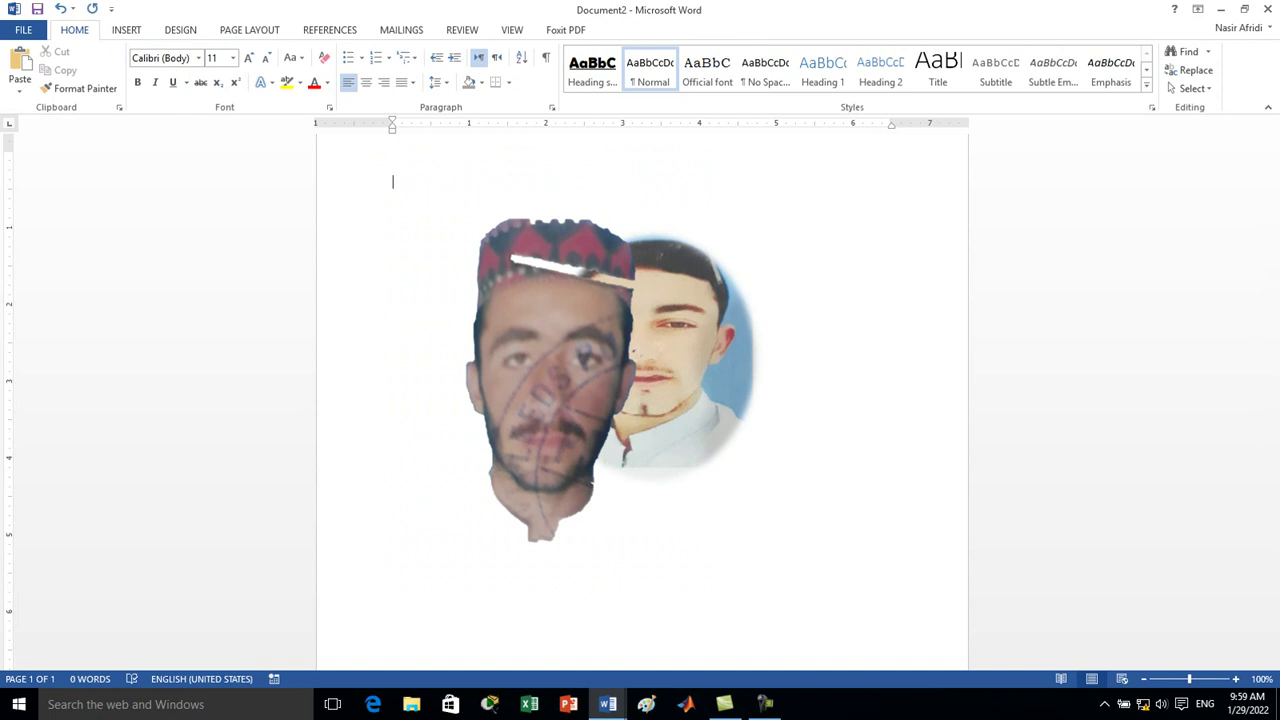
Reopen background removal on the cut-out and mark background left of the jaw, cheek and cap
left_click(415, 369)
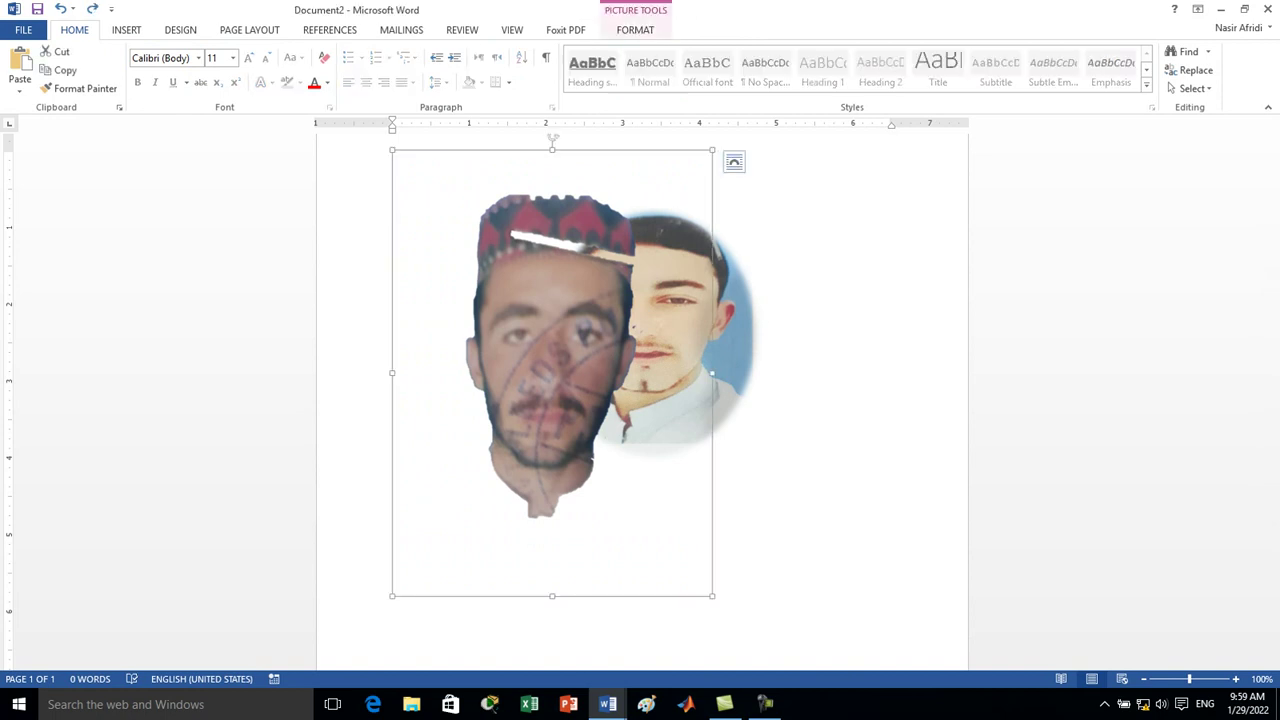
key("alt+j")
key("p")
key("e")
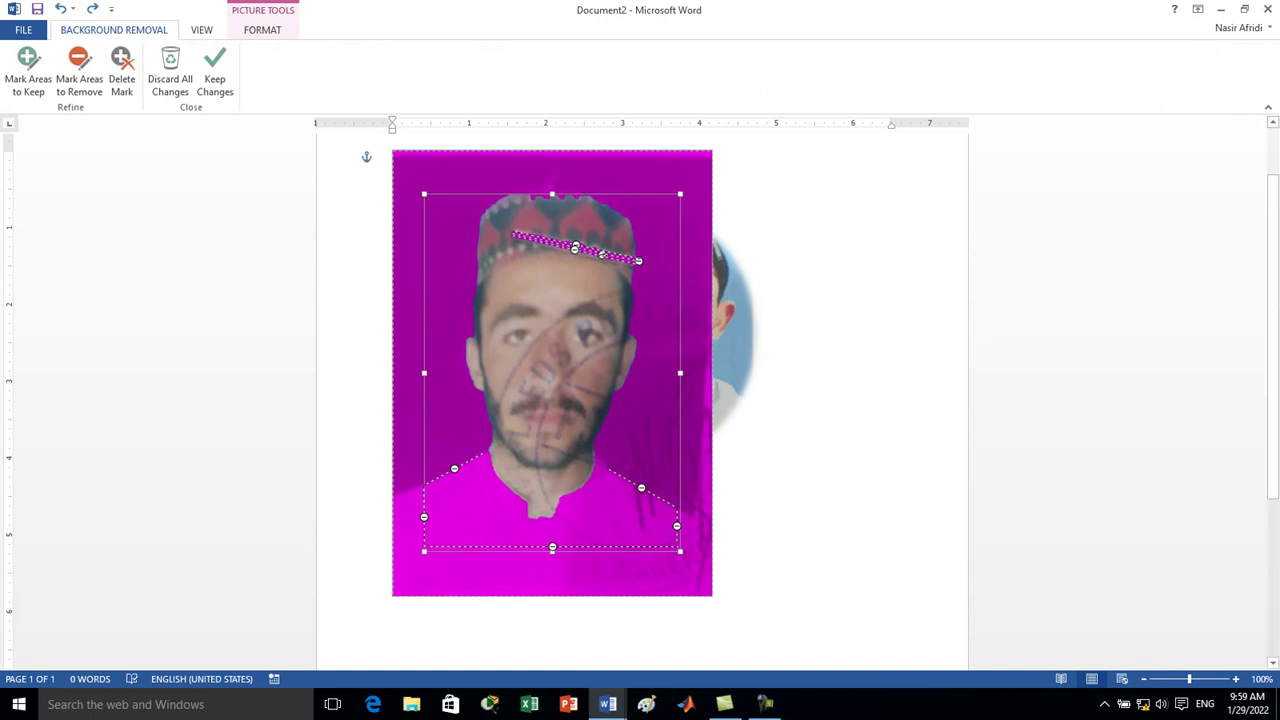
left_click(79, 75)
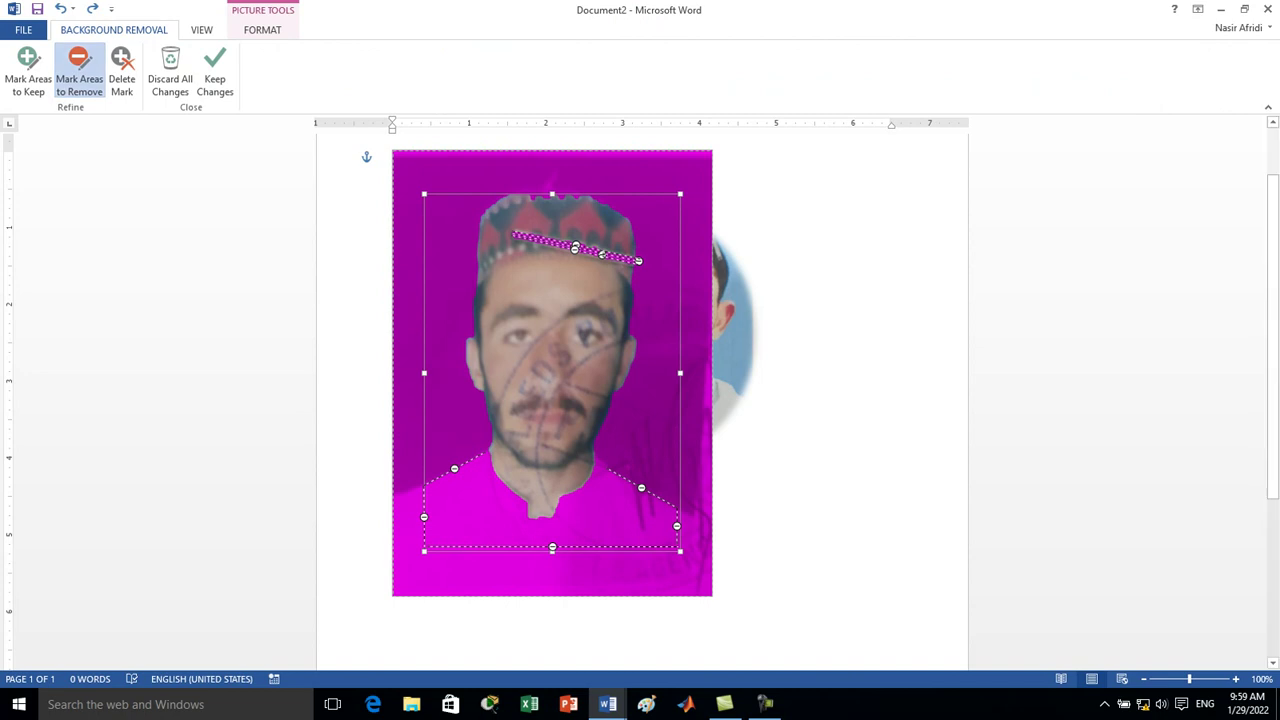
left_click(484, 420)
left_click(474, 376)
left_click(466, 341)
left_click(465, 351)
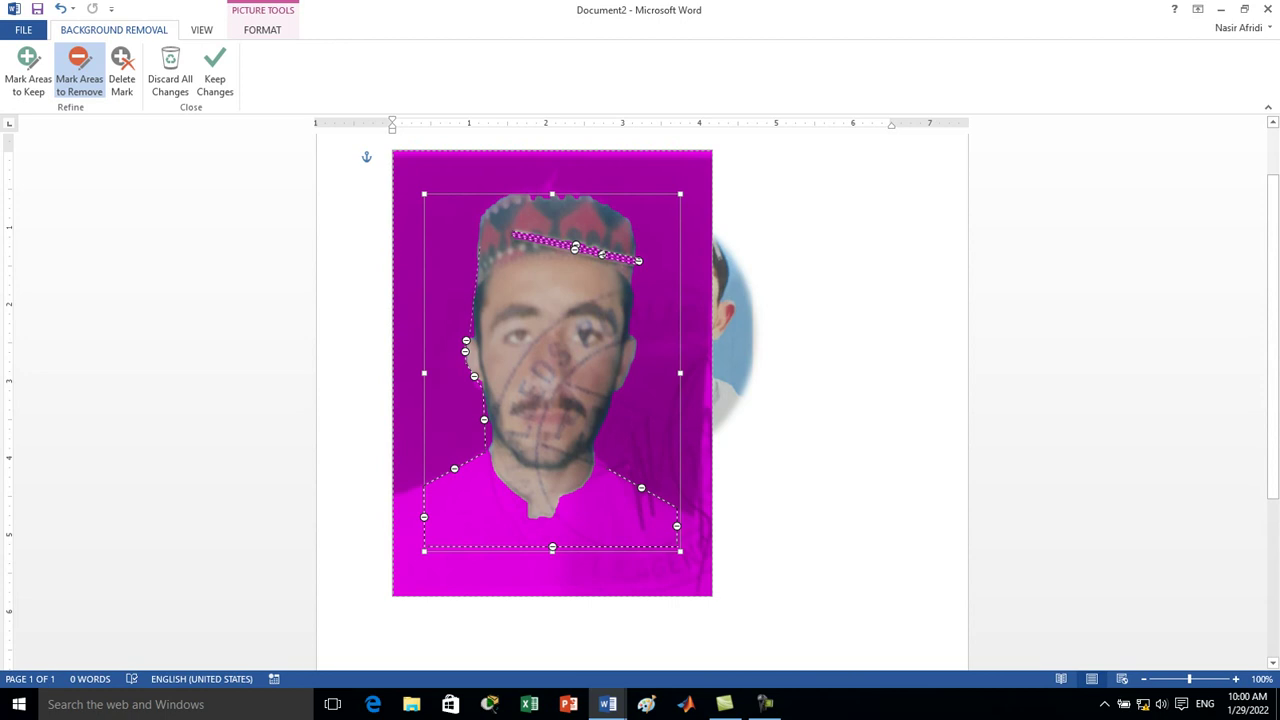
left_click(474, 290)
Mark background above the cap and along the right of the face and neck, then keep changes
left_click(489, 221)
left_click(562, 202)
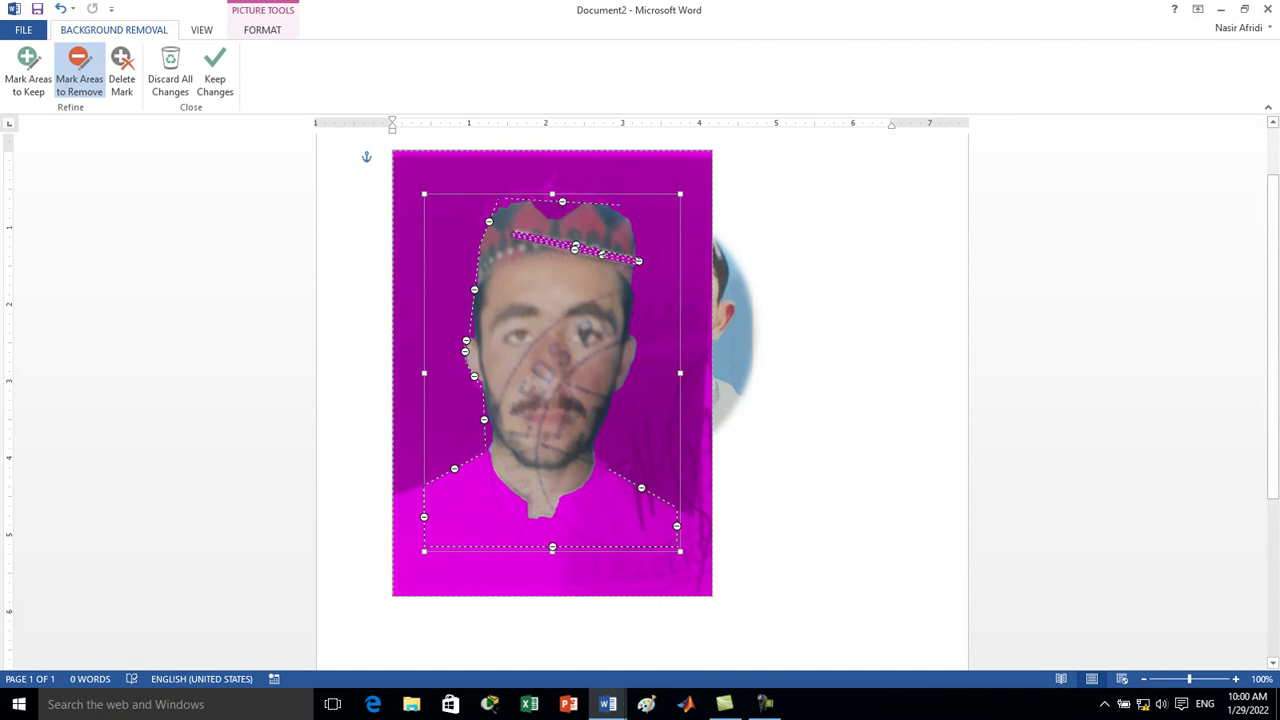
left_click(630, 236)
left_click(634, 300)
left_click(626, 363)
left_click(613, 397)
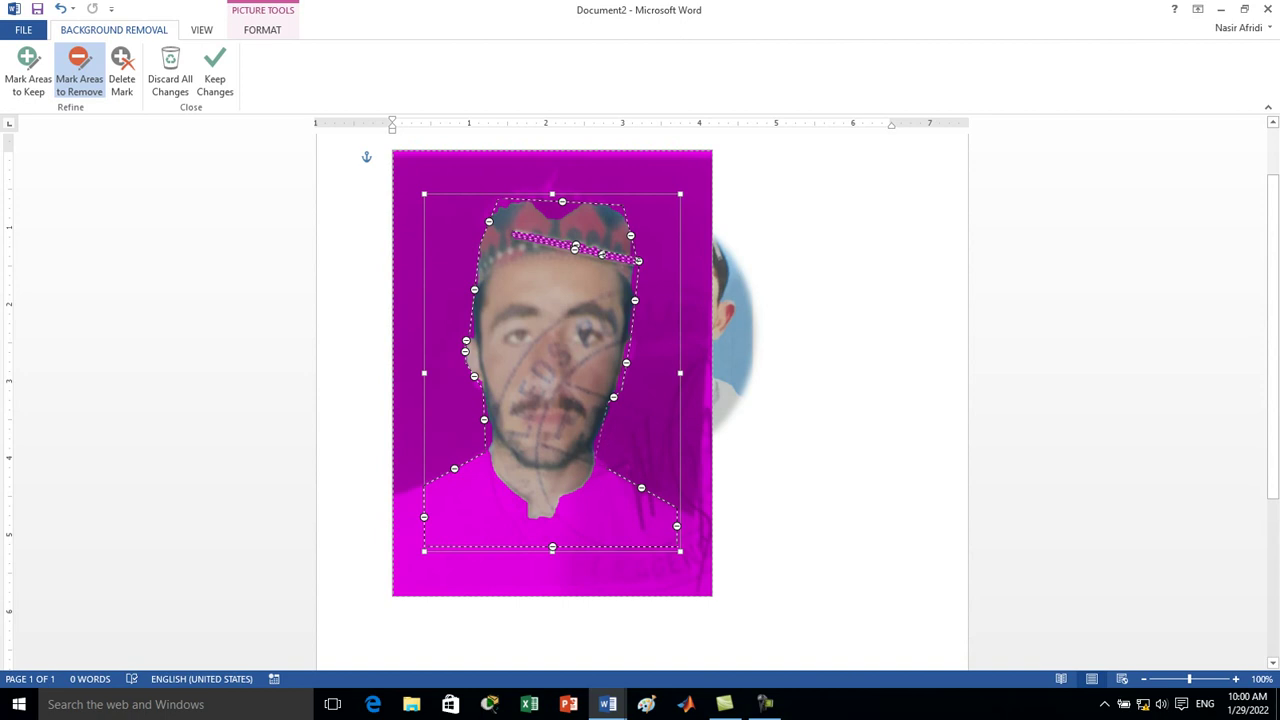
left_click(601, 423)
left_click(601, 456)
left_click(393, 181)
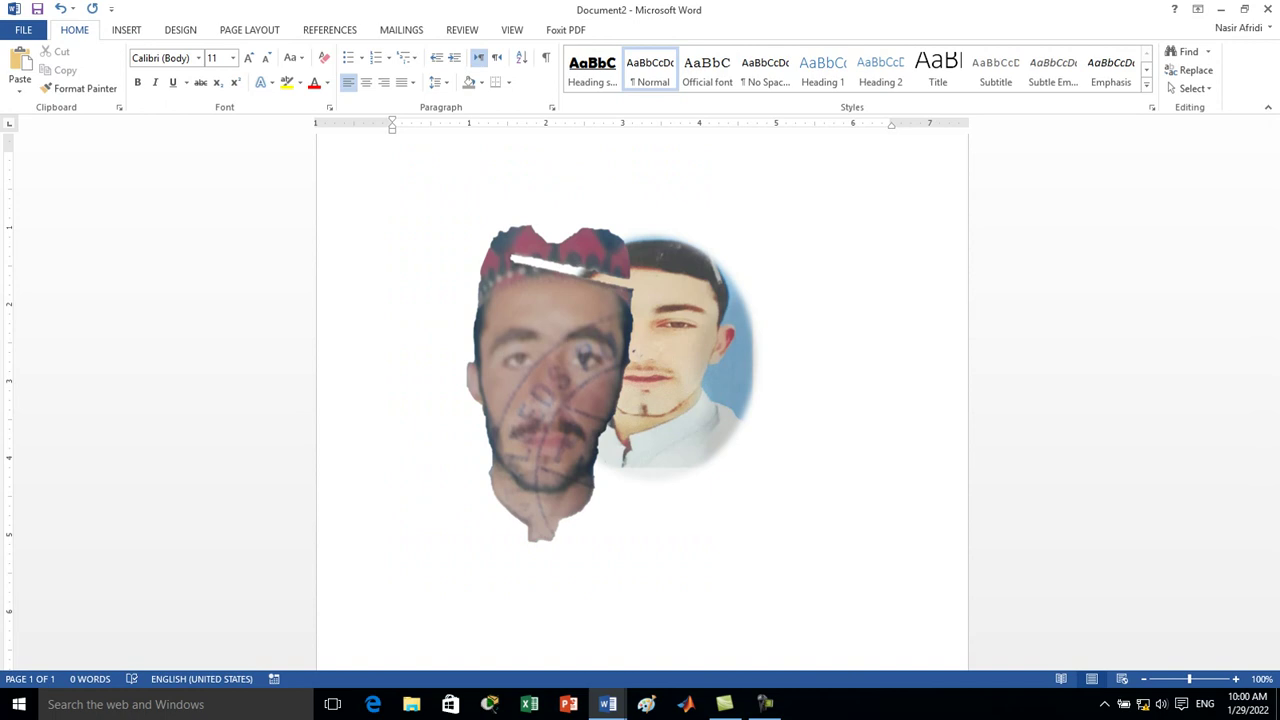
left_click(415, 369)
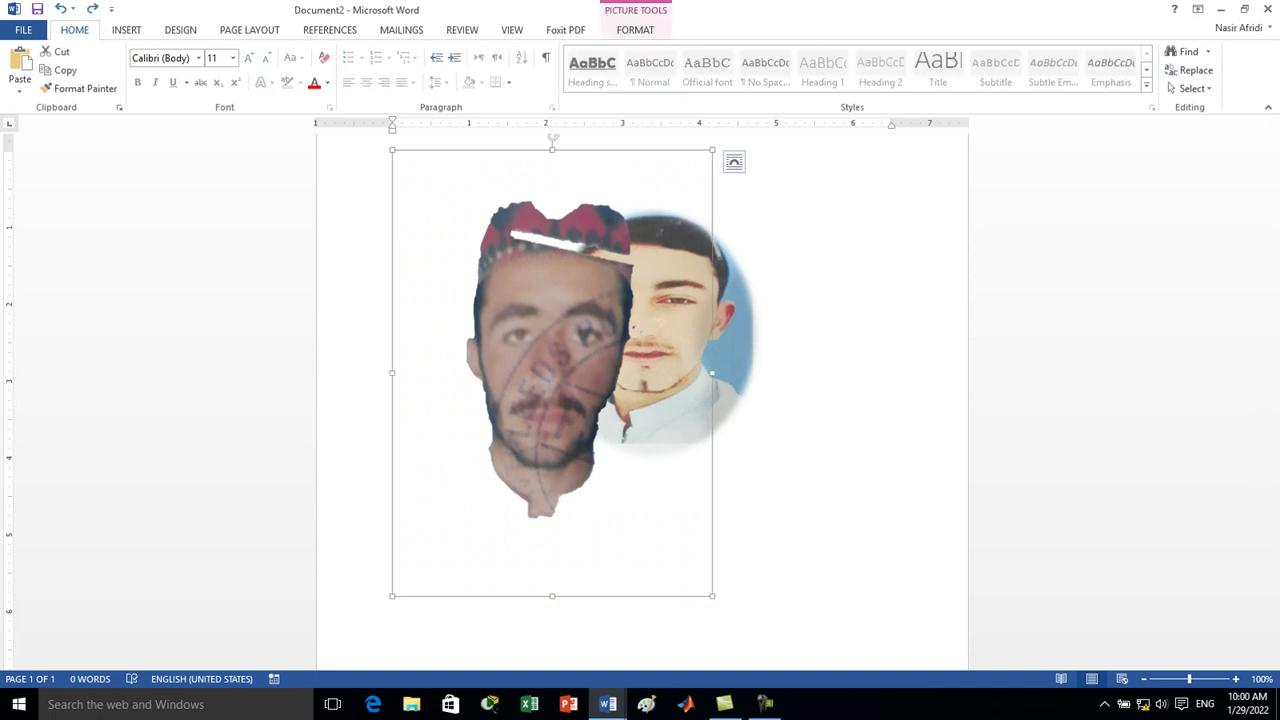
Reopen background removal with Alt+J, P, E and keep the cut-out unchanged
key("alt+j")
key("p")
key("e")
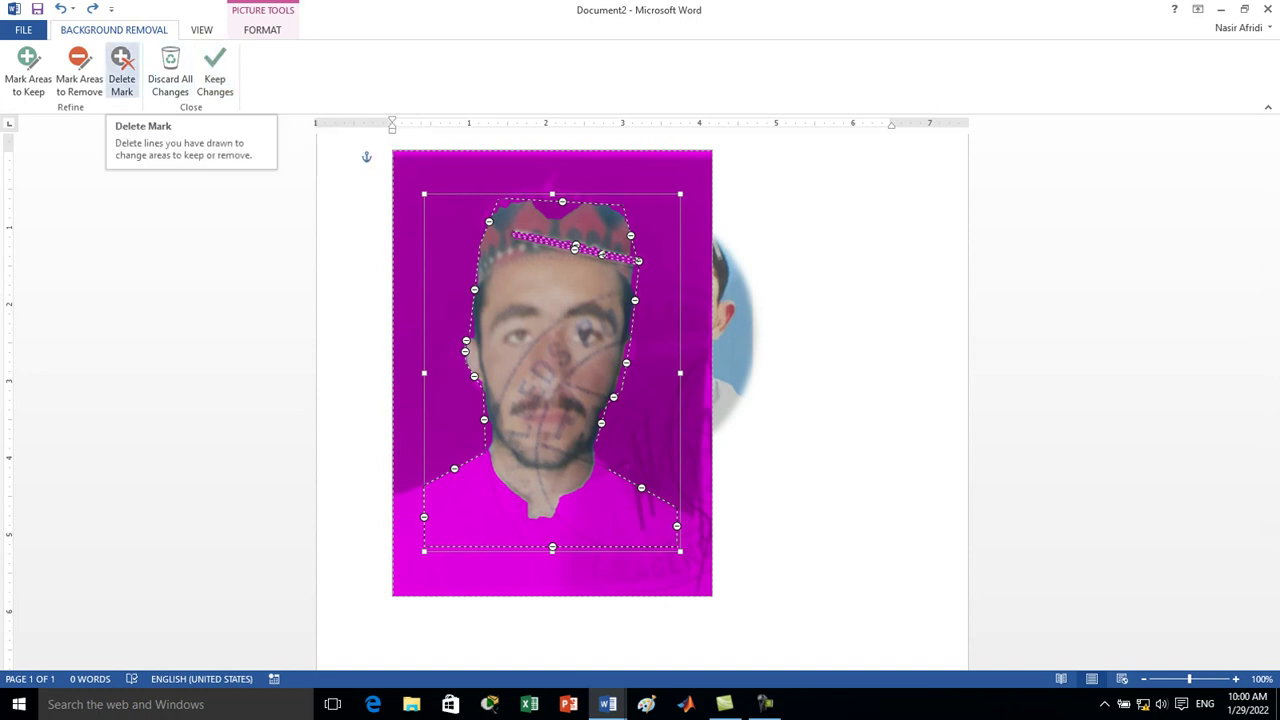
left_click(28, 72)
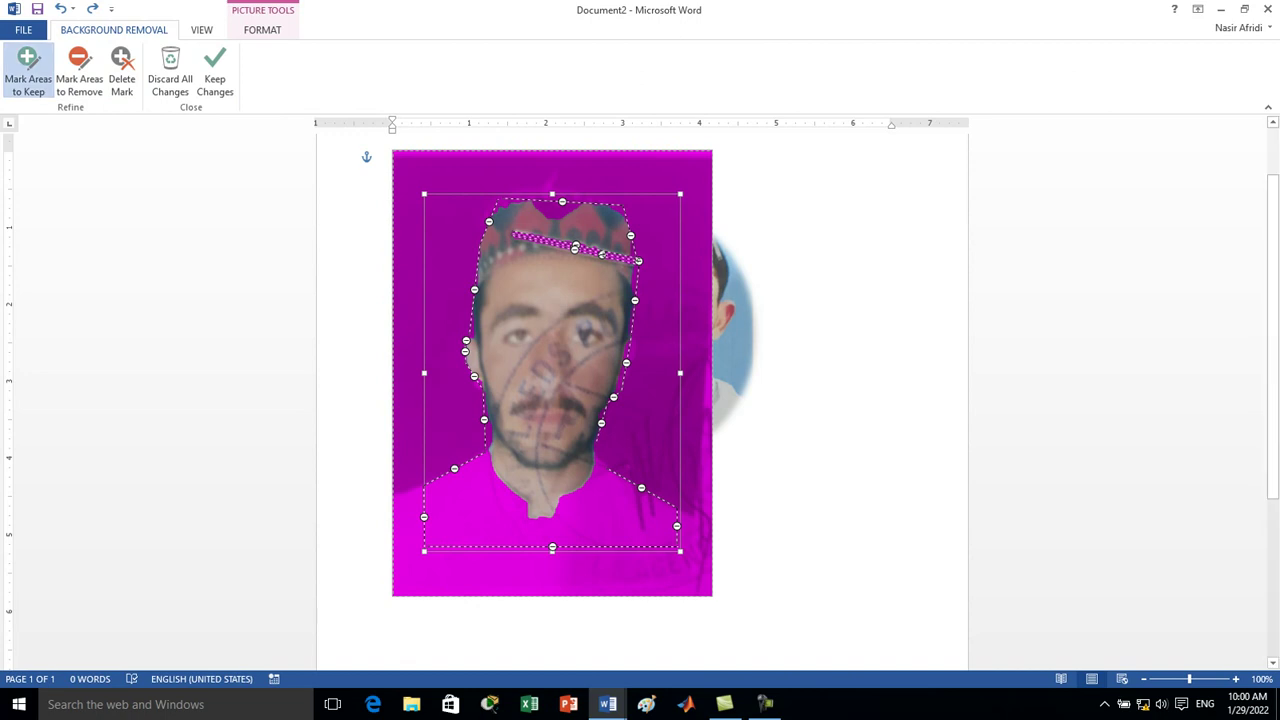
left_click(393, 180)
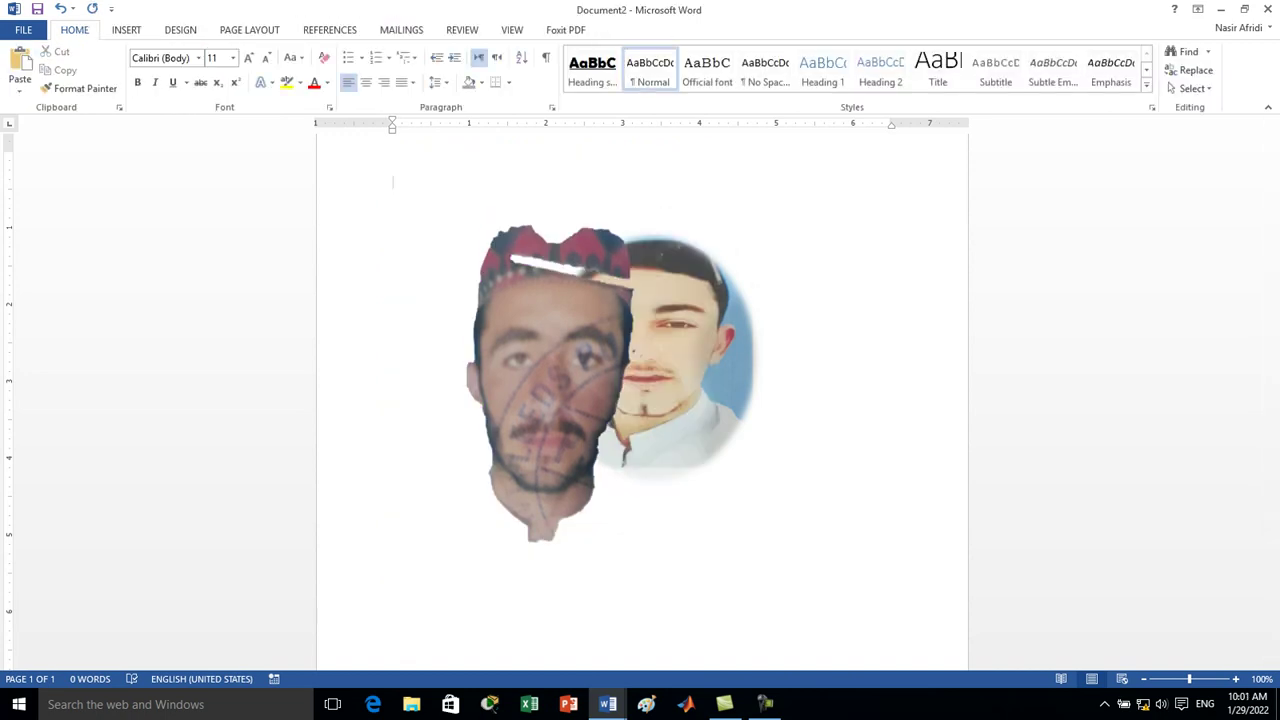
Accept the background removal again and add two empty lines above the photos
key("BackSpace")
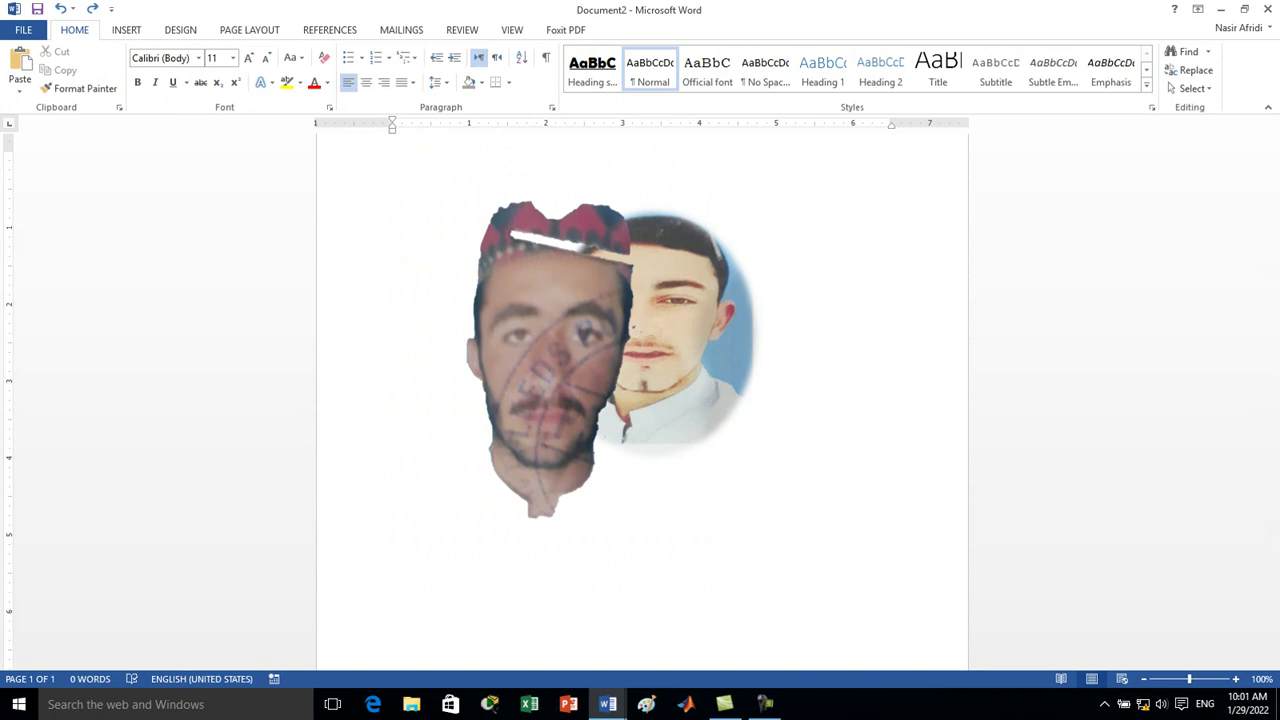
key("ctrl+z")
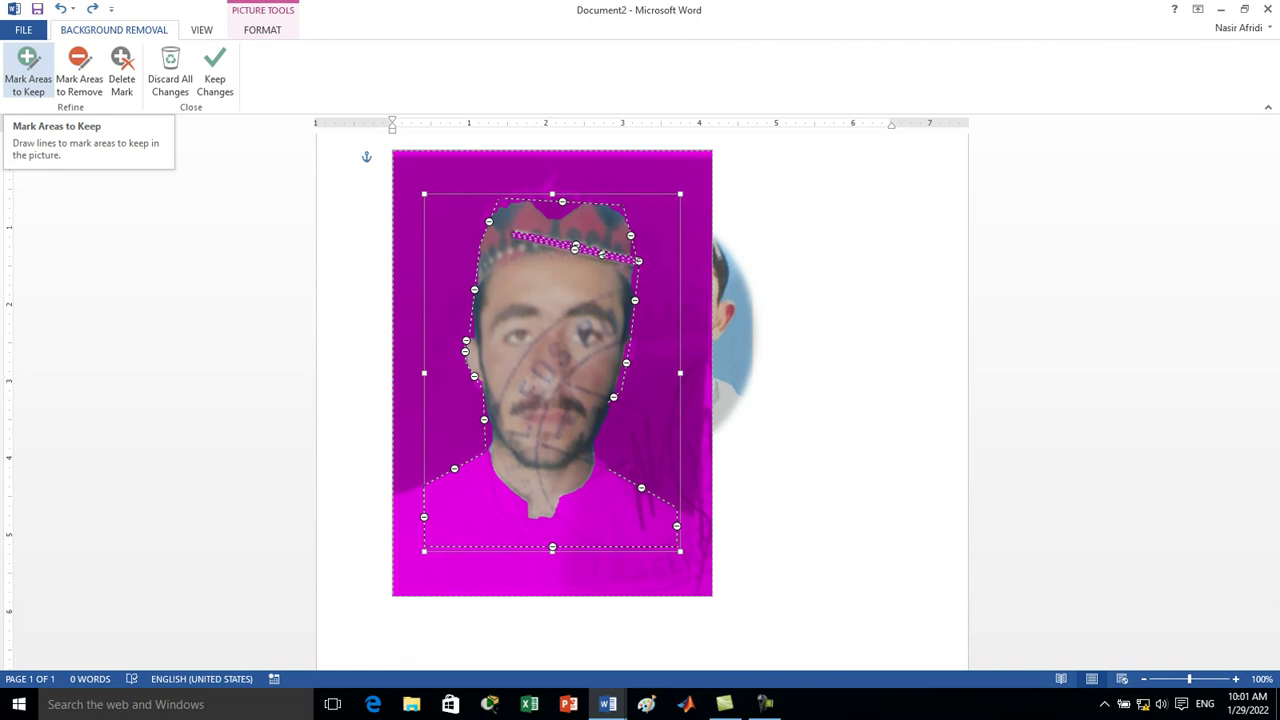
left_click(79, 78)
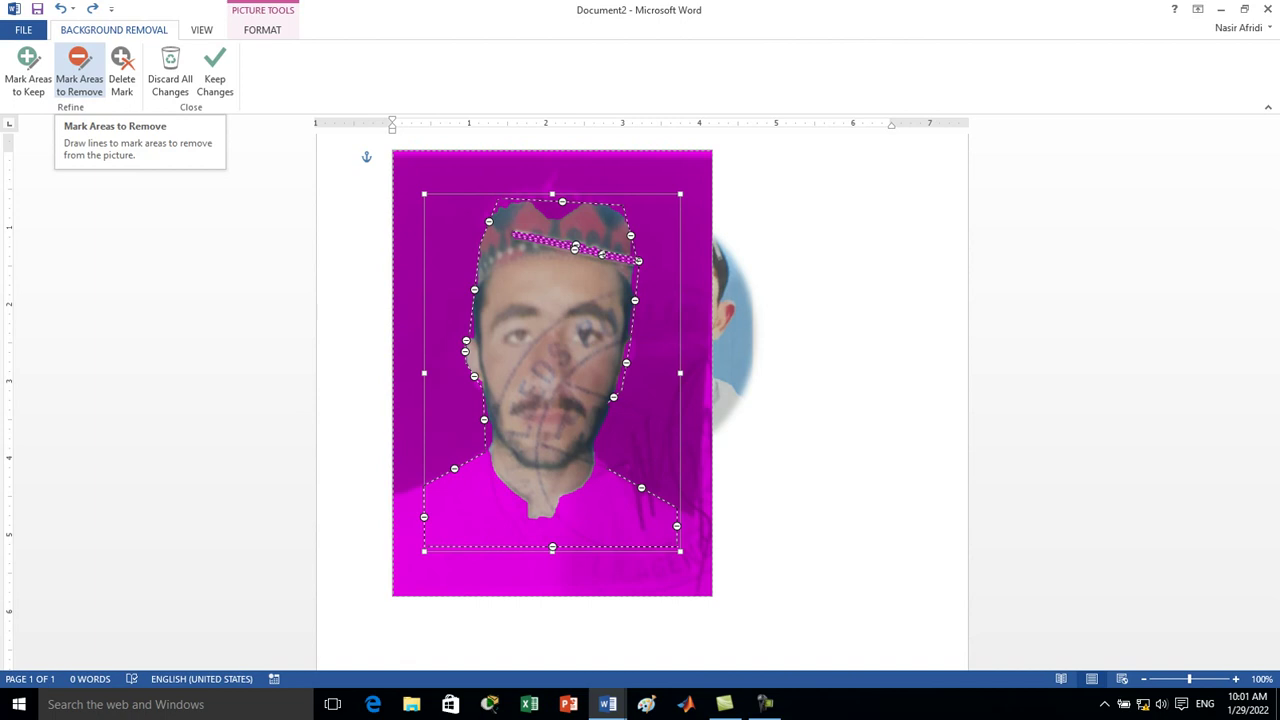
left_click(28, 75)
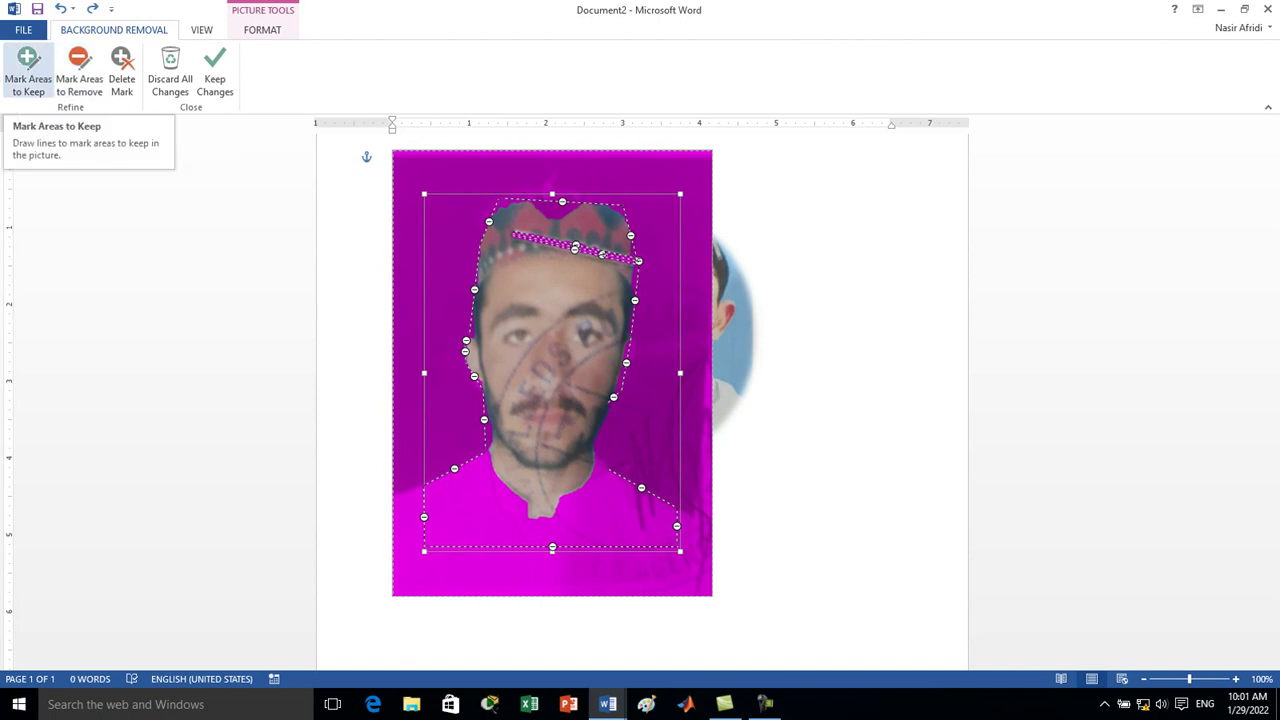
left_click(215, 75)
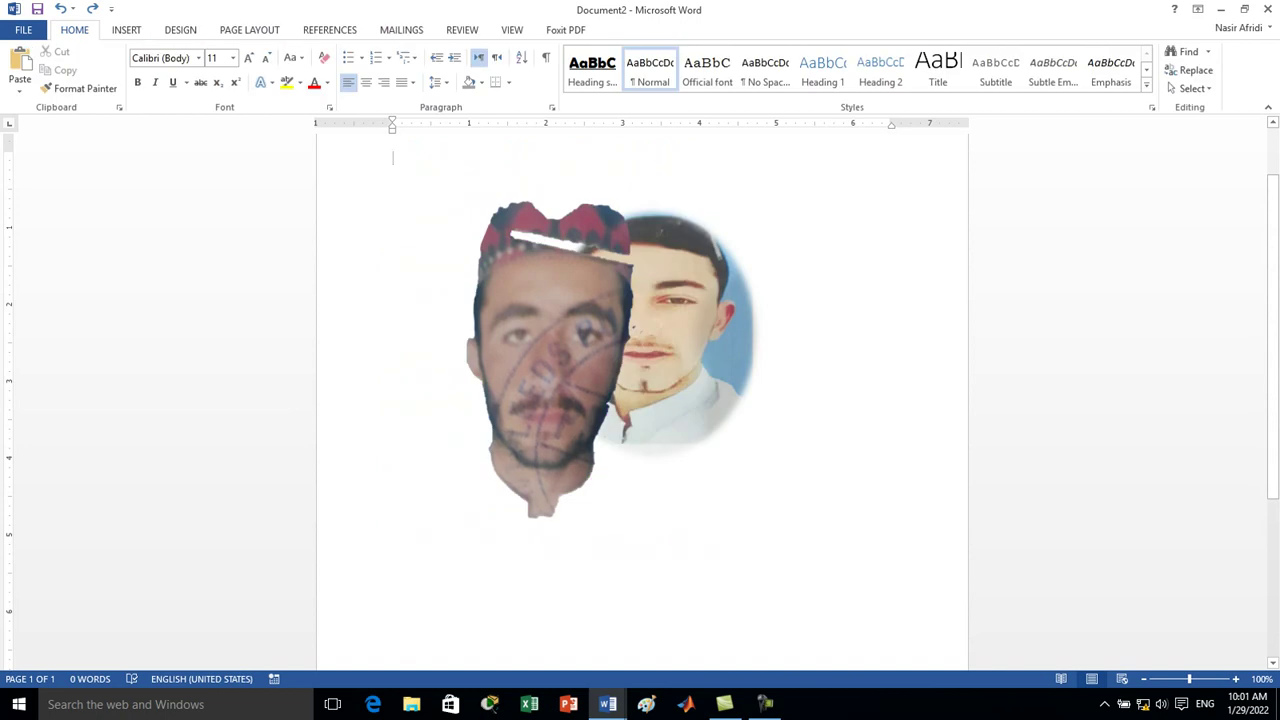
key("Return")
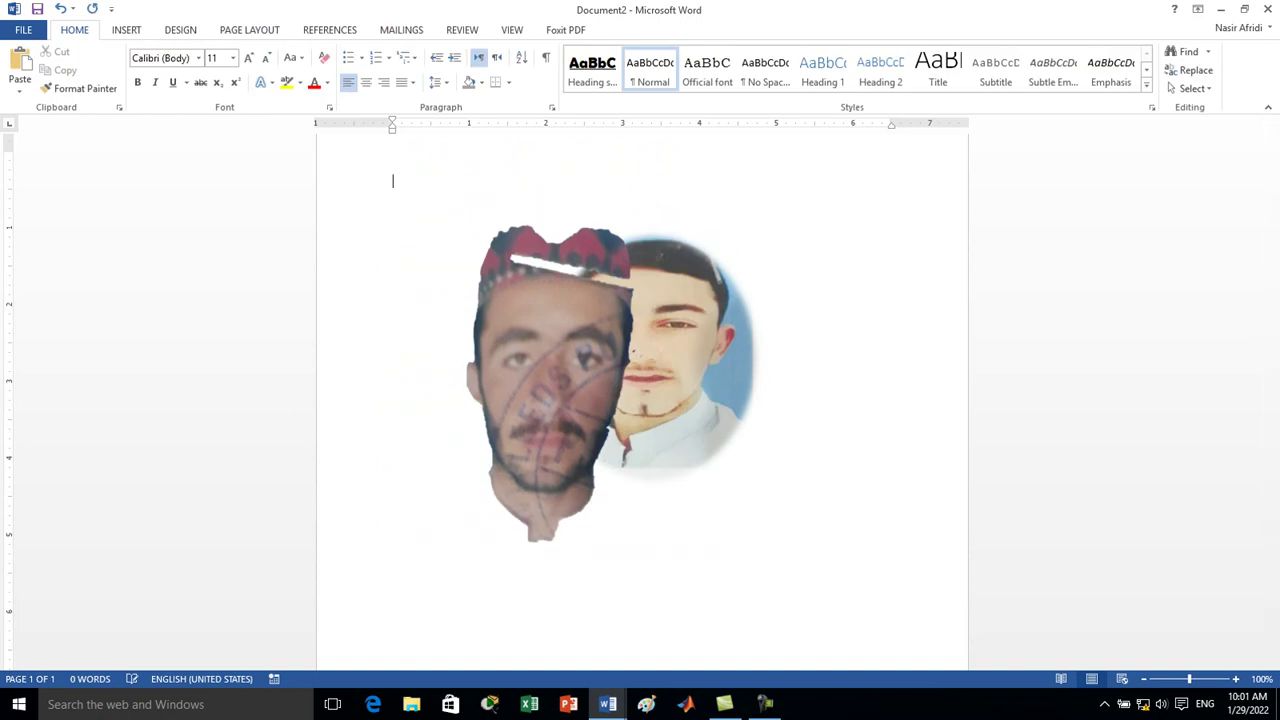
key("Return")
key("Return")
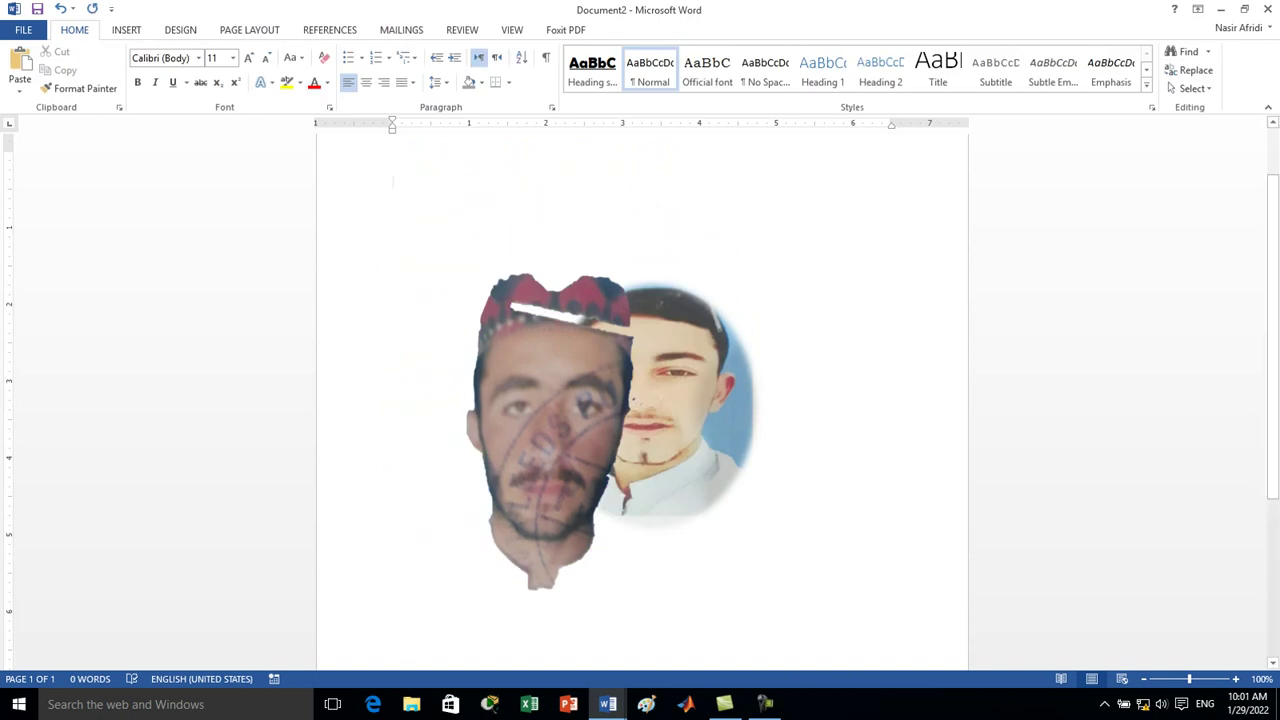
Insert the capped student's photo on page 2, start Remove Background, and zoom out to see it
left_click(126, 29)
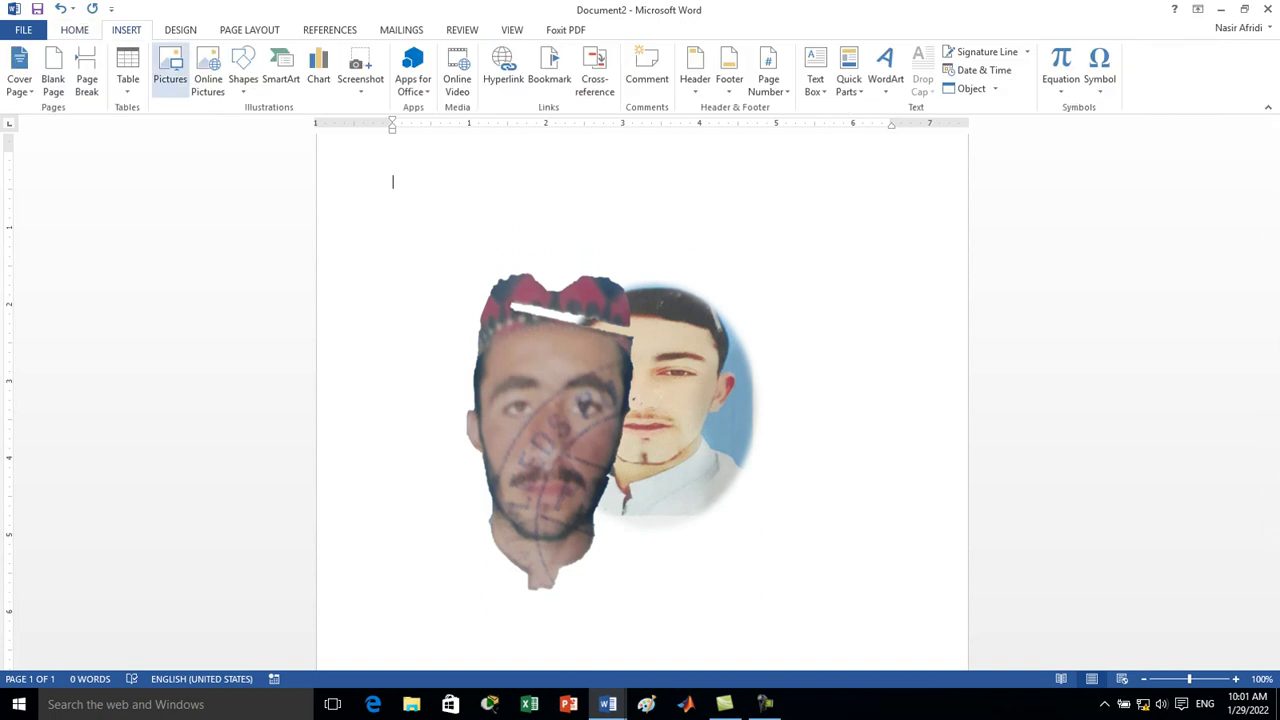
left_click(170, 72)
double_click(186, 228)
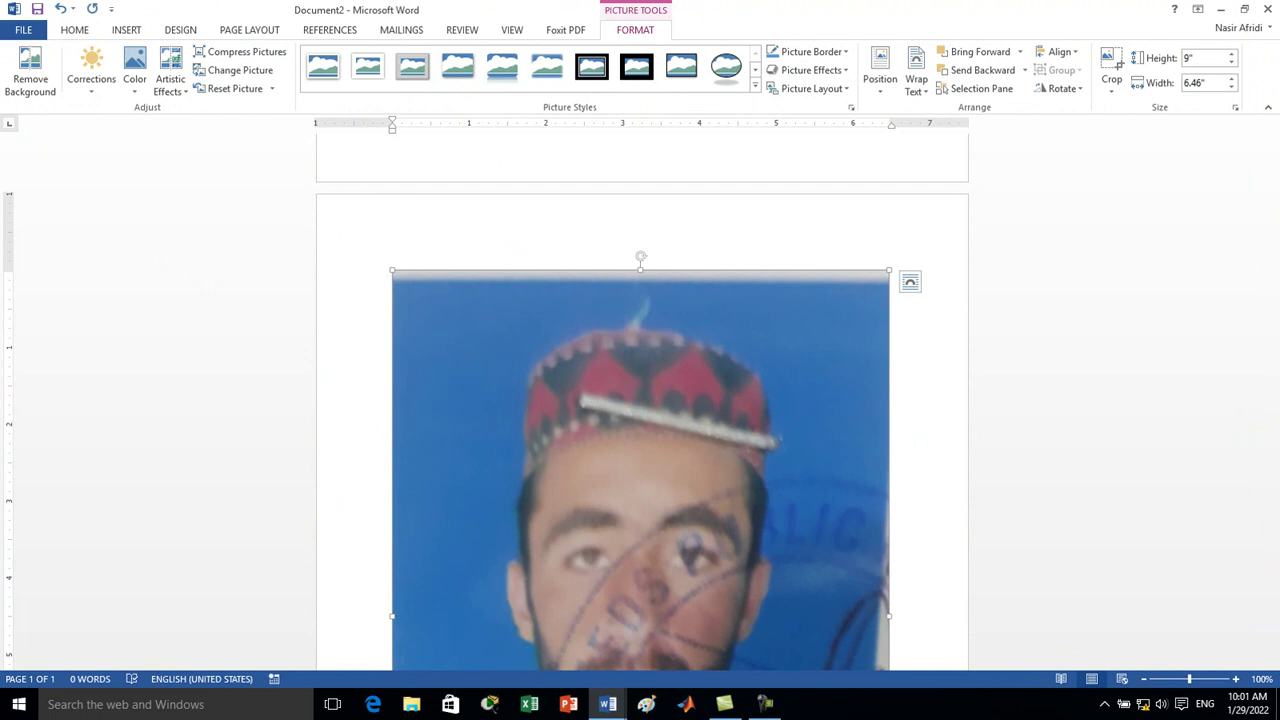
left_click(30, 70)
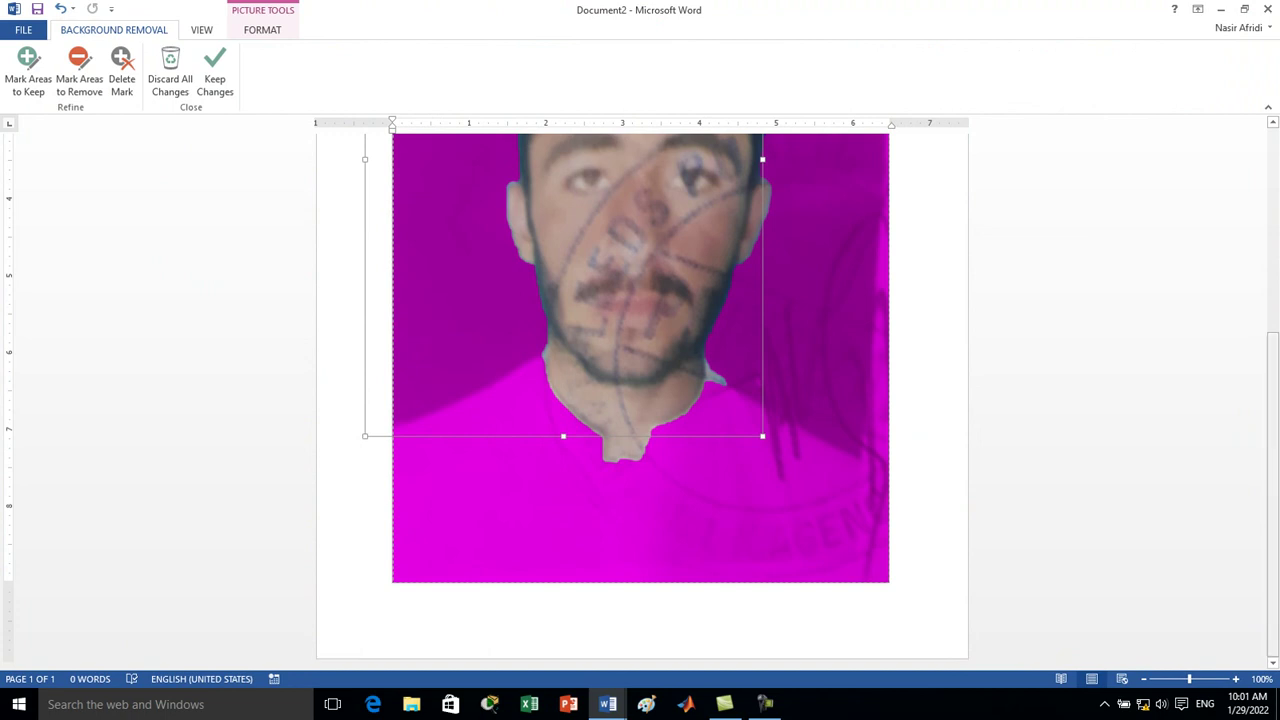
left_click(1143, 679)
left_click(1143, 679)
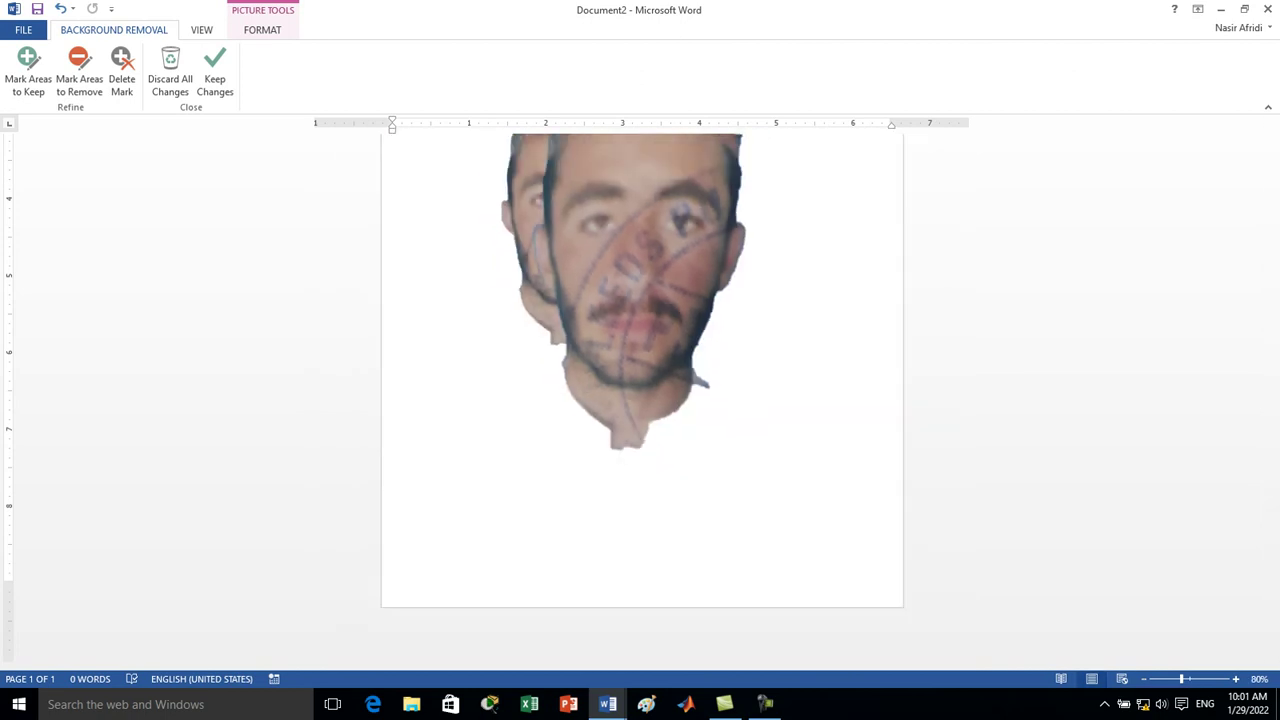
left_click(1143, 679)
left_click(1143, 679)
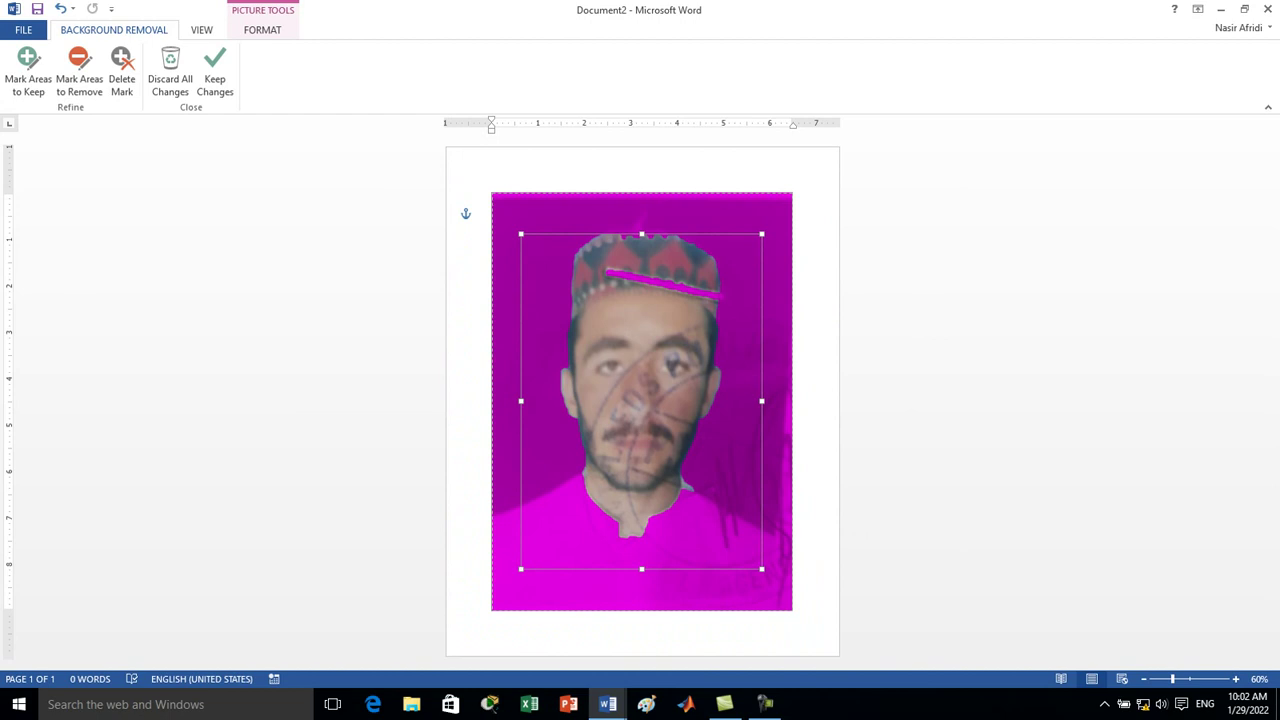
Mark the shoulders, white shirt and cap stripe as areas to keep, then keep changes
left_click(28, 72)
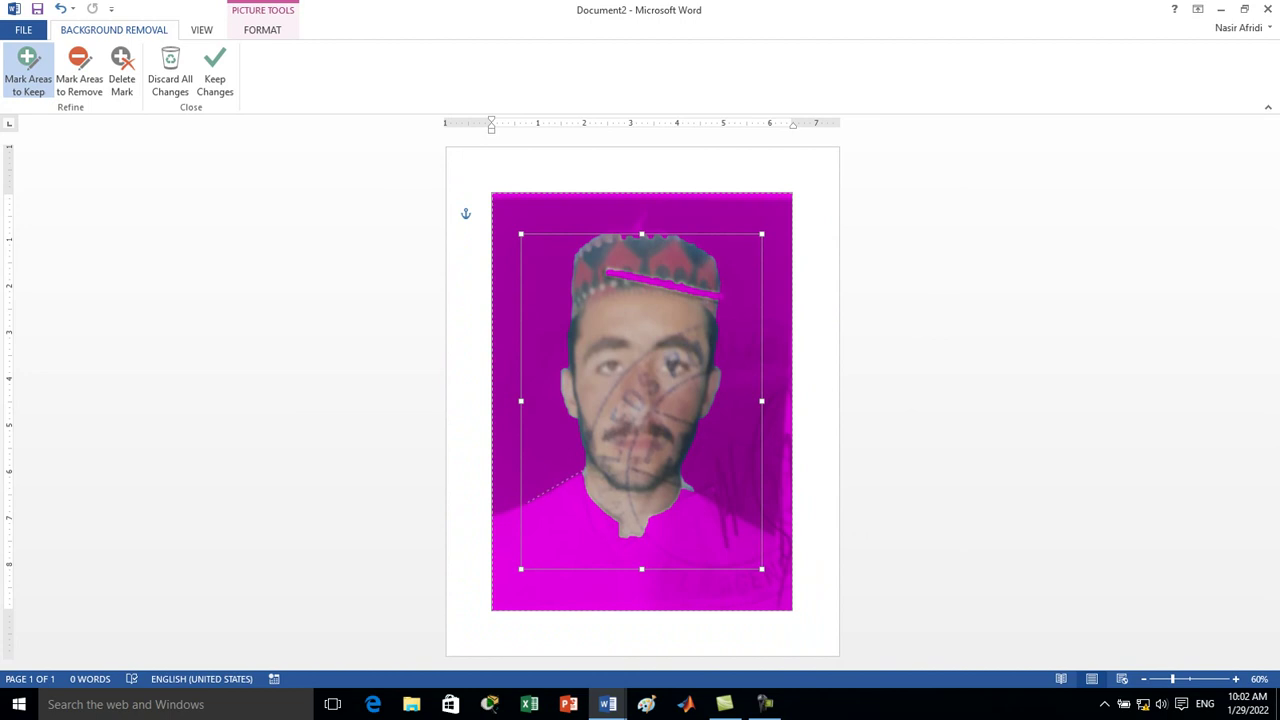
left_click_drag(523, 502, 583, 470)
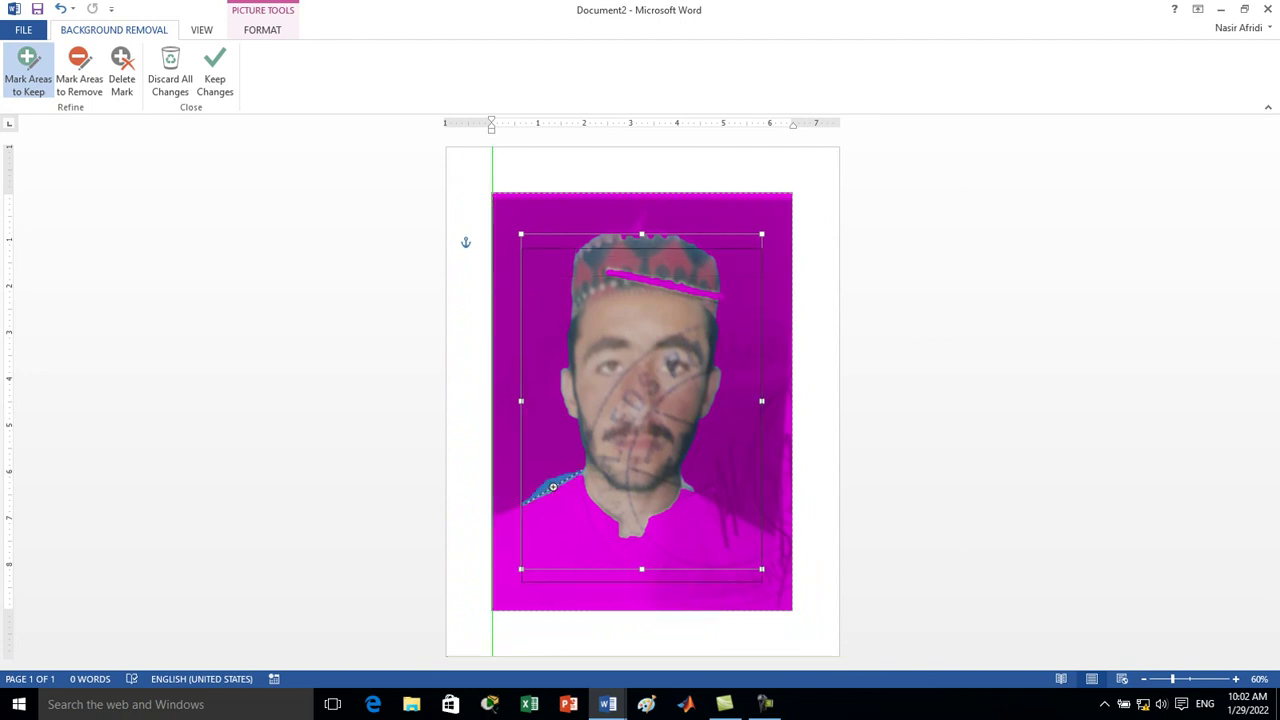
left_click_drag(525, 506, 526, 521)
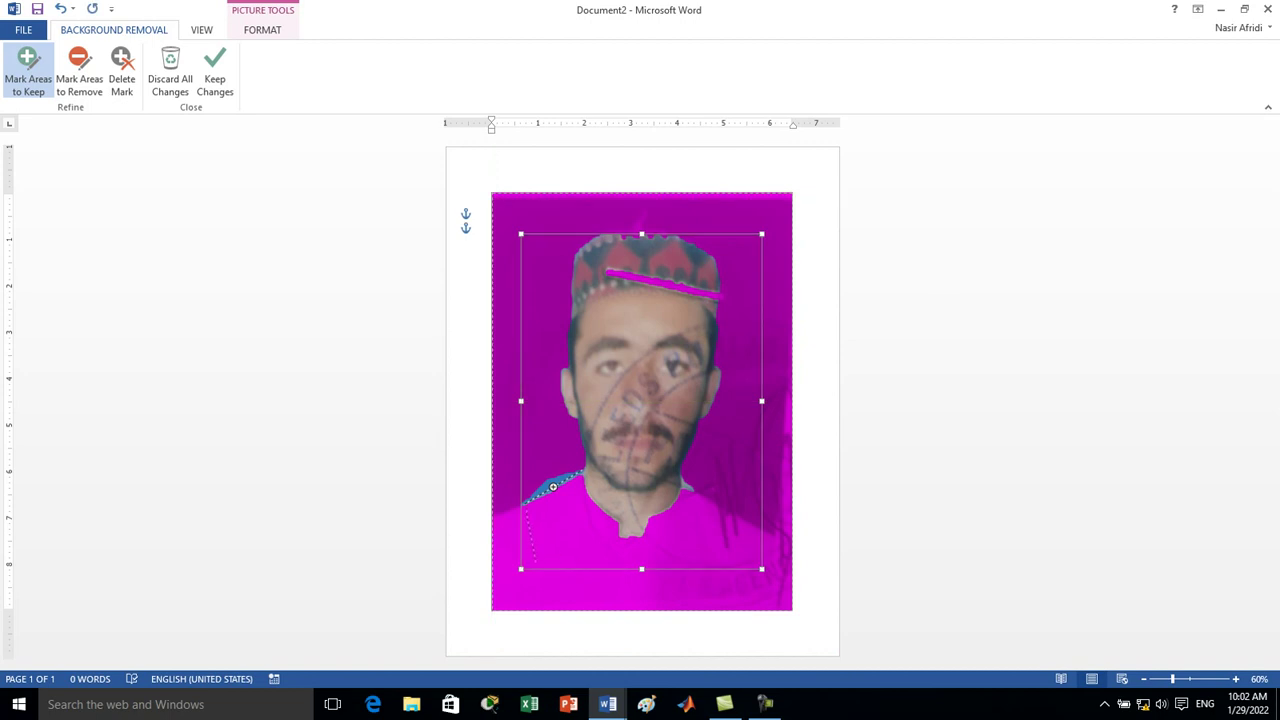
mouse_move(525, 505)
left_mouse_down()
mouse_move(524, 535)
mouse_move(758, 565)
left_mouse_up()
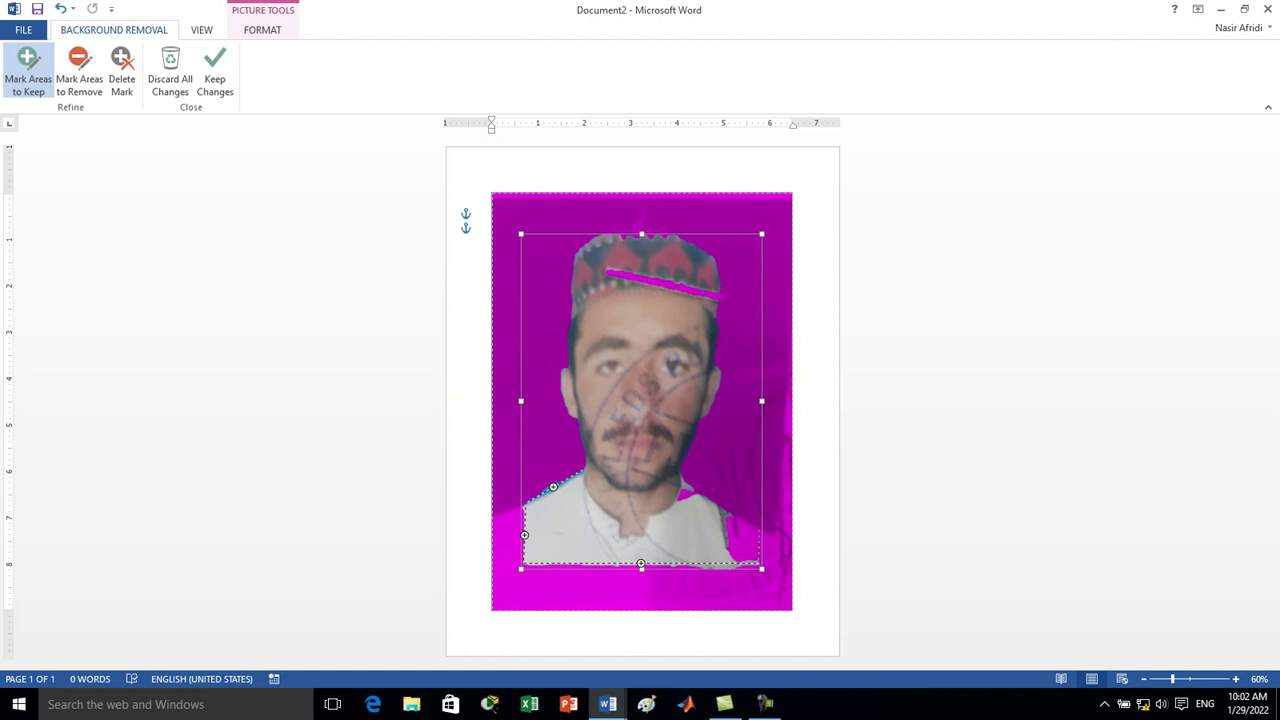
left_click(758, 546)
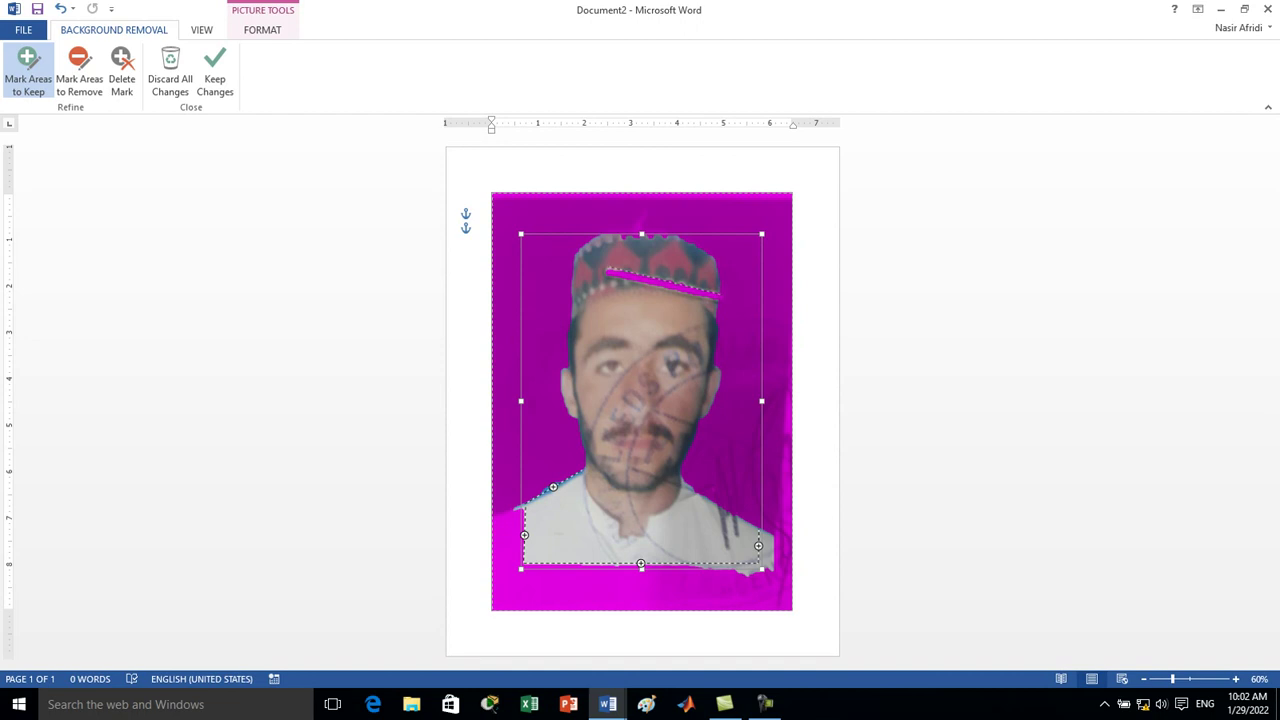
left_click_drag(718, 295, 726, 298)
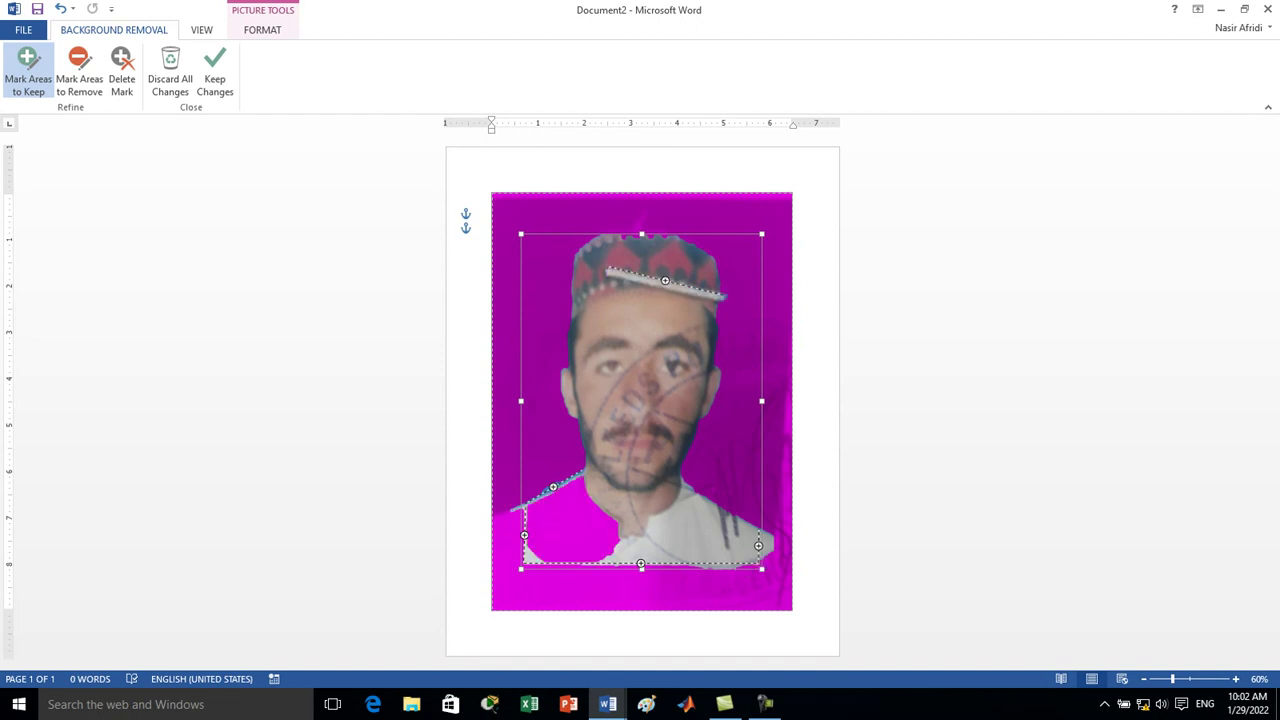
left_click(606, 270)
left_click(663, 286)
left_click_drag(581, 477, 619, 531)
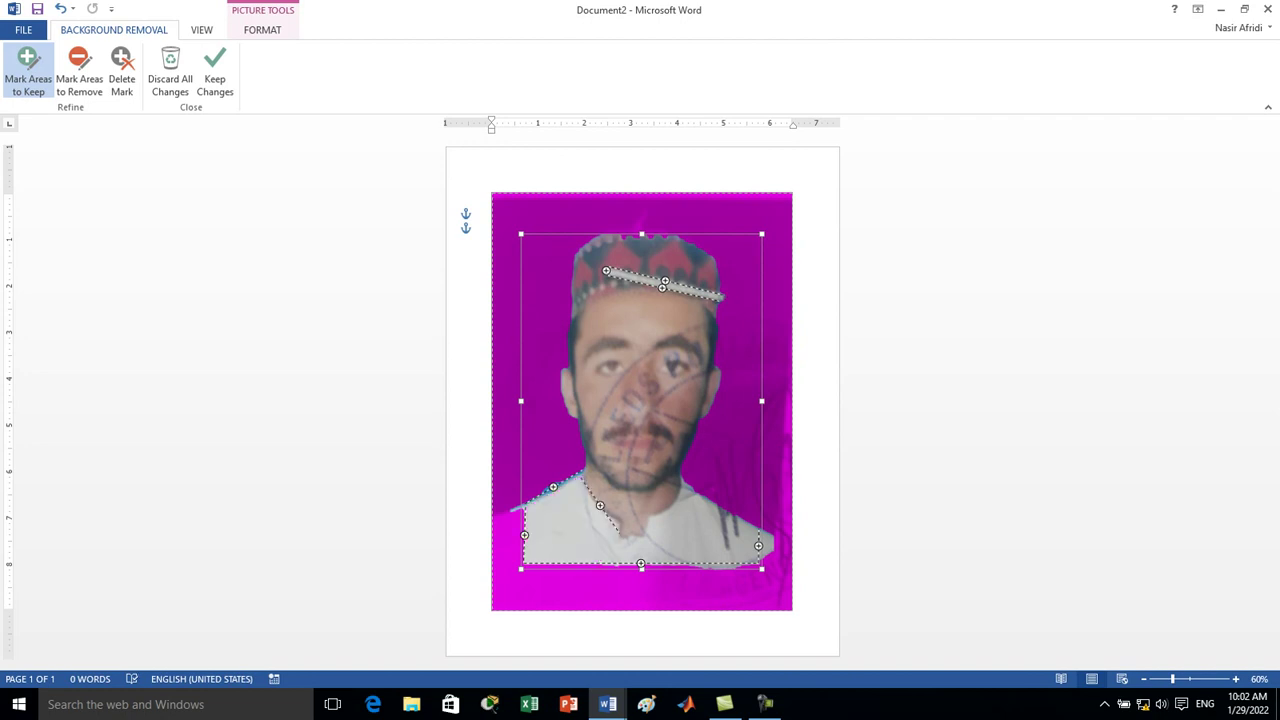
left_click(214, 70)
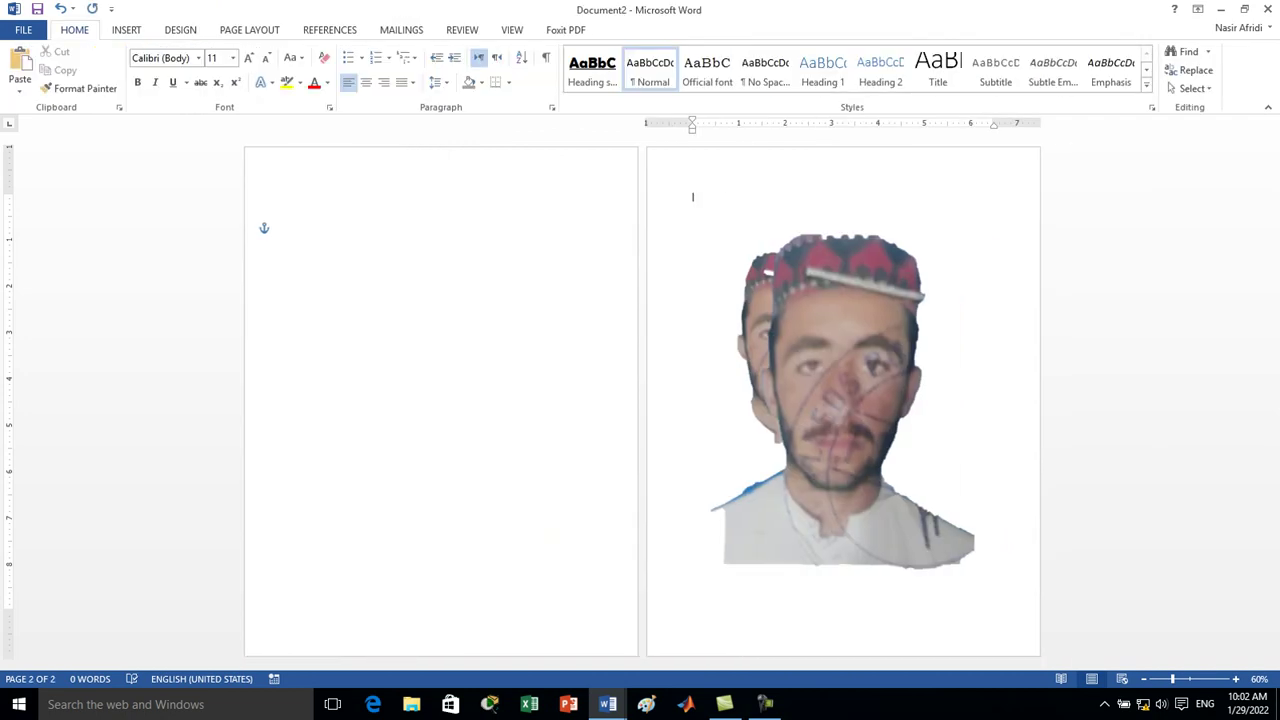